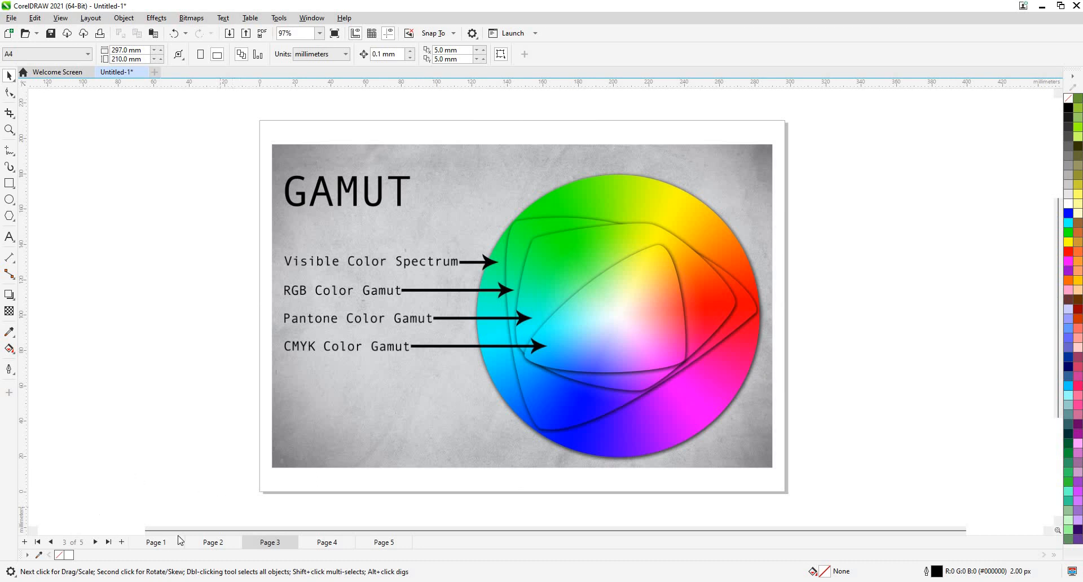
Switch to Page 1, which shows the CMYK and RGB overlapping-circle diagrams.
{"action": "left_click", "coordinate": [156, 542]}
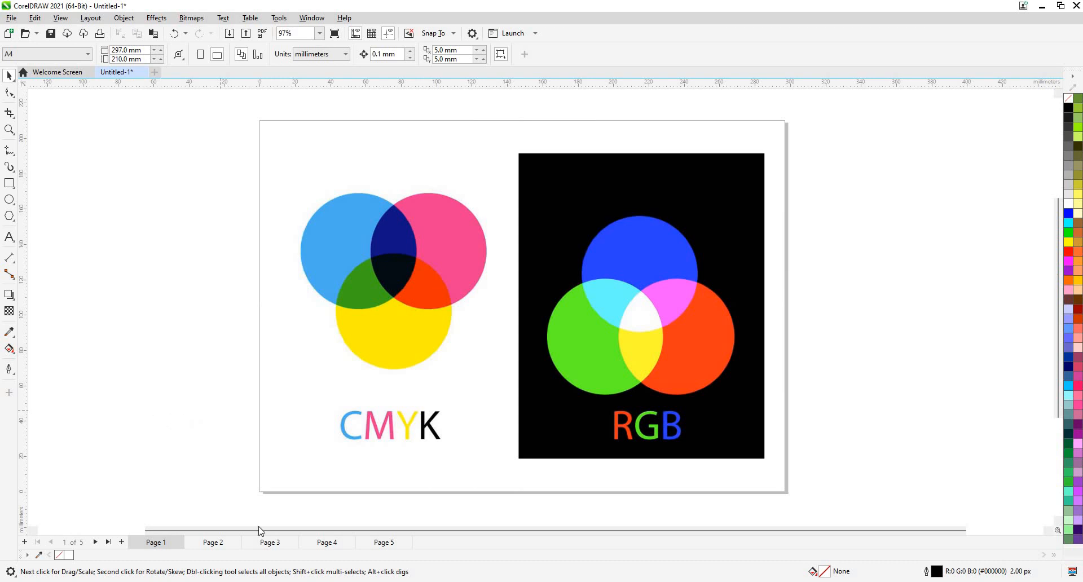
Browse pages 3 and 4, ending on page 3's GAMUT colour-wheel diagram.
{"action": "left_click", "coordinate": [271, 543]}
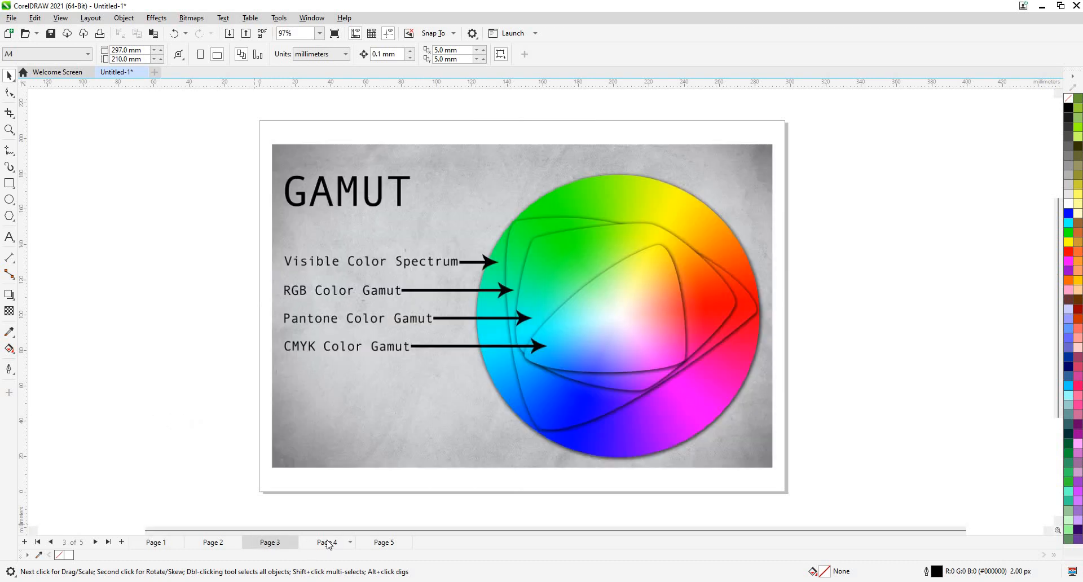
{"action": "left_click", "coordinate": [327, 542]}
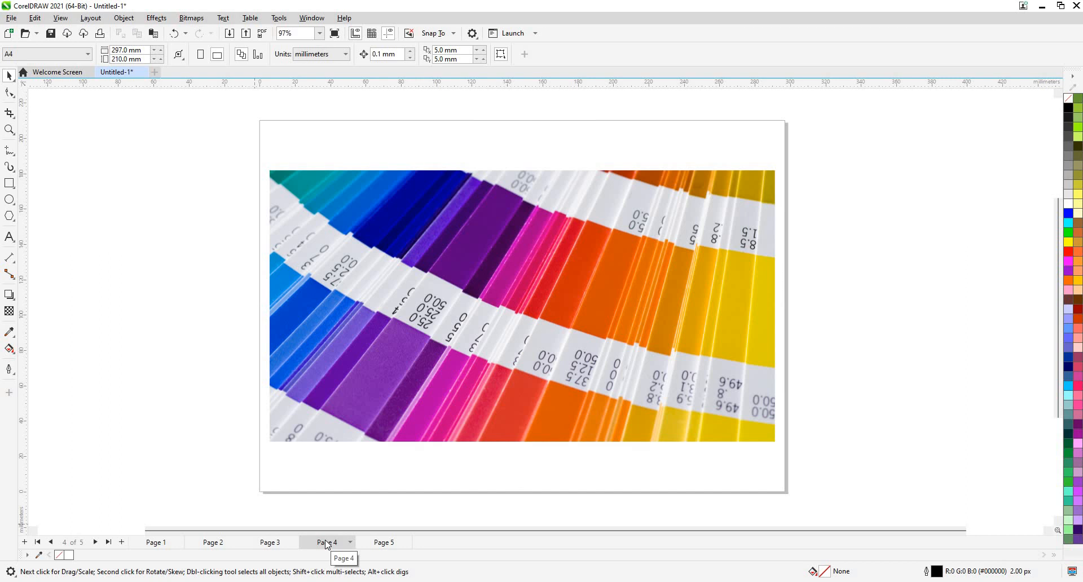
{"action": "left_click", "coordinate": [283, 543]}
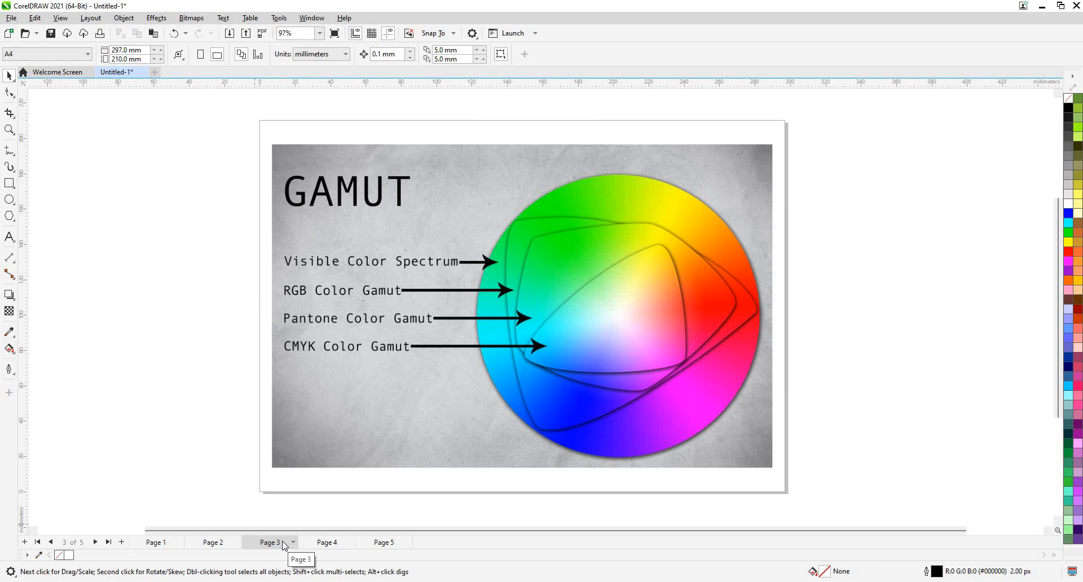
Create a new blank A4 landscape document using CMYK as the primary colour mode.
{"action": "key", "text": "ctrl+n"}
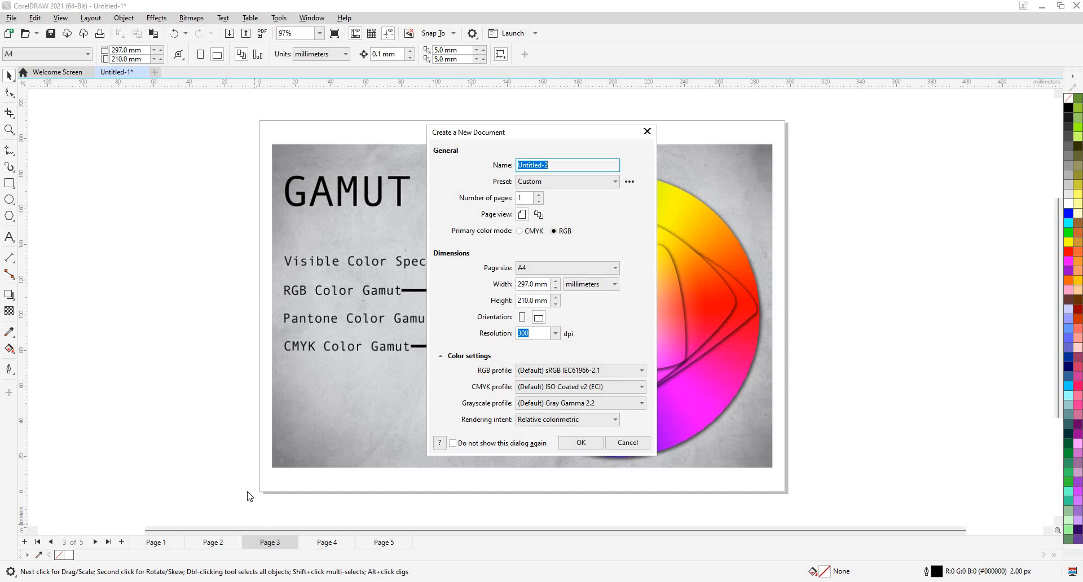
{"action": "left_click", "coordinate": [535, 232]}
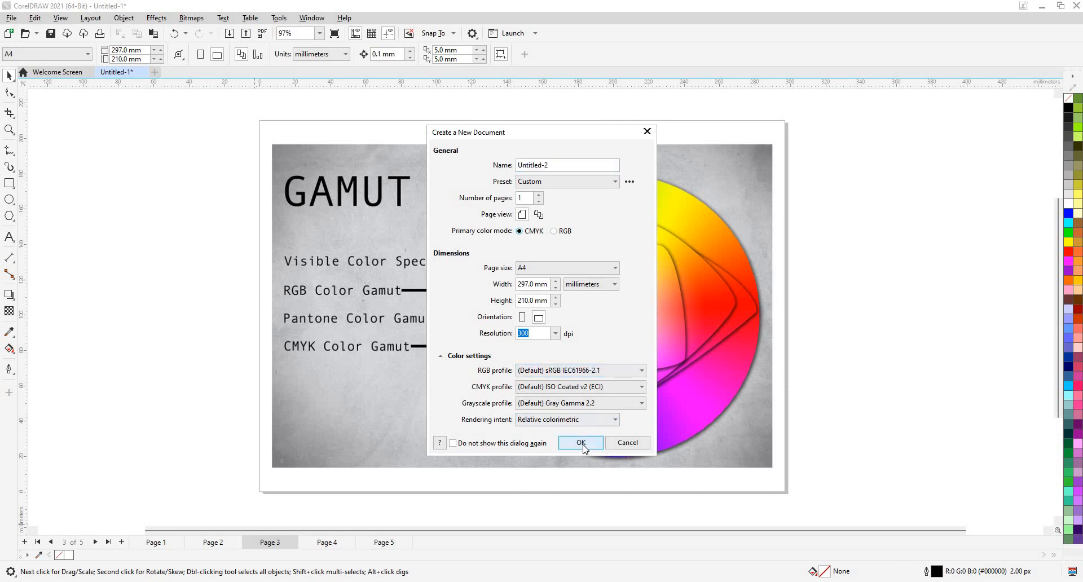
{"action": "left_click", "coordinate": [581, 443]}
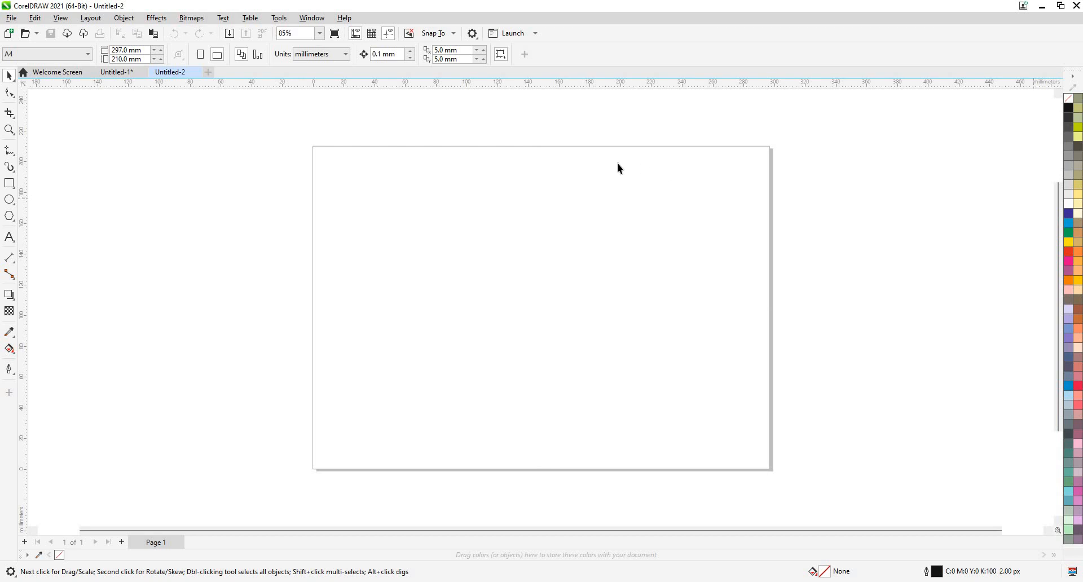
Draw three rectangles stacked down the left side of the page.
{"action": "left_click", "coordinate": [9, 184]}
{"action": "left_click_drag", "start_coordinate": [345, 181], "coordinate": [410, 227]}
{"action": "mouse_move", "coordinate": [354, 259]}
{"action": "left_mouse_down"}
{"action": "mouse_move", "coordinate": [378, 333]}
{"action": "mouse_move", "coordinate": [411, 295]}
{"action": "left_mouse_up"}
{"action": "left_click_drag", "start_coordinate": [430, 370], "coordinate": [431, 371]}
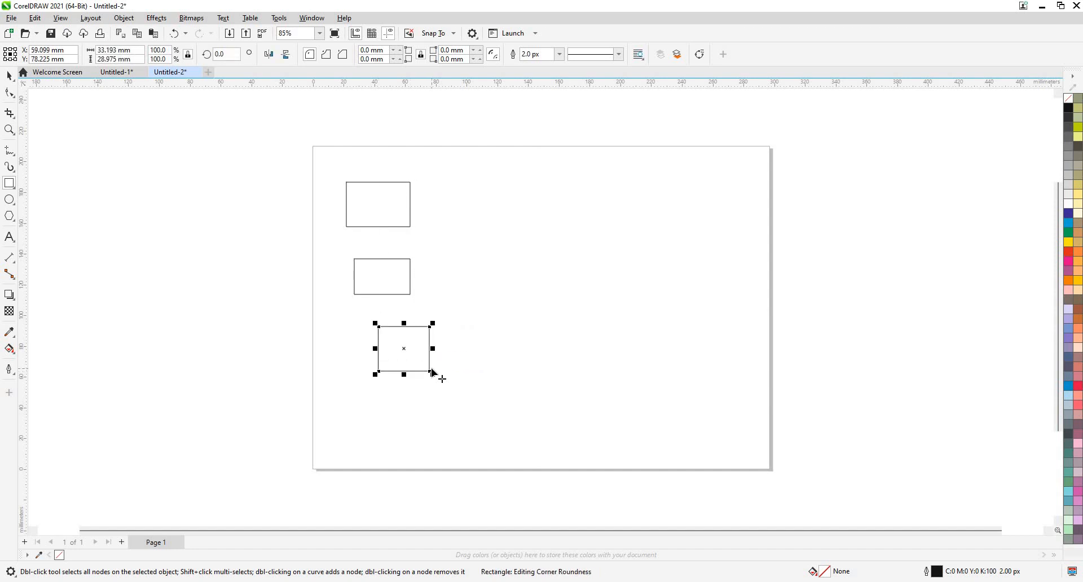
Fill the rectangles green (bottom), light blue (middle) and dark blue (top).
{"action": "left_click", "coordinate": [1069, 236]}
{"action": "key", "text": "Tab"}
{"action": "left_click", "coordinate": [1069, 229]}
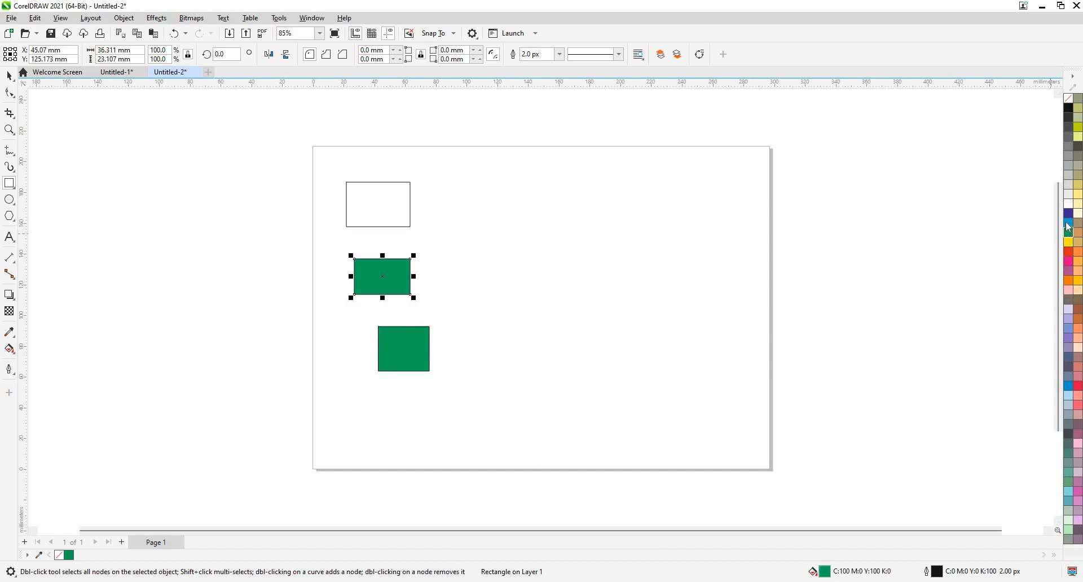
{"action": "left_click", "coordinate": [1070, 221]}
{"action": "key", "text": "Tab"}
{"action": "left_click", "coordinate": [1069, 214]}
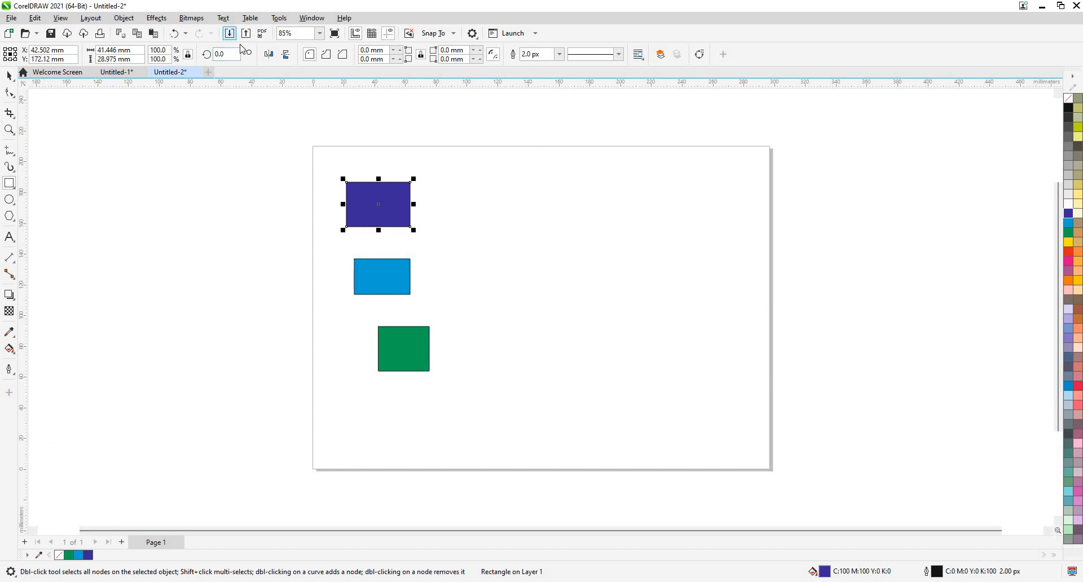
Import 3924049-untitled(2) from Downloads and place it at the page's upper right.
{"action": "key", "text": "ctrl+i"}
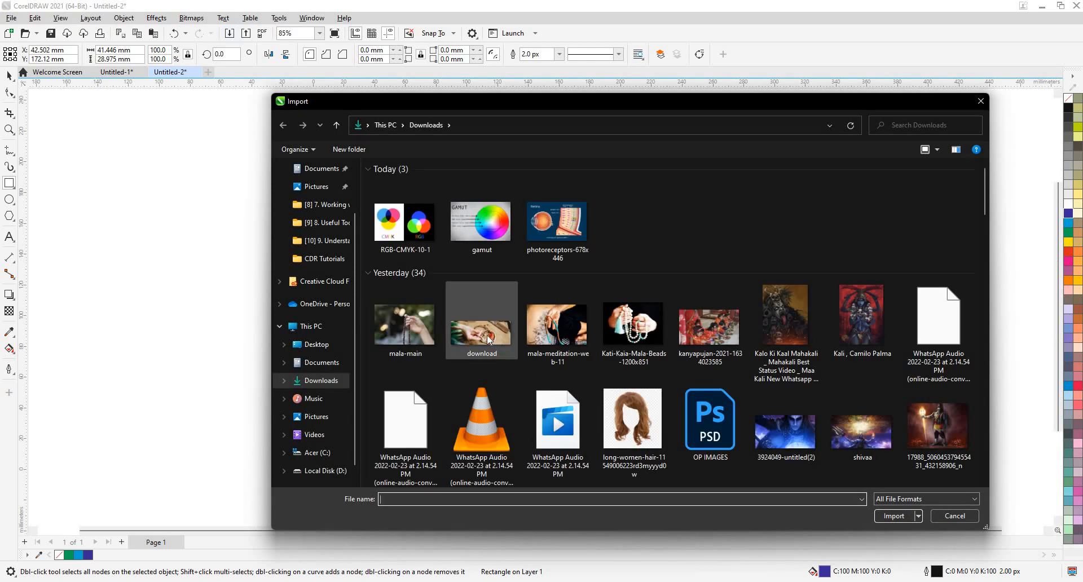
{"action": "scroll", "coordinate": [488, 339], "scroll_direction": "down", "scroll_amount": 6}
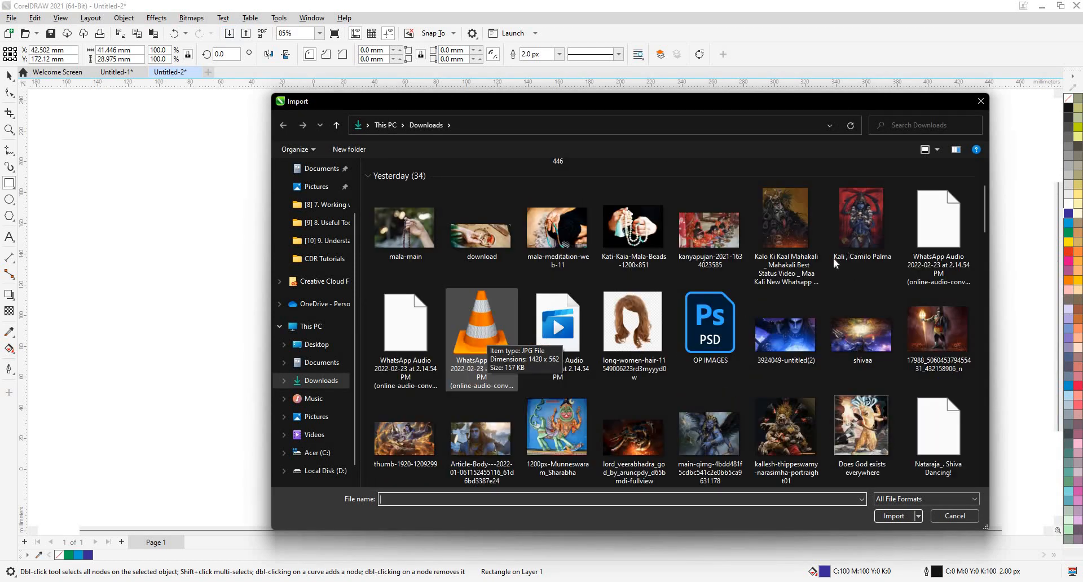
{"action": "scroll", "coordinate": [824, 319], "scroll_direction": "up", "scroll_amount": 4}
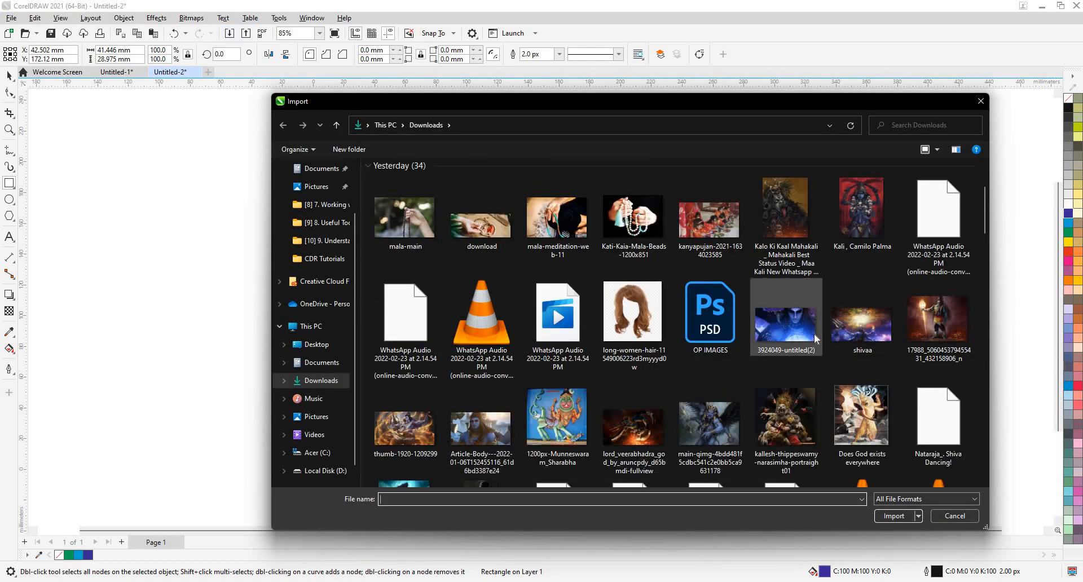
{"action": "left_click", "coordinate": [814, 338]}
{"action": "left_click", "coordinate": [894, 516]}
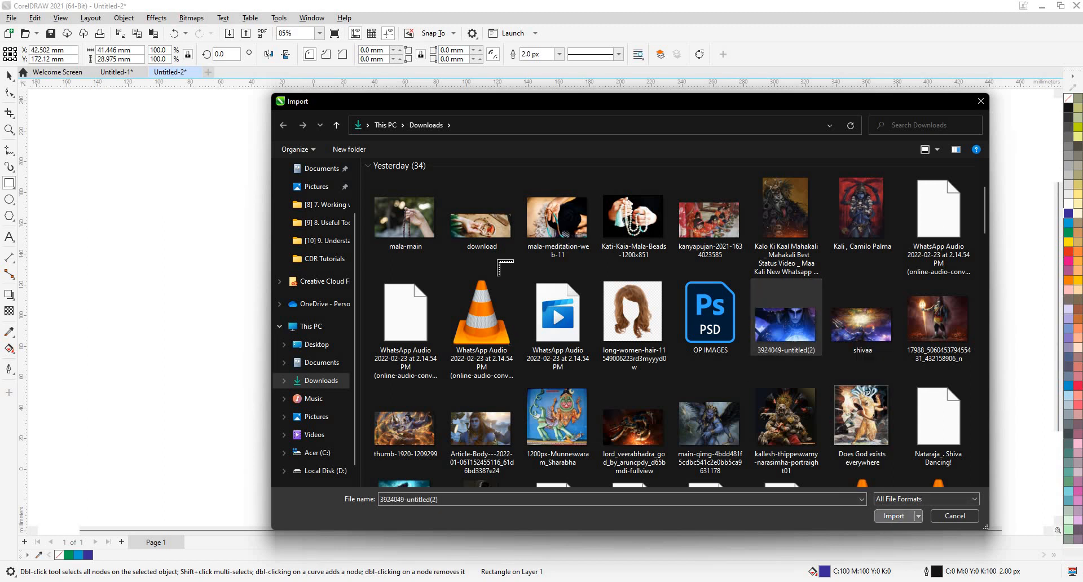
{"action": "left_click_drag", "start_coordinate": [474, 170], "coordinate": [757, 414]}
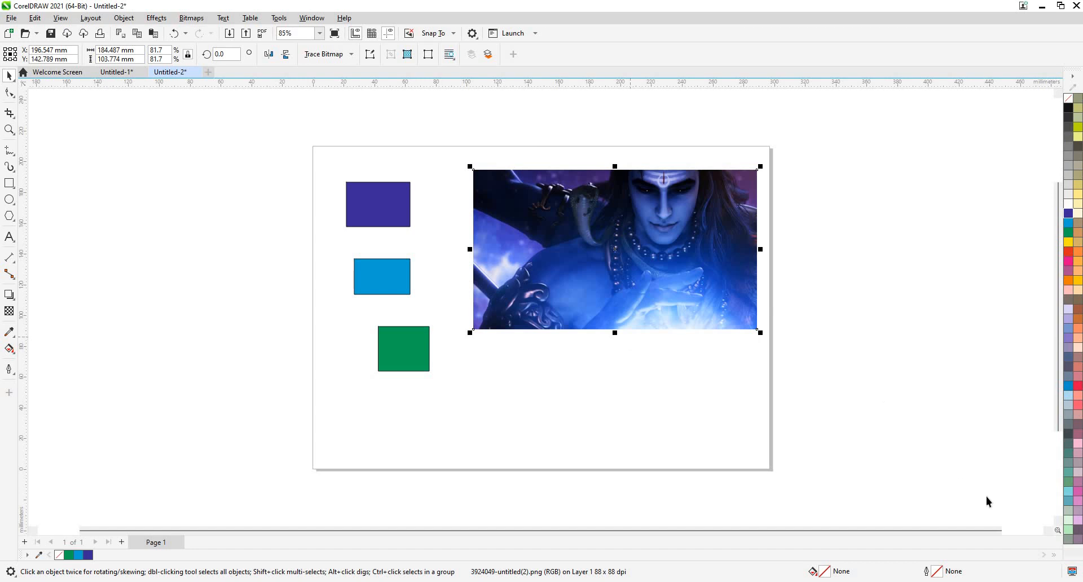
Show the document palette's Palette options submenu after first checking the main palette's menu.
{"action": "left_click", "coordinate": [1074, 74]}
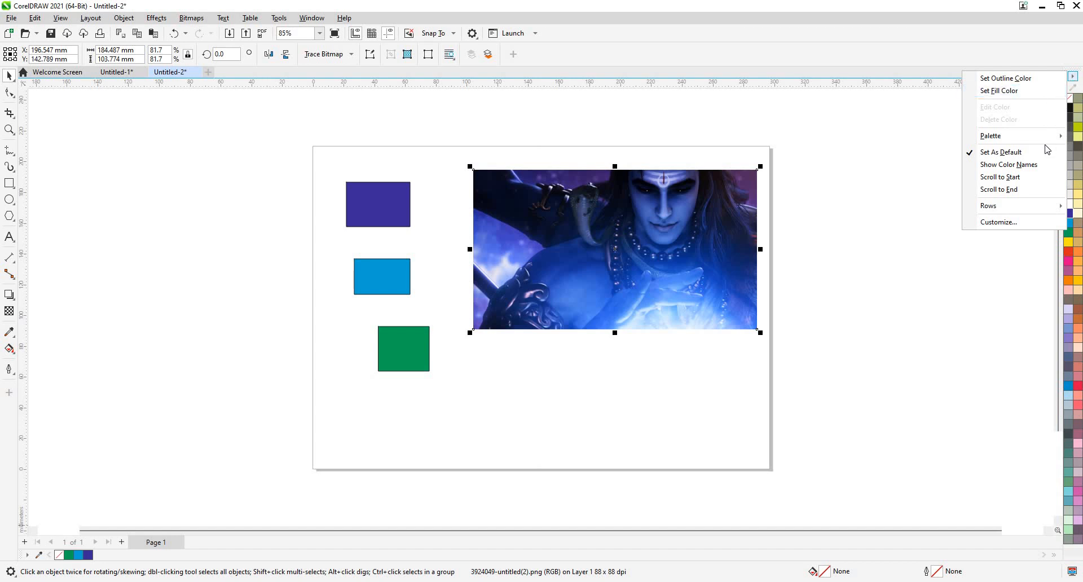
{"action": "mouse_move", "coordinate": [1041, 142]}
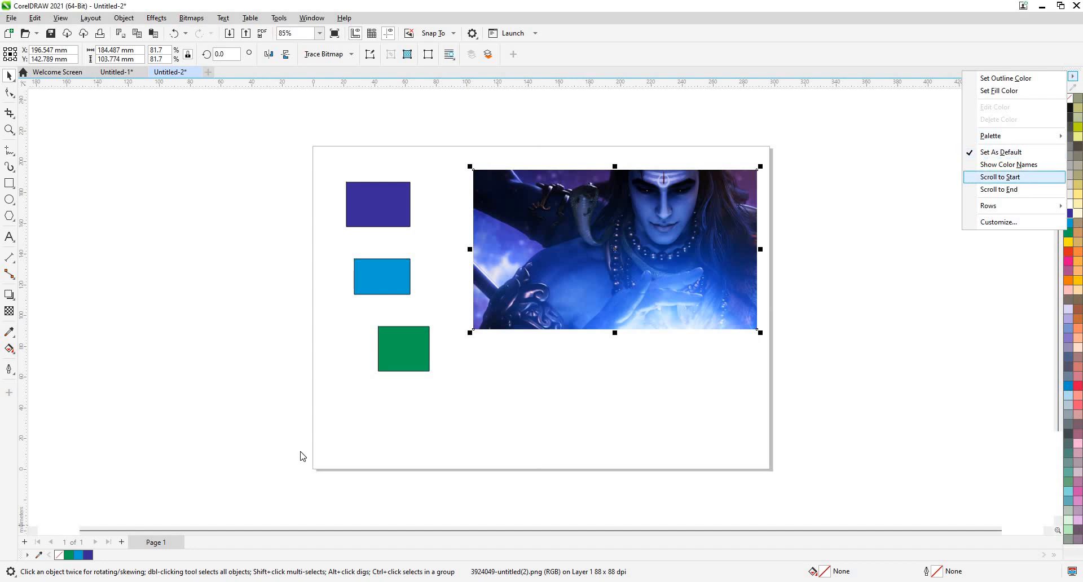
{"action": "left_click", "coordinate": [28, 556]}
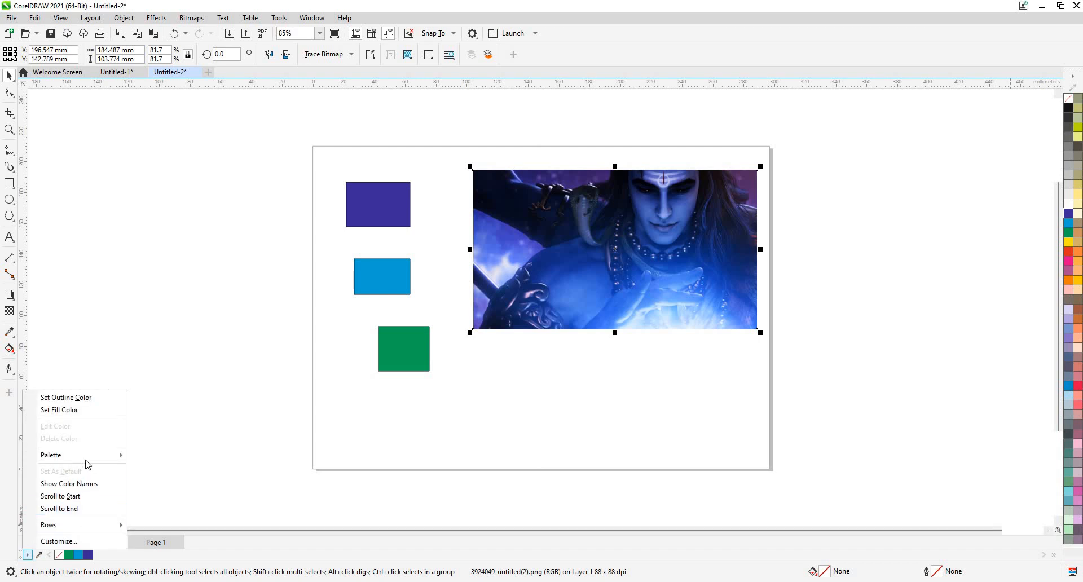
{"action": "mouse_move", "coordinate": [90, 461]}
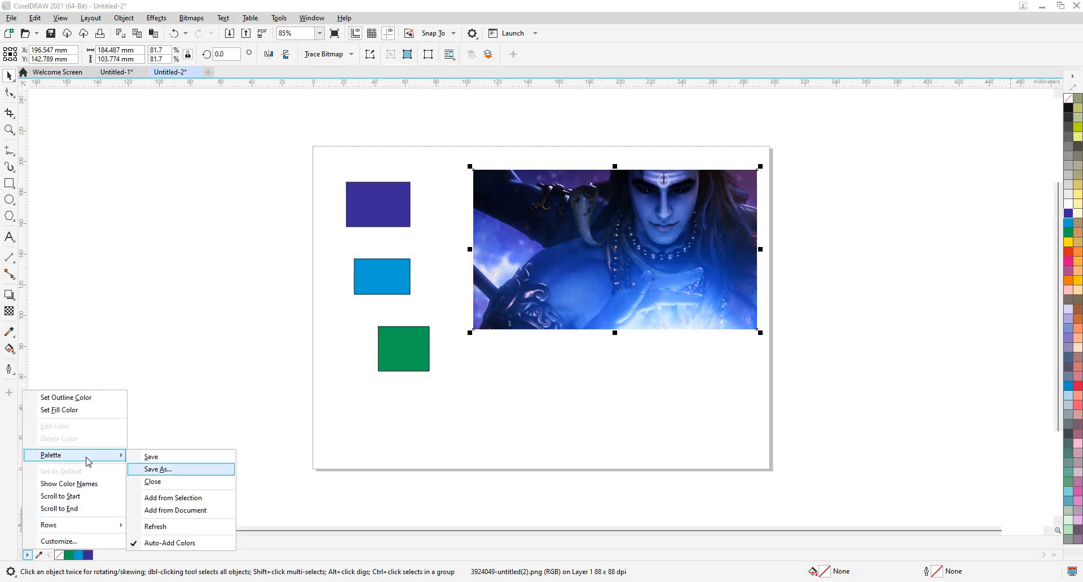
Refresh the document palette from the picture, replacing its colours with 256 sampled colours.
{"action": "left_click", "coordinate": [181, 500]}
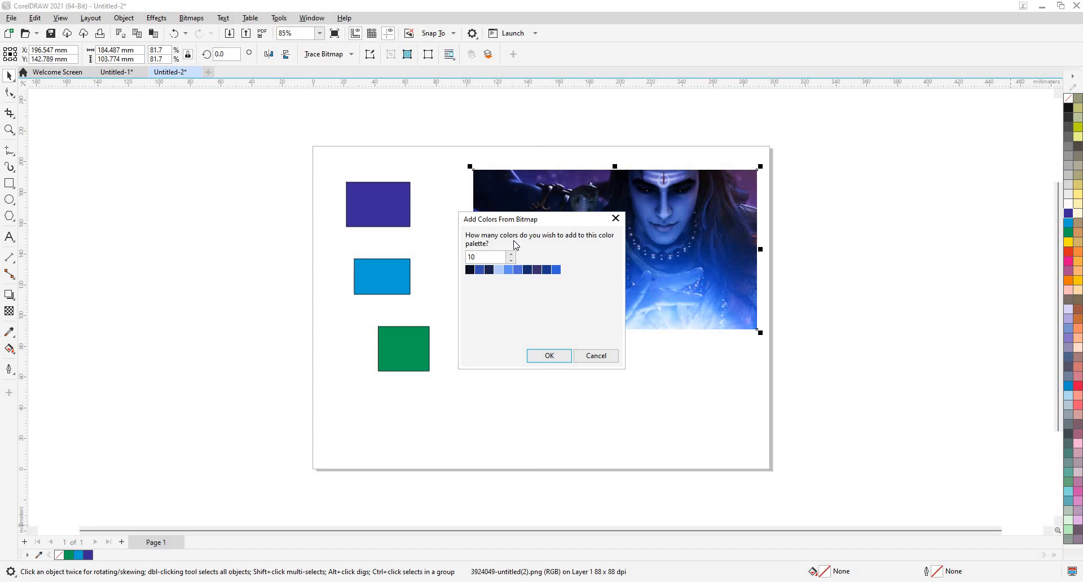
{"action": "left_click", "coordinate": [602, 358]}
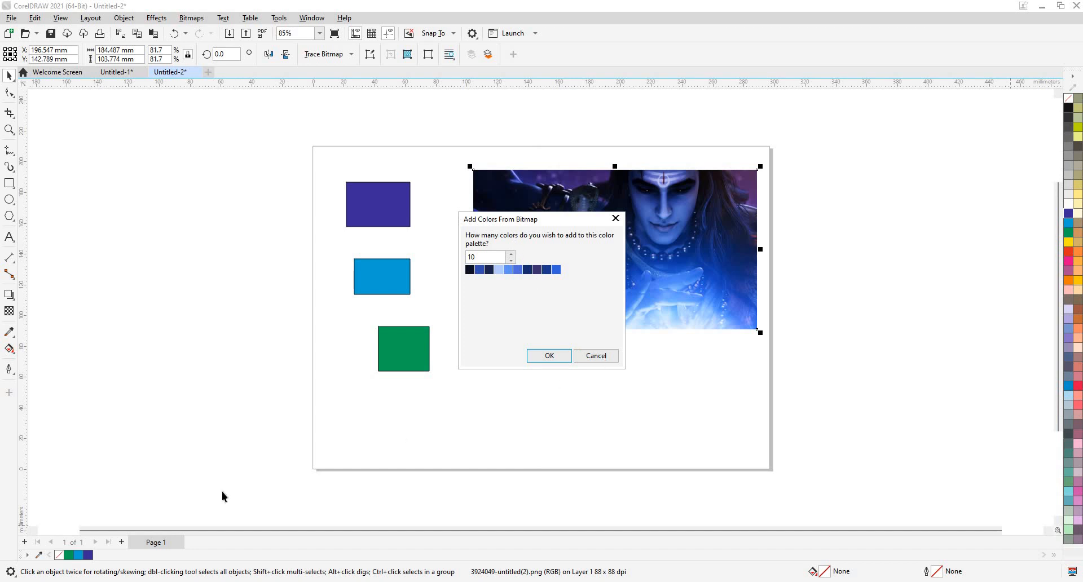
{"action": "left_click", "coordinate": [28, 552]}
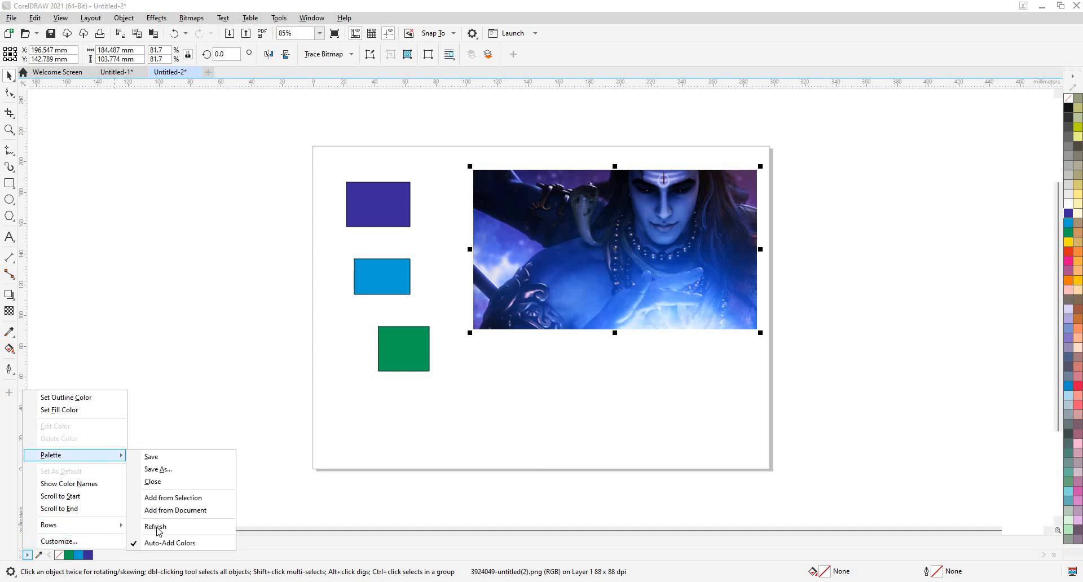
{"action": "left_click", "coordinate": [156, 527]}
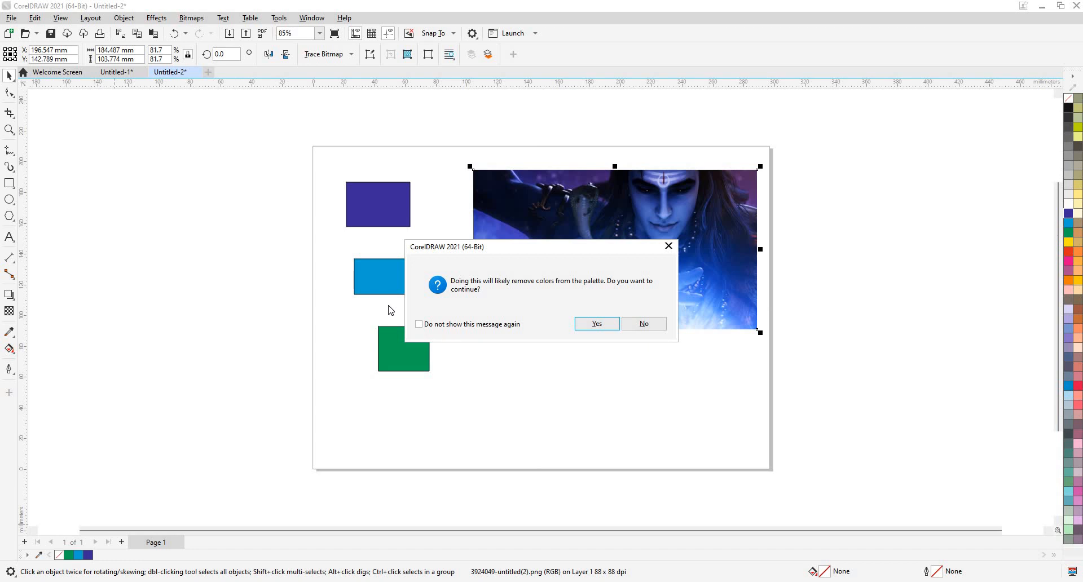
{"action": "left_click", "coordinate": [597, 324]}
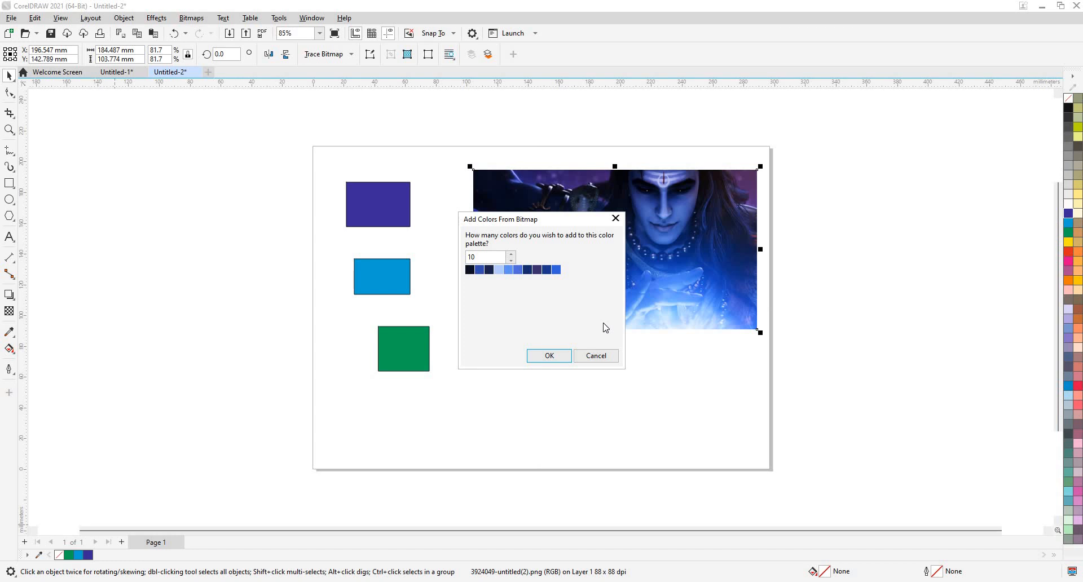
{"action": "double_click", "coordinate": [489, 258]}
{"action": "type", "text": "256"}
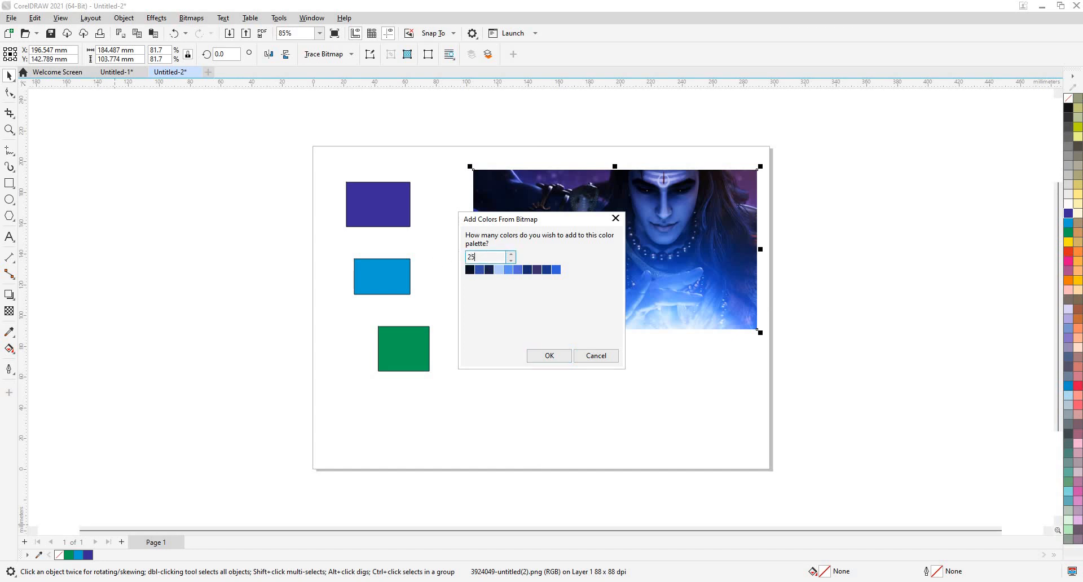
{"action": "left_click", "coordinate": [558, 359]}
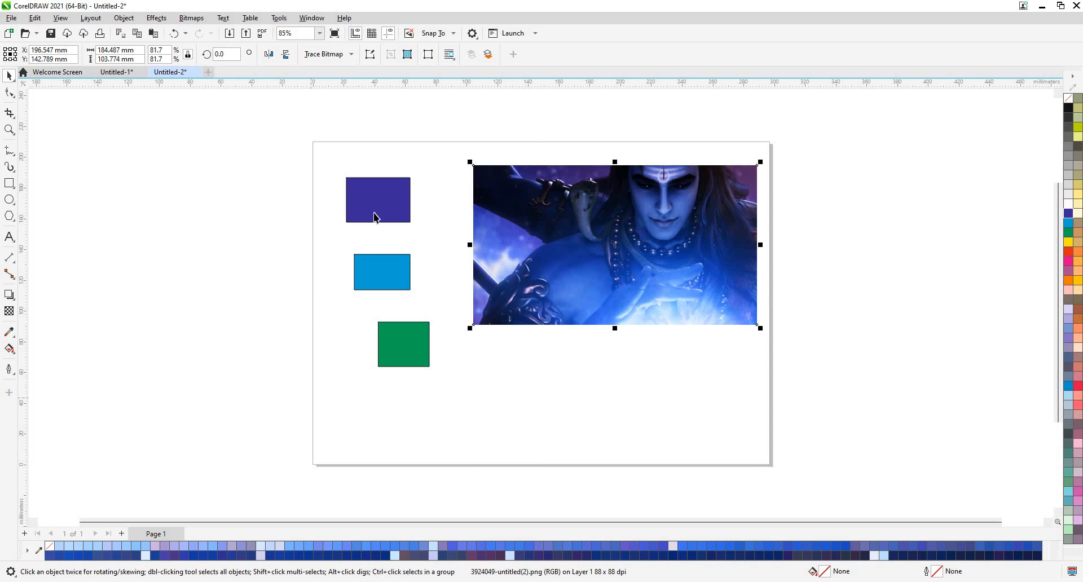
{"action": "left_click", "coordinate": [387, 207]}
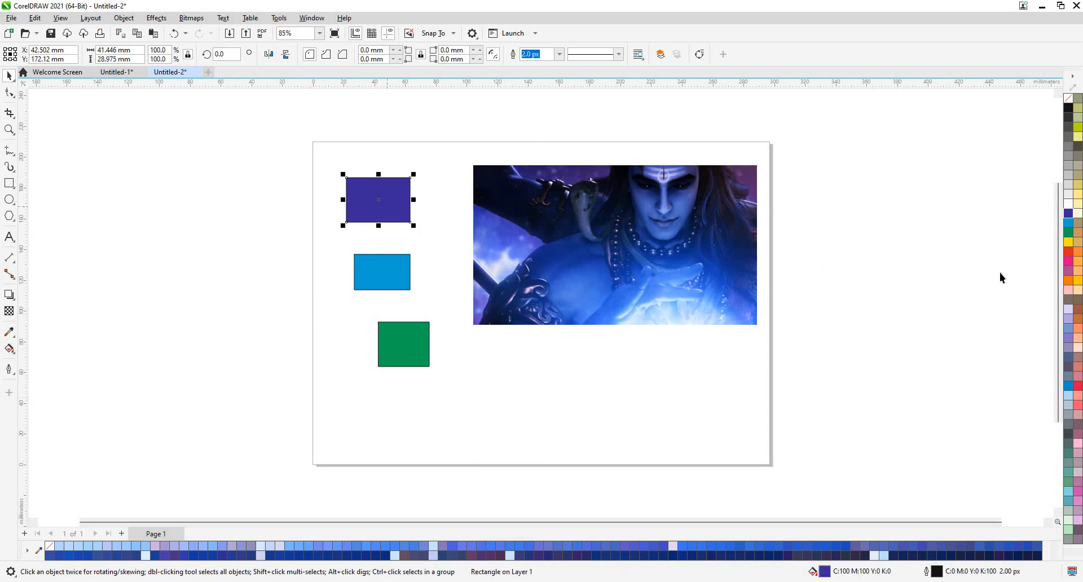
{"action": "left_click", "coordinate": [1069, 218]}
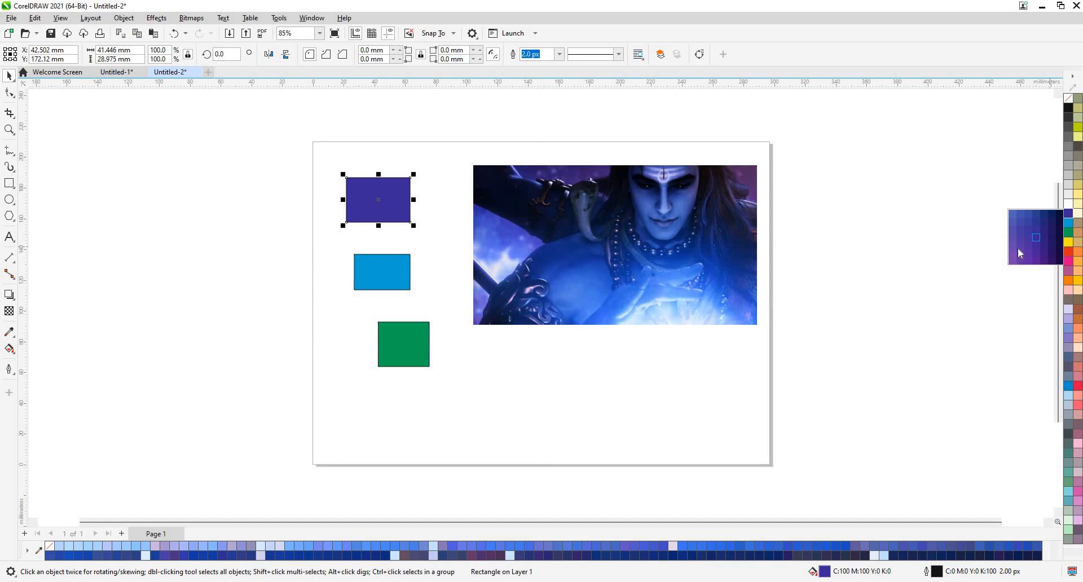
Mix cyan, green and blue into the top rectangle for a teal fill of C:67 M:10 Y:42 K:0.
{"action": "left_click", "coordinate": [1069, 228]}
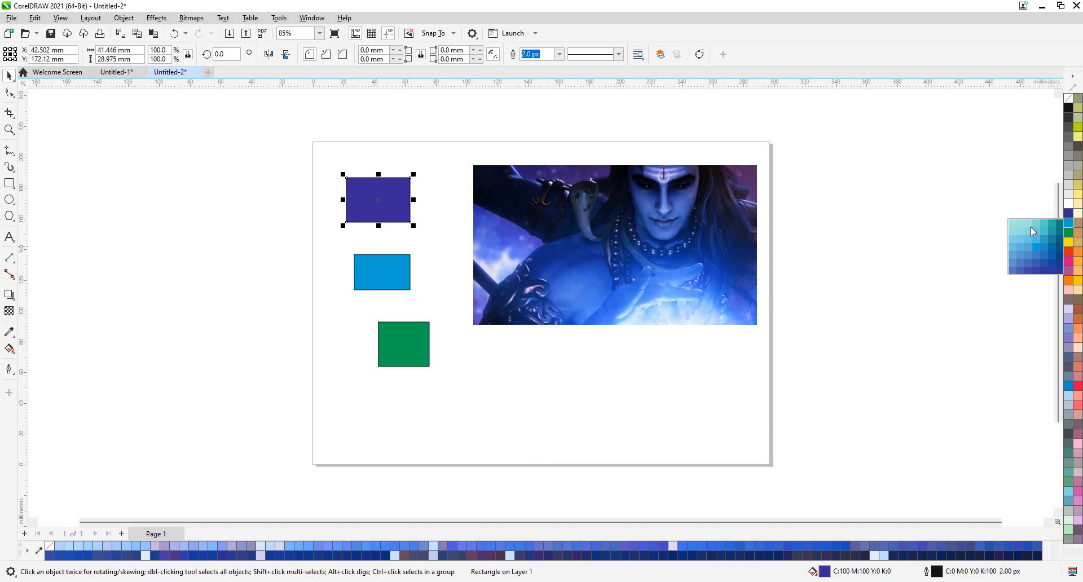
{"action": "left_click", "coordinate": [1029, 226]}
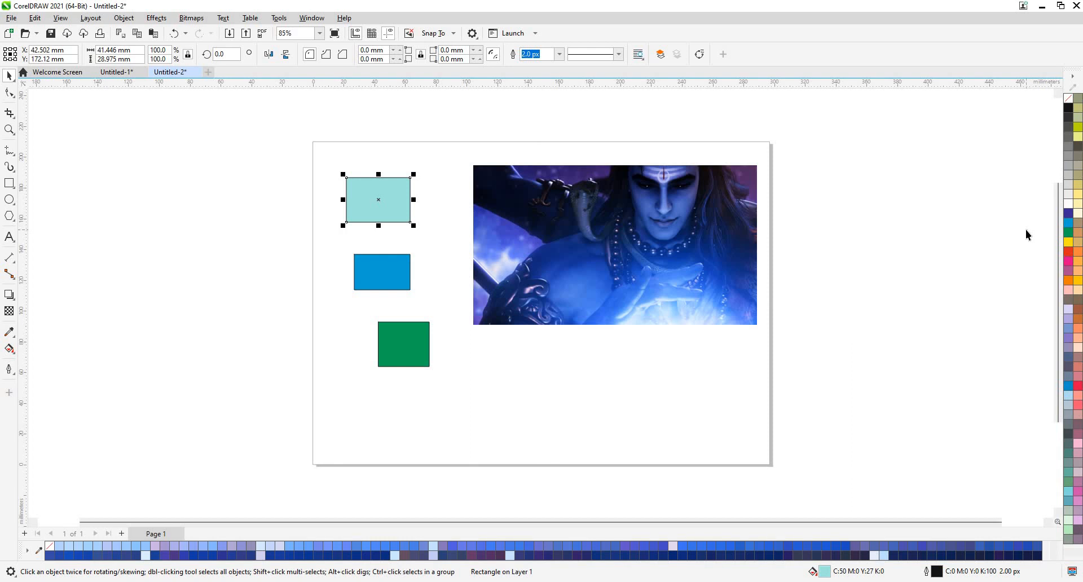
{"action": "left_click", "coordinate": [1070, 233], "text": "ctrl"}
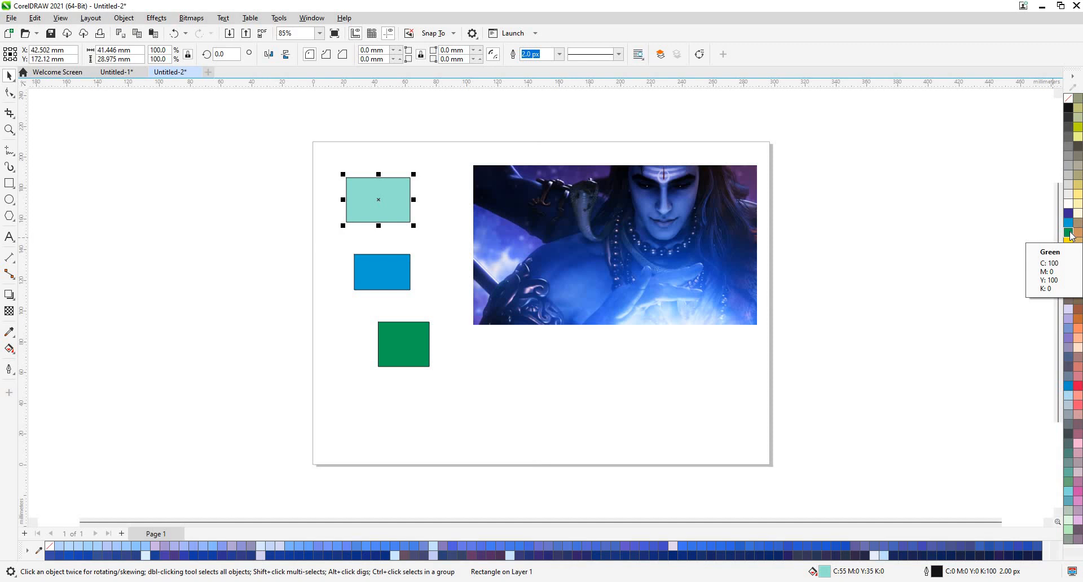
{"action": "left_click", "coordinate": [1070, 233], "text": "ctrl"}
{"action": "left_click", "coordinate": [1071, 233], "text": "ctrl"}
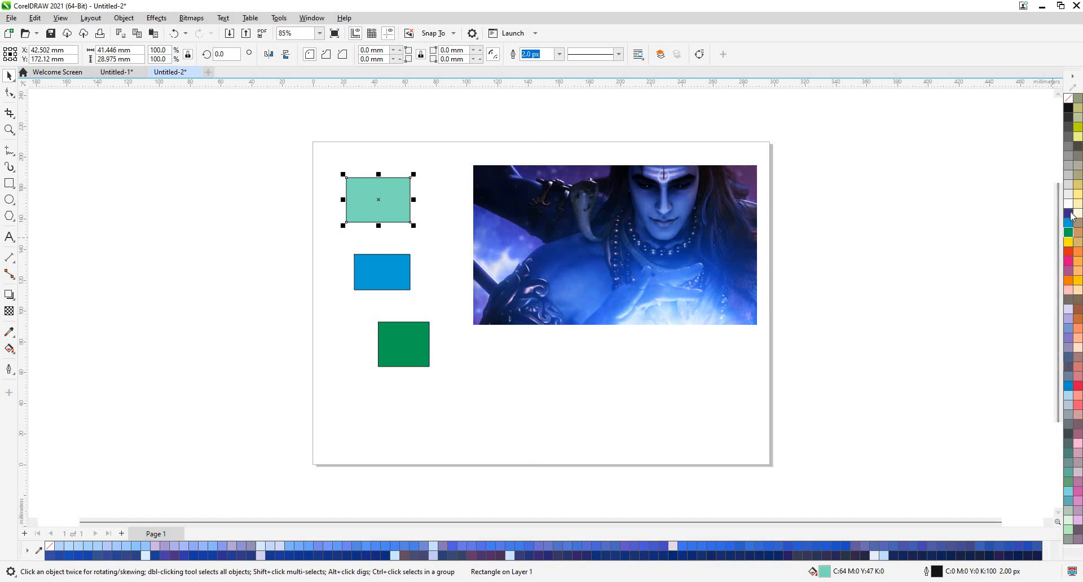
{"action": "left_click", "coordinate": [1071, 215], "text": "ctrl"}
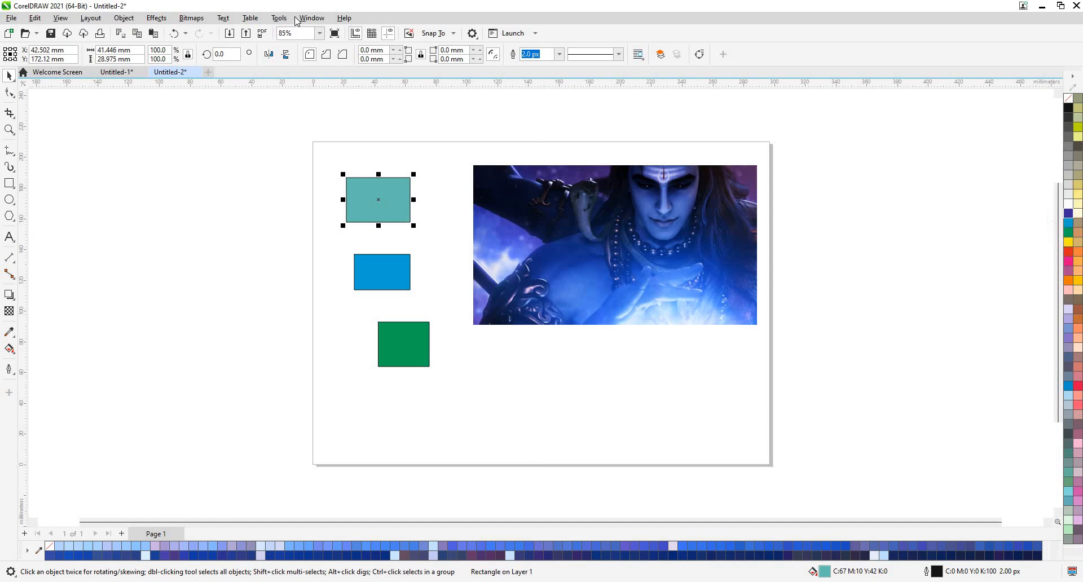
Open the Palettes docker via Window > Dockers > Palettes.
{"action": "key", "text": "alt+w"}
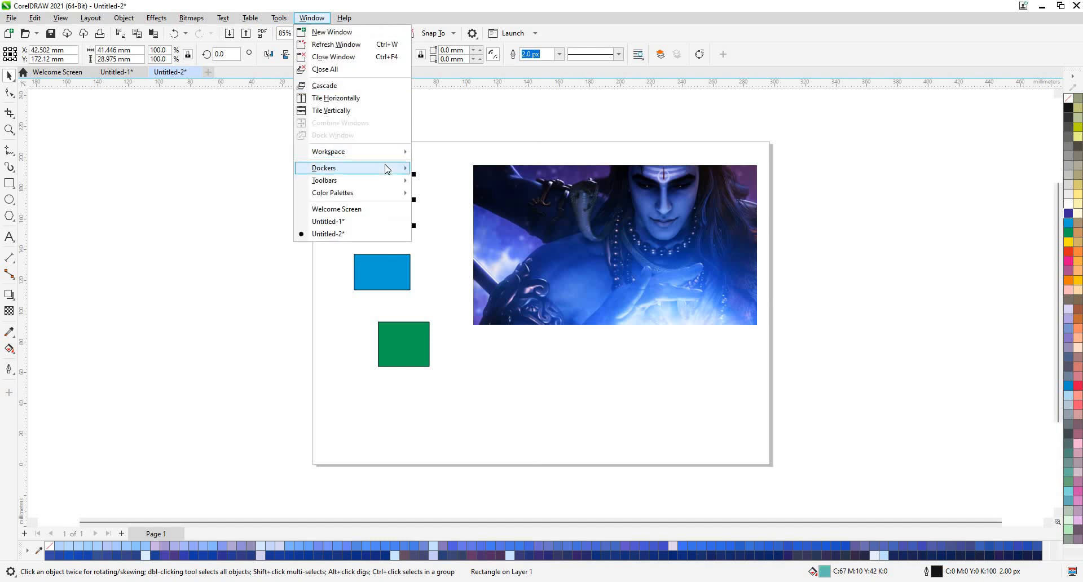
{"action": "mouse_move", "coordinate": [386, 168]}
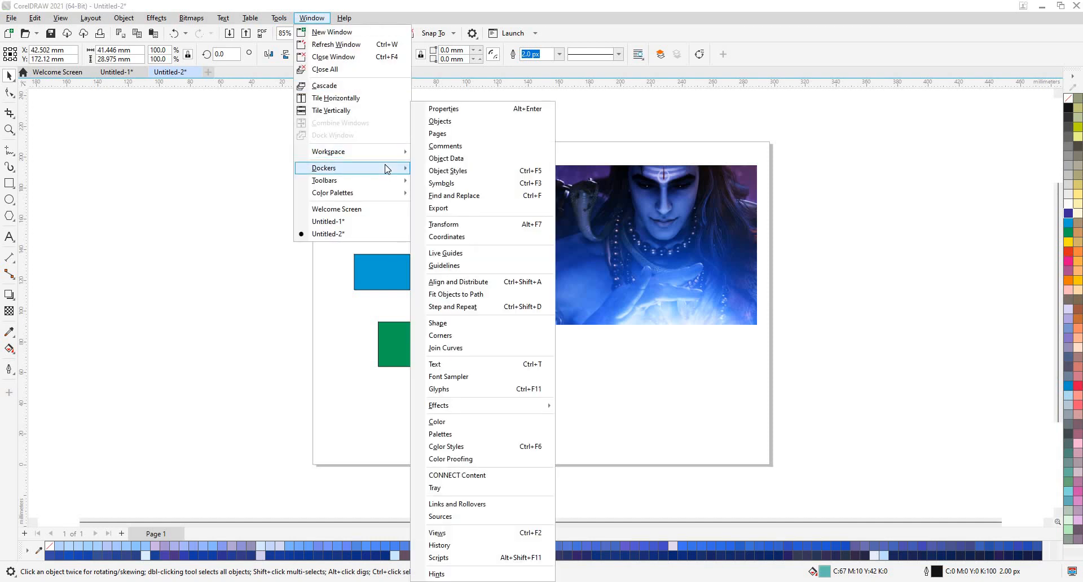
{"action": "left_click", "coordinate": [510, 434]}
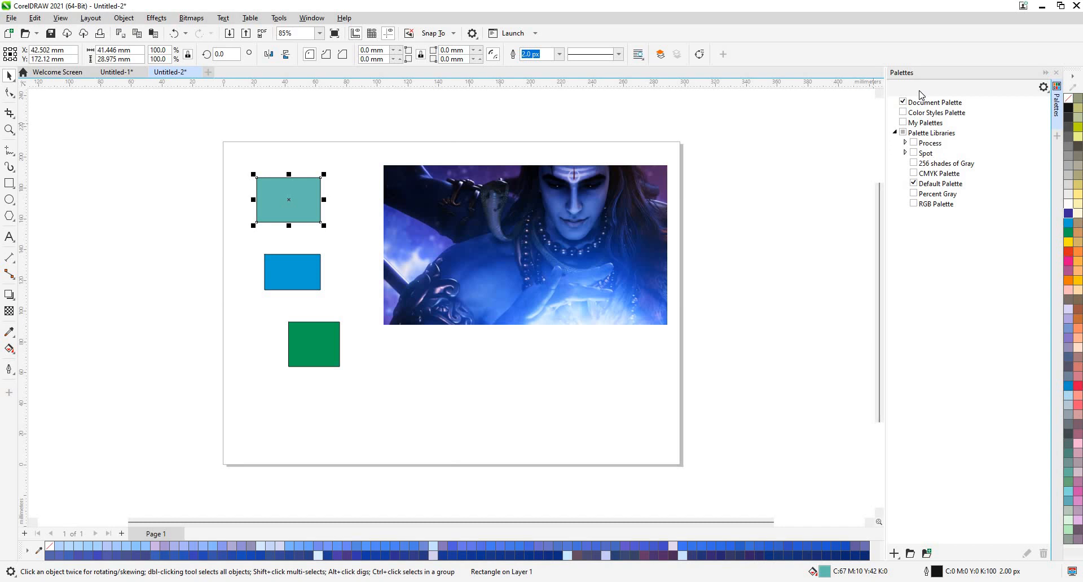
Create a new empty colour palette named CLR under My Palettes.
{"action": "left_click", "coordinate": [906, 143]}
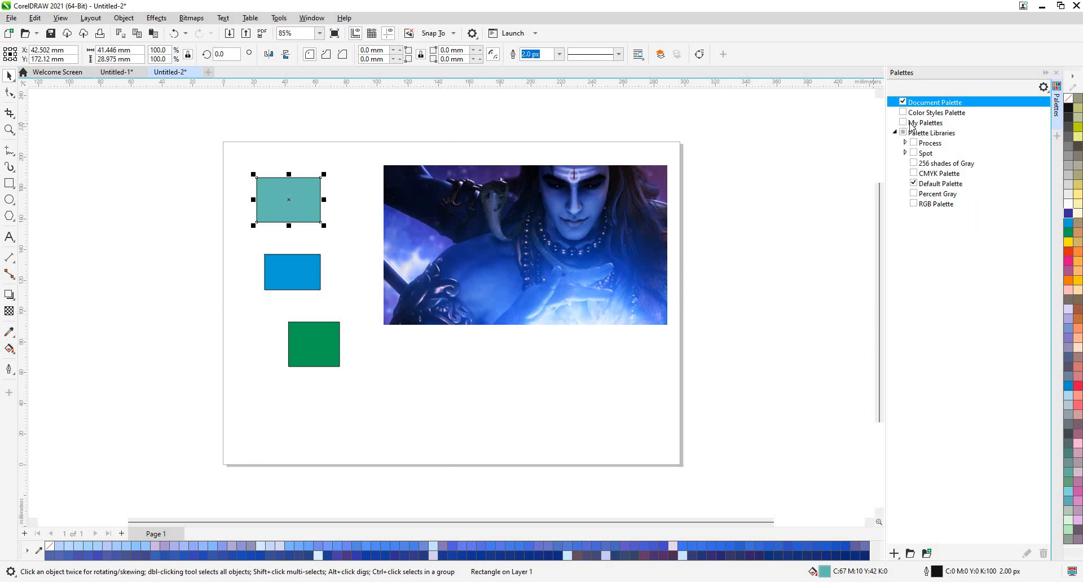
{"action": "left_click", "coordinate": [904, 124]}
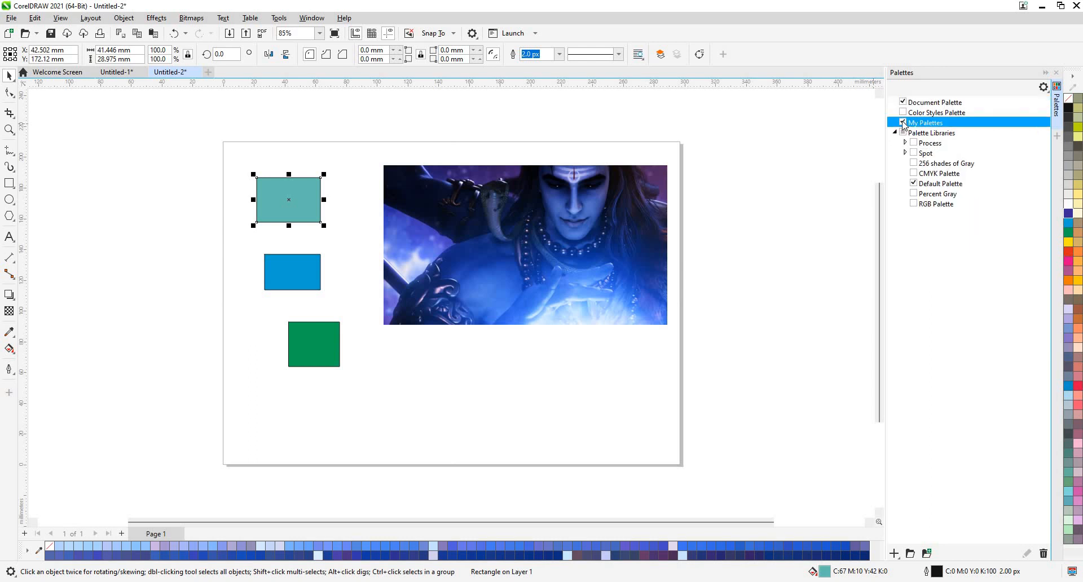
{"action": "left_click", "coordinate": [894, 553]}
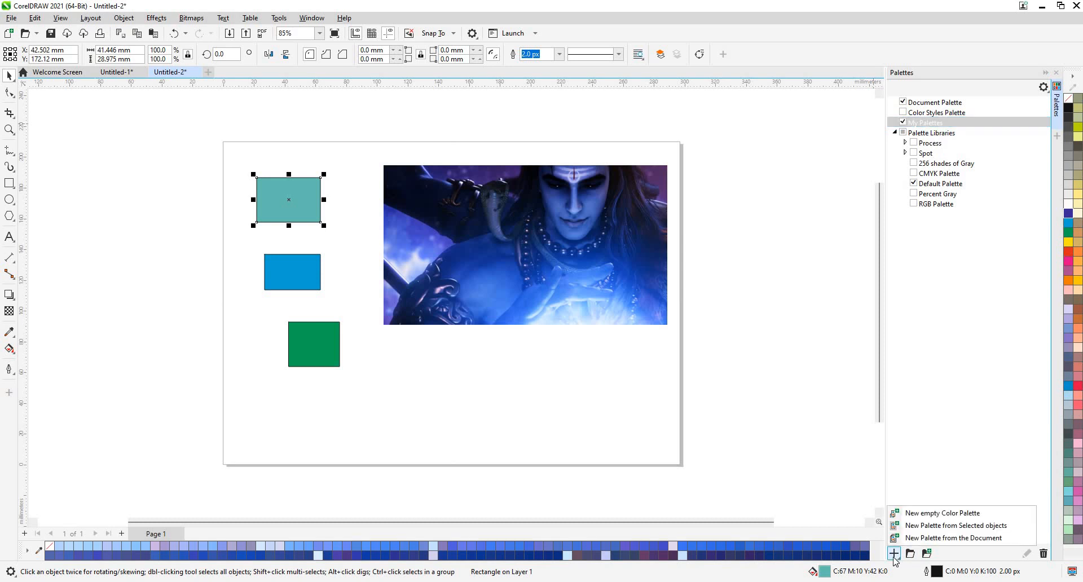
{"action": "left_click", "coordinate": [928, 515]}
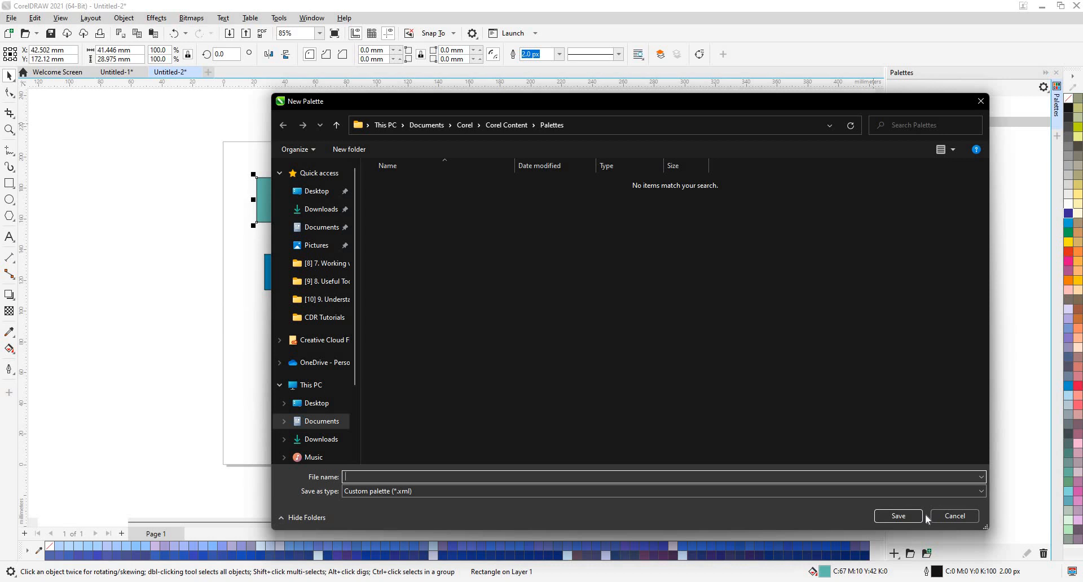
{"action": "type", "text": "CLR"}
{"action": "key", "text": "Return"}
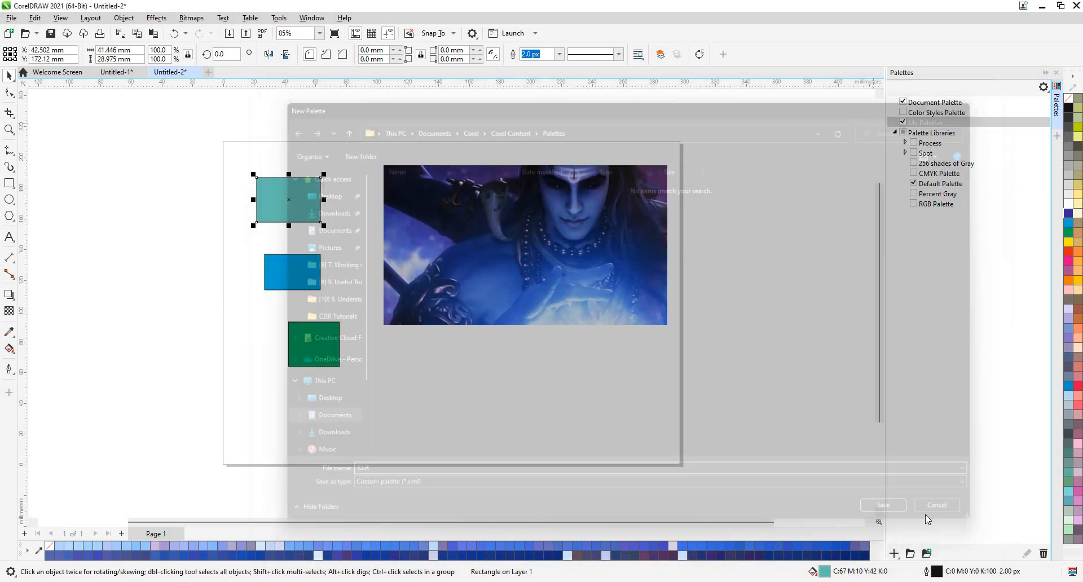
Select the CLR palette under My Palettes and switch it on.
{"action": "left_click", "coordinate": [883, 131]}
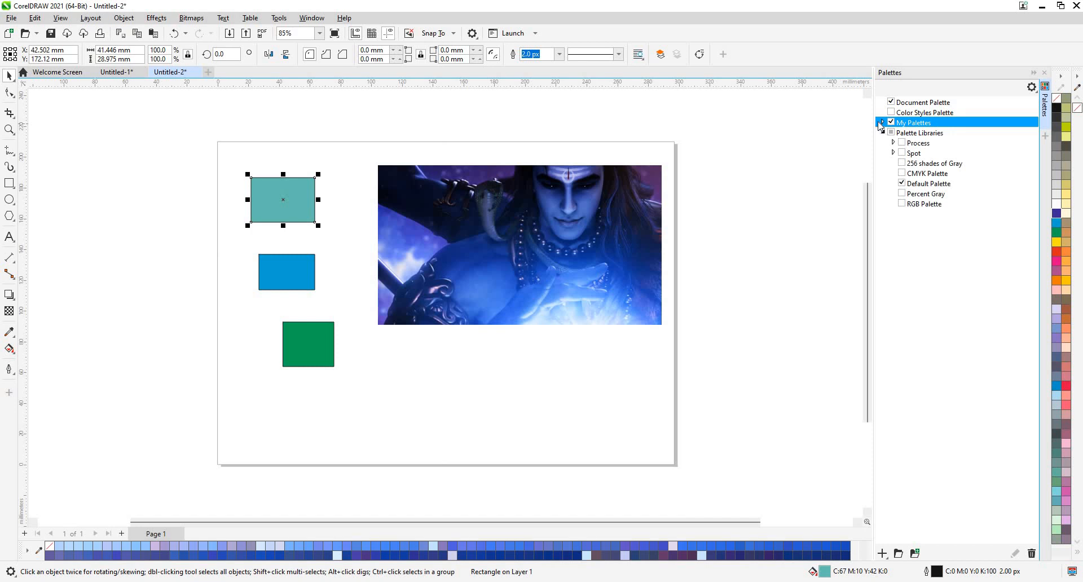
{"action": "left_click", "coordinate": [882, 131]}
{"action": "left_click", "coordinate": [883, 122]}
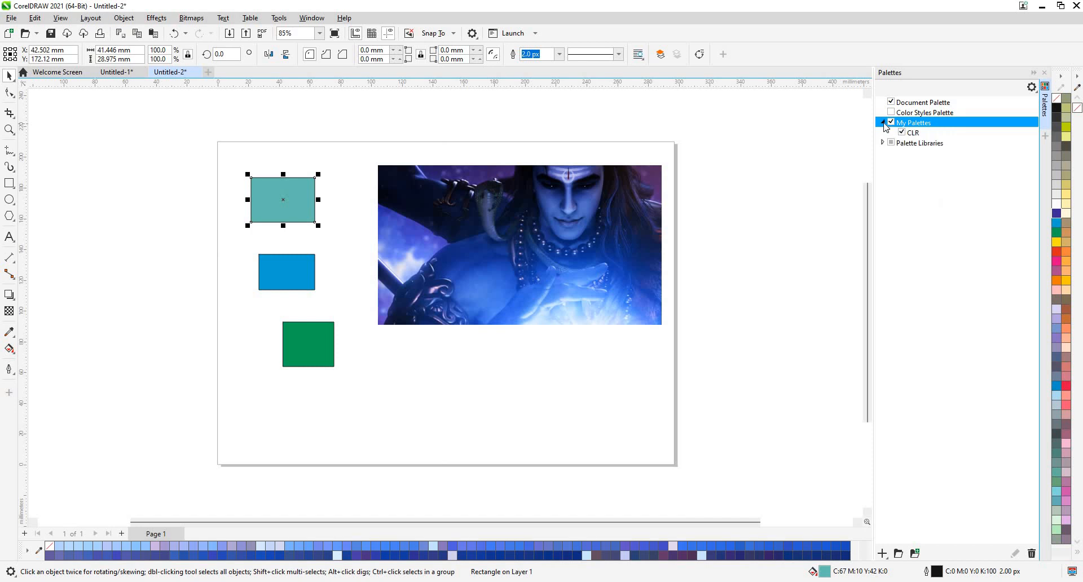
{"action": "left_click", "coordinate": [884, 122]}
{"action": "left_click", "coordinate": [883, 123]}
{"action": "left_click", "coordinate": [903, 130]}
{"action": "left_click", "coordinate": [926, 133]}
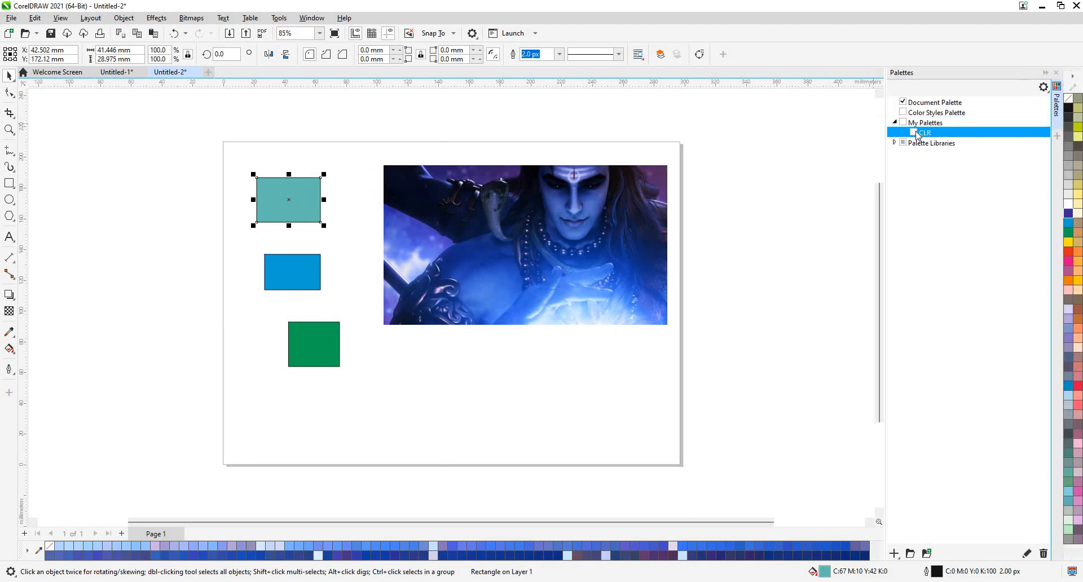
{"action": "left_click", "coordinate": [1023, 554]}
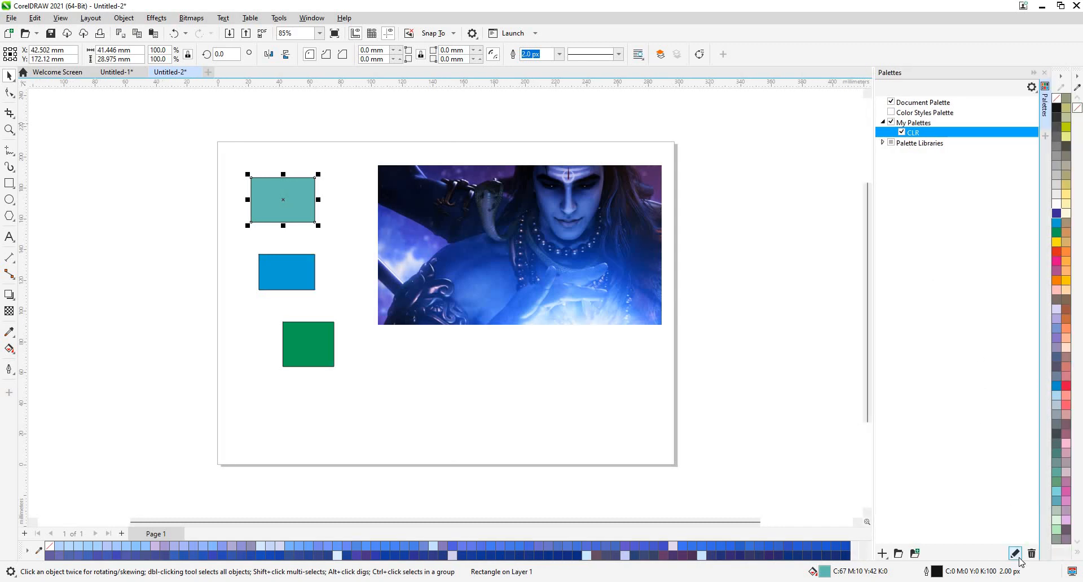
Add a blue C72 M40 Y0 K0 swatch to the CLR palette.
{"action": "left_click", "coordinate": [1019, 558]}
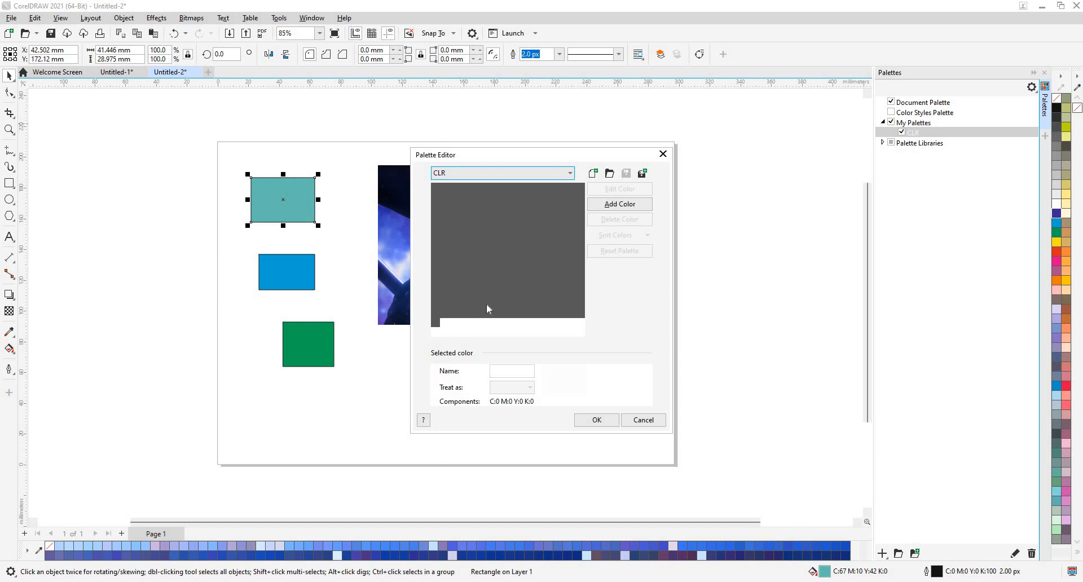
{"action": "left_click", "coordinate": [616, 205]}
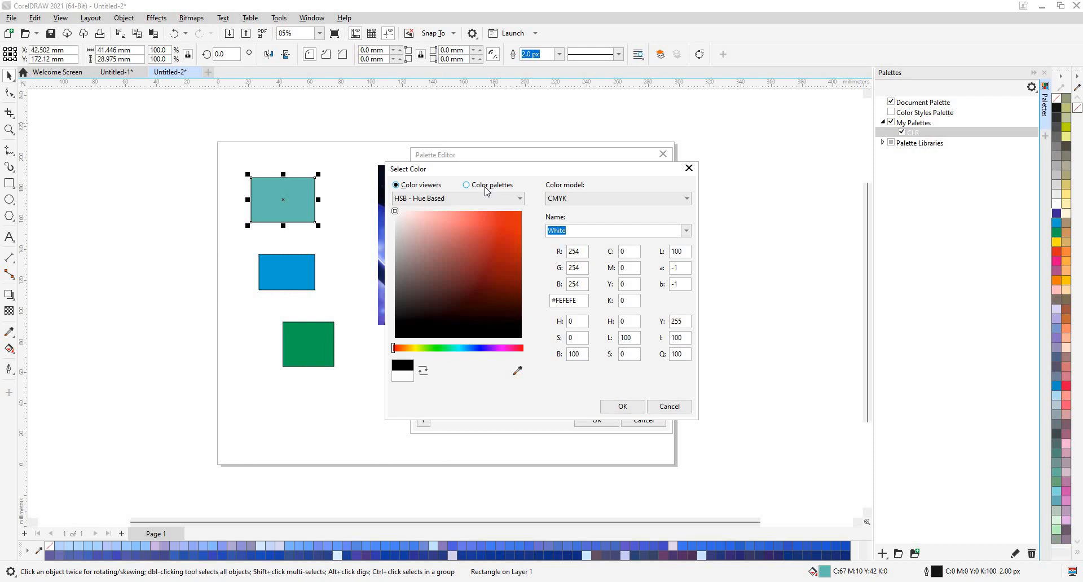
{"action": "mouse_move", "coordinate": [457, 277]}
{"action": "left_mouse_down"}
{"action": "mouse_move", "coordinate": [452, 265]}
{"action": "mouse_move", "coordinate": [496, 232]}
{"action": "mouse_move", "coordinate": [502, 211]}
{"action": "left_mouse_up"}
{"action": "left_click", "coordinate": [469, 348]}
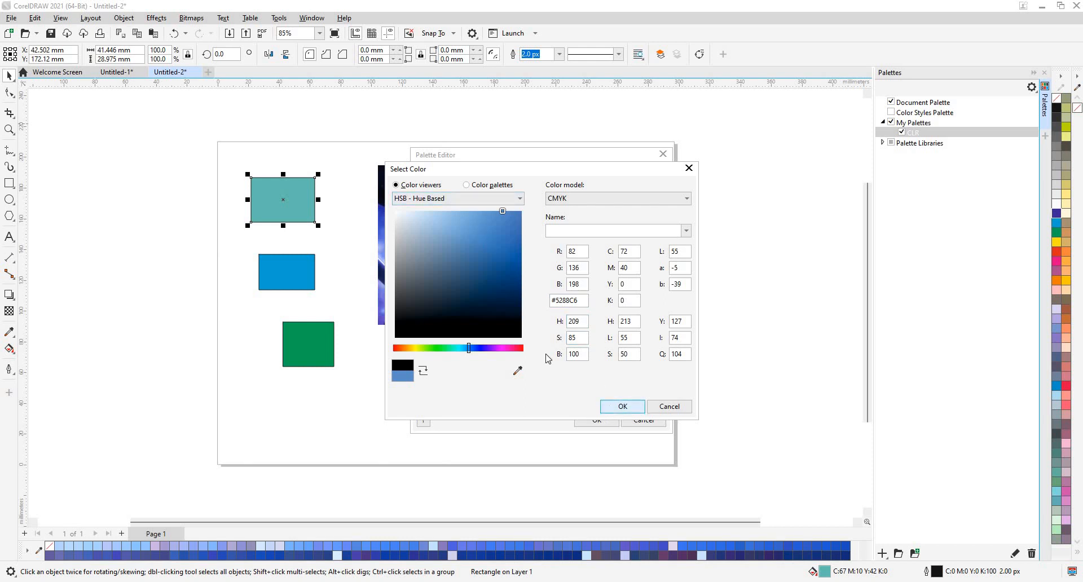
{"action": "key", "text": "Return"}
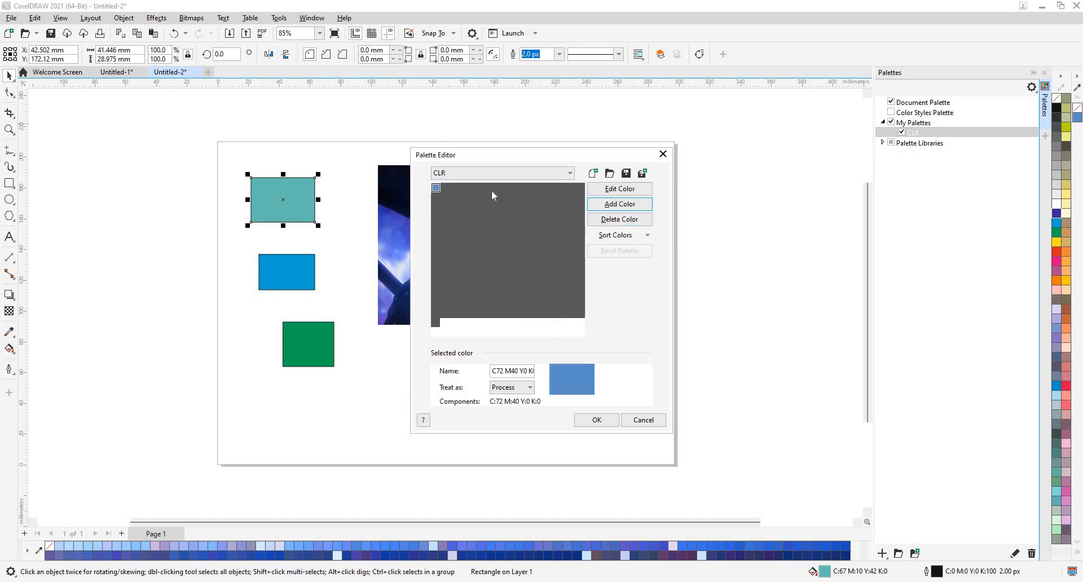
Add the pink HKS 21 E colour from the HKS E spot library to CLR.
{"action": "left_click", "coordinate": [616, 204]}
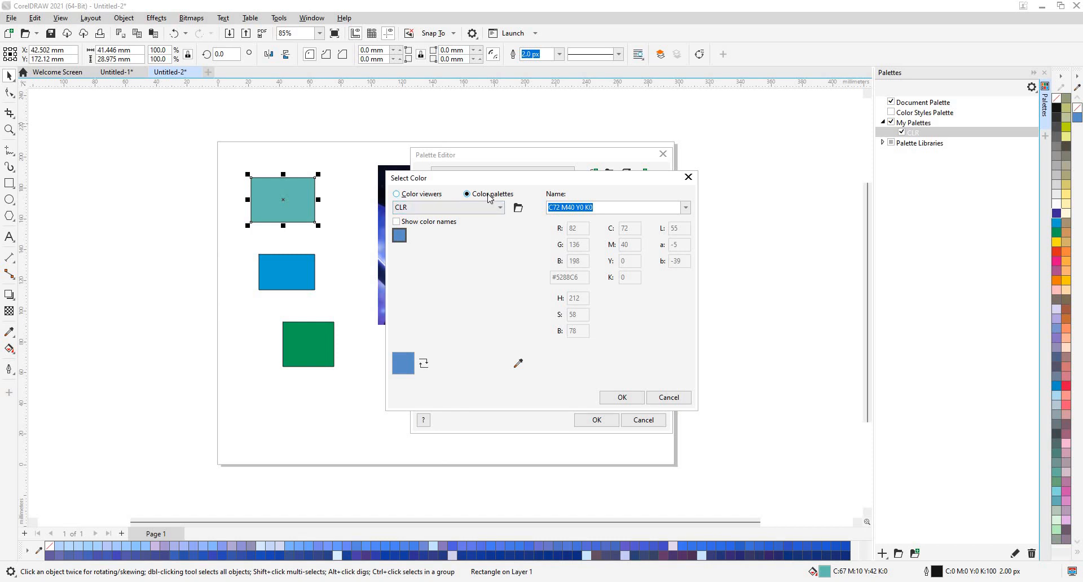
{"action": "left_click", "coordinate": [495, 208]}
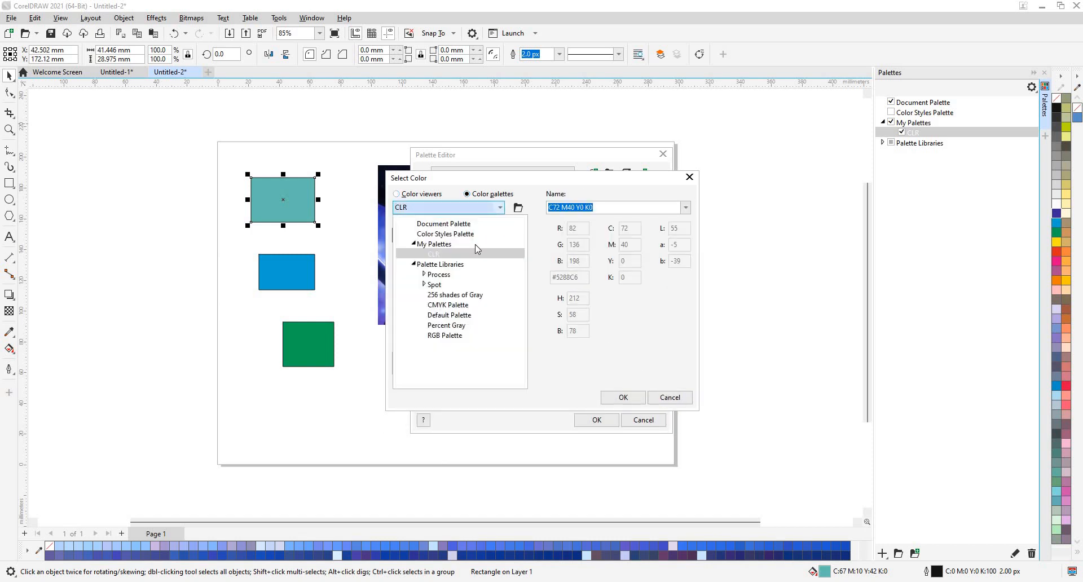
{"action": "left_click", "coordinate": [425, 285]}
{"action": "left_click", "coordinate": [435, 294]}
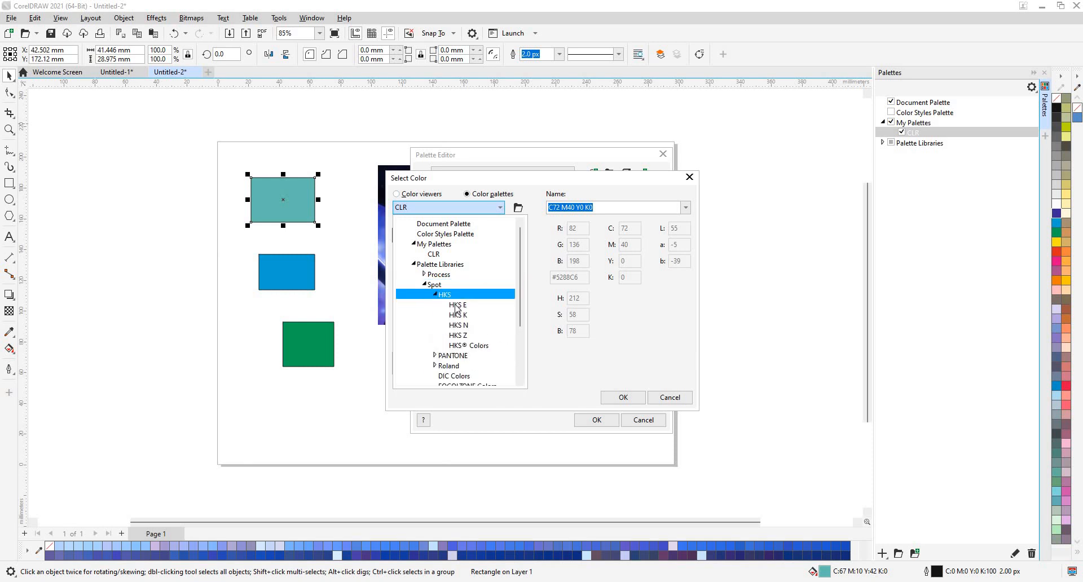
{"action": "left_click", "coordinate": [457, 305]}
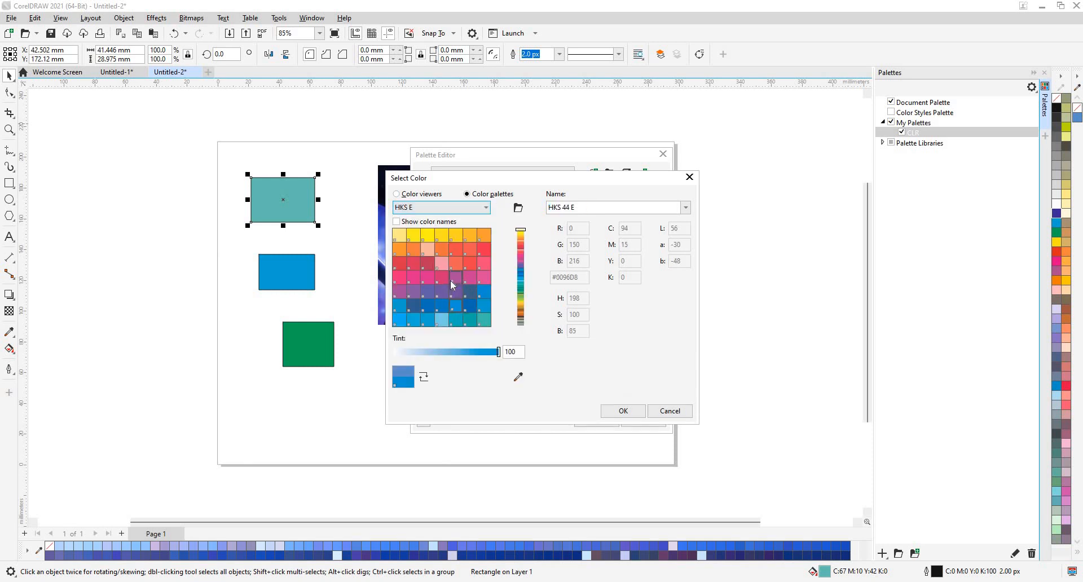
{"action": "left_click", "coordinate": [445, 263]}
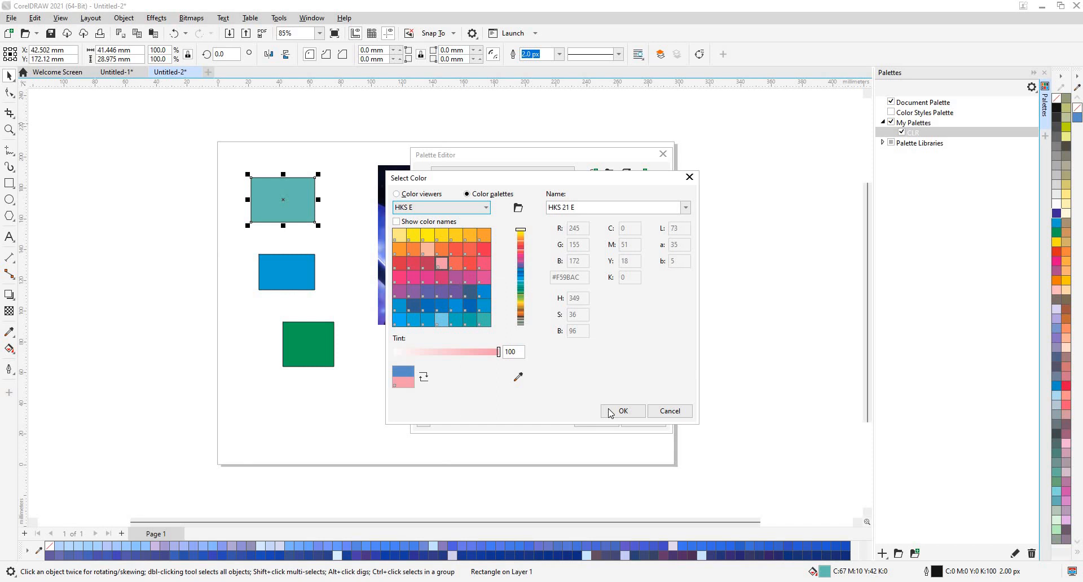
{"action": "key", "text": "Return"}
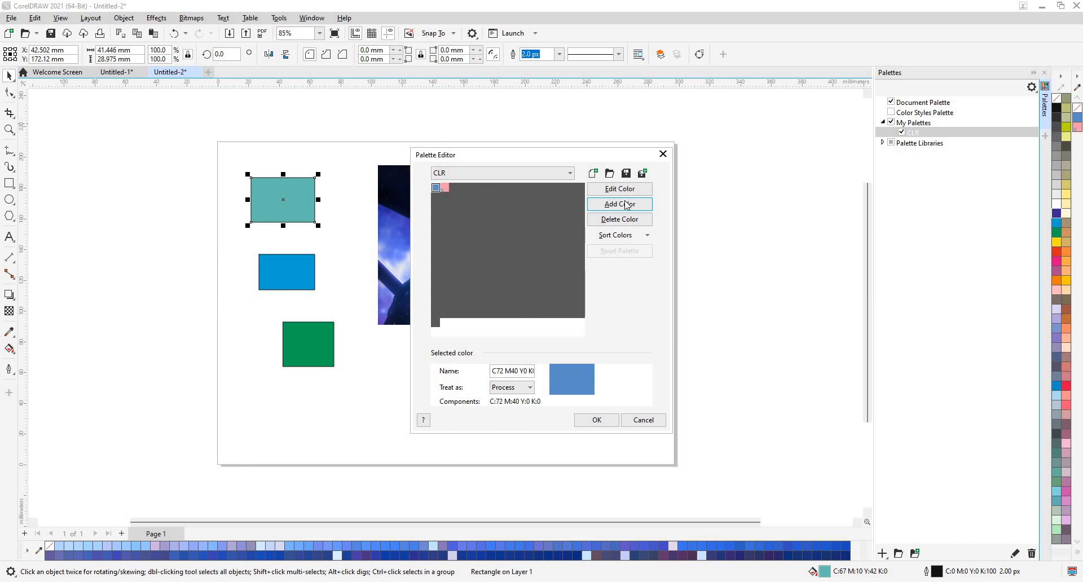
Add a saturated magenta swatch and save the CLR palette changes.
{"action": "left_click", "coordinate": [420, 197]}
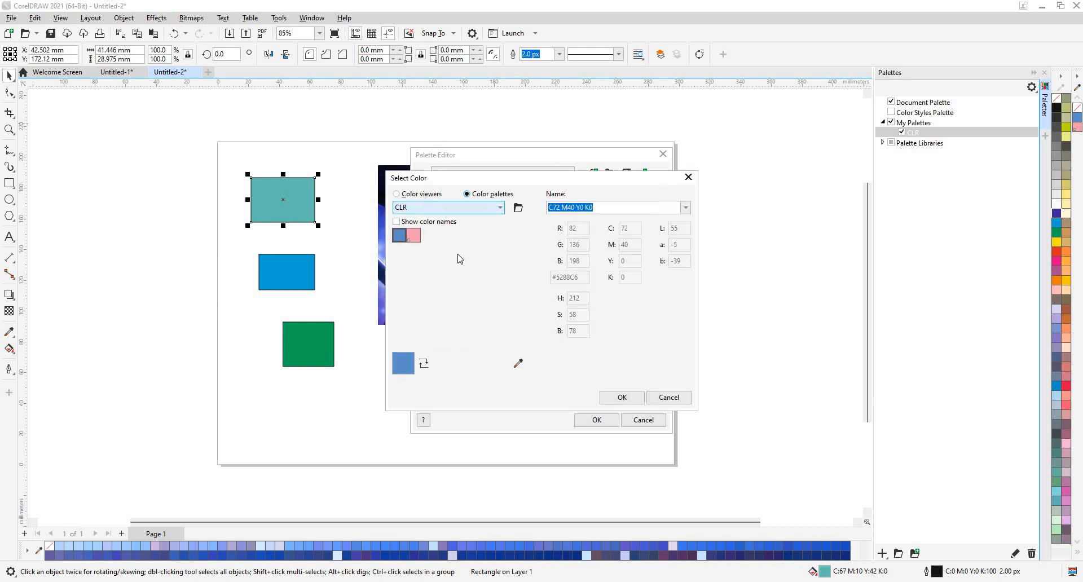
{"action": "left_click", "coordinate": [506, 358]}
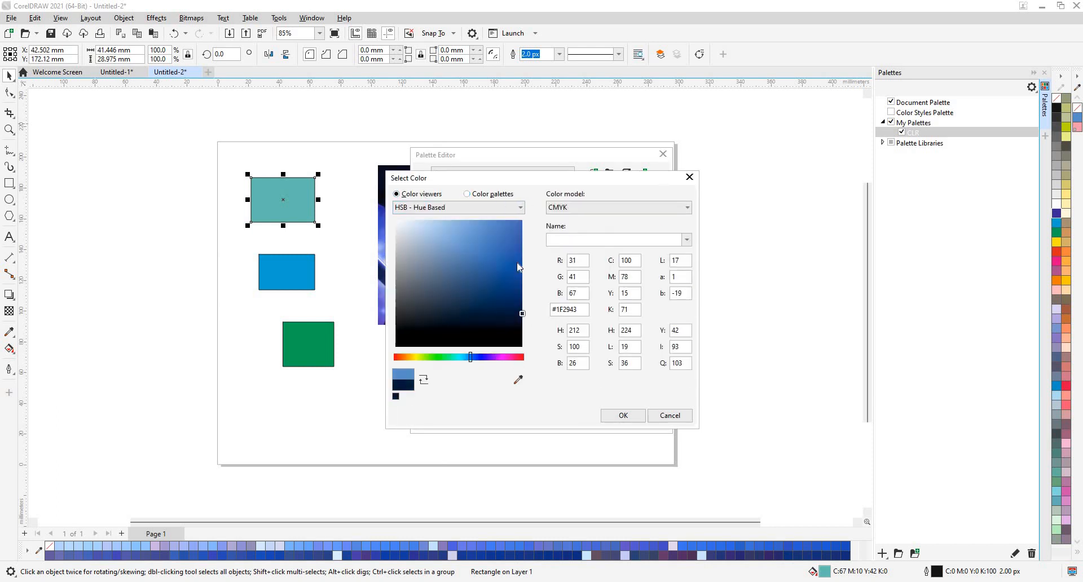
{"action": "left_click", "coordinate": [521, 231]}
{"action": "left_click", "coordinate": [619, 416]}
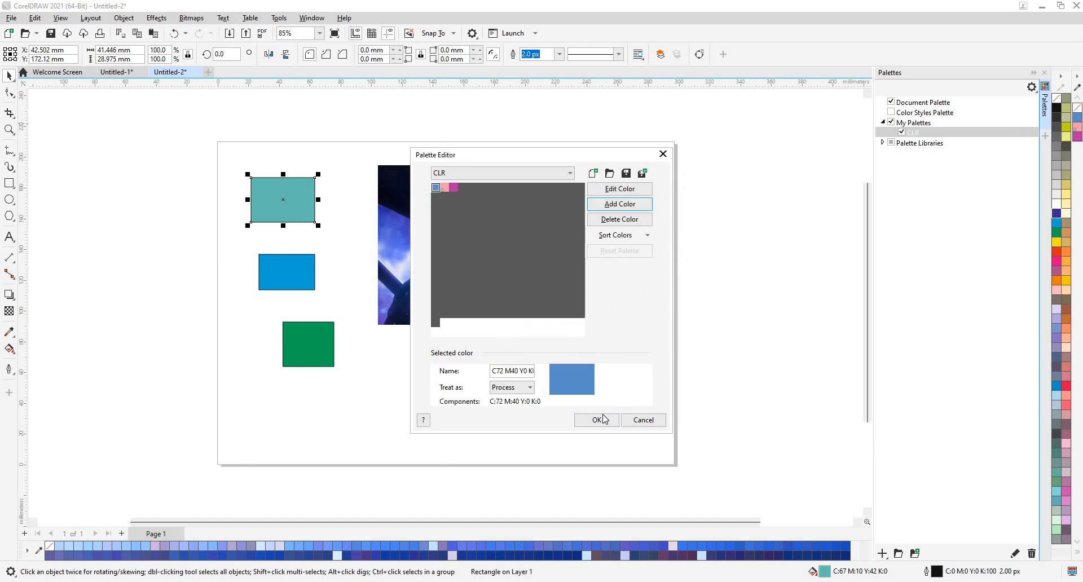
{"action": "left_click", "coordinate": [612, 421]}
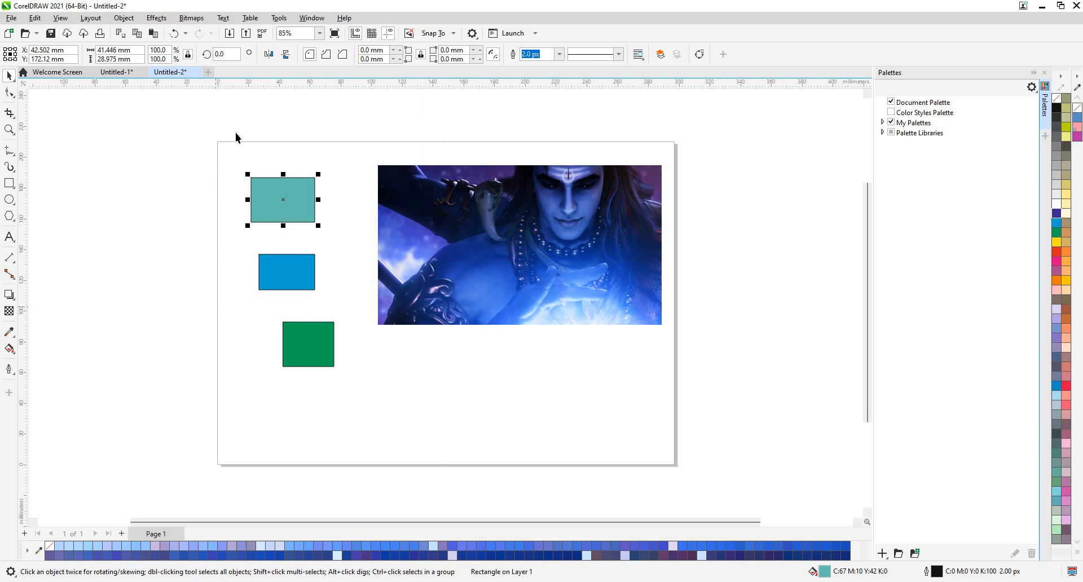
Create a palette from the selected bitmap and save it as 123.
{"action": "left_click", "coordinate": [311, 17]}
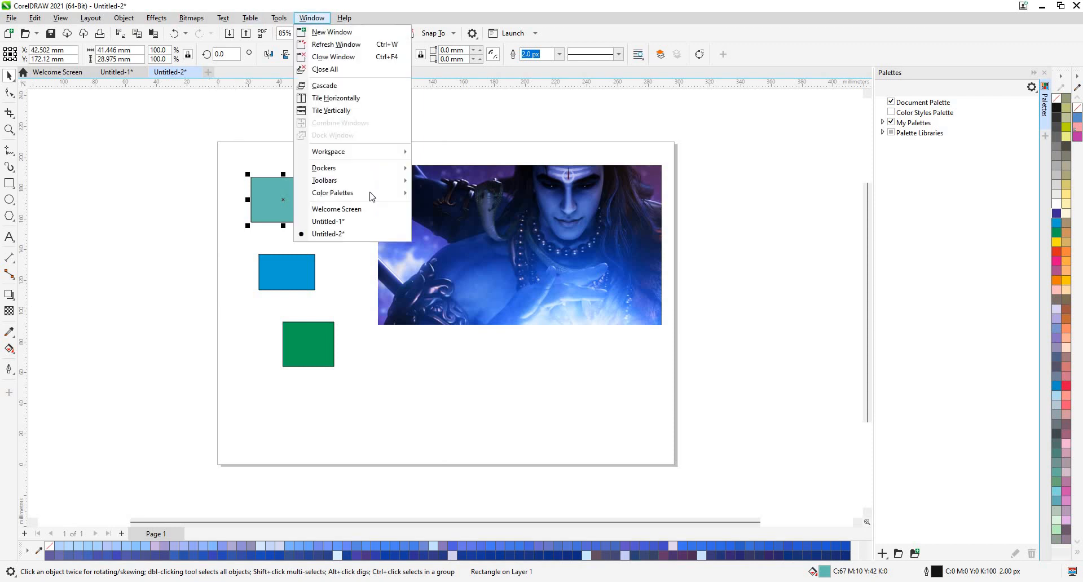
{"action": "mouse_move", "coordinate": [373, 196]}
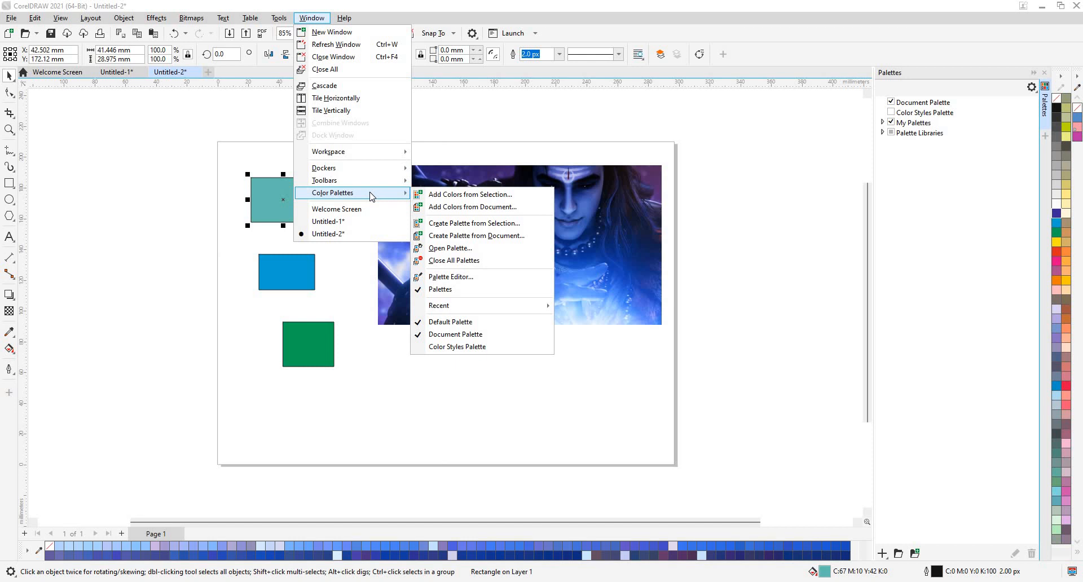
{"action": "left_click", "coordinate": [527, 200]}
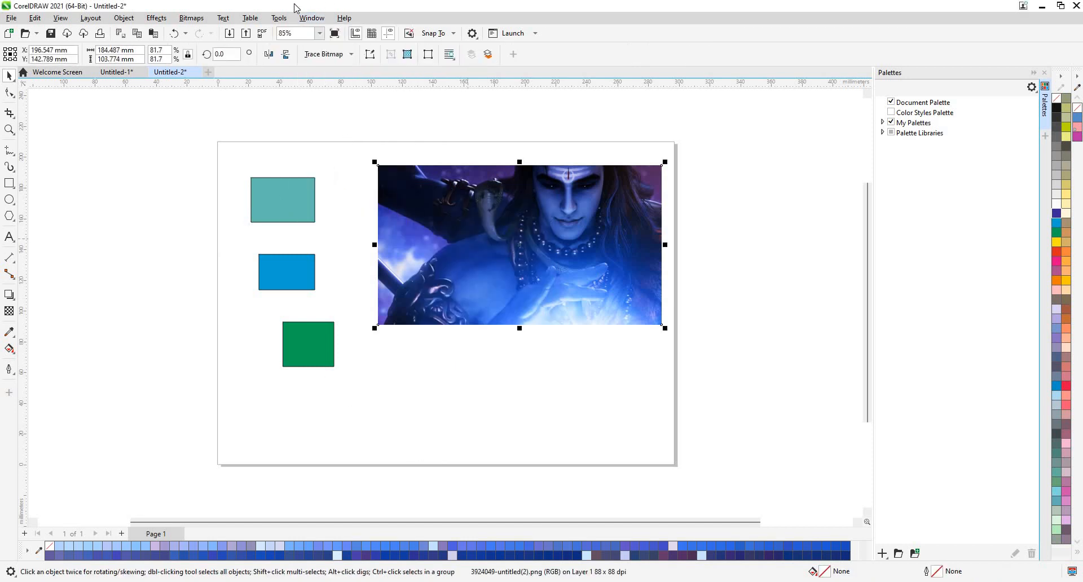
{"action": "left_click", "coordinate": [312, 18]}
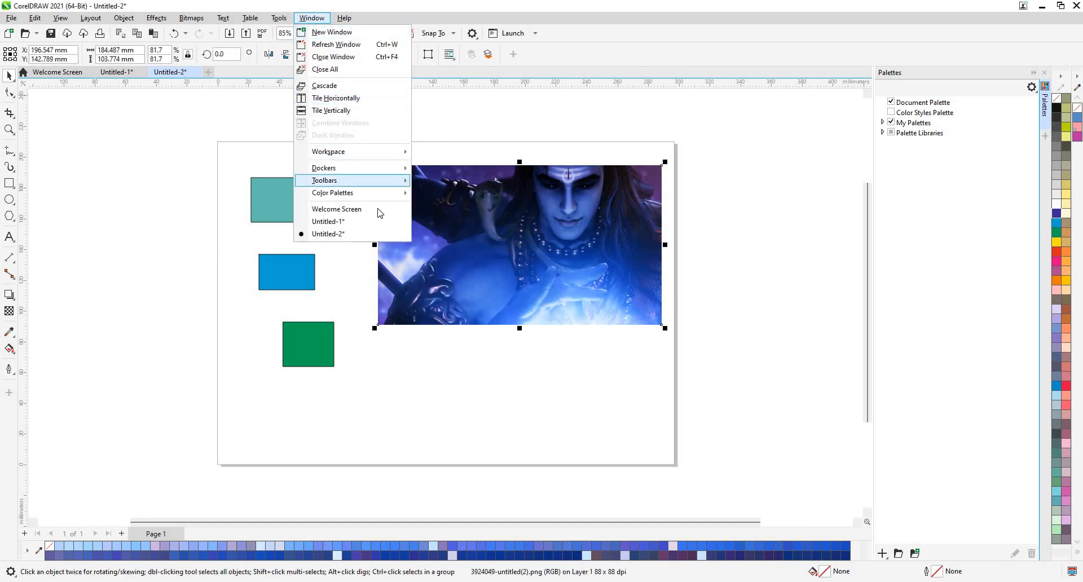
{"action": "mouse_move", "coordinate": [380, 195]}
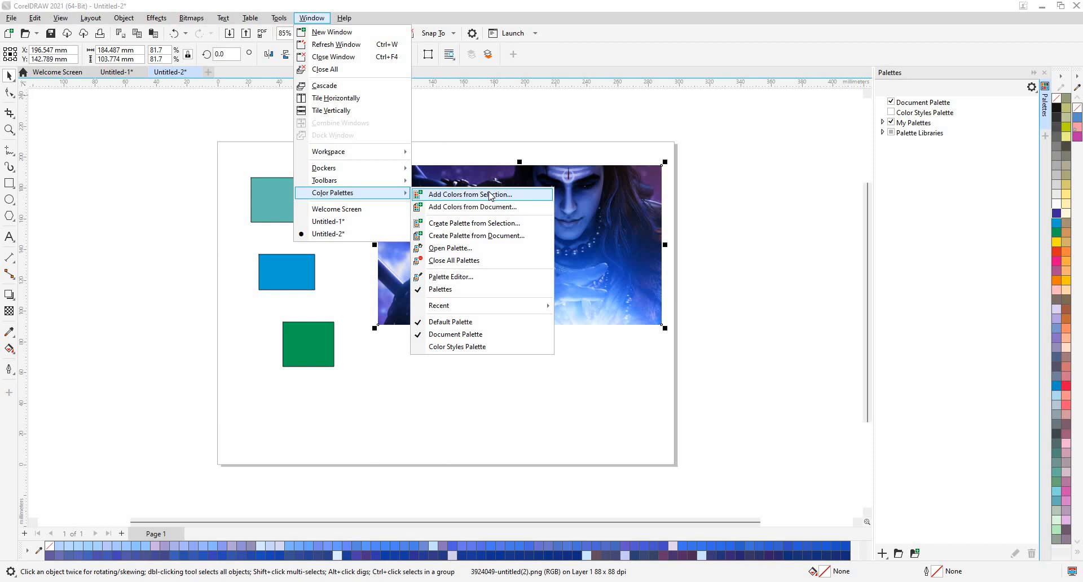
{"action": "left_click", "coordinate": [470, 225]}
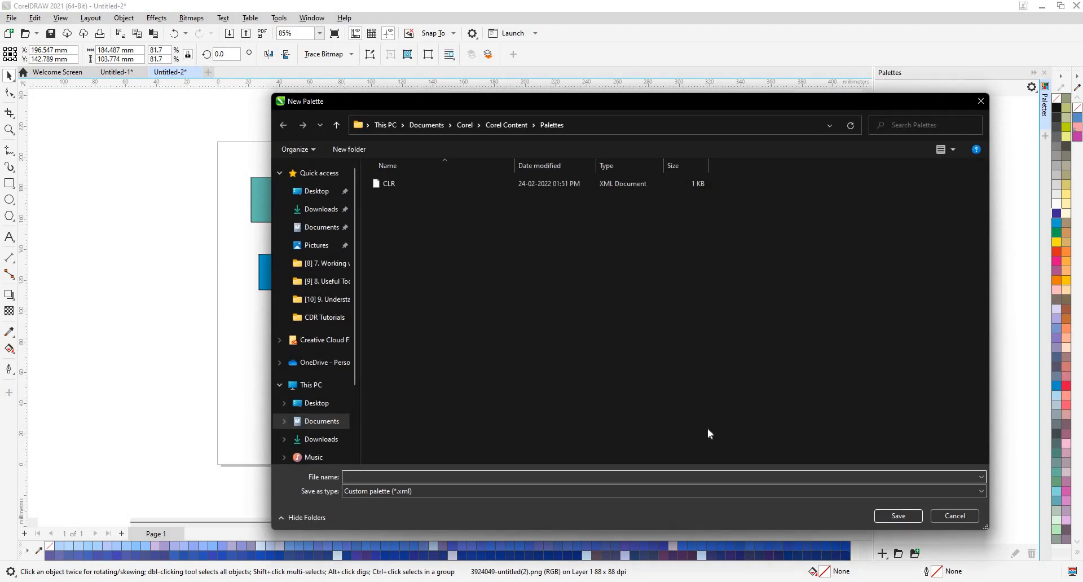
{"action": "type", "text": "123"}
{"action": "key", "text": "Return"}
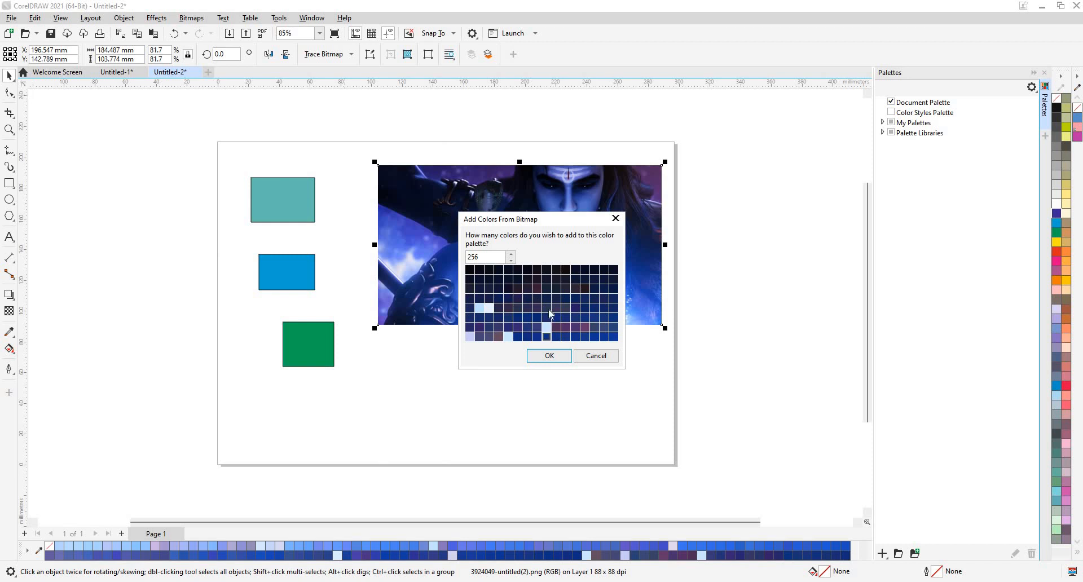
Reduce the new palette from 256 to 50 colours and add it.
{"action": "scroll", "coordinate": [548, 314], "scroll_direction": "down", "scroll_amount": 3}
{"action": "scroll", "coordinate": [536, 315], "scroll_direction": "up", "scroll_amount": 3}
{"action": "left_click_drag", "start_coordinate": [489, 257], "coordinate": [423, 264]}
{"action": "type", "text": "50"}
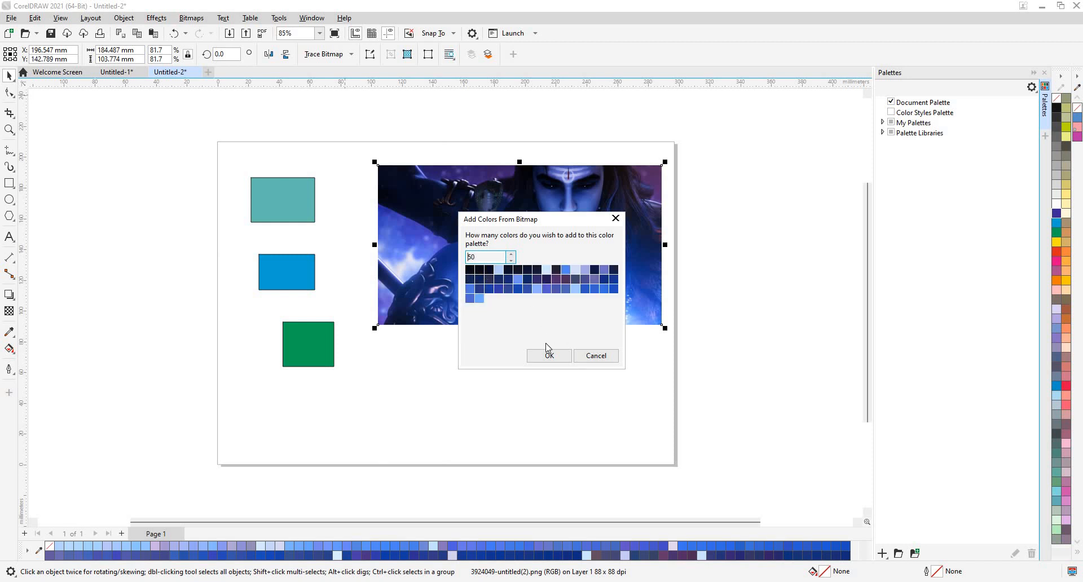
{"action": "left_click", "coordinate": [548, 356]}
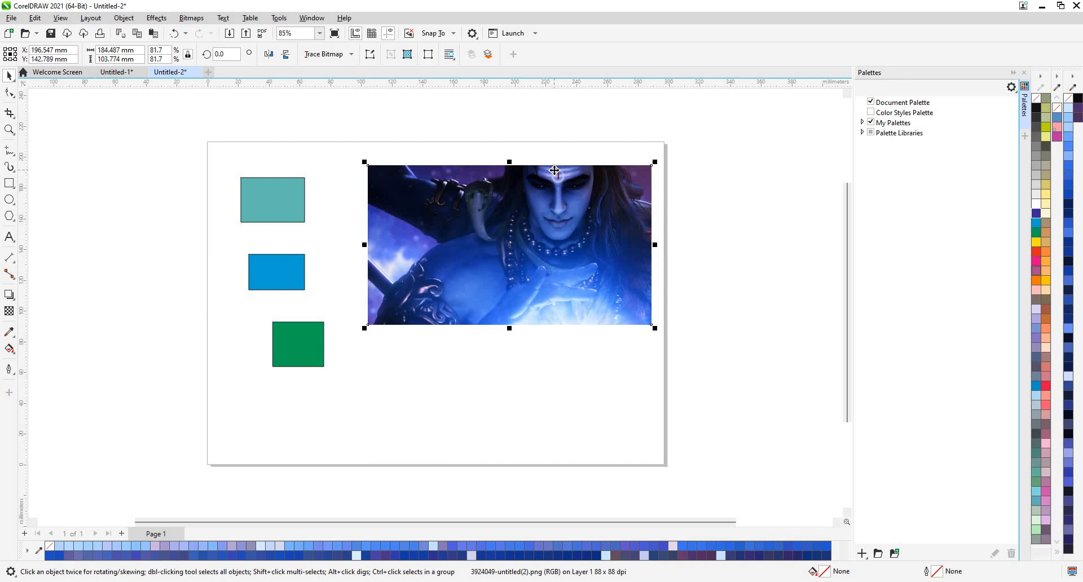
{"action": "left_click", "coordinate": [274, 18]}
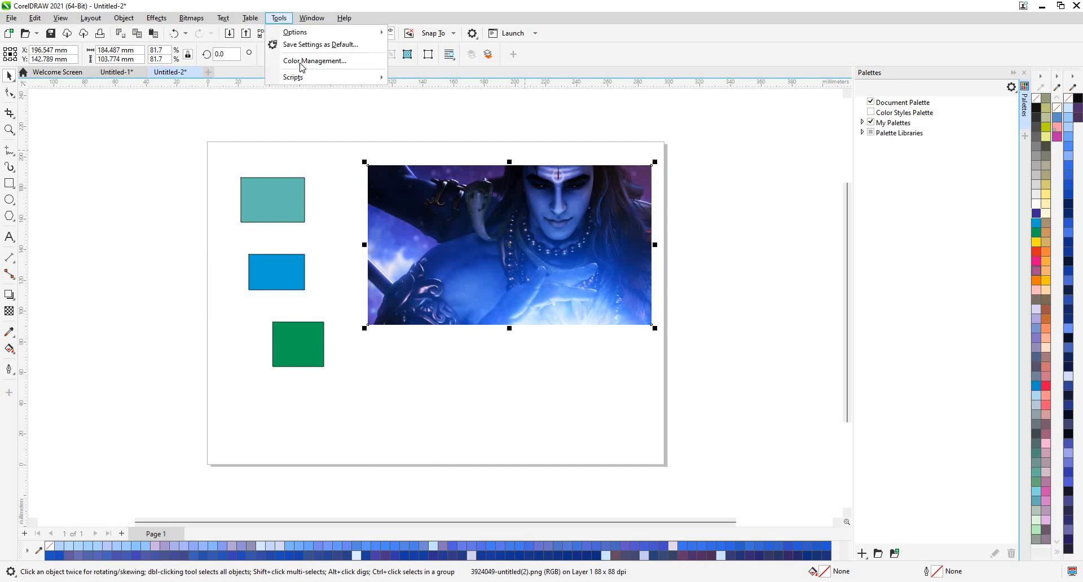
{"action": "left_click", "coordinate": [302, 62]}
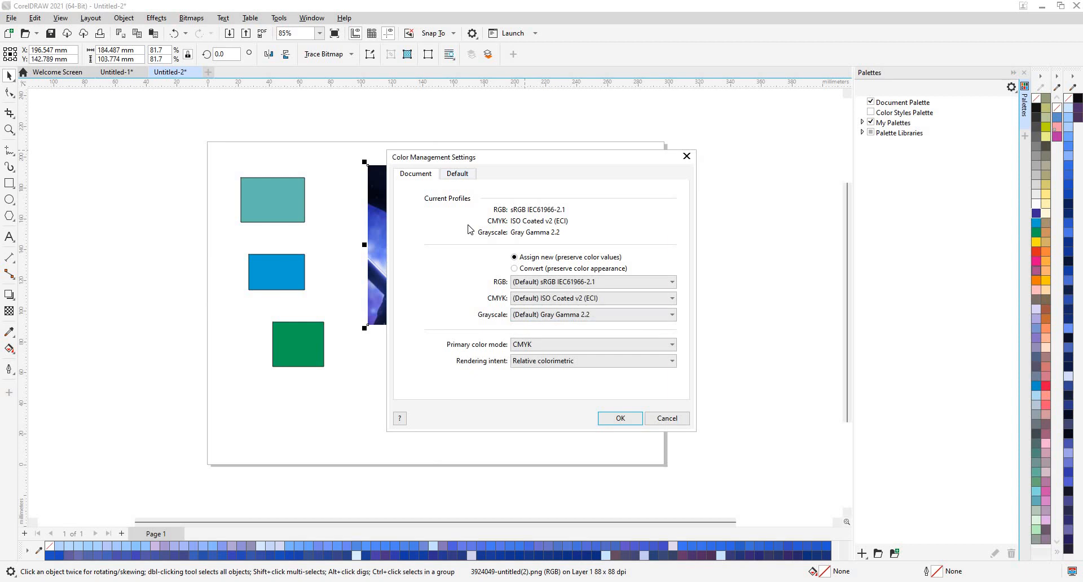
{"action": "left_click", "coordinate": [457, 177]}
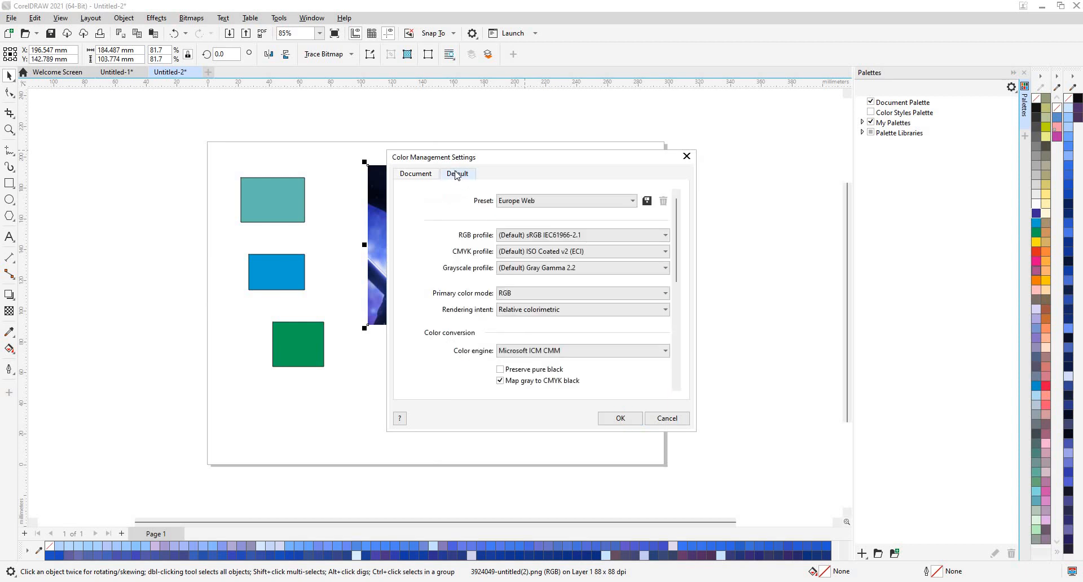
{"action": "left_click", "coordinate": [417, 175]}
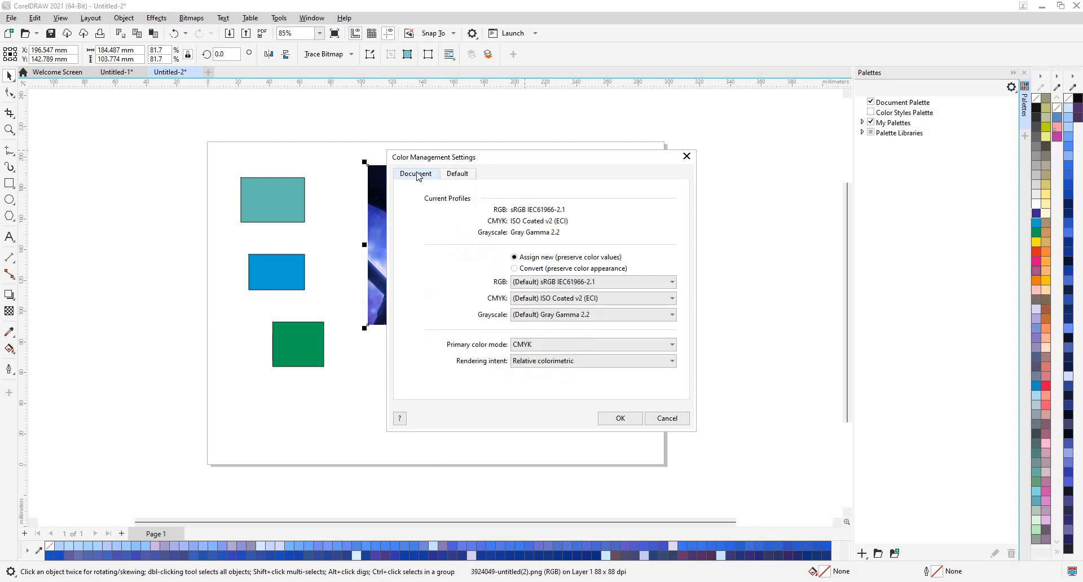
{"action": "left_click", "coordinate": [658, 423]}
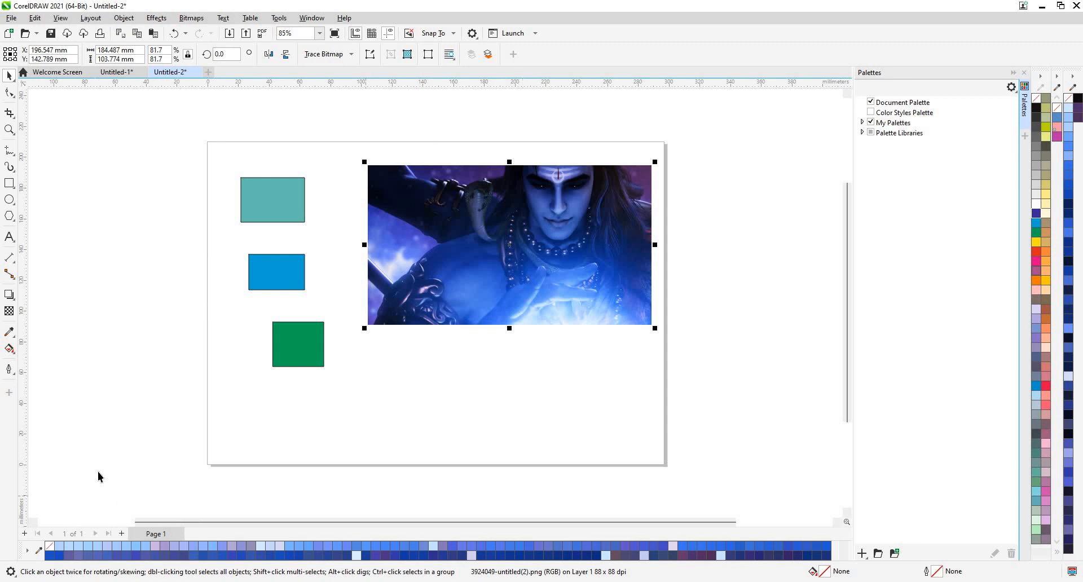
Create an RGB document named Bcard at 3.5 × 2.0 in Business Card size, landscape.
{"action": "left_click", "coordinate": [11, 17]}
{"action": "left_click", "coordinate": [20, 31]}
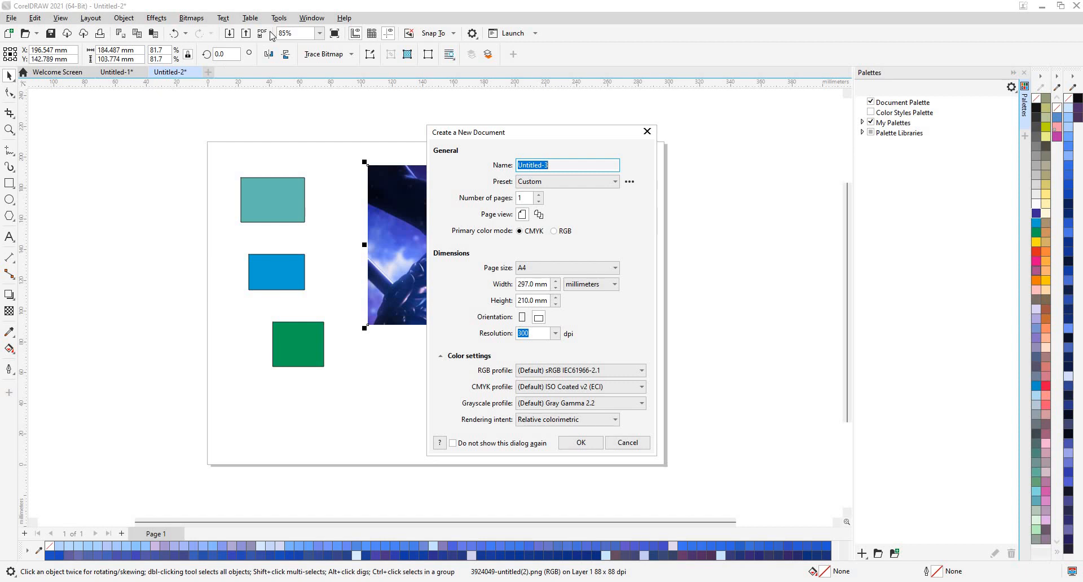
{"action": "type", "text": "Bcard"}
{"action": "left_click", "coordinate": [554, 231]}
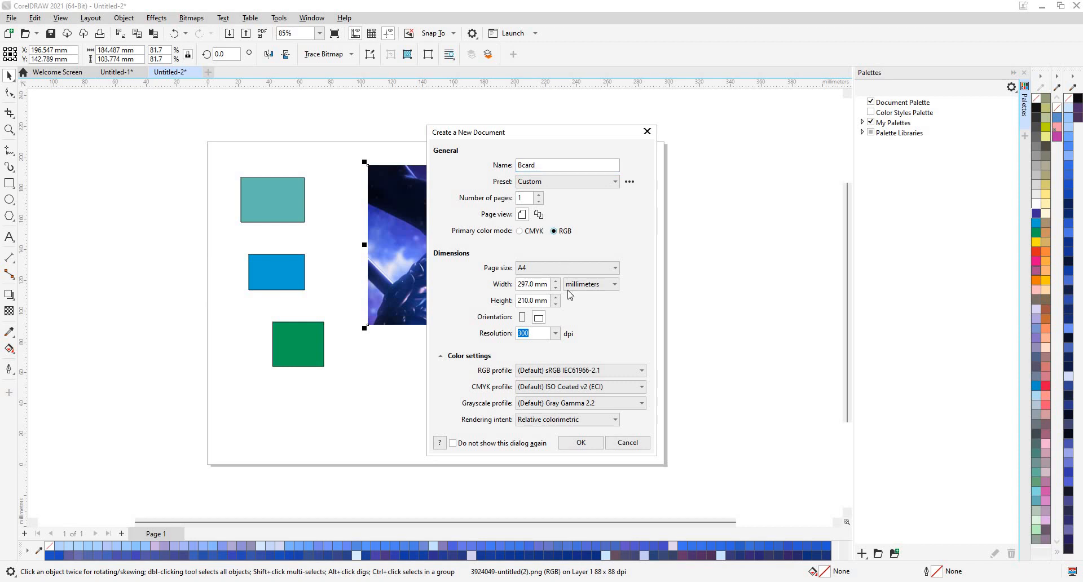
{"action": "left_click", "coordinate": [569, 270]}
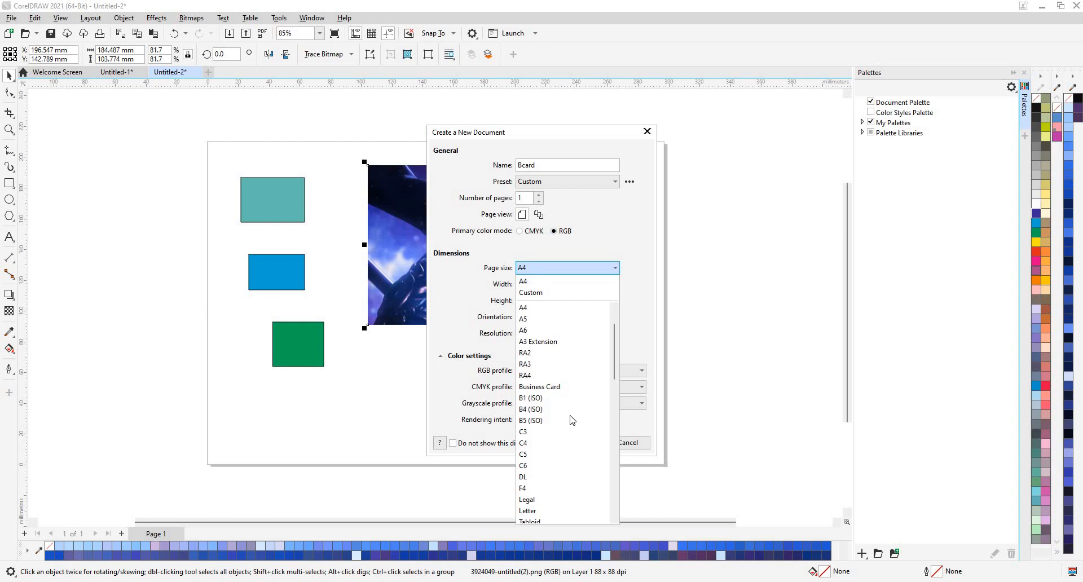
{"action": "left_click", "coordinate": [555, 387]}
{"action": "double_click", "coordinate": [524, 333]}
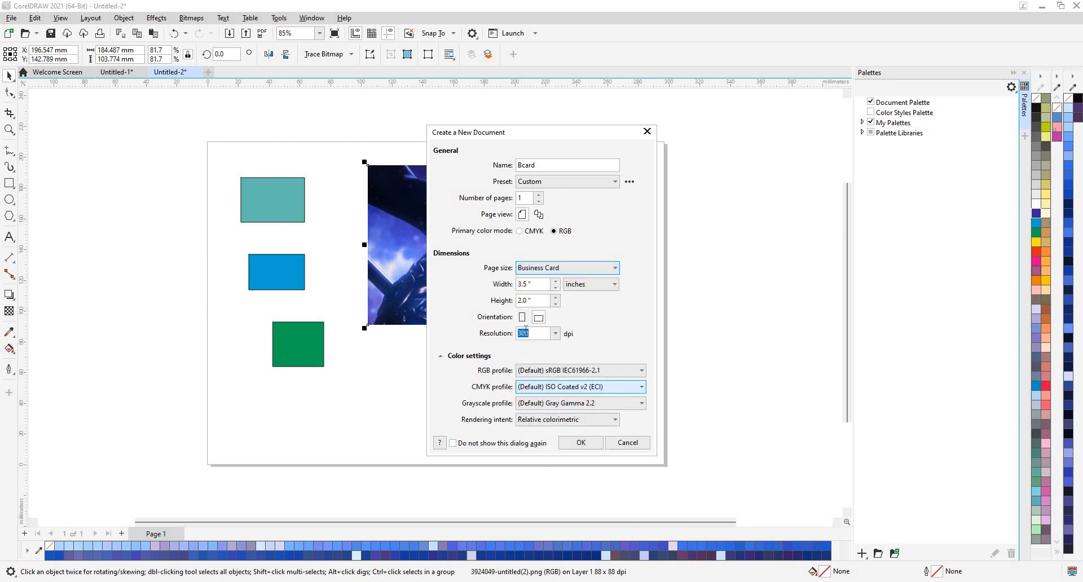
{"action": "left_click", "coordinate": [523, 285]}
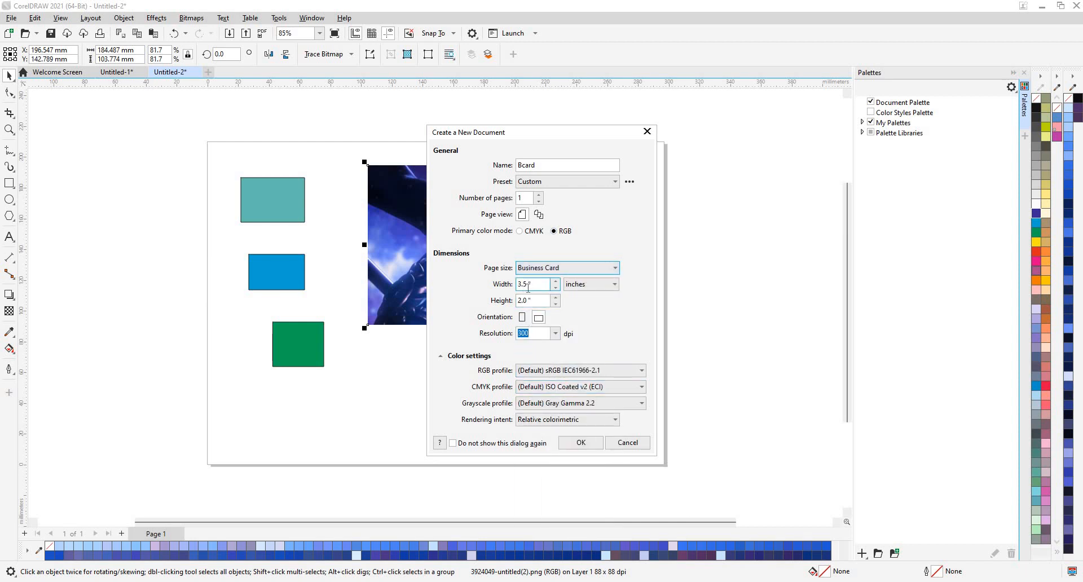
{"action": "left_click", "coordinate": [525, 299]}
{"action": "left_click", "coordinate": [538, 318]}
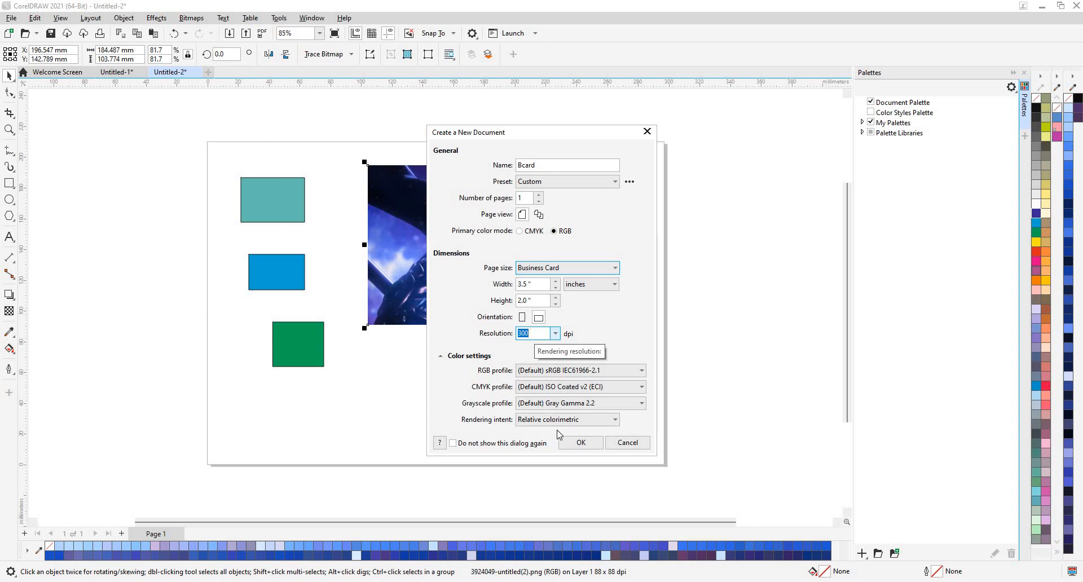
{"action": "left_click", "coordinate": [578, 442]}
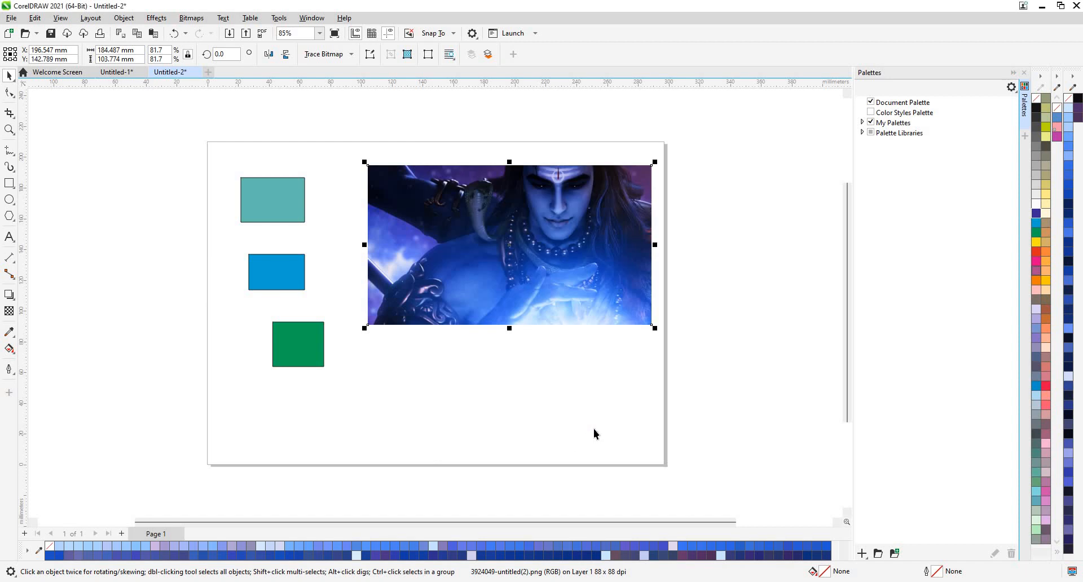
Close the Palettes docker, browse both palettes' option menus, and zoom in on the card.
{"action": "left_click", "coordinate": [1024, 72]}
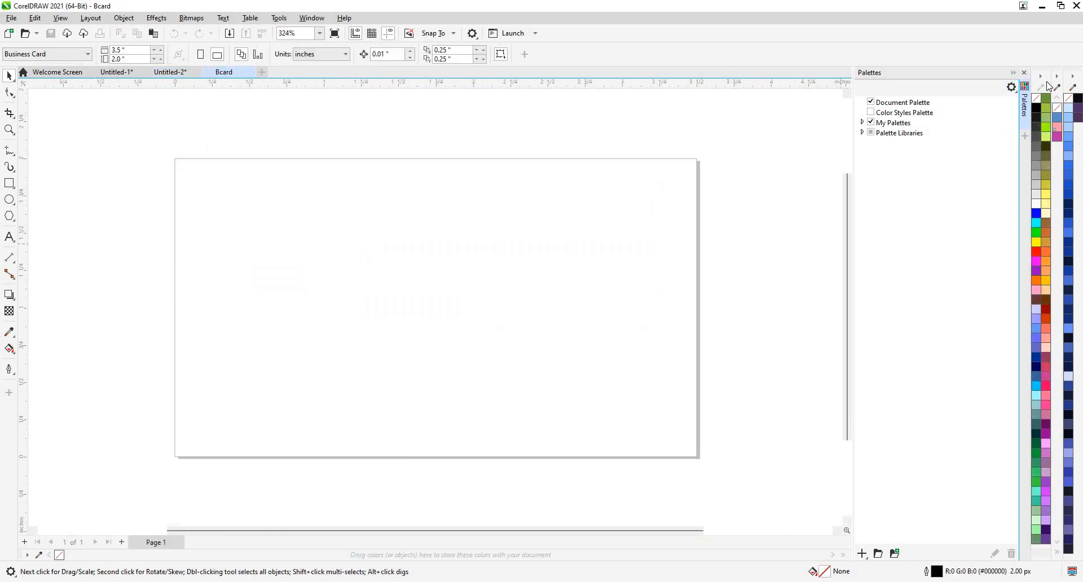
{"action": "left_click", "coordinate": [1059, 76]}
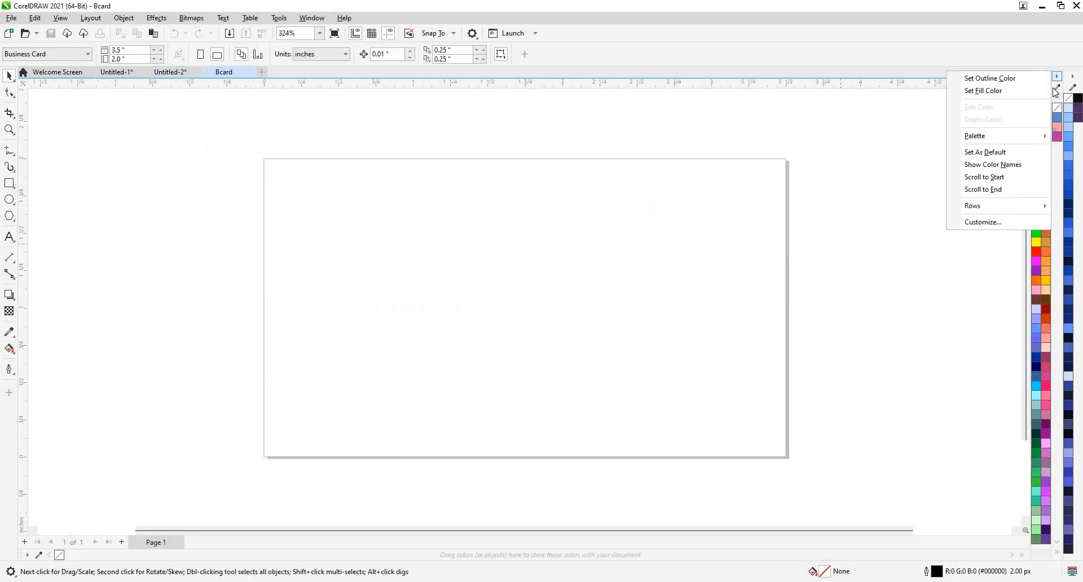
{"action": "left_click", "coordinate": [1055, 80]}
{"action": "left_click", "coordinate": [1057, 78]}
{"action": "left_click", "coordinate": [1052, 94]}
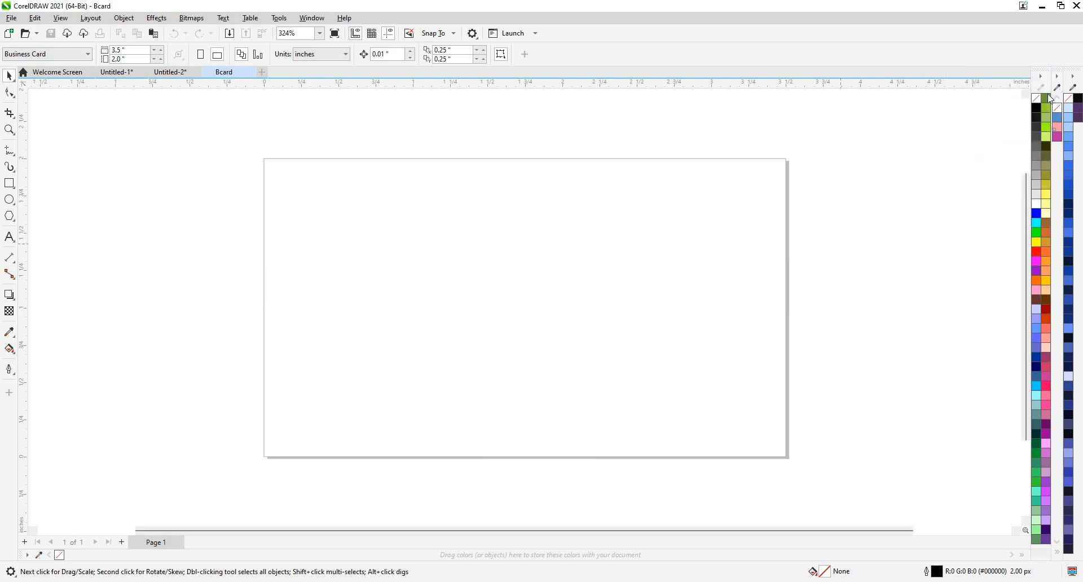
{"action": "left_click", "coordinate": [1057, 76]}
{"action": "left_click", "coordinate": [1077, 78]}
{"action": "left_click", "coordinate": [1072, 77]}
{"action": "left_click", "coordinate": [1075, 77]}
{"action": "scroll", "coordinate": [611, 226], "scroll_direction": "up", "scroll_amount": 1}
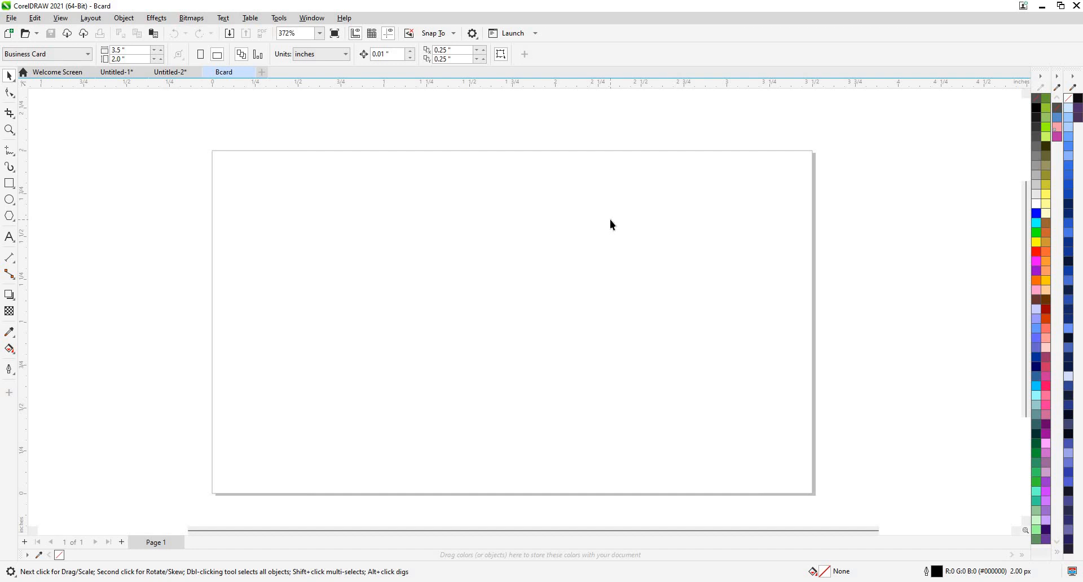
Draw a 1.292 × 1.5 in rectangle and move it toward the card's centre.
{"action": "left_click", "coordinate": [18, 186]}
{"action": "left_click_drag", "start_coordinate": [295, 196], "coordinate": [372, 285]}
{"action": "left_click_drag", "start_coordinate": [140, 51], "coordinate": [1, 59]}
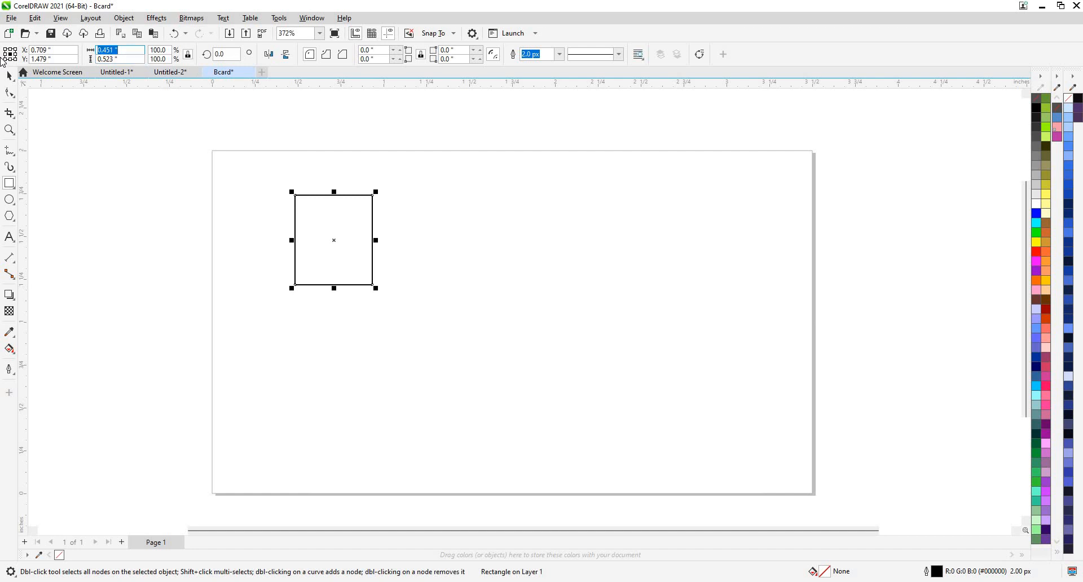
{"action": "type", "text": "0.5"}
{"action": "key", "text": "Tab"}
{"action": "type", "text": "1"}
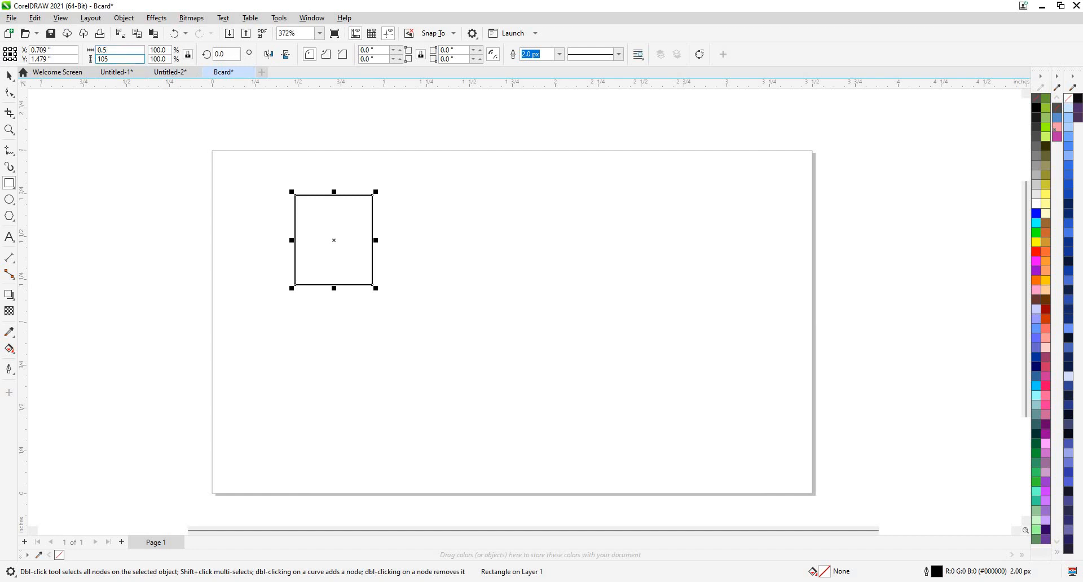
{"action": "type", "text": ".5"}
{"action": "key", "text": "Return"}
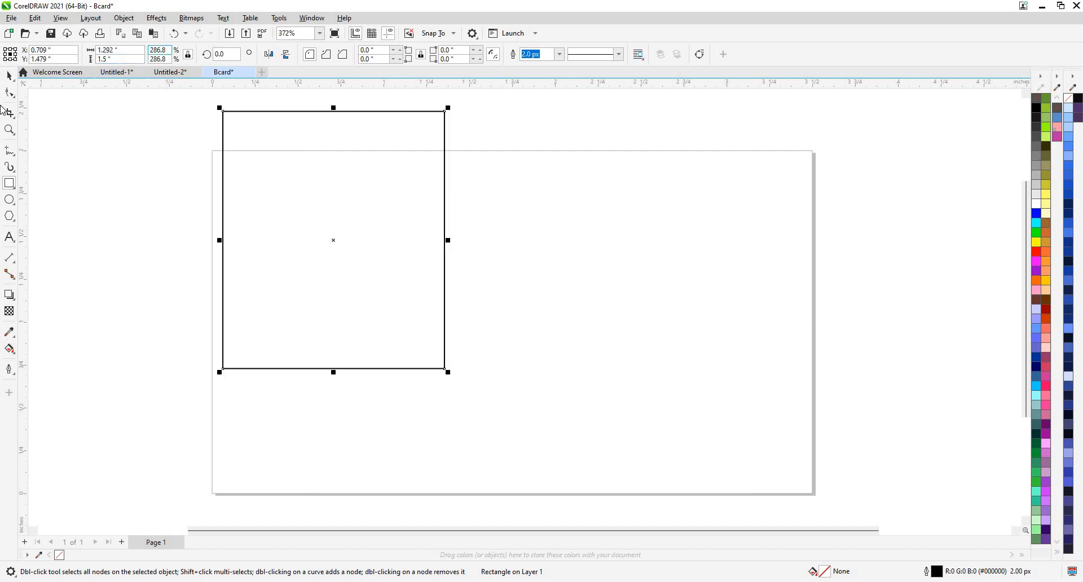
{"action": "left_click", "coordinate": [9, 76]}
{"action": "left_click_drag", "start_coordinate": [334, 241], "coordinate": [425, 321]}
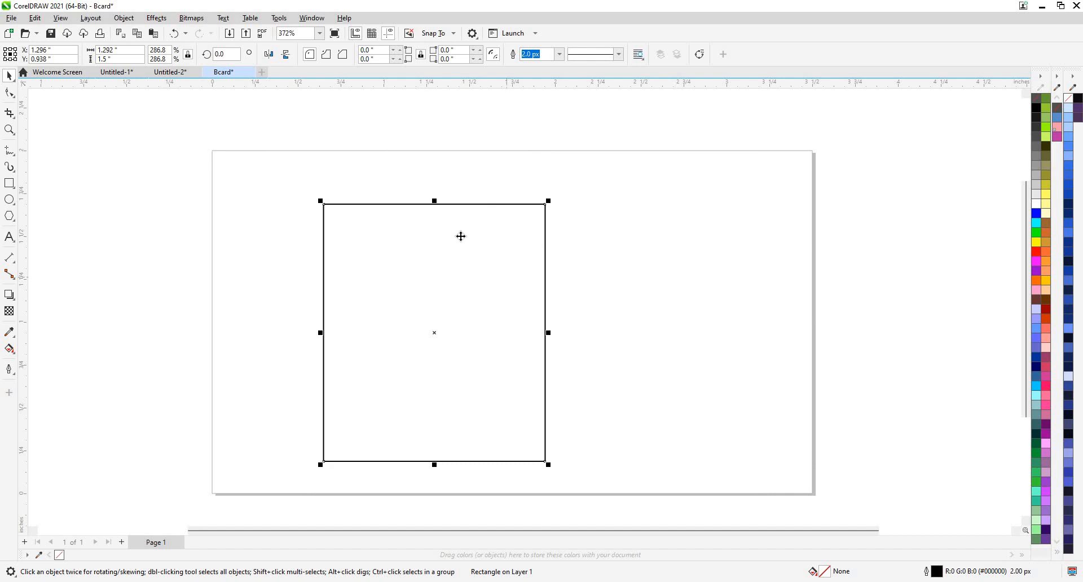
{"action": "scroll", "coordinate": [463, 233], "scroll_direction": "down", "scroll_amount": 1}
{"action": "left_click", "coordinate": [11, 199]}
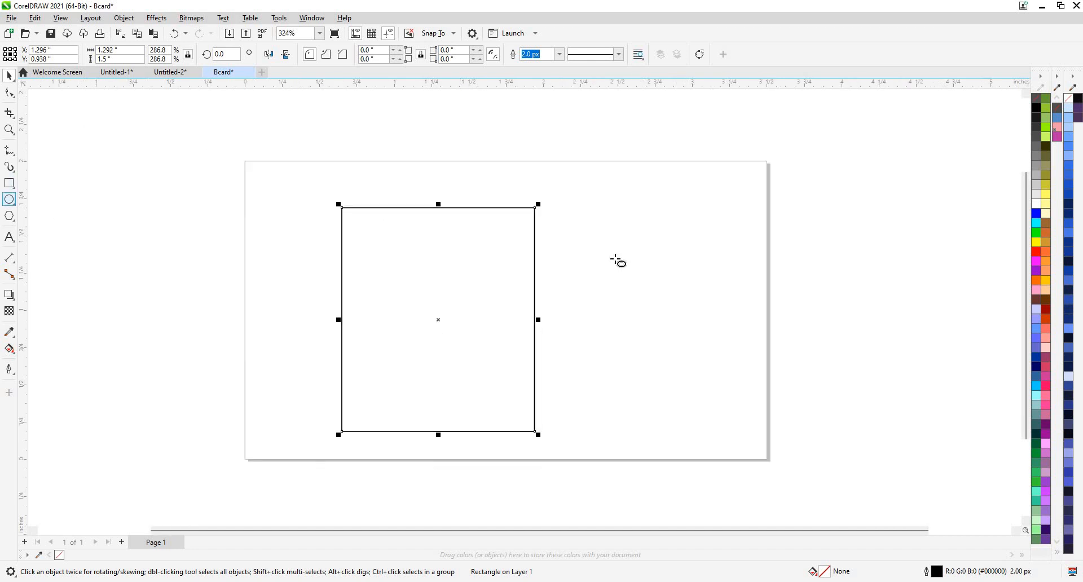
Draw an ellipse, unlock proportional scaling, and try a 1 in height and 0.5 in width.
{"action": "left_click_drag", "start_coordinate": [763, 285], "coordinate": [607, 237]}
{"action": "left_click", "coordinate": [125, 50]}
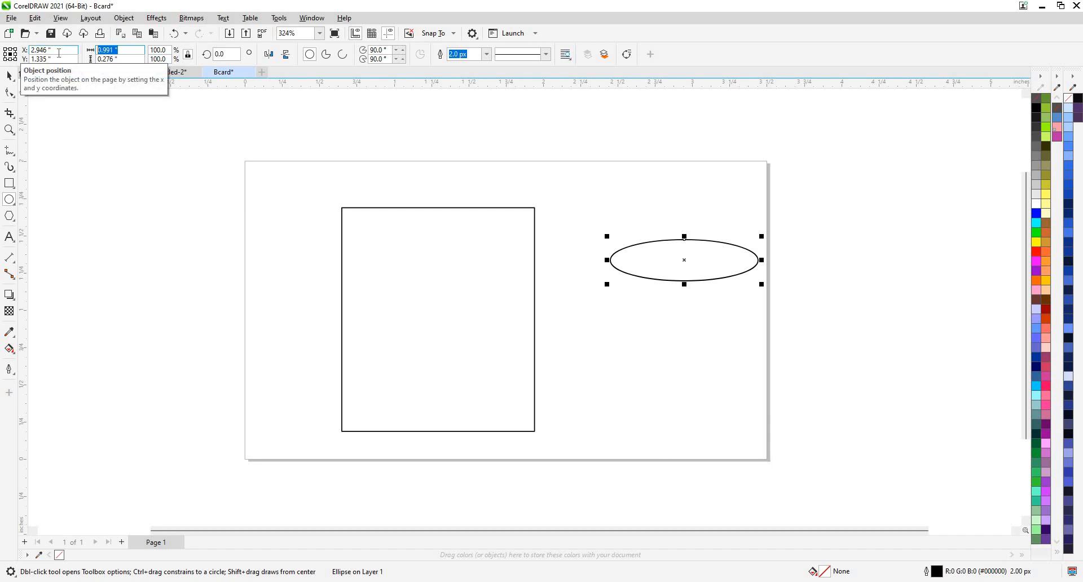
{"action": "key", "text": "BackSpace"}
{"action": "key", "text": "Tab"}
{"action": "type", "text": "1"}
{"action": "key", "text": "Return"}
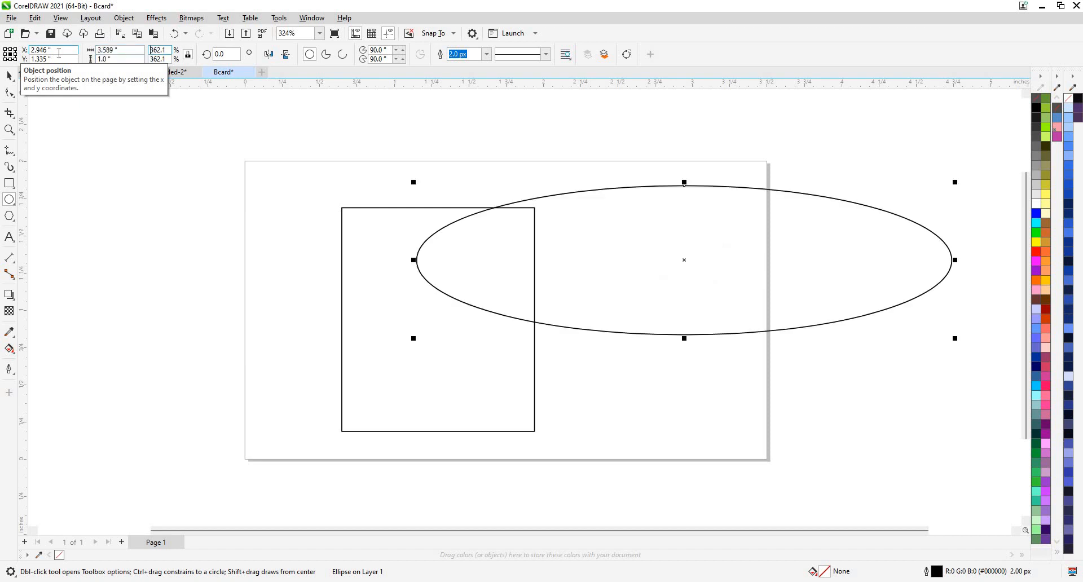
{"action": "left_click", "coordinate": [188, 54]}
{"action": "double_click", "coordinate": [116, 50]}
{"action": "type", "text": "0.5"}
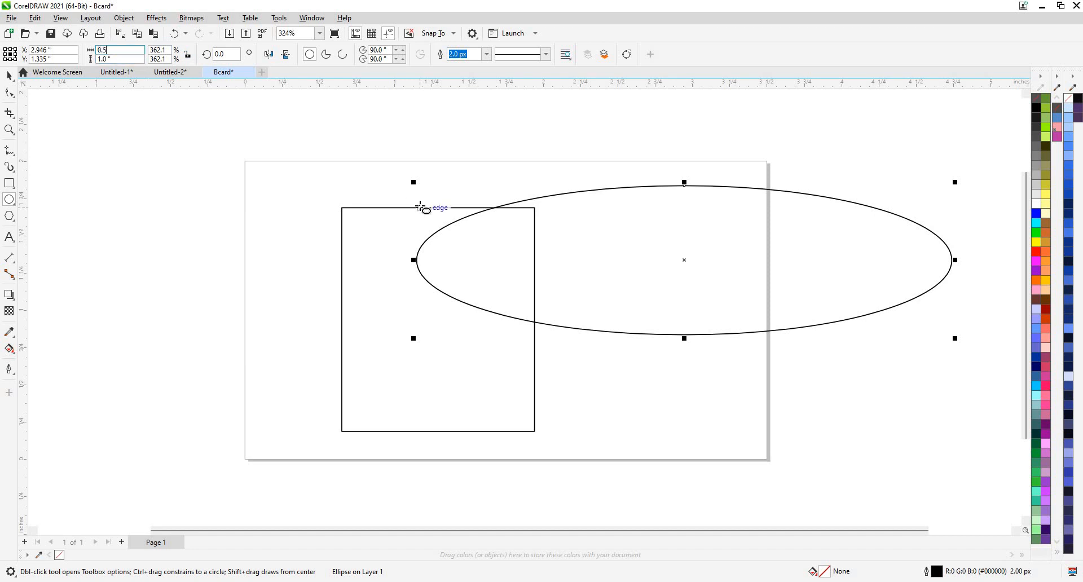
{"action": "key", "text": "Return"}
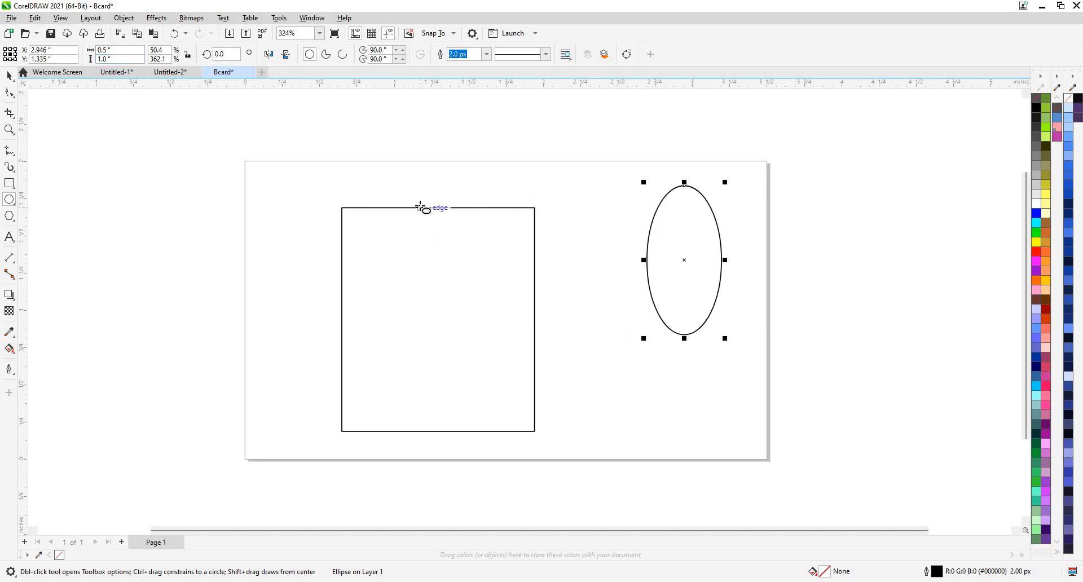
Resize the ellipse to a wide, flat 1.5 × 0.5 inches.
{"action": "left_click_drag", "start_coordinate": [113, 58], "coordinate": [38, 58]}
{"action": "type", "text": "1.5"}
{"action": "key", "text": "Return"}
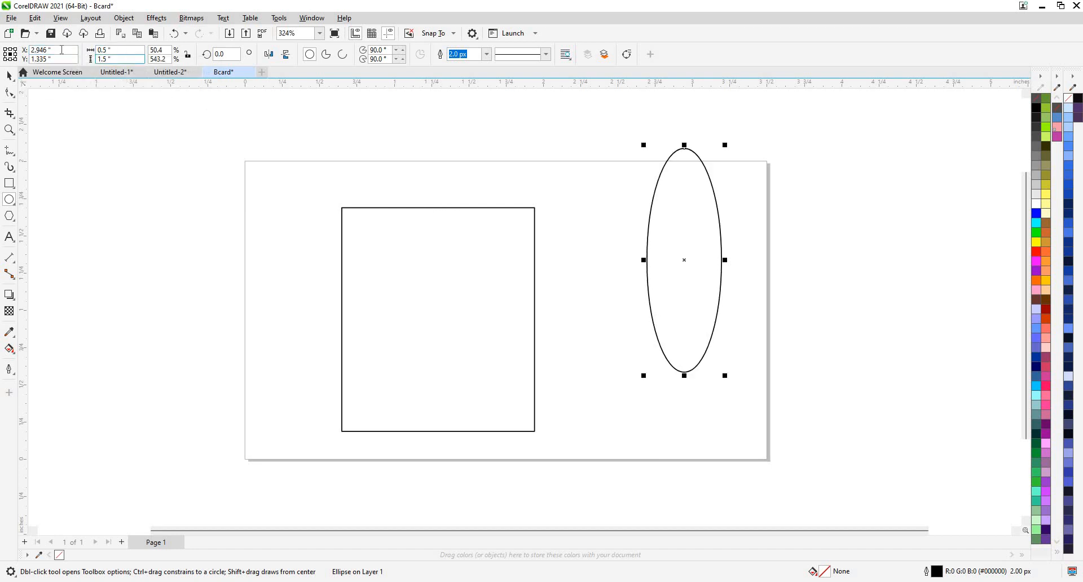
{"action": "left_click_drag", "start_coordinate": [61, 49], "coordinate": [35, 50]}
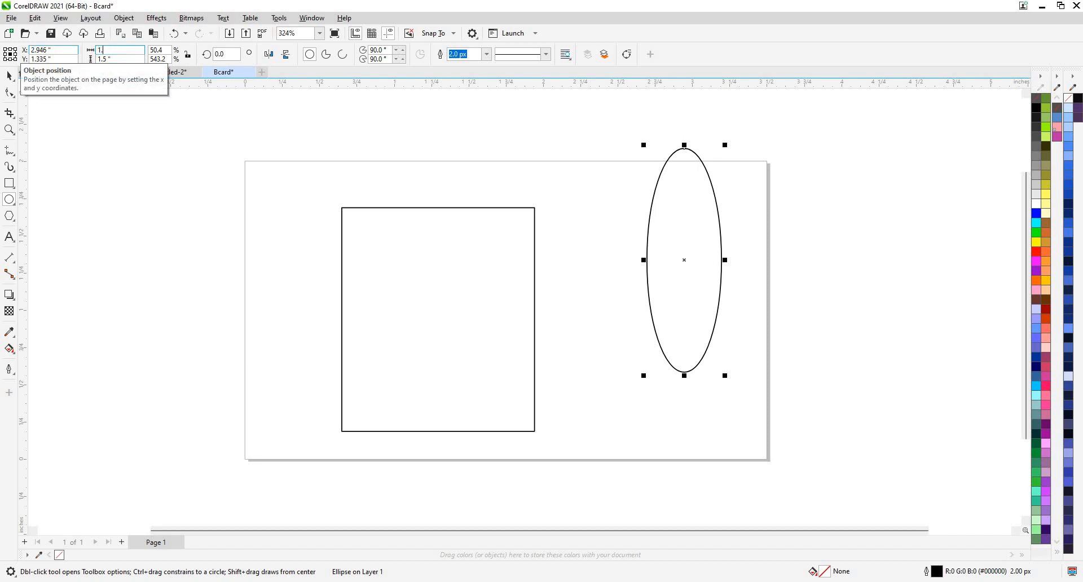
{"action": "type", "text": "1.5"}
{"action": "key", "text": "Tab"}
{"action": "type", "text": "0.5"}
{"action": "key", "text": "Return"}
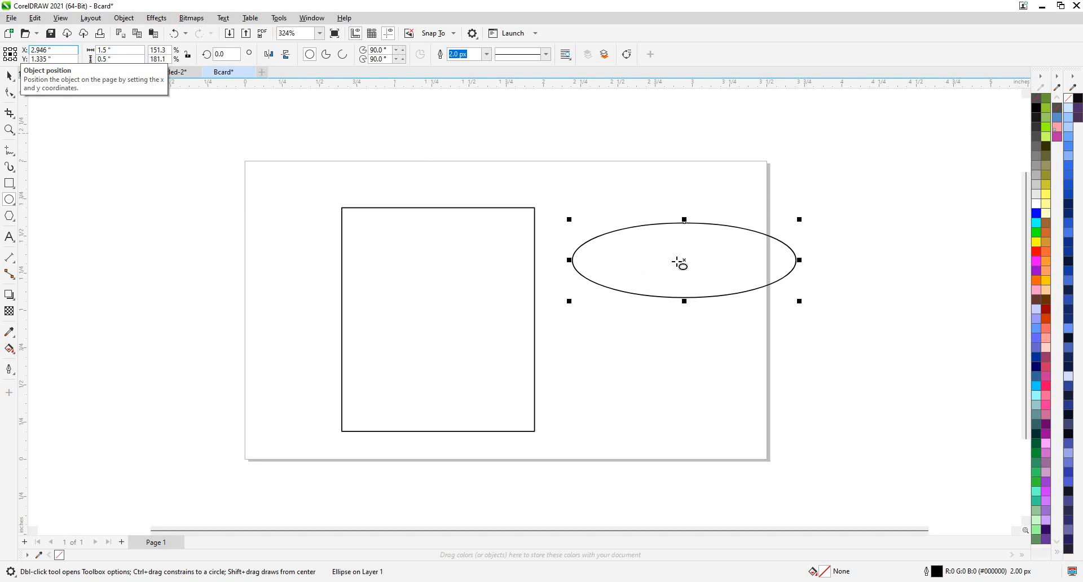
Move the ellipse onto the rectangle's top edge and align it with the rectangle's left edge.
{"action": "left_click", "coordinate": [12, 79]}
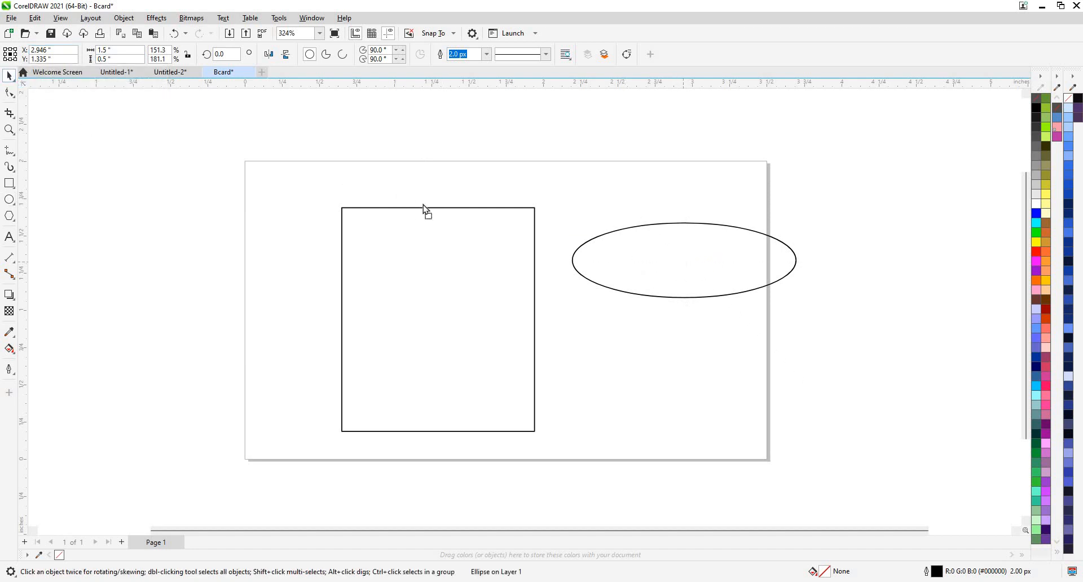
{"action": "mouse_move", "coordinate": [424, 208]}
{"action": "left_mouse_down"}
{"action": "mouse_move", "coordinate": [437, 213]}
{"action": "mouse_move", "coordinate": [432, 205]}
{"action": "left_mouse_up"}
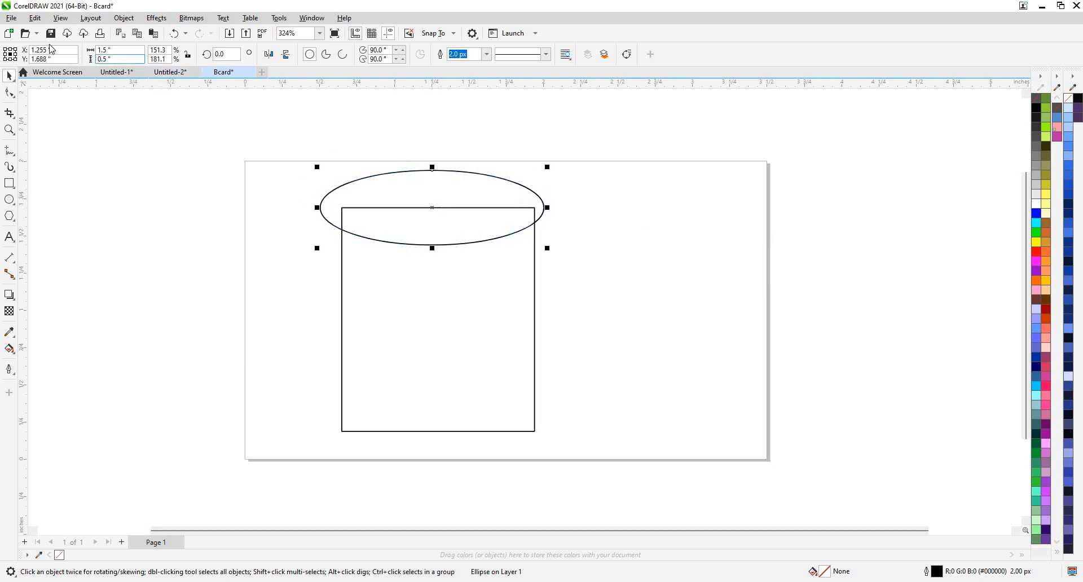
{"action": "left_click", "coordinate": [117, 50]}
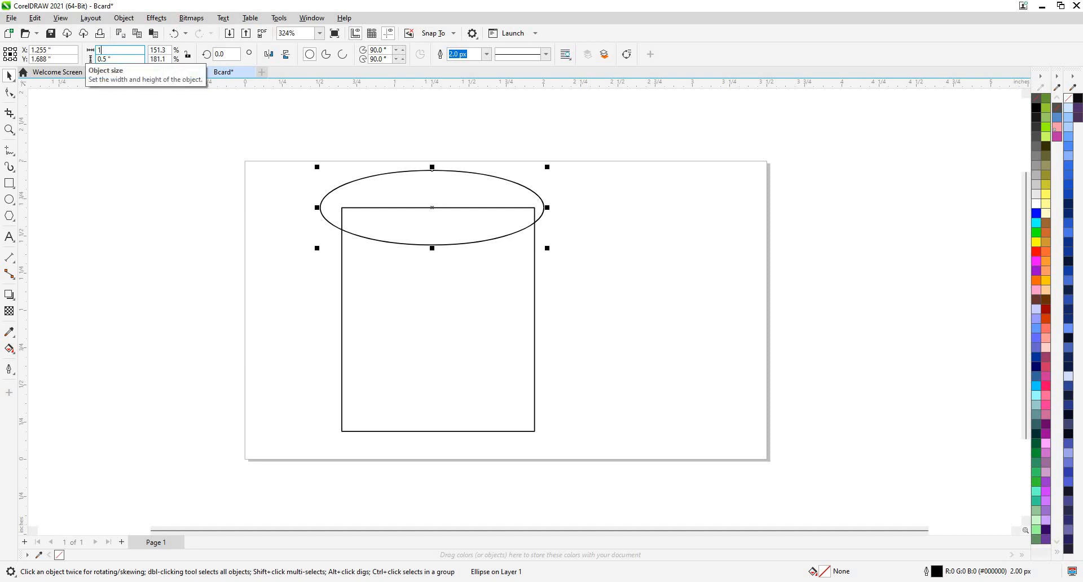
{"action": "type", "text": "1"}
{"action": "key", "text": "Tab"}
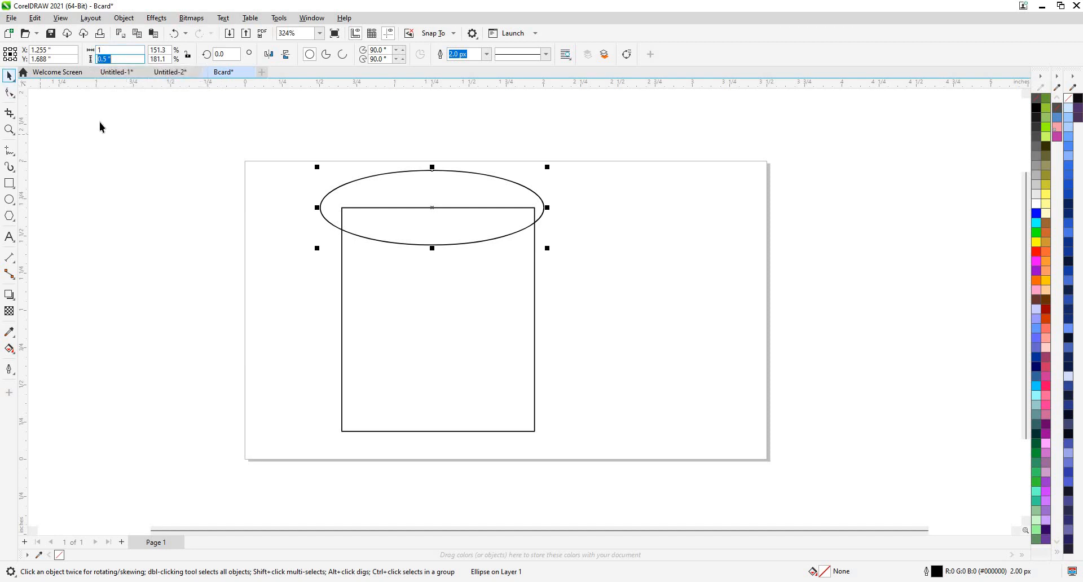
{"action": "key", "text": "Return"}
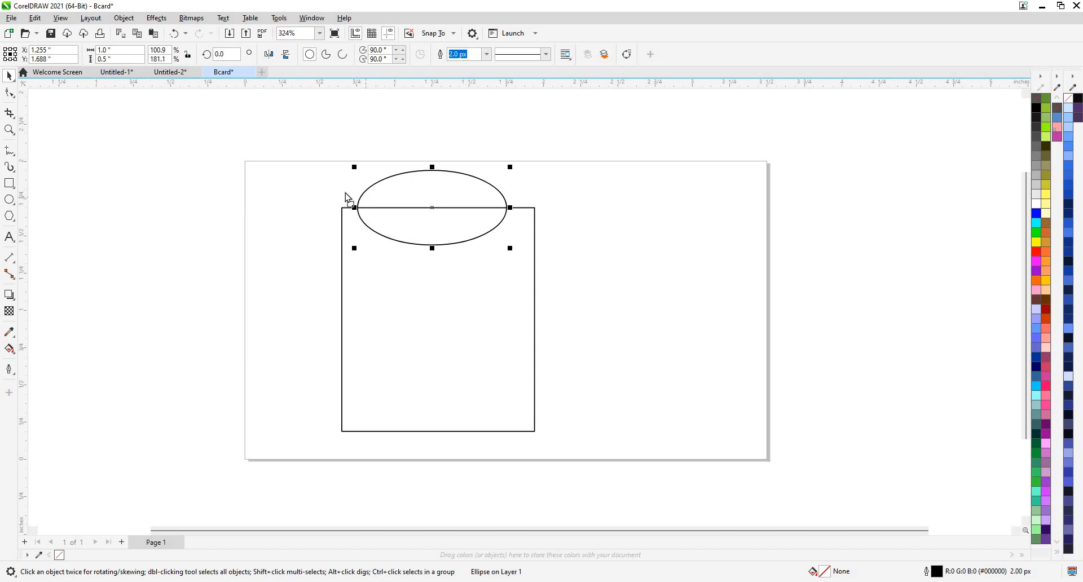
{"action": "left_click_drag", "start_coordinate": [510, 208], "coordinate": [535, 208]}
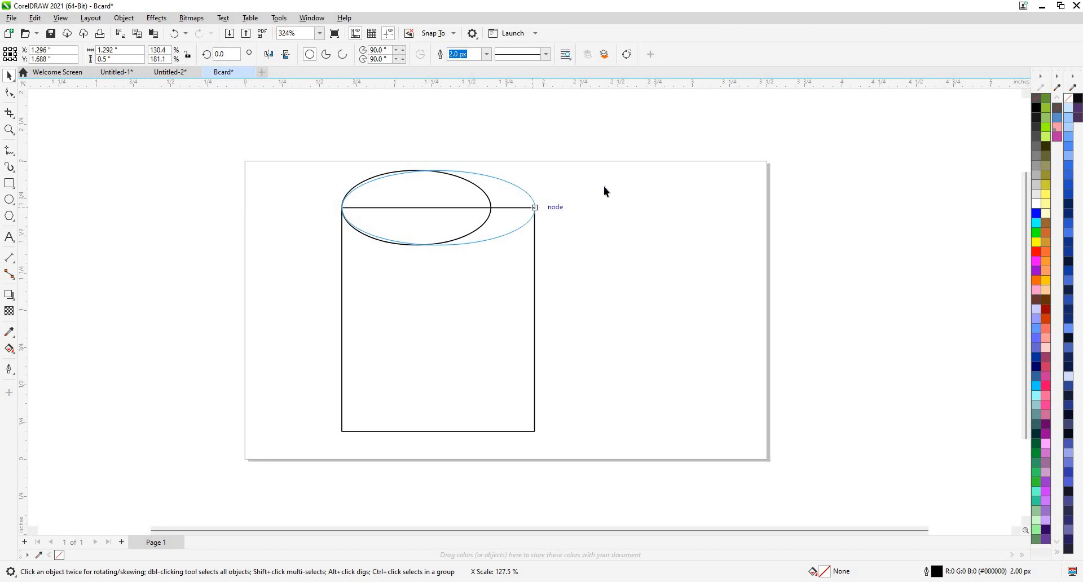
Stretch the ellipse's right end to meet the rectangle's right edge.
{"action": "left_click", "coordinate": [527, 145]}
{"action": "scroll", "coordinate": [499, 194], "scroll_direction": "down", "scroll_amount": 1}
{"action": "scroll", "coordinate": [556, 206], "scroll_direction": "up", "scroll_amount": 4}
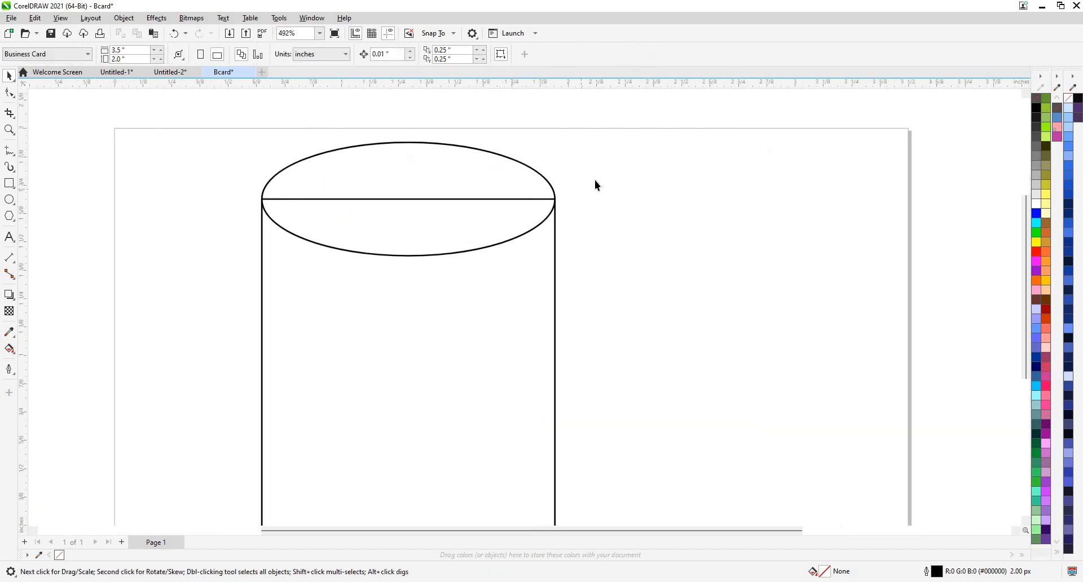
{"action": "scroll", "coordinate": [564, 195], "scroll_direction": "down", "scroll_amount": 1}
{"action": "left_click", "coordinate": [562, 194]}
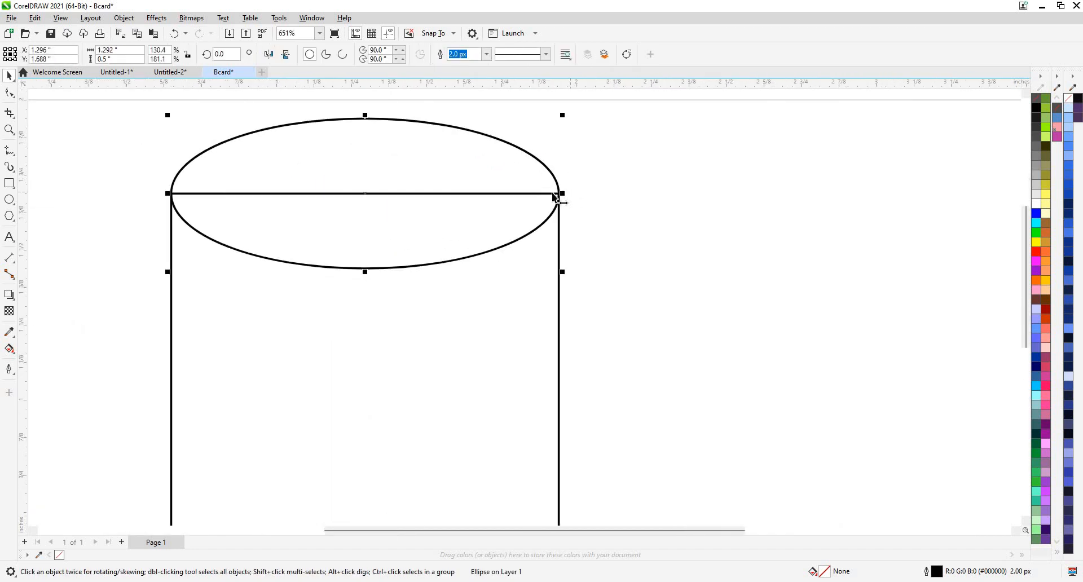
{"action": "left_click_drag", "start_coordinate": [562, 194], "coordinate": [563, 194]}
{"action": "left_click_drag", "start_coordinate": [568, 153], "coordinate": [472, 401]}
Duplicate the ellipse with Ctrl+D for the cylinder's bottom.
{"action": "scroll", "coordinate": [559, 152], "scroll_direction": "down", "scroll_amount": 3}
{"action": "key", "text": "ctrl+d"}
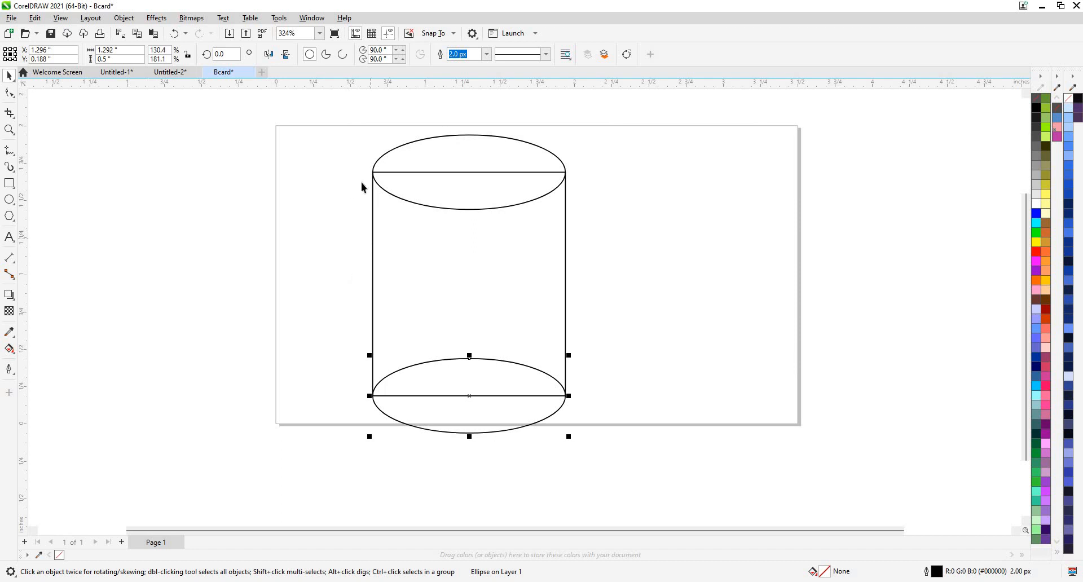
{"action": "left_click_drag", "start_coordinate": [571, 239], "coordinate": [337, 130]}
Try welding and then trimming the top ellipse with the rectangle, undoing both.
{"action": "left_click", "coordinate": [403, 171]}
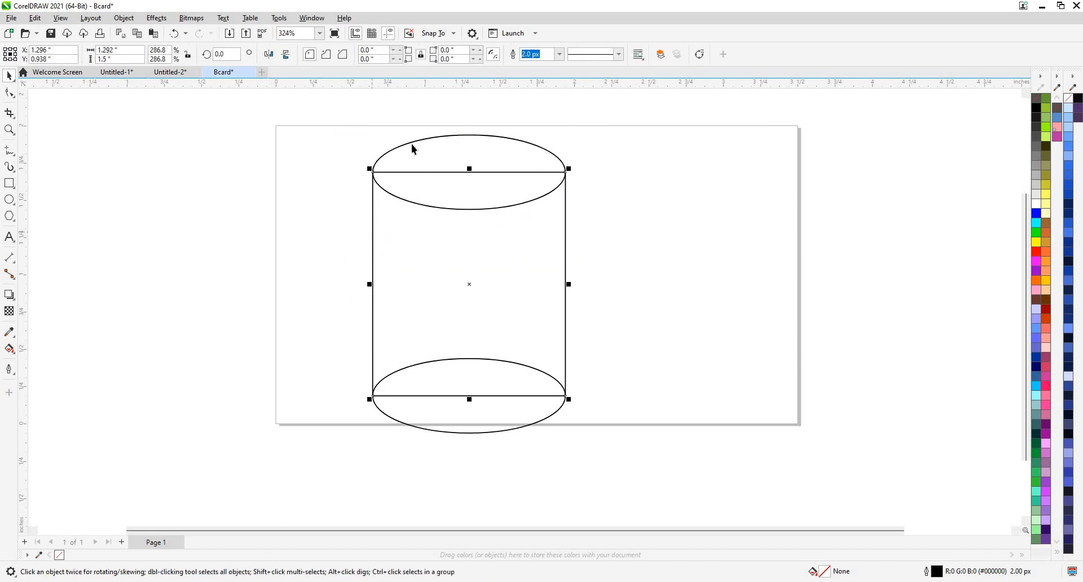
{"action": "left_click", "coordinate": [412, 146], "text": "shift"}
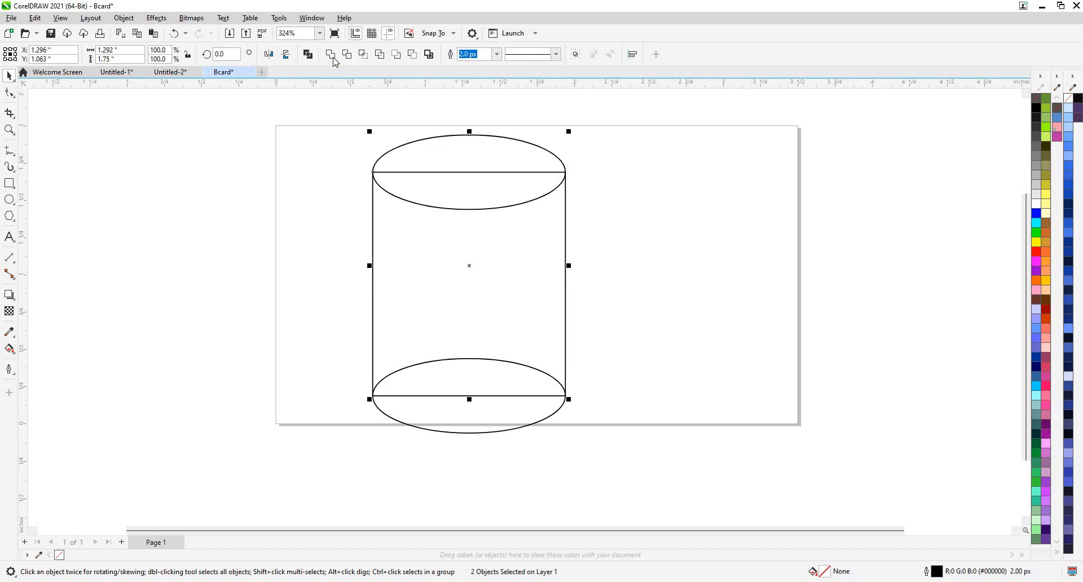
{"action": "left_click", "coordinate": [332, 56]}
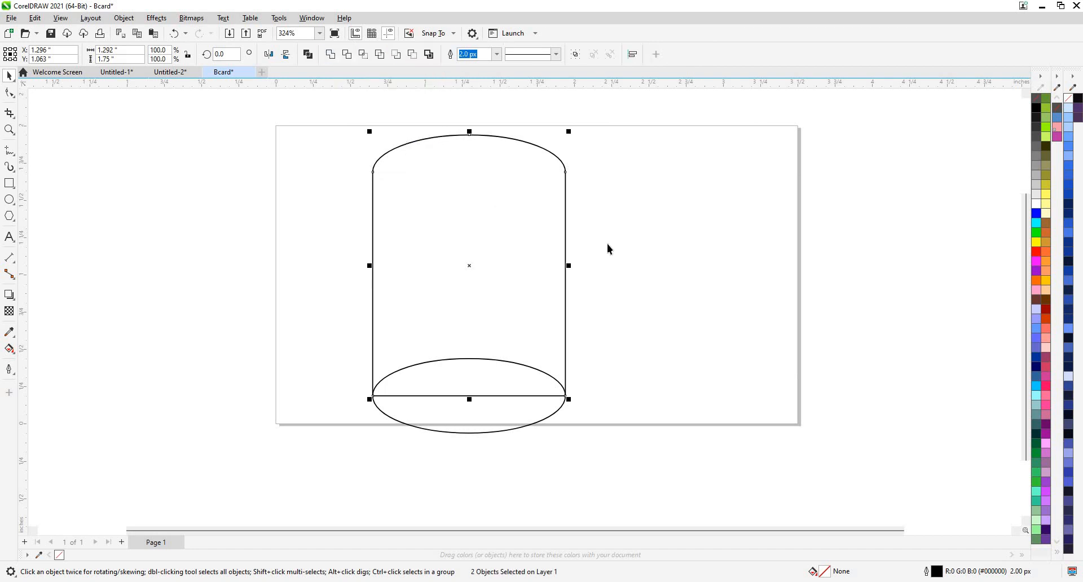
{"action": "key", "text": "ctrl+z"}
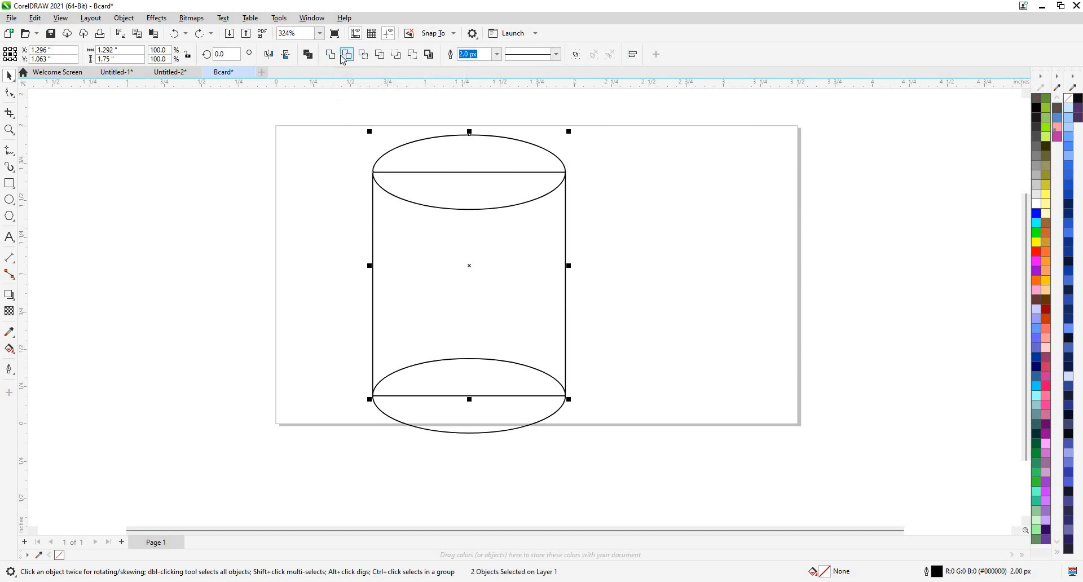
{"action": "left_click", "coordinate": [347, 54]}
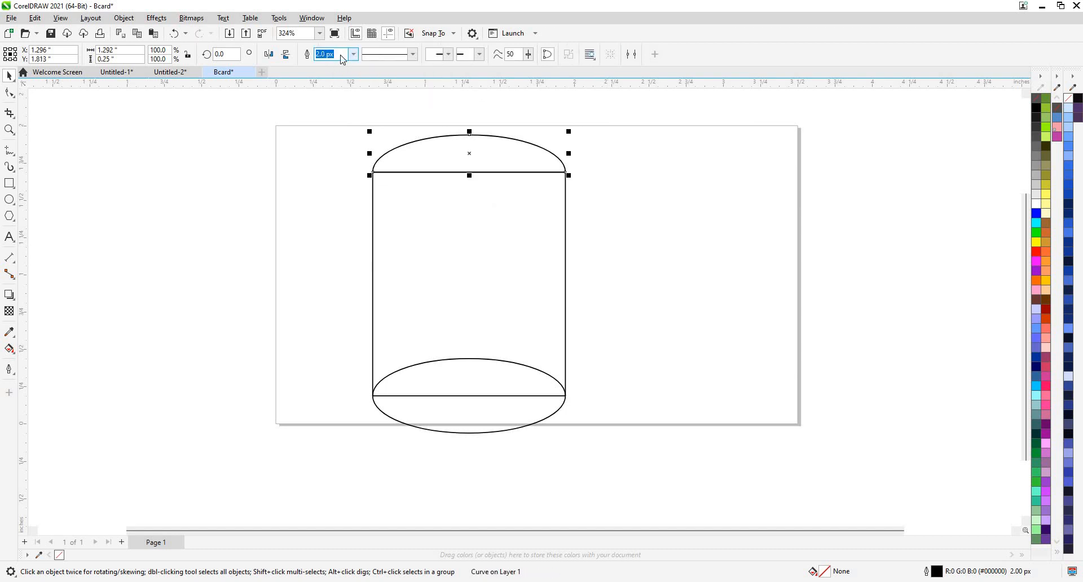
{"action": "key", "text": "ctrl+z"}
{"action": "left_click", "coordinate": [460, 375]}
Weld the bottom ellipse and rectangle into one cylinder body.
{"action": "scroll", "coordinate": [614, 467], "scroll_direction": "down", "scroll_amount": 1}
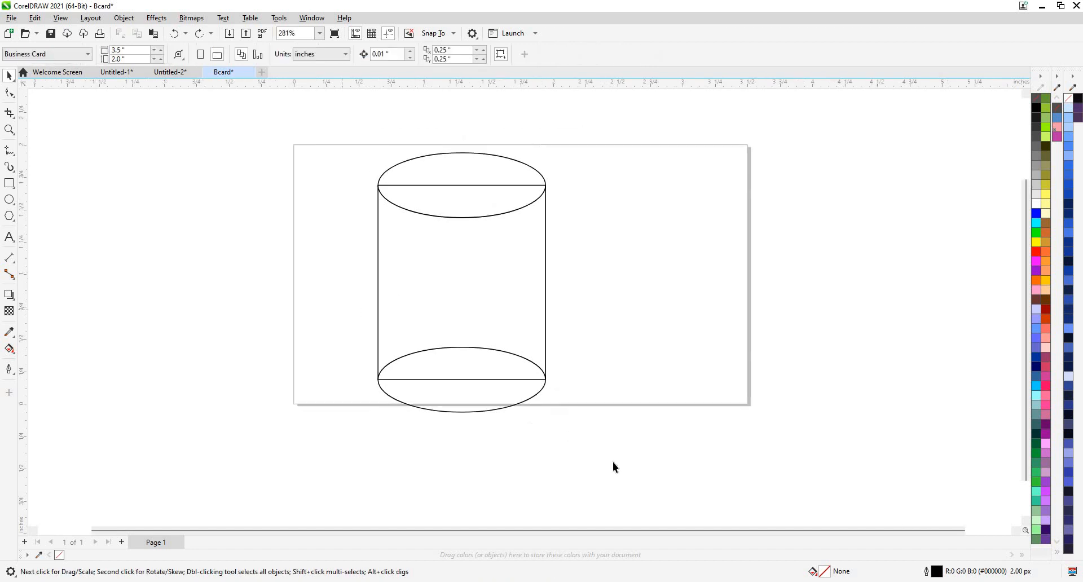
{"action": "left_click_drag", "start_coordinate": [342, 309], "coordinate": [614, 464]}
{"action": "left_click", "coordinate": [381, 292], "text": "shift"}
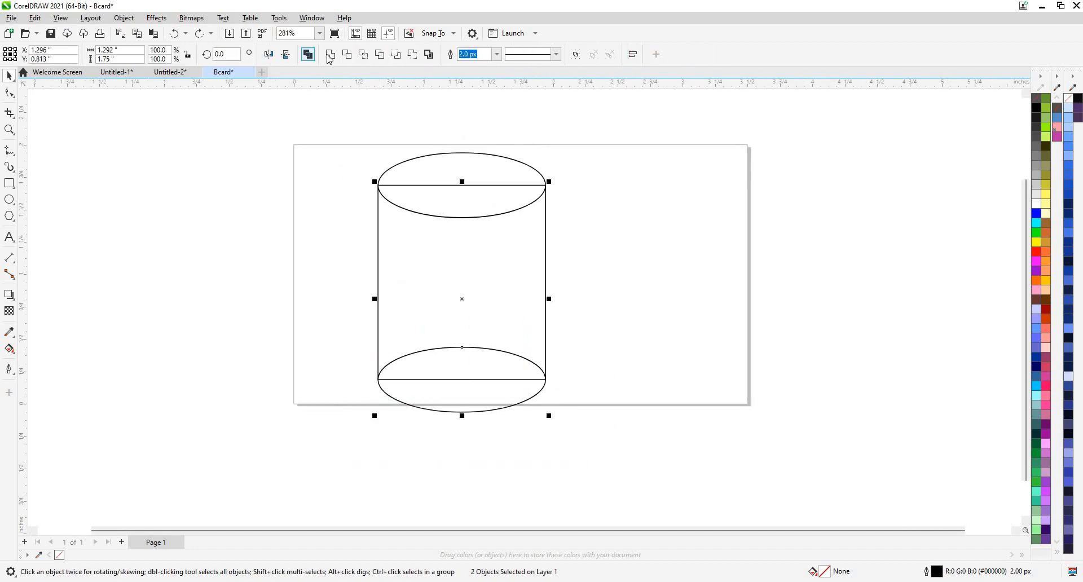
{"action": "left_click", "coordinate": [330, 55]}
Remove the black outline from the grey-filled top ellipse.
{"action": "left_click", "coordinate": [429, 168]}
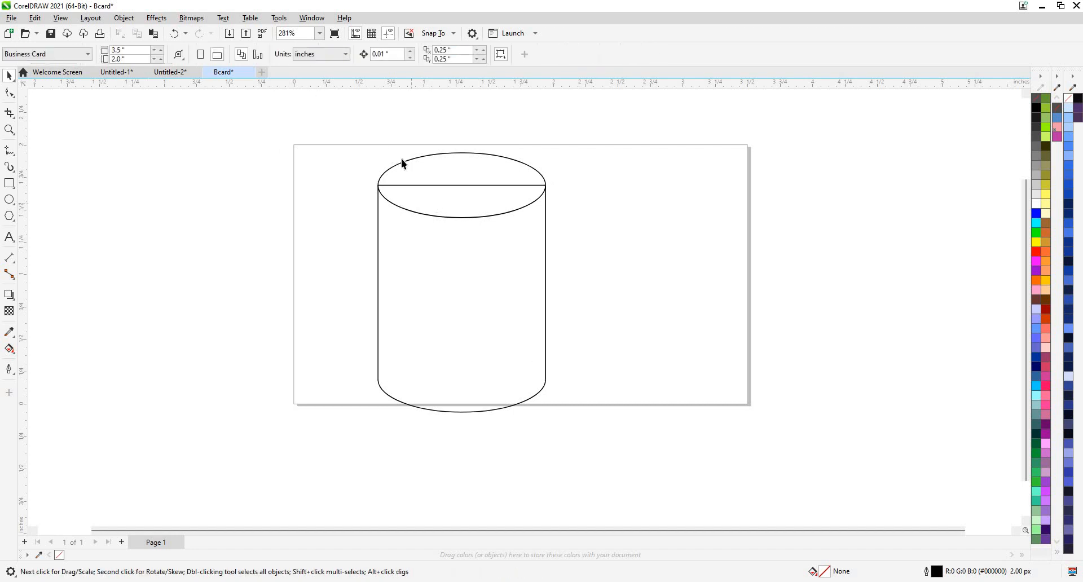
{"action": "left_click", "coordinate": [526, 167]}
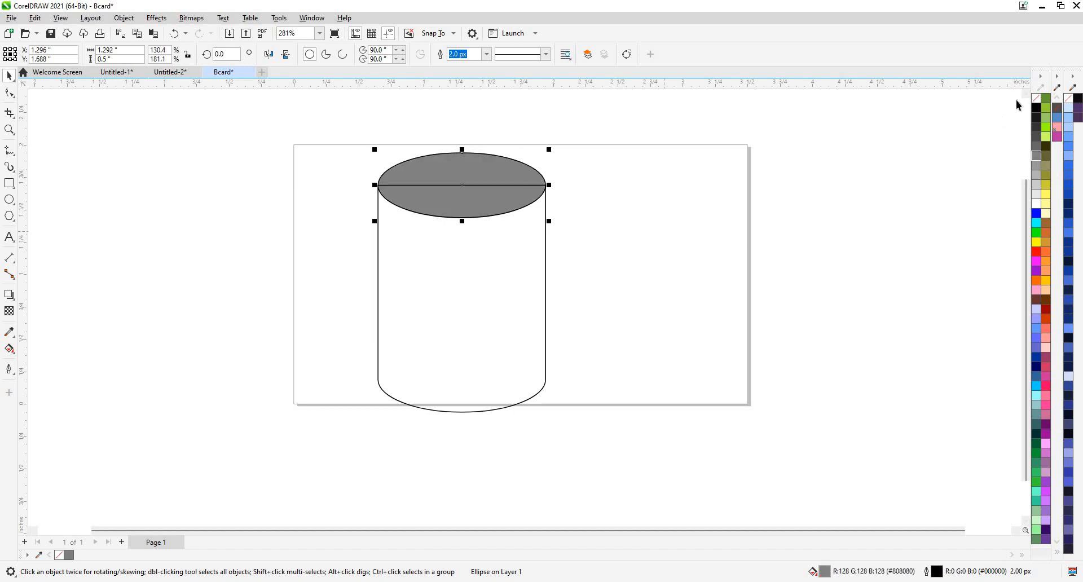
{"action": "right_click", "coordinate": [1036, 99]}
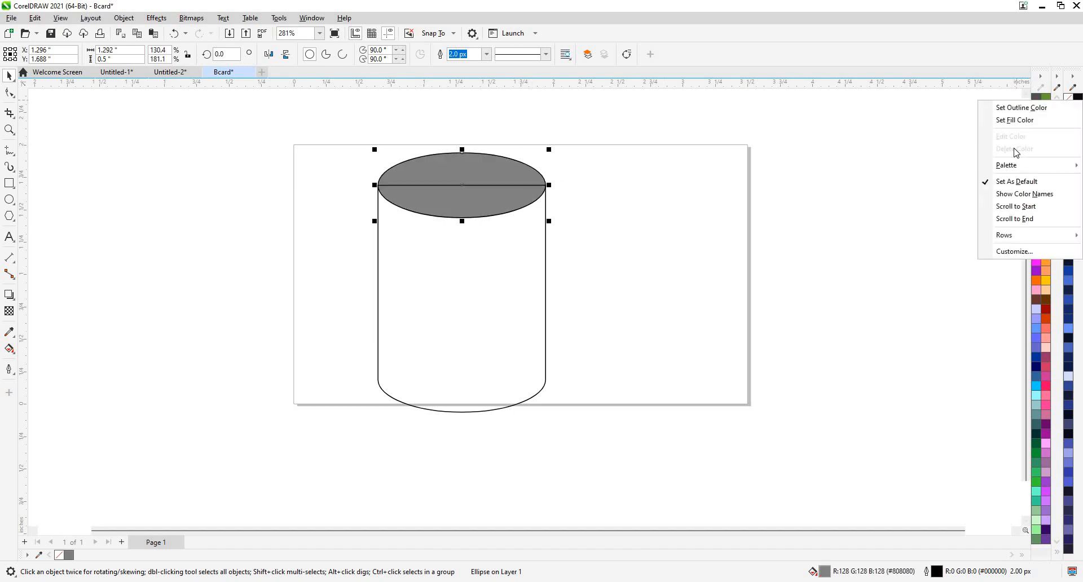
{"action": "left_click", "coordinate": [1018, 109]}
{"action": "left_click", "coordinate": [548, 265]}
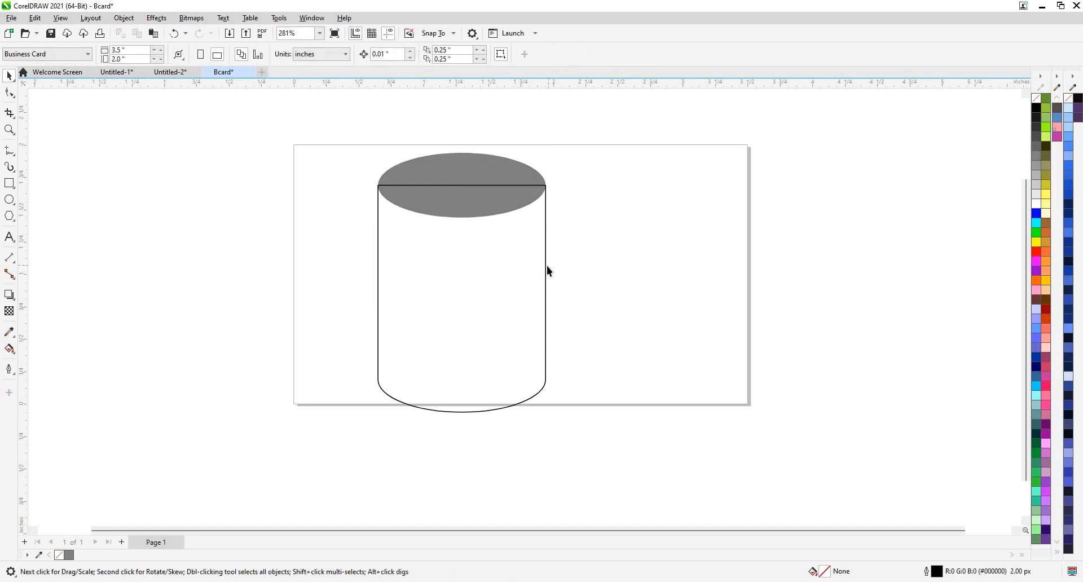
{"action": "left_click", "coordinate": [545, 269]}
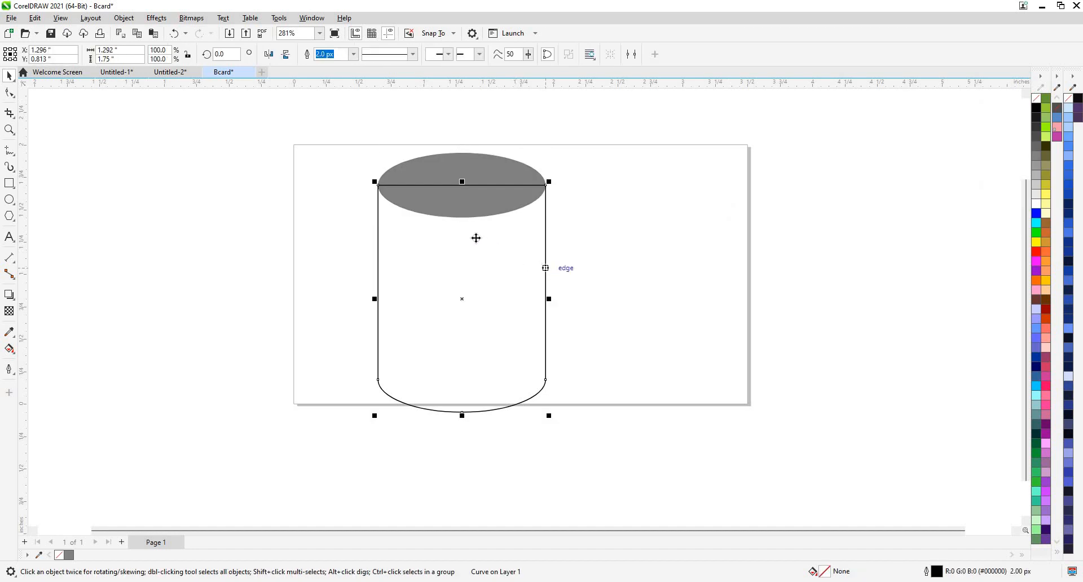
Lower the cylinder body's two top nodes with the Shape tool, then reselect the body.
{"action": "left_click", "coordinate": [8, 93]}
{"action": "left_click_drag", "start_coordinate": [362, 168], "coordinate": [545, 205]}
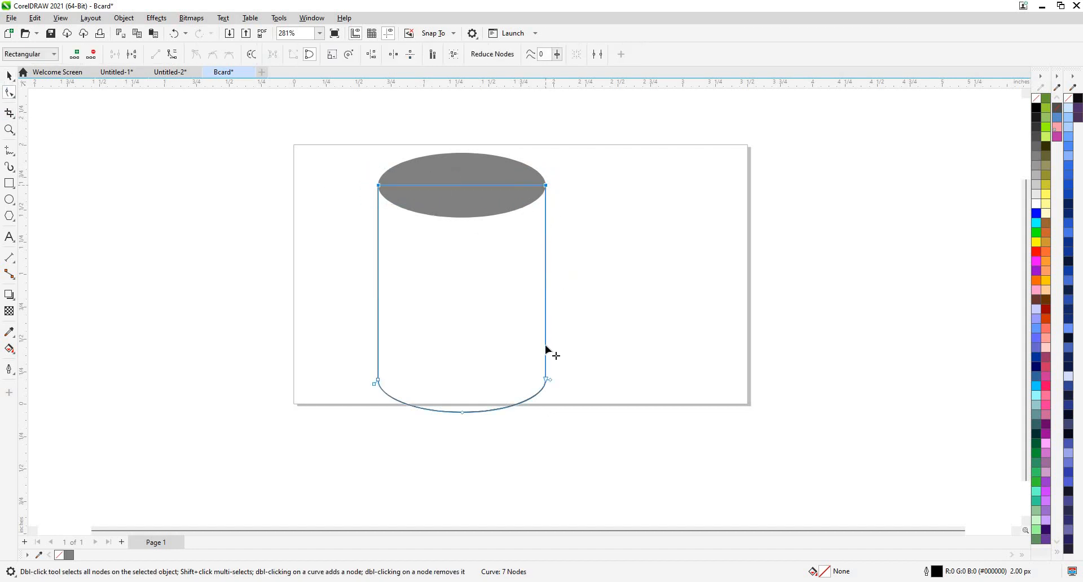
{"action": "left_click_drag", "start_coordinate": [545, 346], "coordinate": [537, 328]}
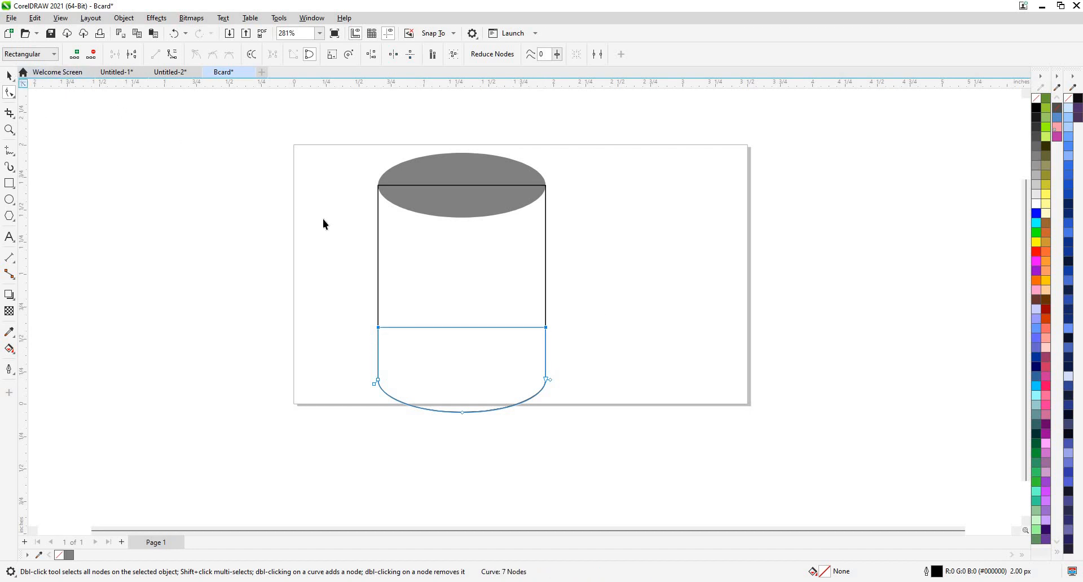
{"action": "left_click", "coordinate": [415, 267]}
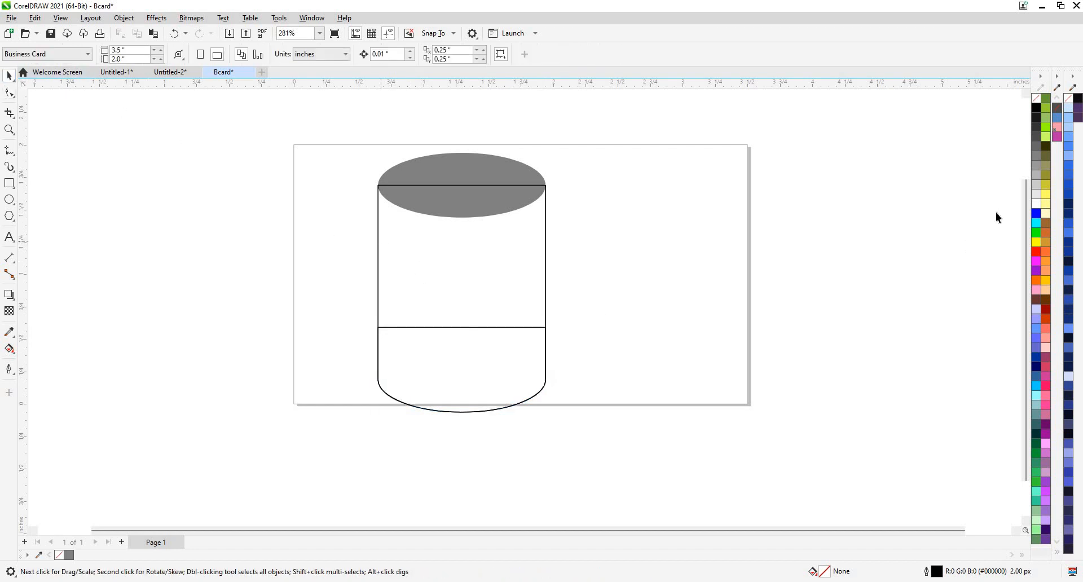
{"action": "left_click", "coordinate": [378, 241]}
Fill the cylinder body black and bring the grey top ellipse to the front of the page.
{"action": "left_click", "coordinate": [1039, 108]}
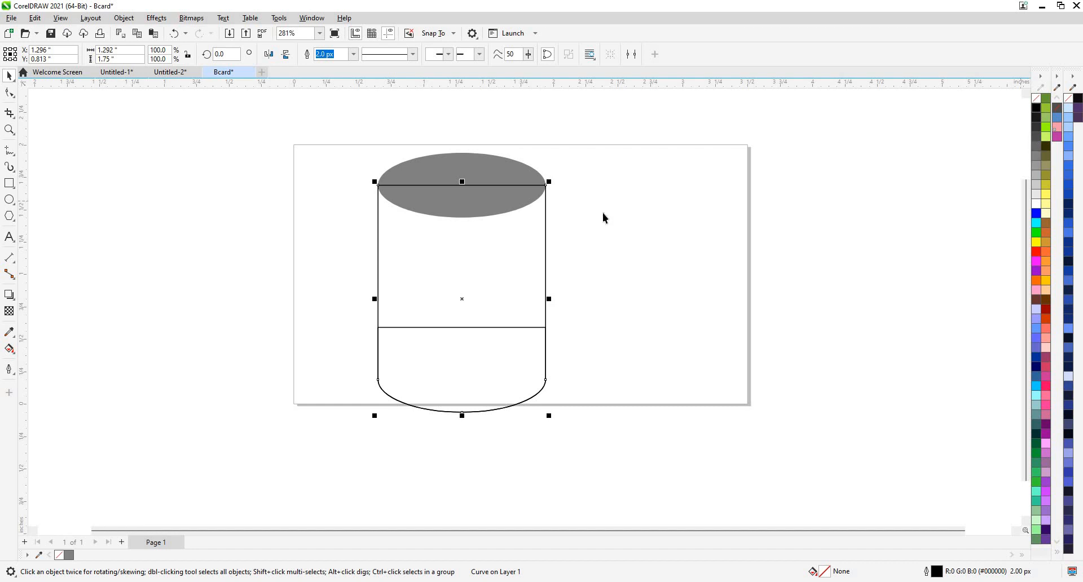
{"action": "left_click", "coordinate": [421, 170]}
{"action": "right_click", "coordinate": [532, 305]}
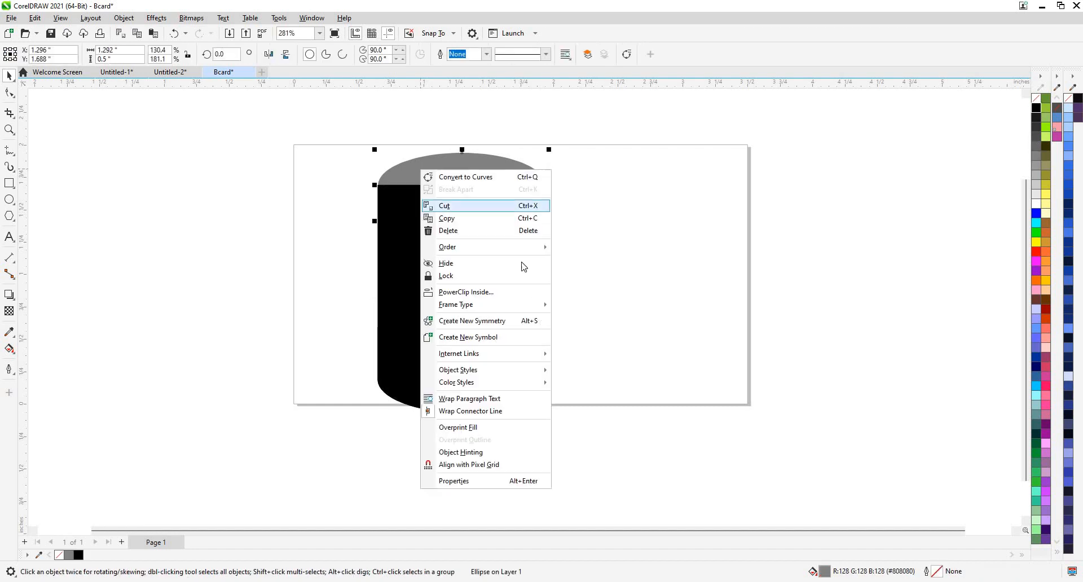
{"action": "mouse_move", "coordinate": [520, 247]}
{"action": "left_click", "coordinate": [593, 249]}
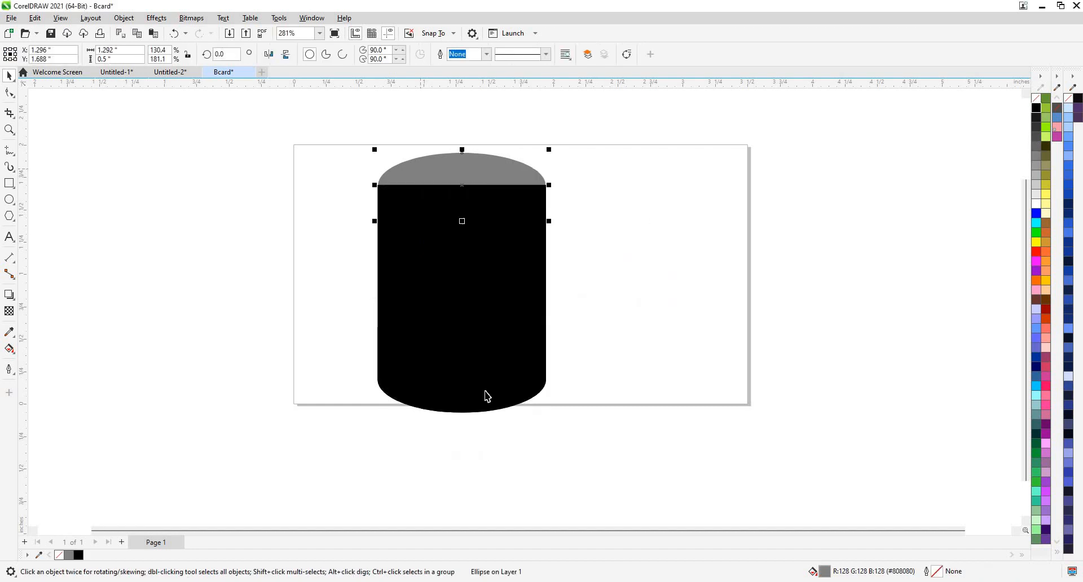
Delete the lower curved section so the body reads solid black down to its base.
{"action": "left_click", "coordinate": [478, 401]}
{"action": "left_click_drag", "start_coordinate": [477, 451], "coordinate": [476, 452]}
{"action": "key", "text": "ctrl+z"}
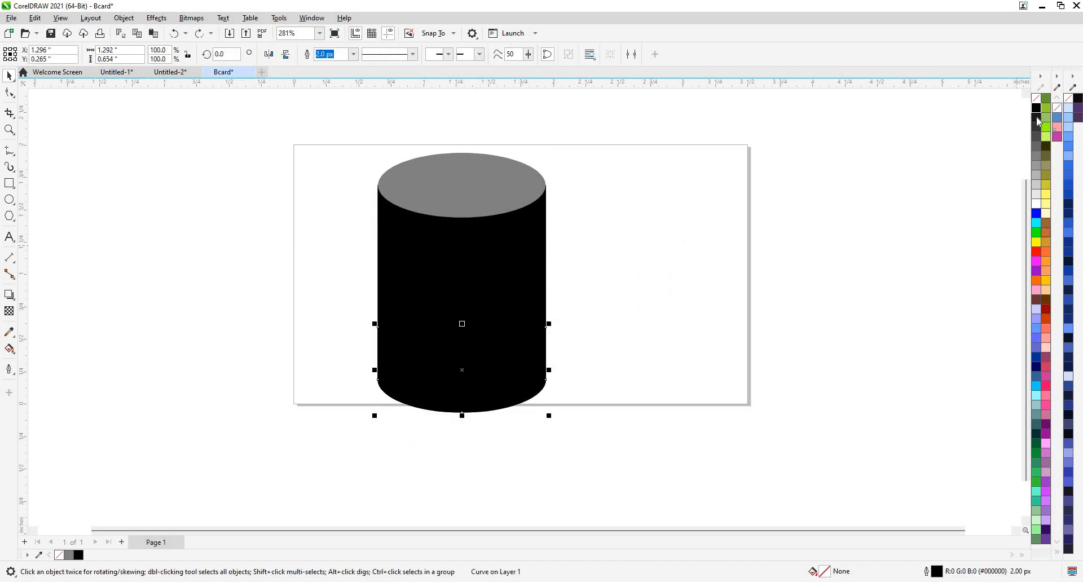
{"action": "left_click", "coordinate": [1036, 175]}
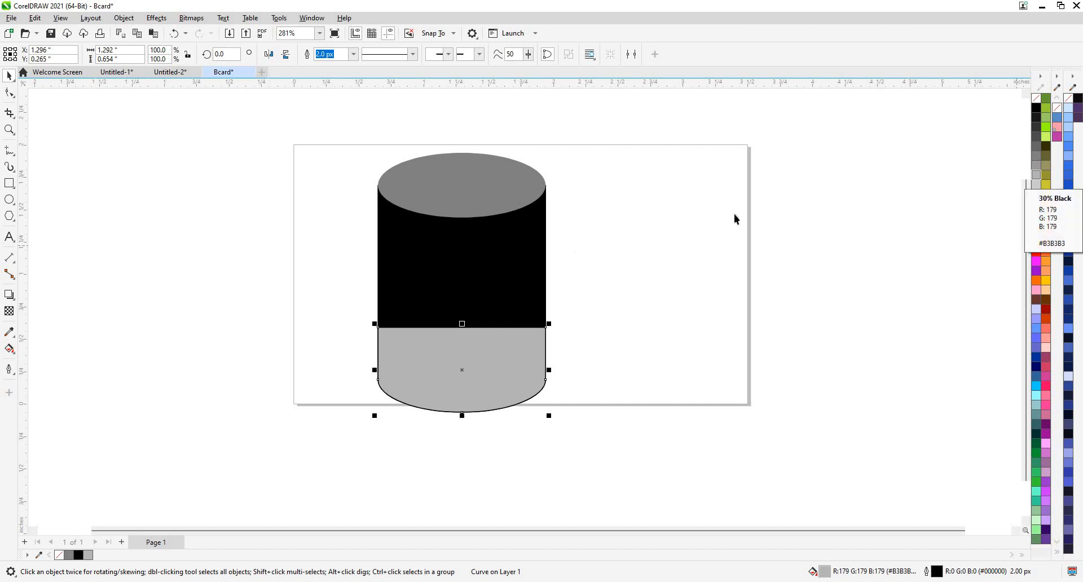
{"action": "key", "text": "Escape"}
{"action": "left_click", "coordinate": [525, 266]}
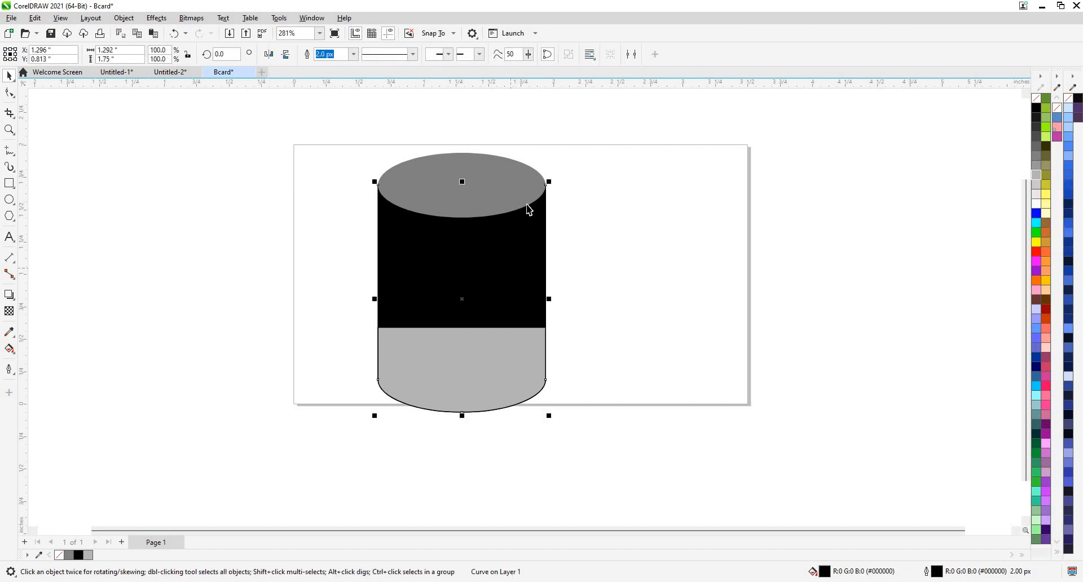
{"action": "left_click", "coordinate": [502, 192]}
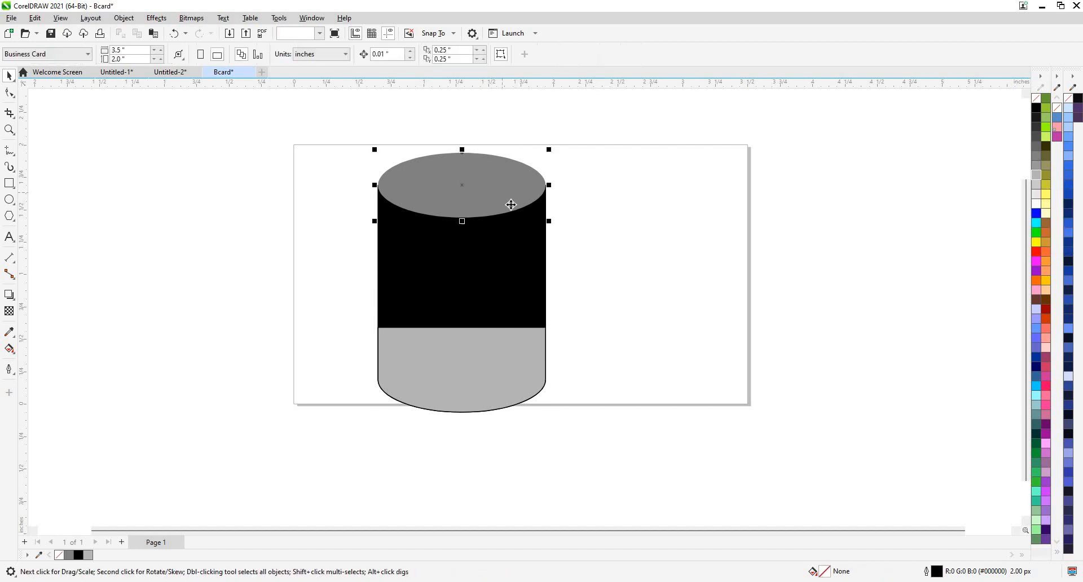
{"action": "key", "text": "Escape"}
{"action": "left_click", "coordinate": [457, 352]}
{"action": "key", "text": "Delete"}
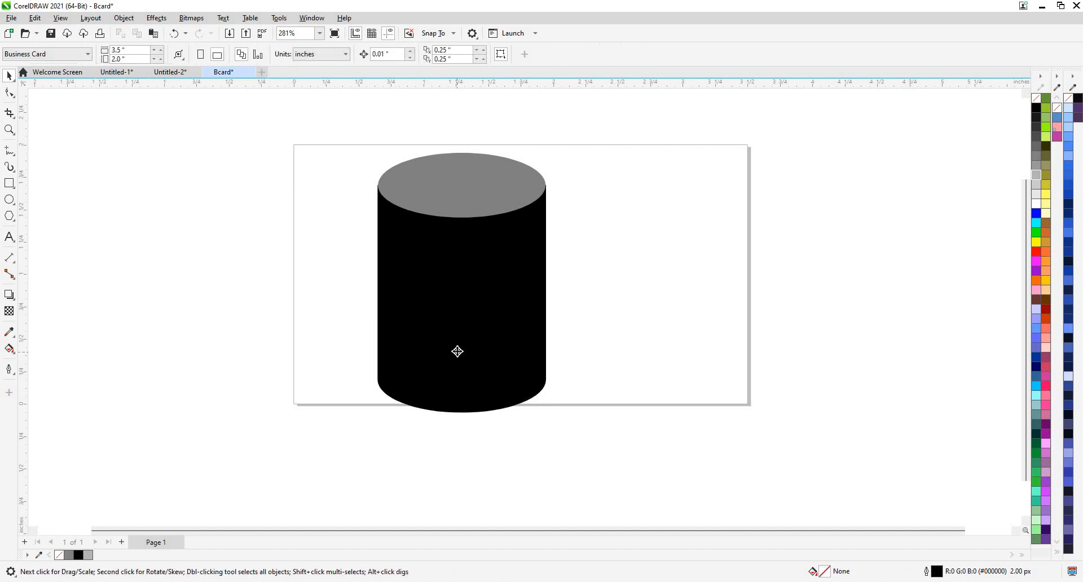
Select the top ellipse together with the black cylinder body.
{"action": "left_click", "coordinate": [450, 324]}
{"action": "left_click_drag", "start_coordinate": [121, 317], "coordinate": [123, 318]}
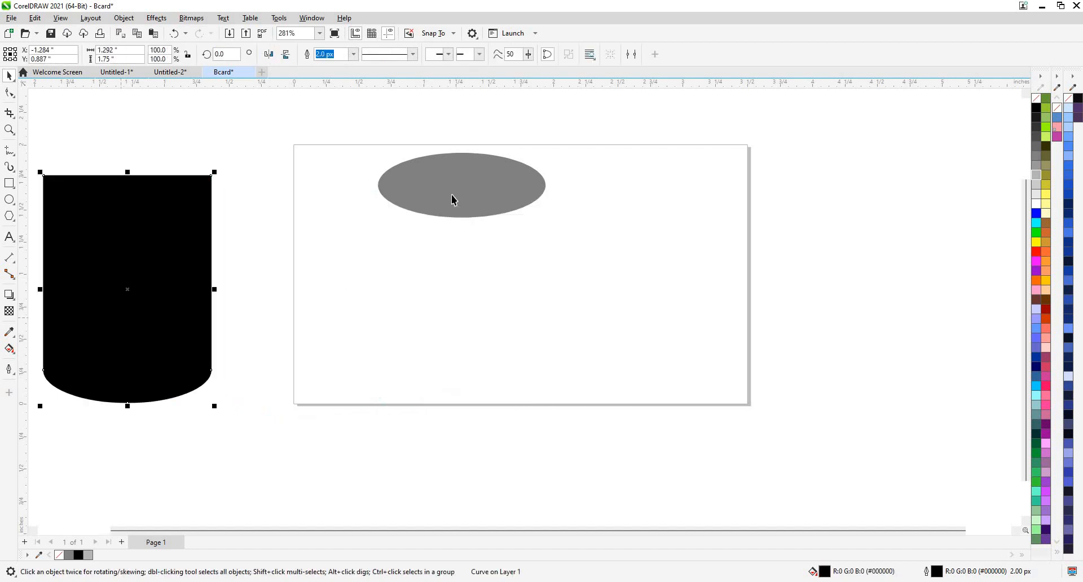
{"action": "key", "text": "ctrl+z"}
{"action": "left_click", "coordinate": [566, 260]}
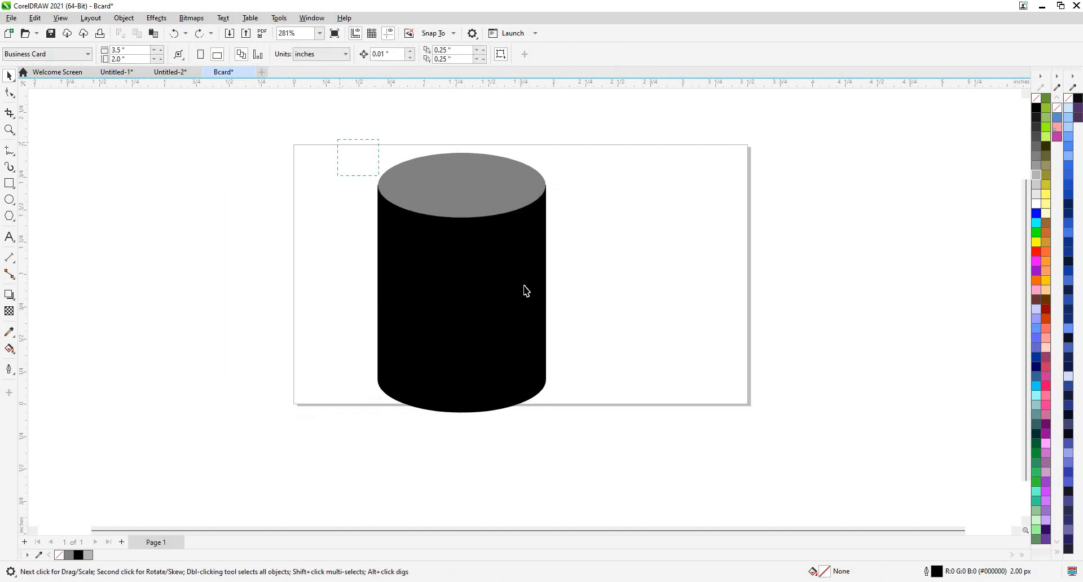
{"action": "left_click", "coordinate": [464, 193]}
{"action": "left_click", "coordinate": [472, 283], "text": "shift"}
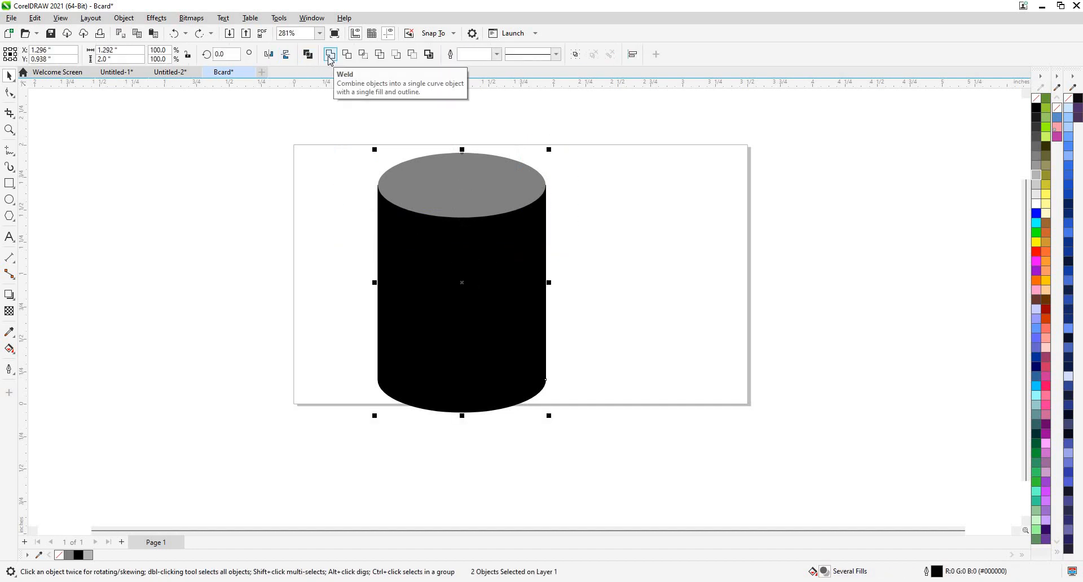
Trim the body with the top ellipse and lower the band's top nodes to form a base band.
{"action": "left_click", "coordinate": [347, 55]}
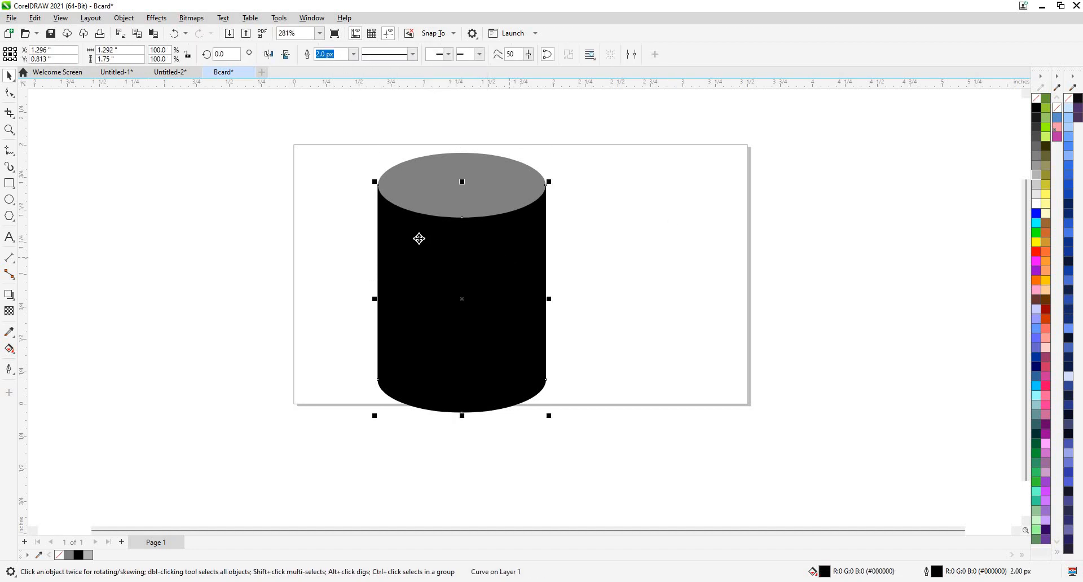
{"action": "left_click", "coordinate": [9, 94]}
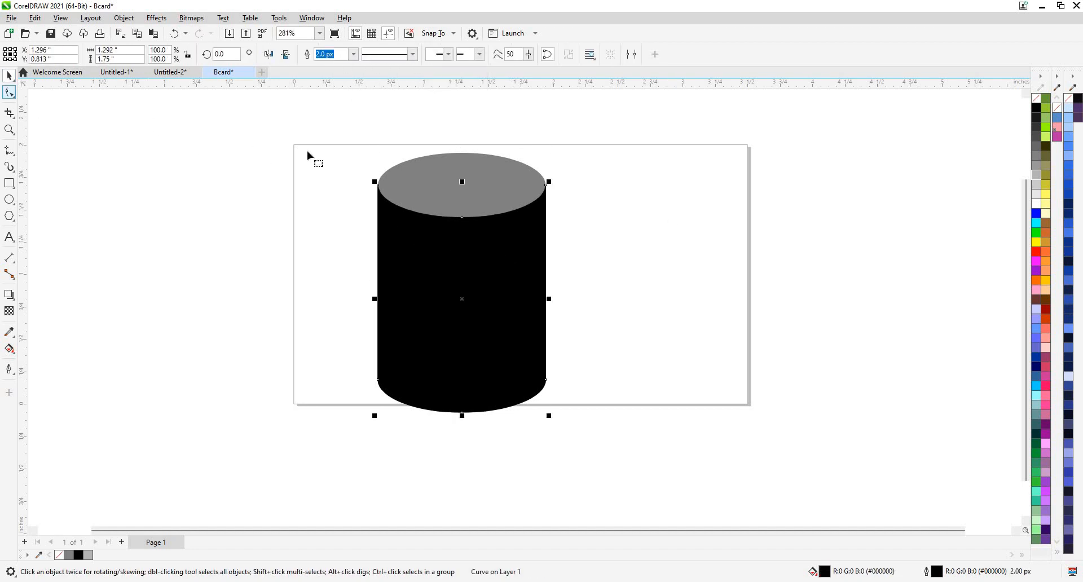
{"action": "left_click_drag", "start_coordinate": [307, 148], "coordinate": [542, 332]}
{"action": "key", "text": "Down"}
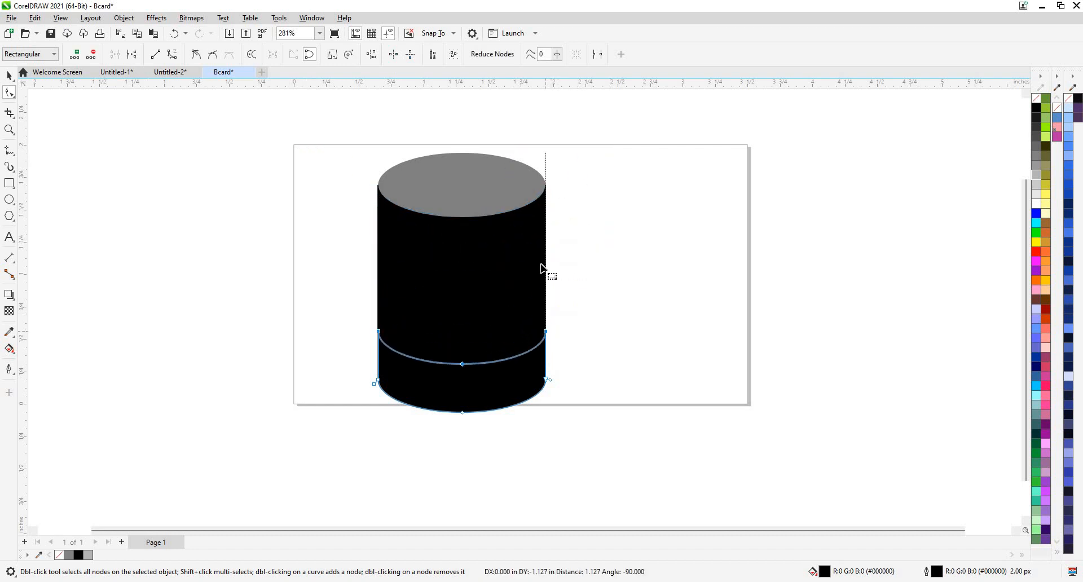
Fill the bottom band with light grey (20% Black).
{"action": "left_click", "coordinate": [1037, 203]}
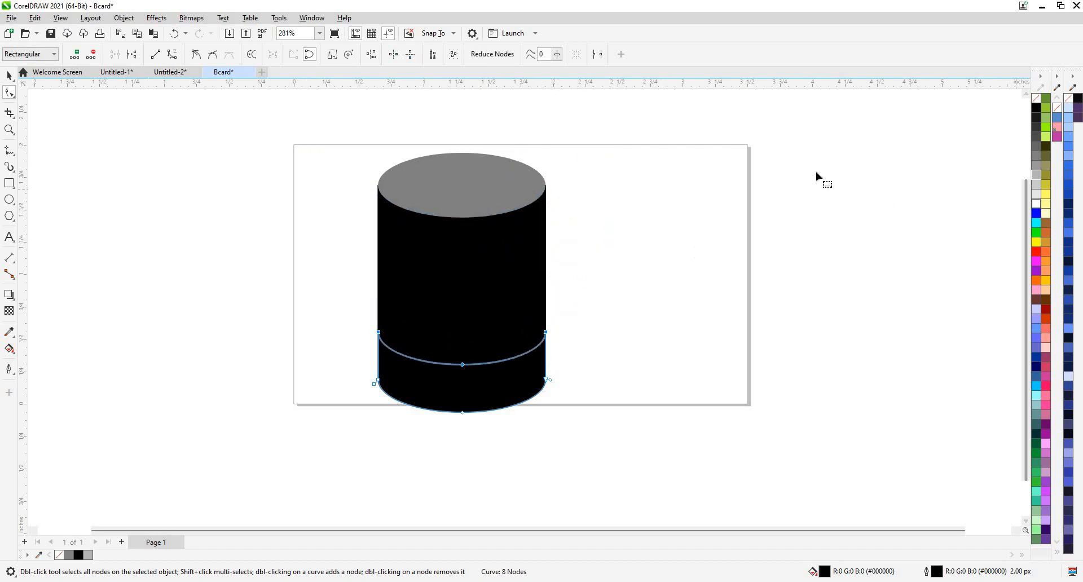
{"action": "left_click", "coordinate": [1037, 185]}
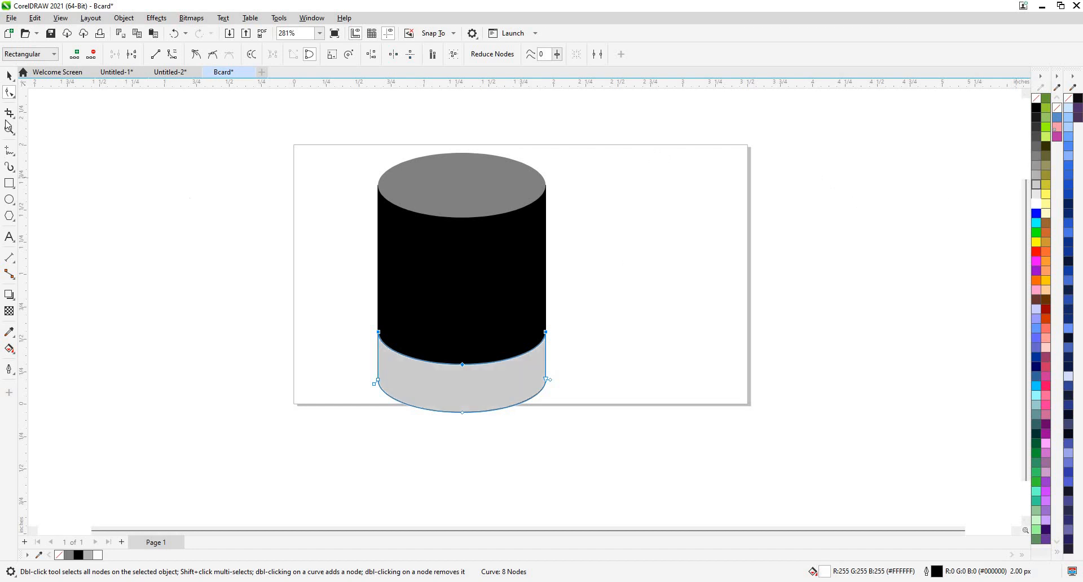
{"action": "key", "text": "space"}
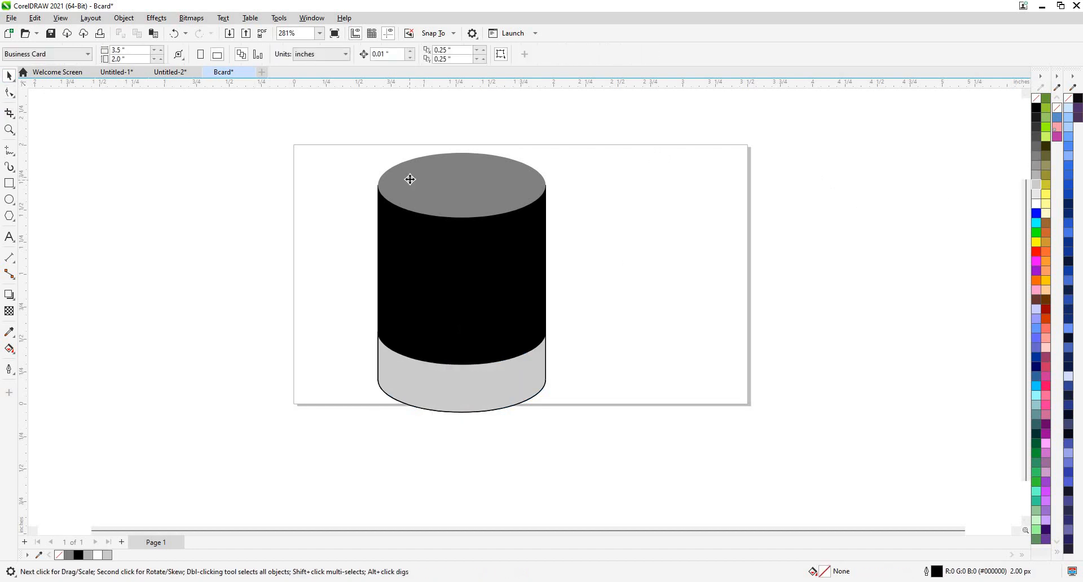
{"action": "left_click", "coordinate": [410, 179]}
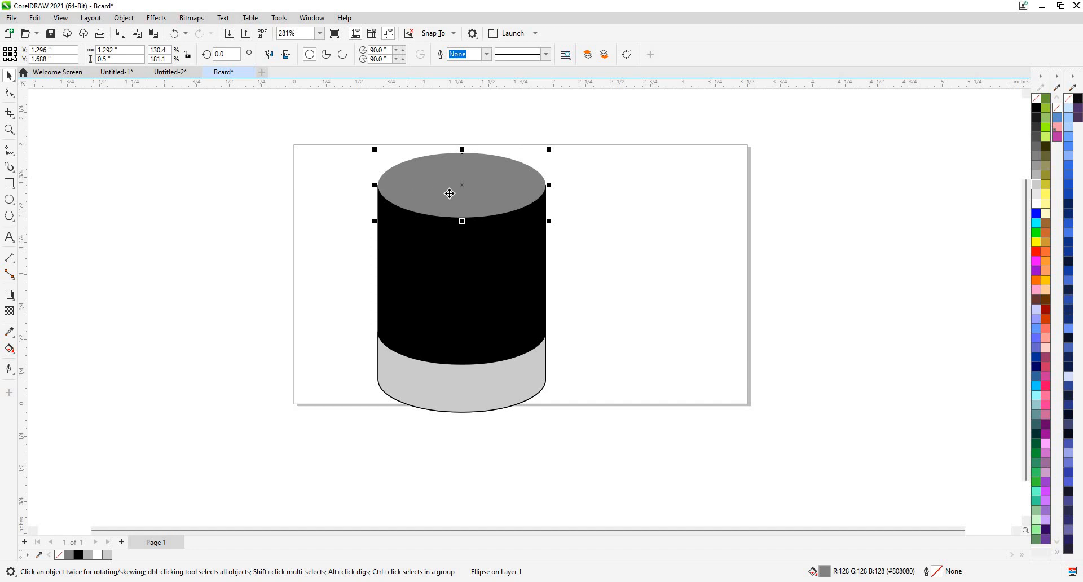
Copy the top ellipse to the base, enlarge it, send it to back, and flatten it into a brim.
{"action": "left_click_drag", "start_coordinate": [450, 193], "coordinate": [442, 420]}
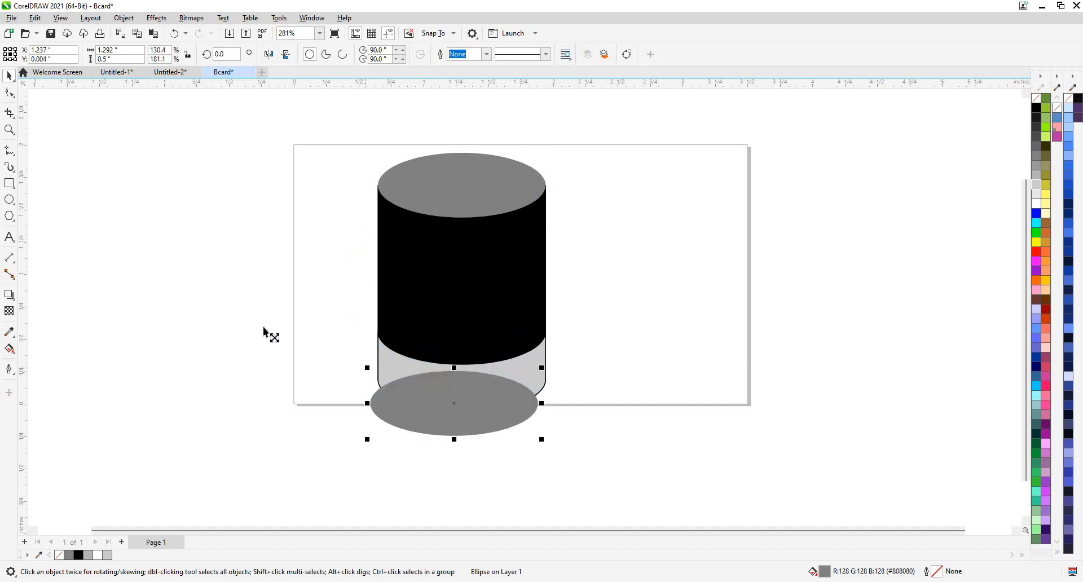
{"action": "left_click_drag", "start_coordinate": [263, 331], "coordinate": [277, 333]}
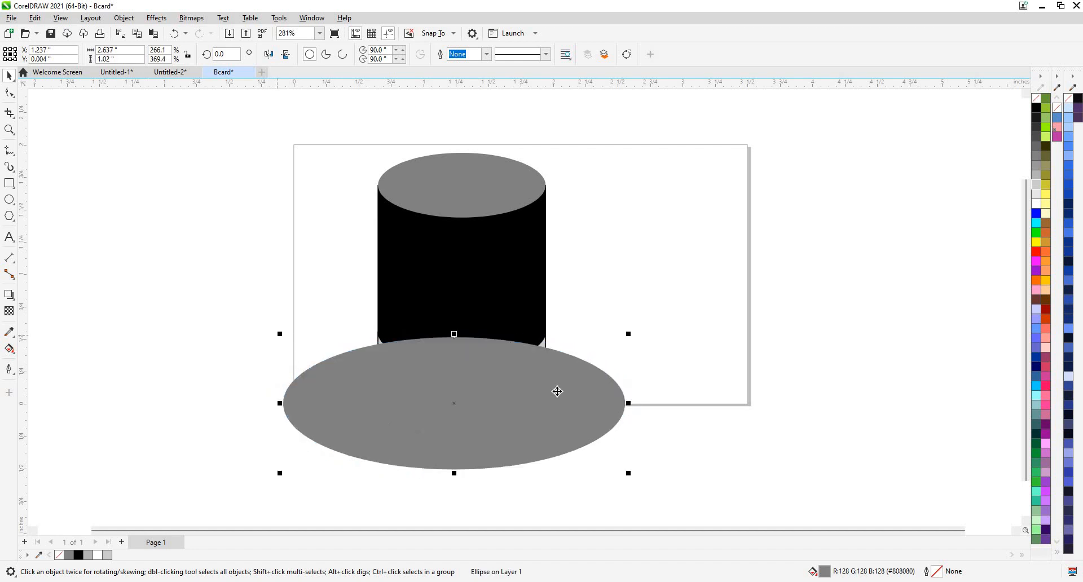
{"action": "right_click", "coordinate": [562, 385]}
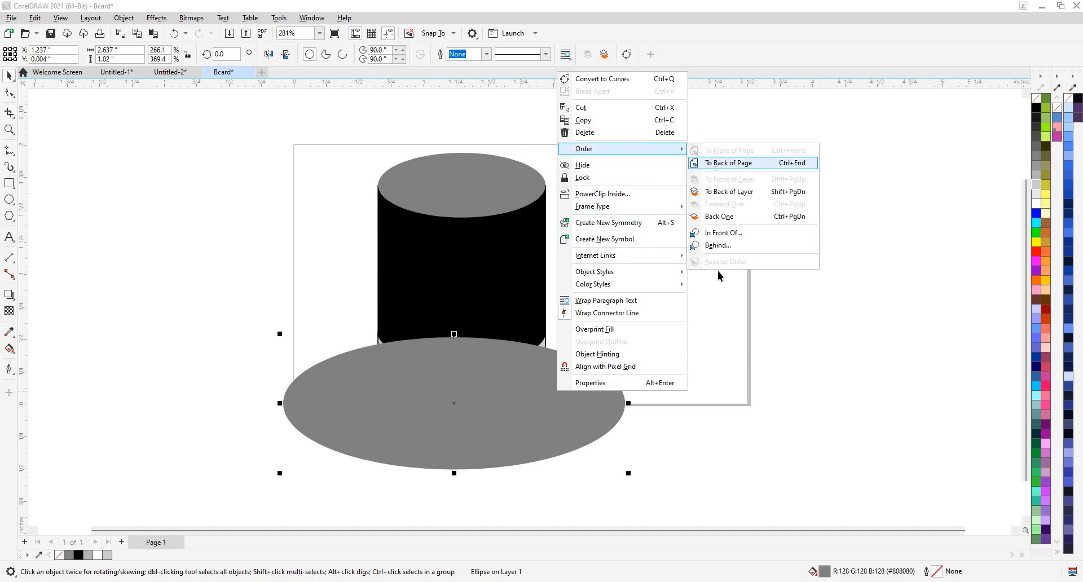
{"action": "left_click", "coordinate": [734, 164]}
{"action": "left_click", "coordinate": [642, 381]}
{"action": "left_click", "coordinate": [570, 425]}
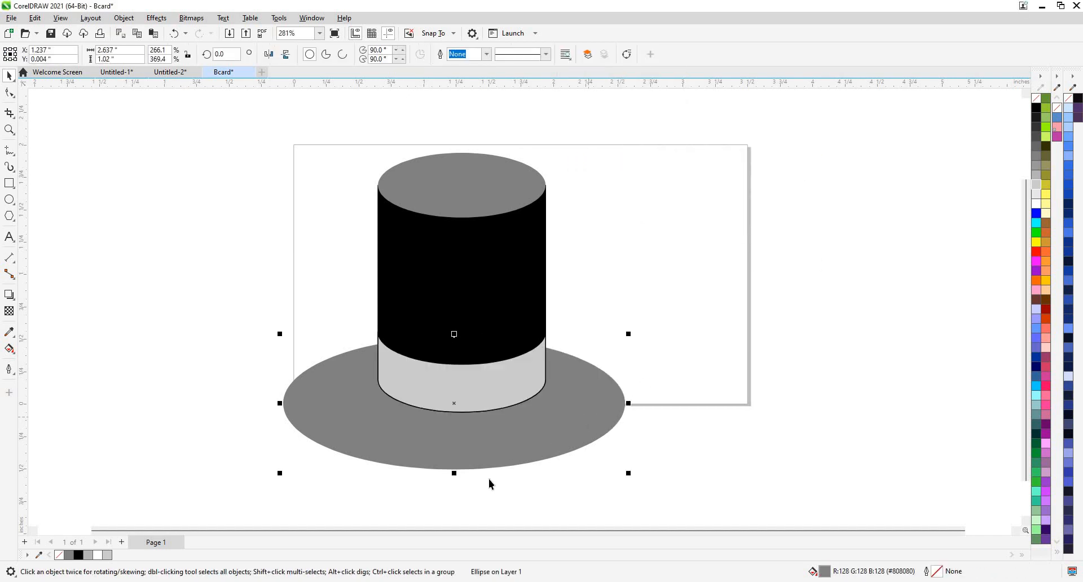
{"action": "left_click_drag", "start_coordinate": [454, 473], "coordinate": [464, 450]}
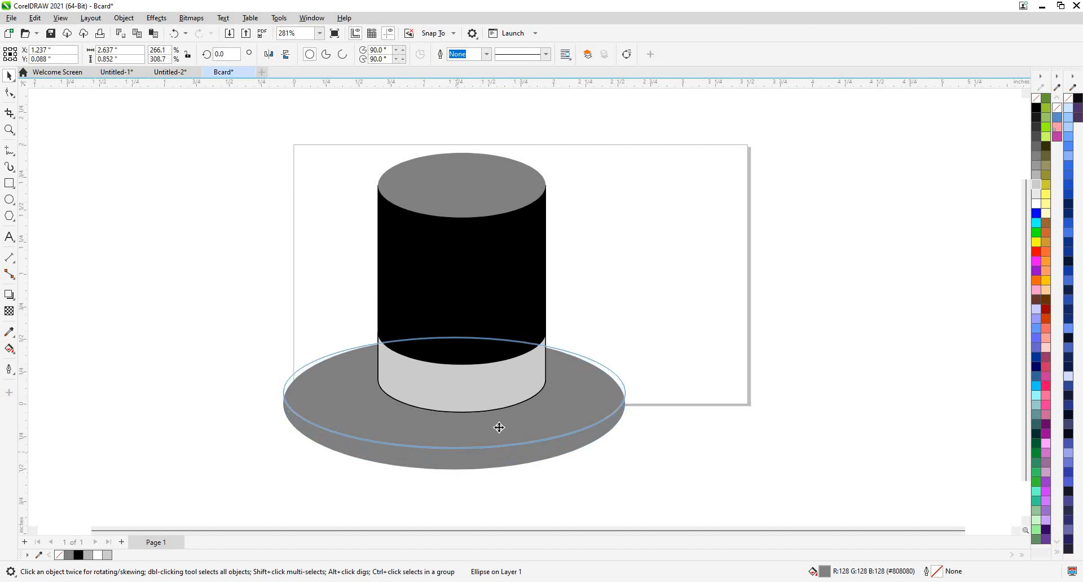
{"action": "left_click", "coordinate": [341, 195]}
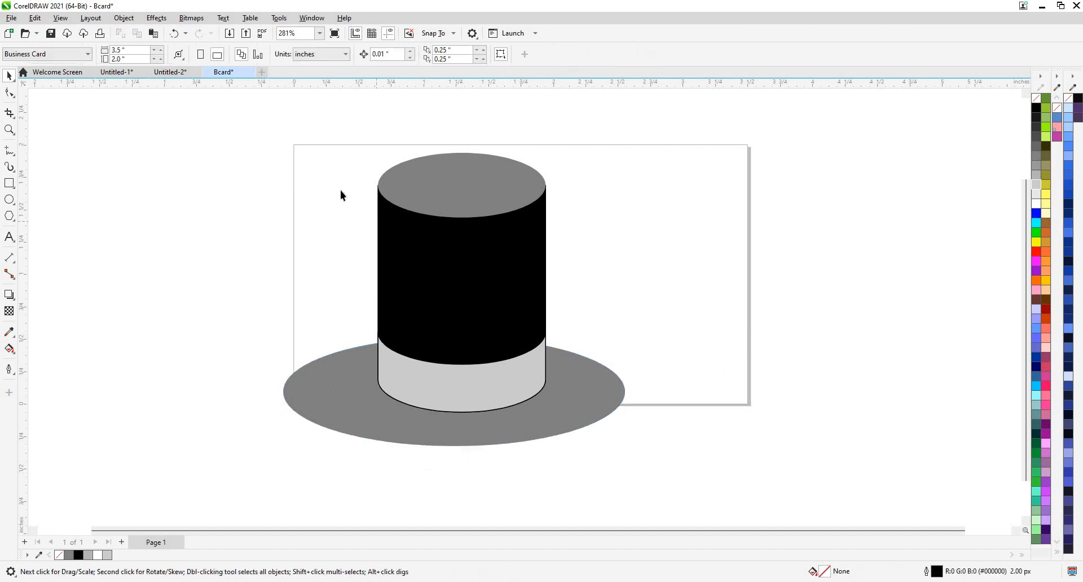
{"action": "left_click", "coordinate": [510, 382]}
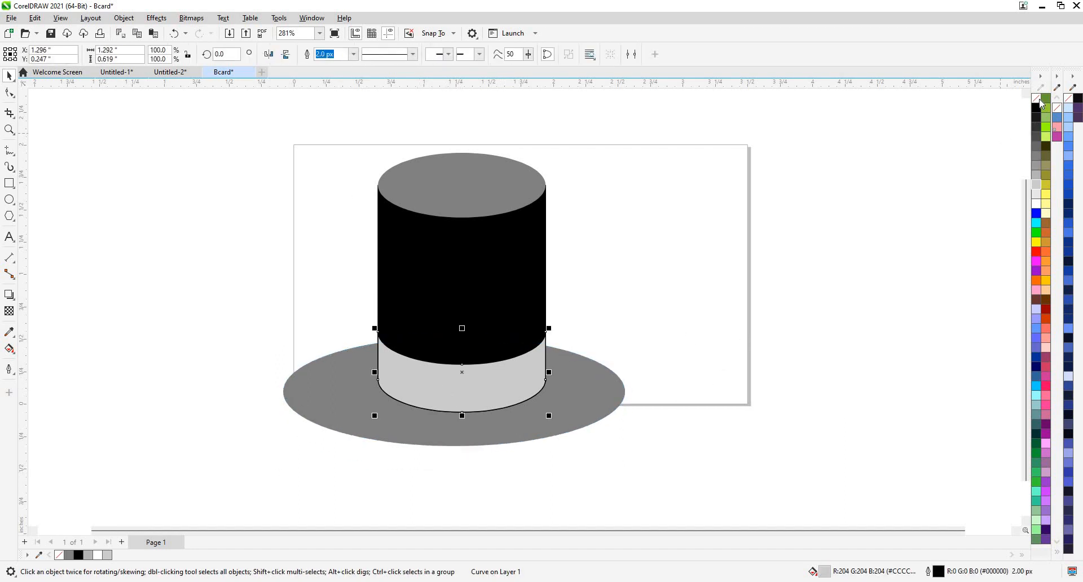
Add a new text object reading 'CSU' to the left of the hat.
{"action": "right_click", "coordinate": [1038, 100]}
{"action": "left_click", "coordinate": [215, 137]}
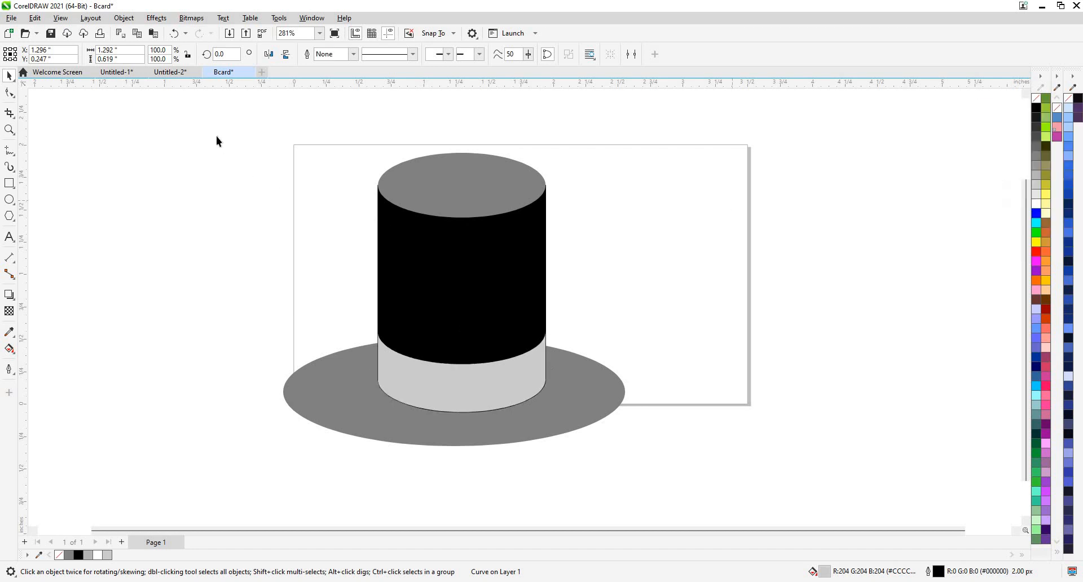
{"action": "left_click_drag", "start_coordinate": [631, 458], "coordinate": [631, 458]}
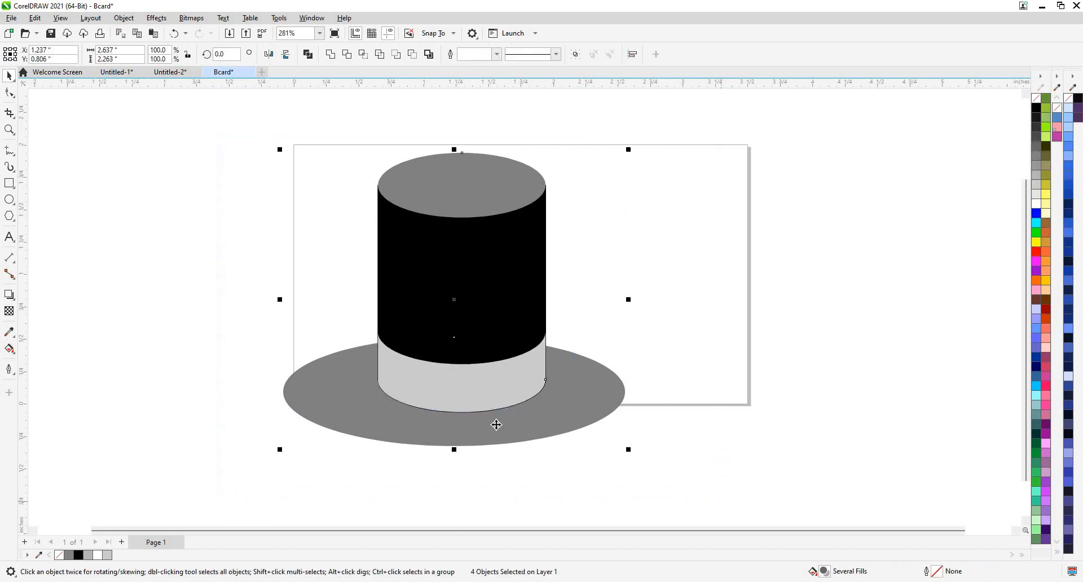
{"action": "scroll", "coordinate": [476, 419], "scroll_direction": "up", "scroll_amount": 1}
{"action": "scroll", "coordinate": [479, 416], "scroll_direction": "down", "scroll_amount": 1}
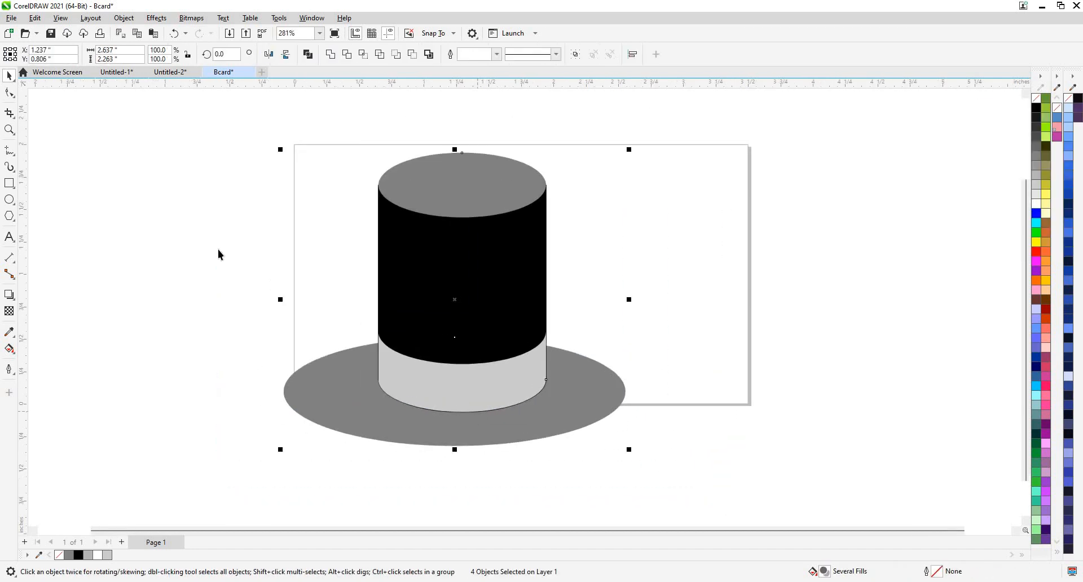
{"action": "key", "text": "Escape"}
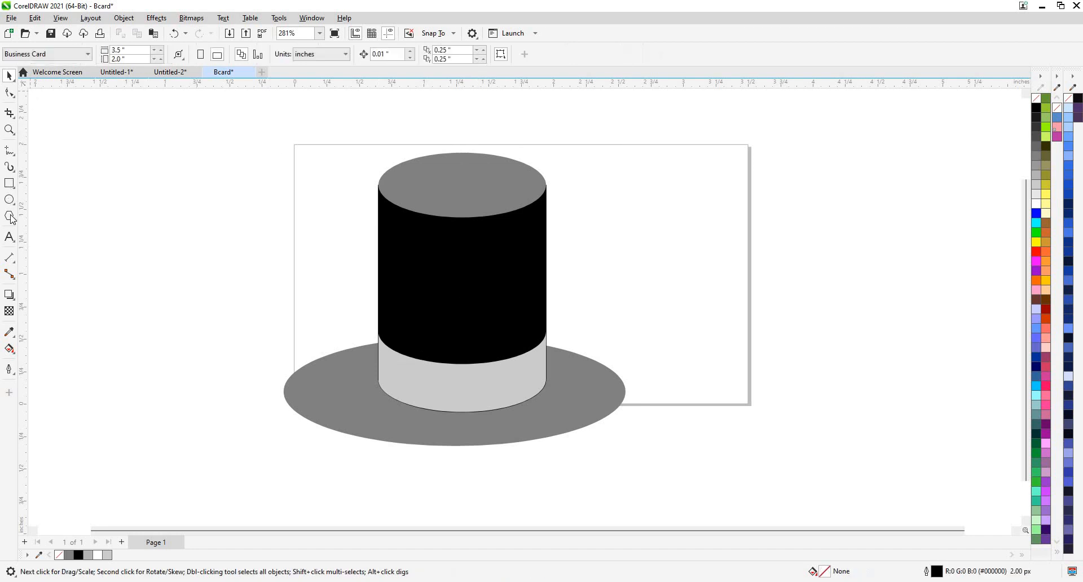
{"action": "left_click", "coordinate": [13, 242]}
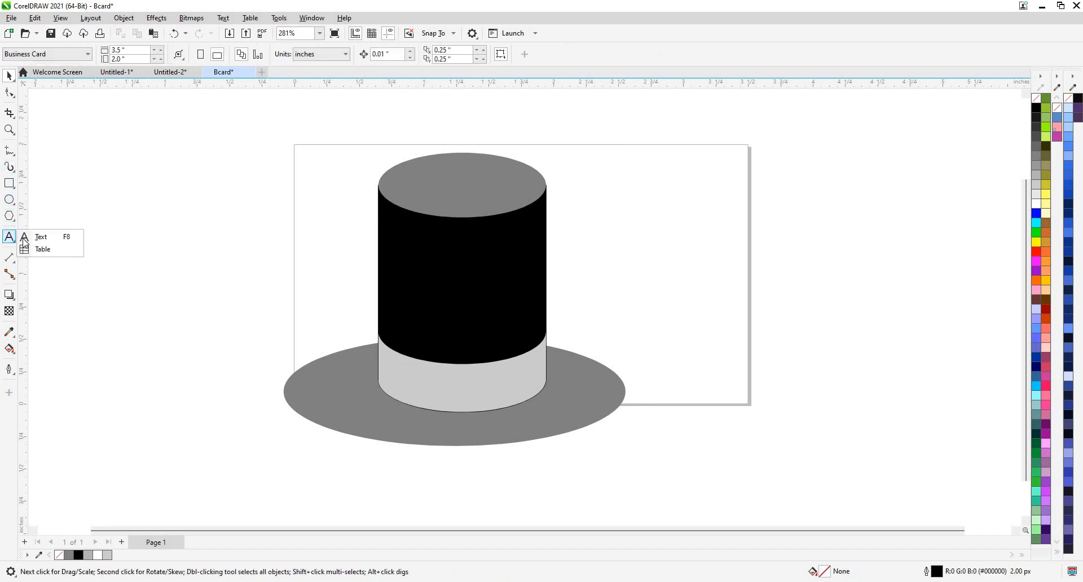
{"action": "left_click", "coordinate": [230, 168]}
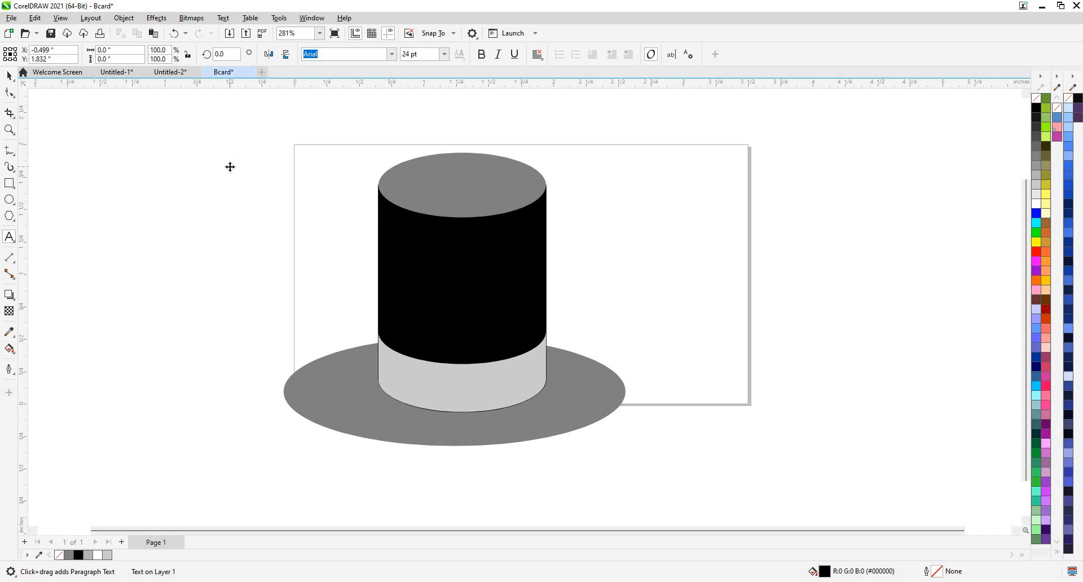
{"action": "type", "text": "CSU"}
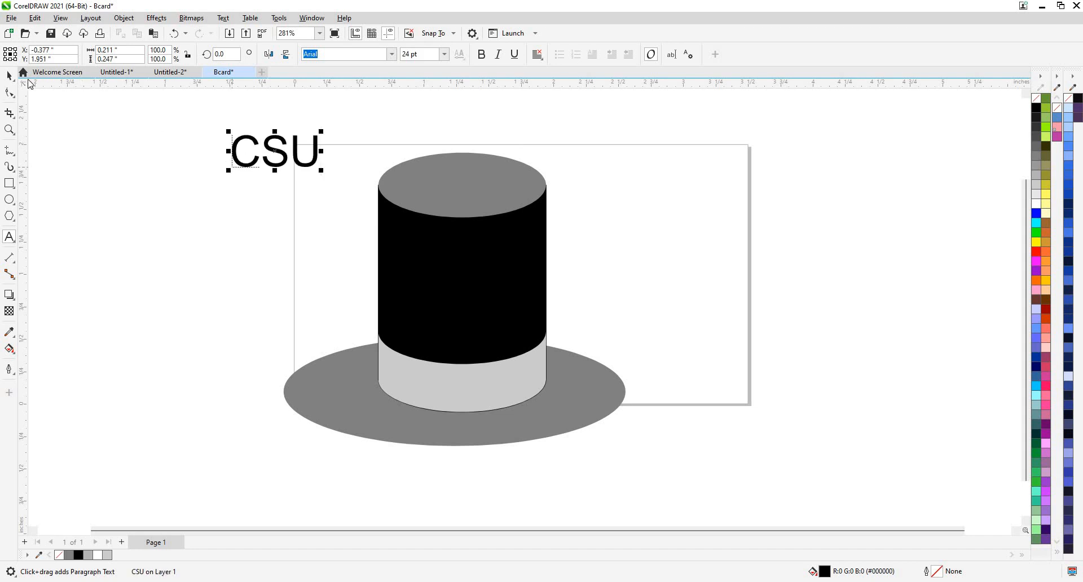
Set the CSU text in the Brock font.
{"action": "left_click", "coordinate": [9, 75]}
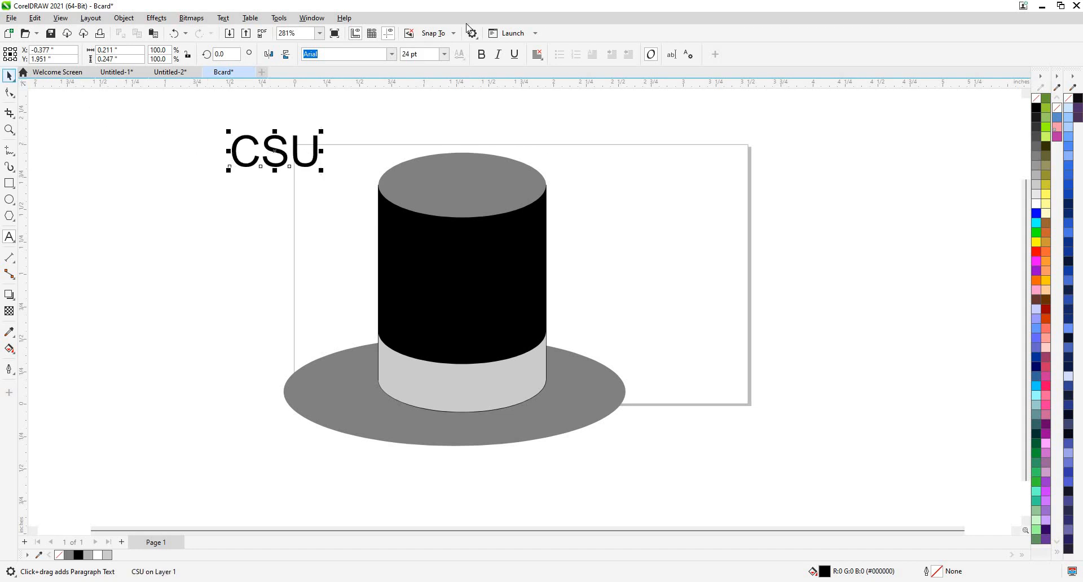
{"action": "left_click", "coordinate": [391, 55]}
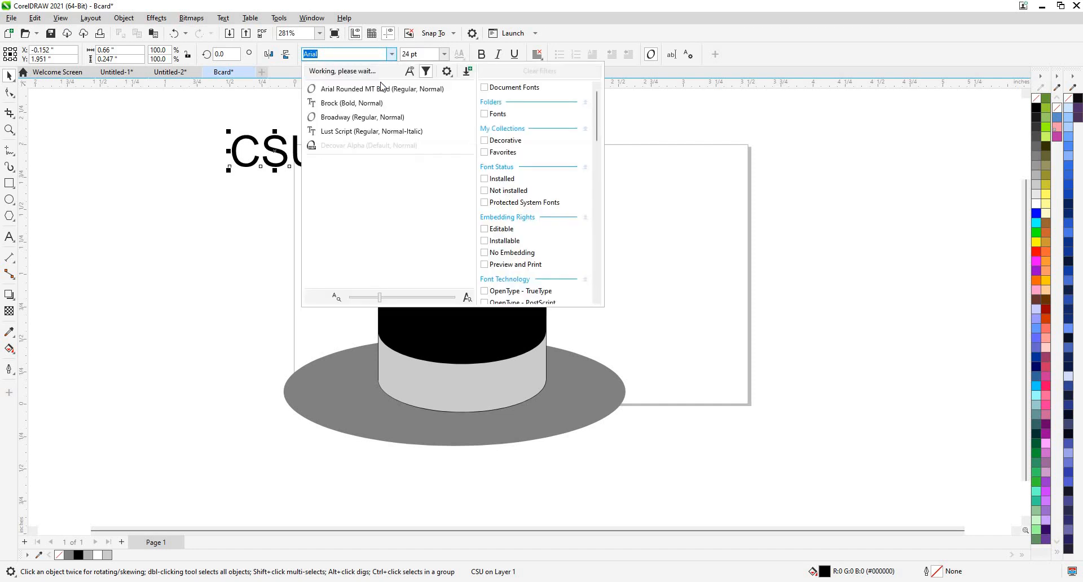
{"action": "left_click", "coordinate": [349, 114]}
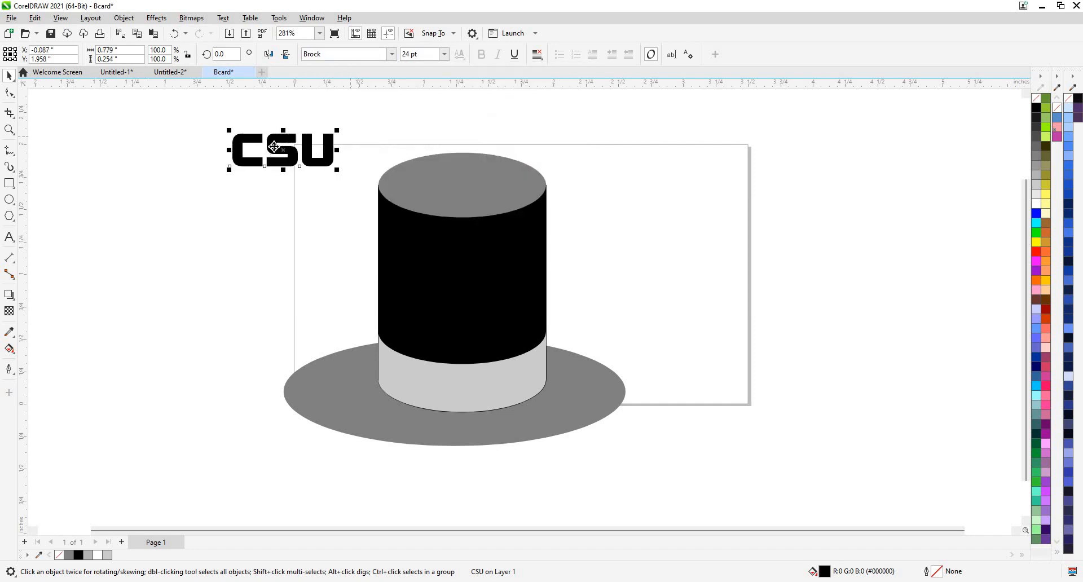
{"action": "scroll", "coordinate": [264, 241], "scroll_direction": "up", "scroll_amount": 4}
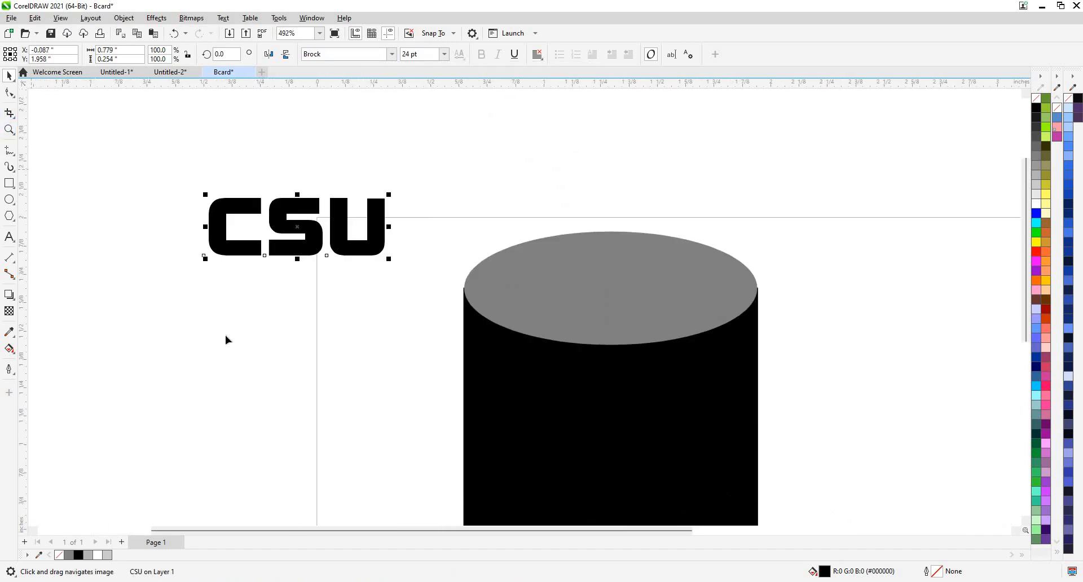
{"action": "key", "text": "F10"}
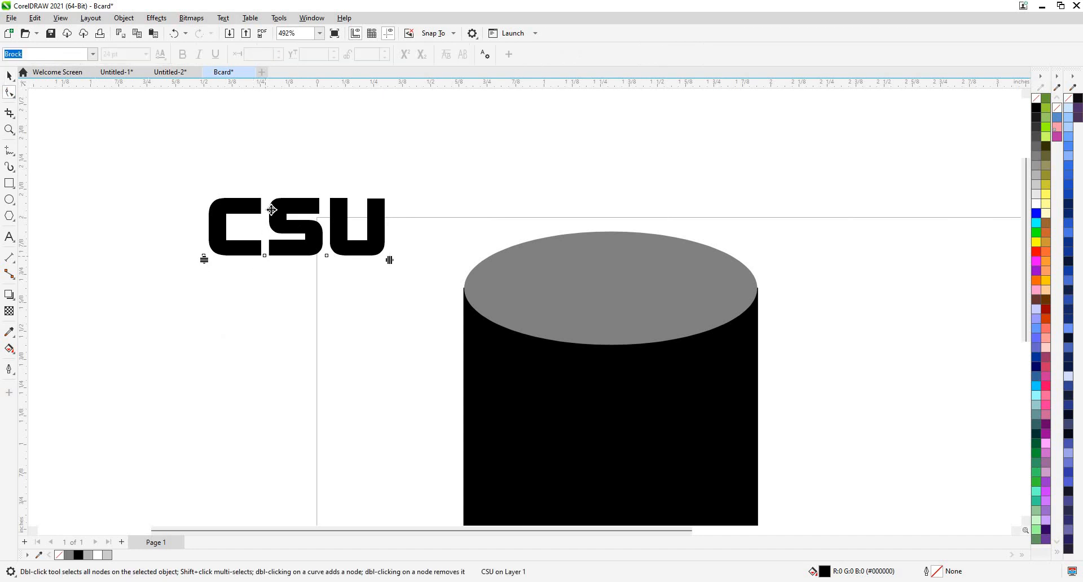
Drop the S below the C and the U further below the S, staggering CSU diagonally.
{"action": "left_click_drag", "start_coordinate": [266, 256], "coordinate": [262, 311]}
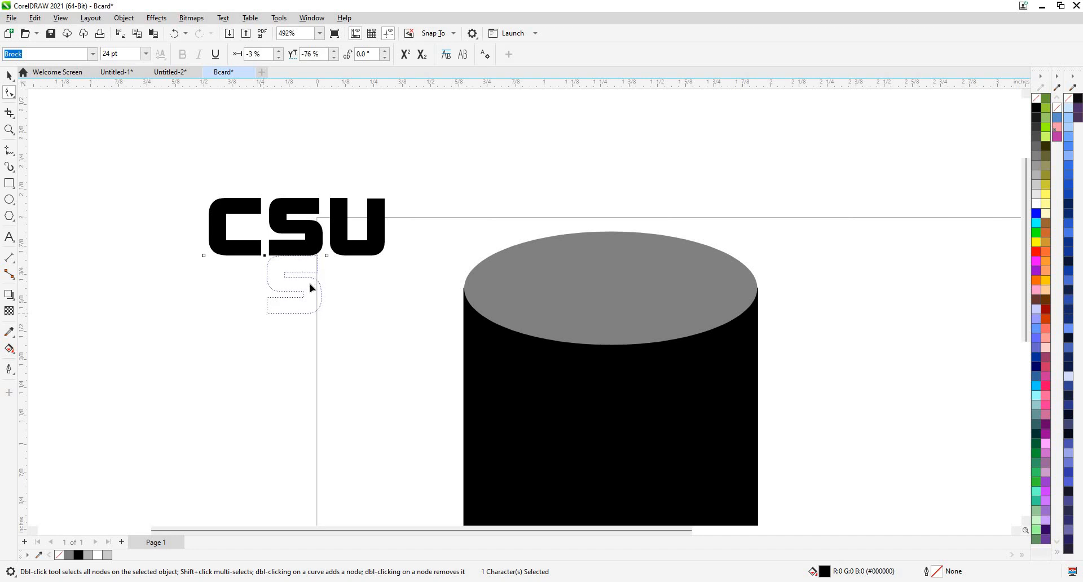
{"action": "left_click_drag", "start_coordinate": [329, 356], "coordinate": [321, 369]}
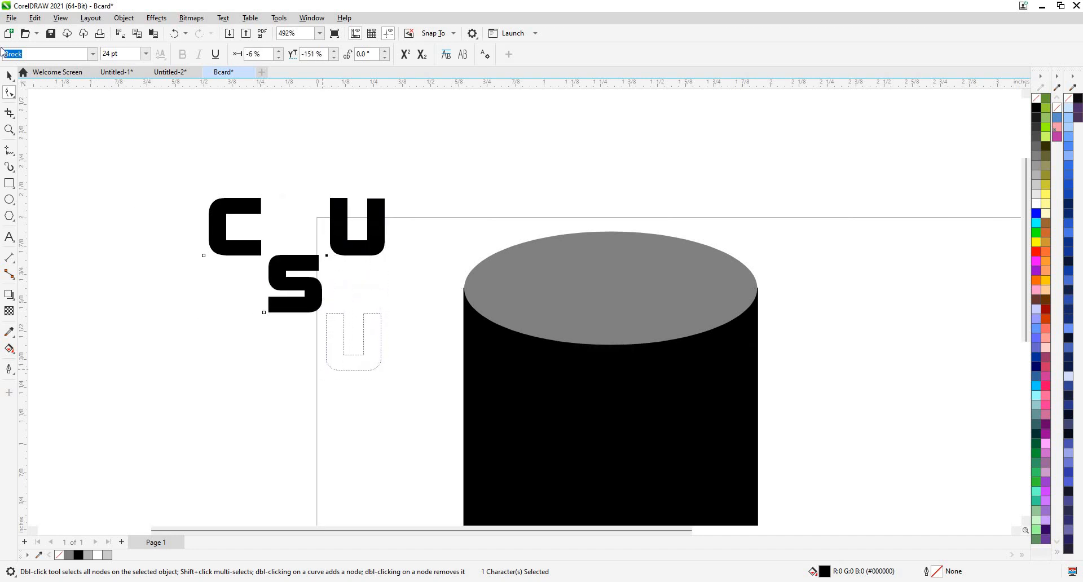
{"action": "key", "text": "space"}
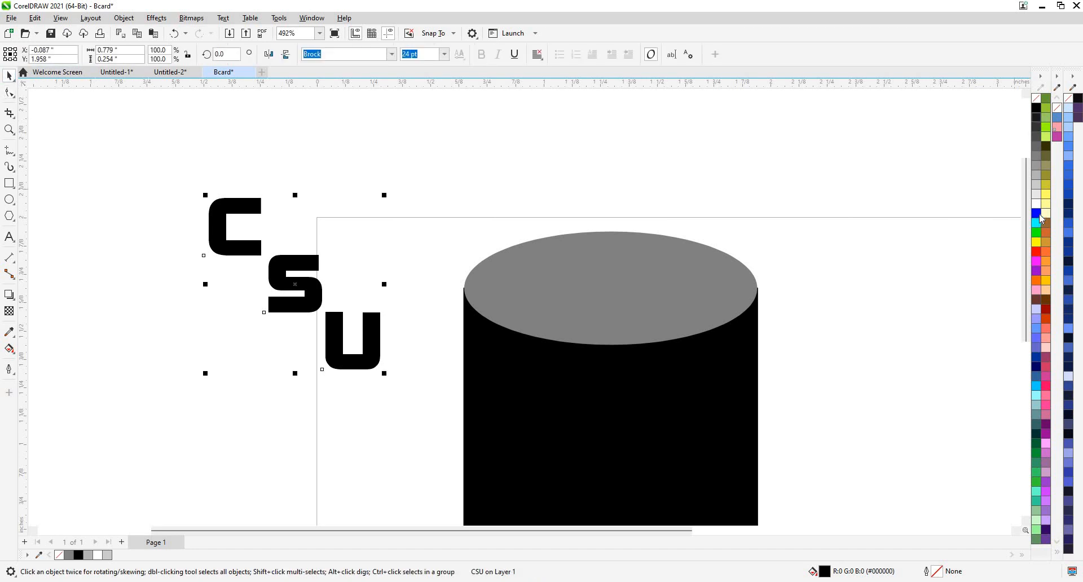
Make CSU white, move it onto the black hat crown, and scale it to about 19.6 pt.
{"action": "left_click", "coordinate": [1035, 203]}
{"action": "scroll", "coordinate": [418, 272], "scroll_direction": "down", "scroll_amount": 2}
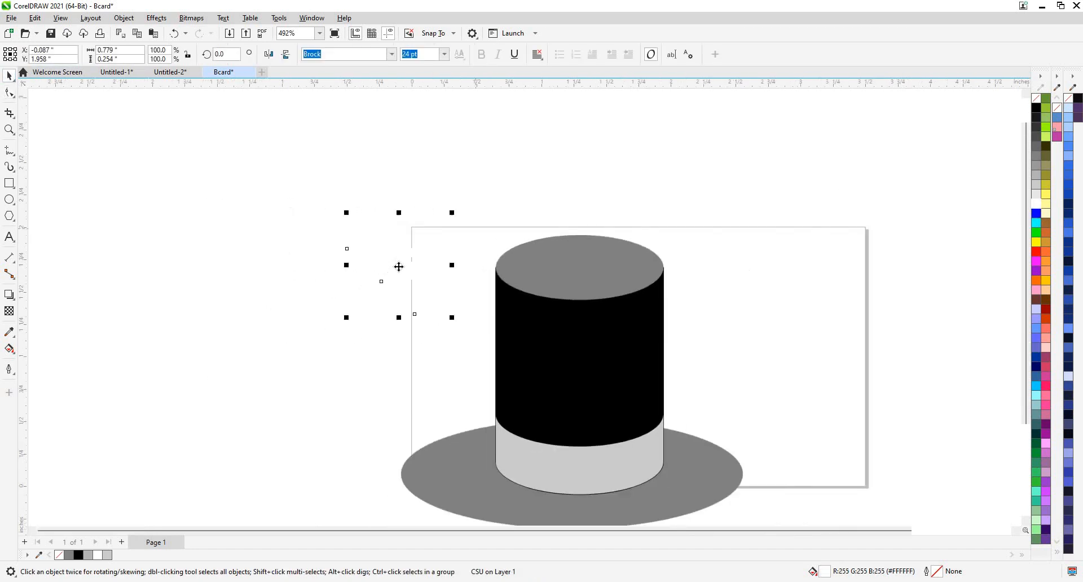
{"action": "left_click_drag", "start_coordinate": [597, 379], "coordinate": [576, 364]}
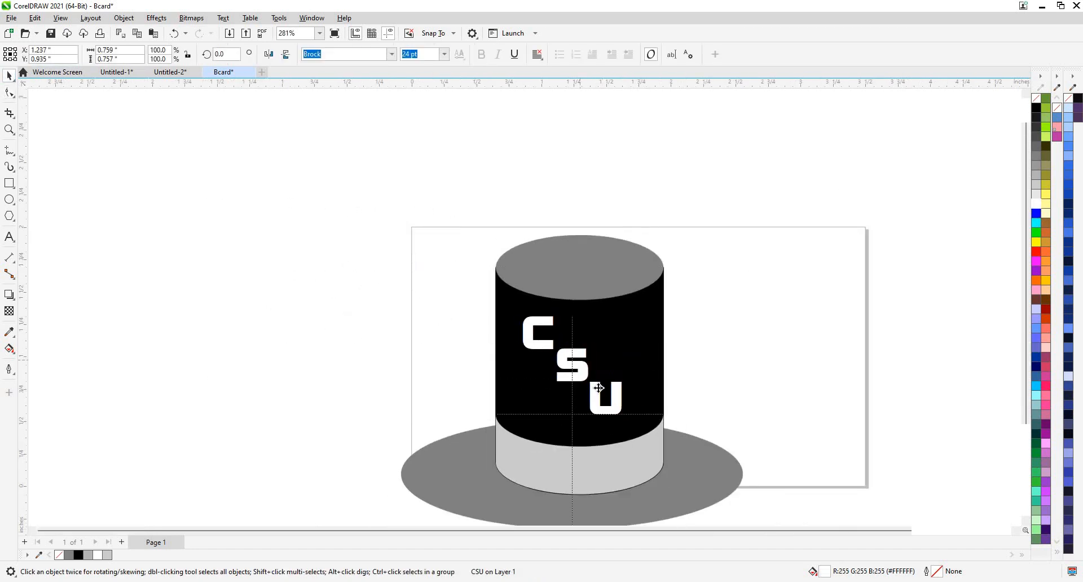
{"action": "scroll", "coordinate": [469, 249], "scroll_direction": "up", "scroll_amount": 2}
{"action": "left_click_drag", "start_coordinate": [460, 259], "coordinate": [490, 294]}
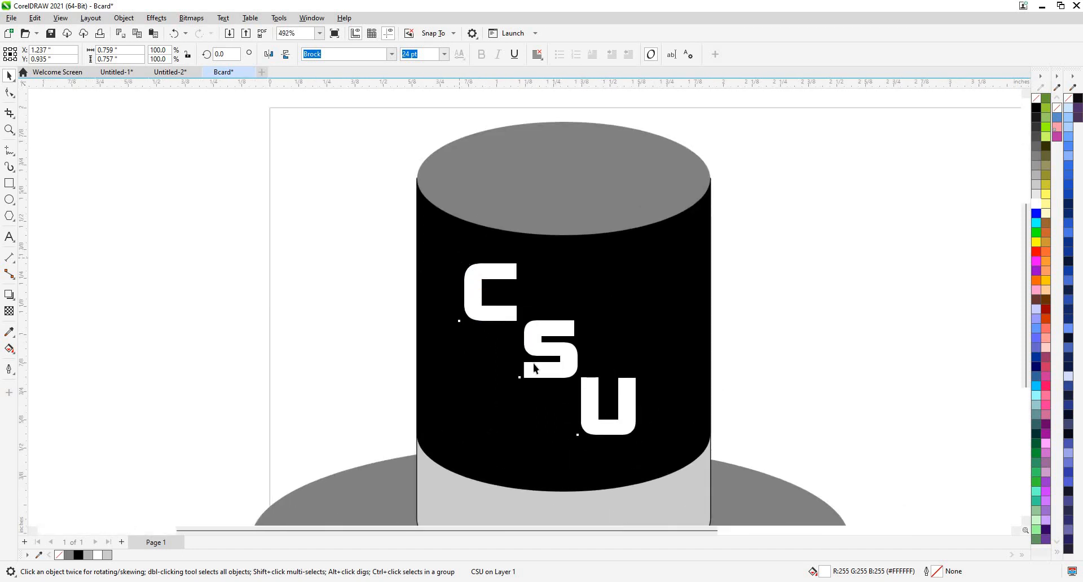
{"action": "left_click_drag", "start_coordinate": [567, 368], "coordinate": [567, 368]}
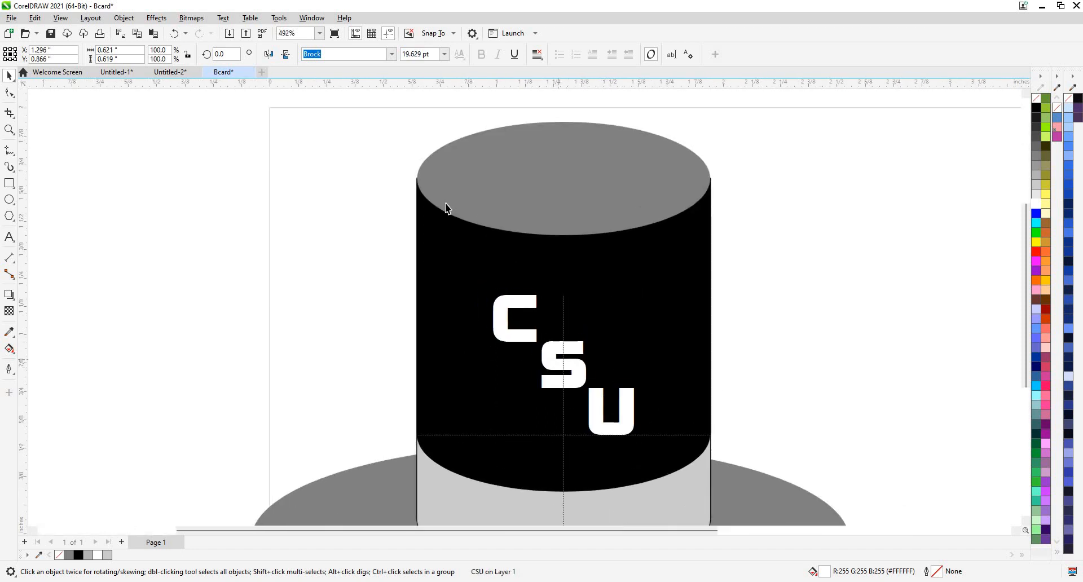
{"action": "scroll", "coordinate": [447, 204], "scroll_direction": "down", "scroll_amount": 1}
{"action": "scroll", "coordinate": [293, 190], "scroll_direction": "down", "scroll_amount": 2}
{"action": "left_click", "coordinate": [712, 460]}
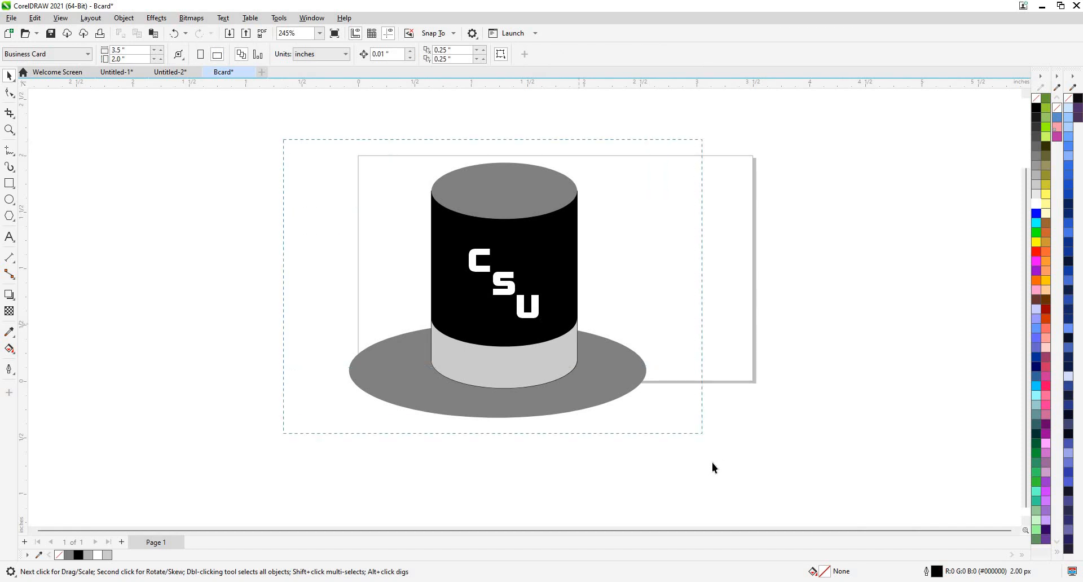
Undo the hat grouping and remove the black outline from the light grey hat band.
{"action": "left_click_drag", "start_coordinate": [712, 463], "coordinate": [712, 462]}
{"action": "left_click", "coordinate": [523, 380]}
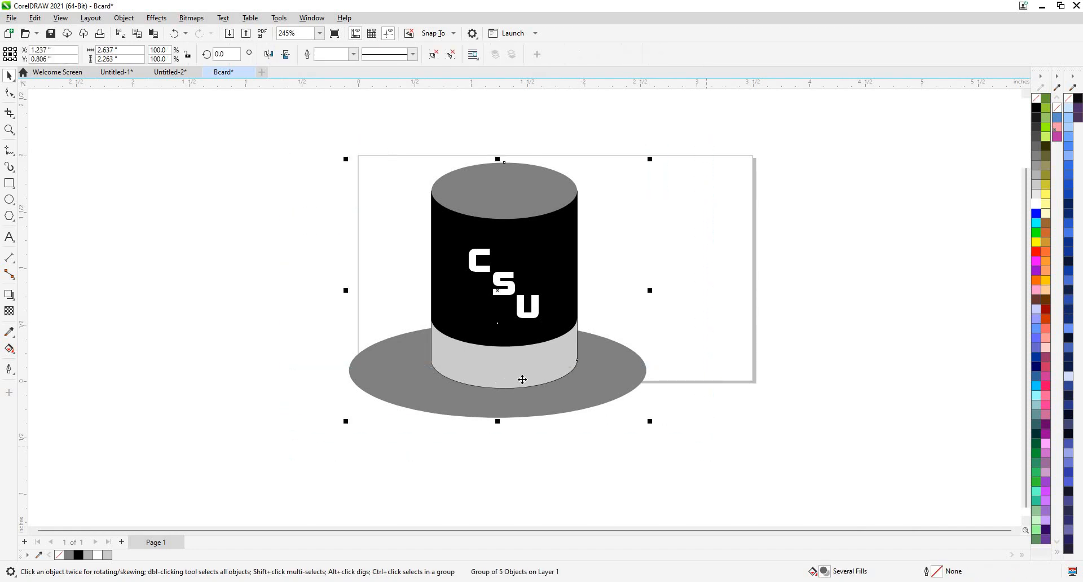
{"action": "scroll", "coordinate": [523, 379], "scroll_direction": "up", "scroll_amount": 2}
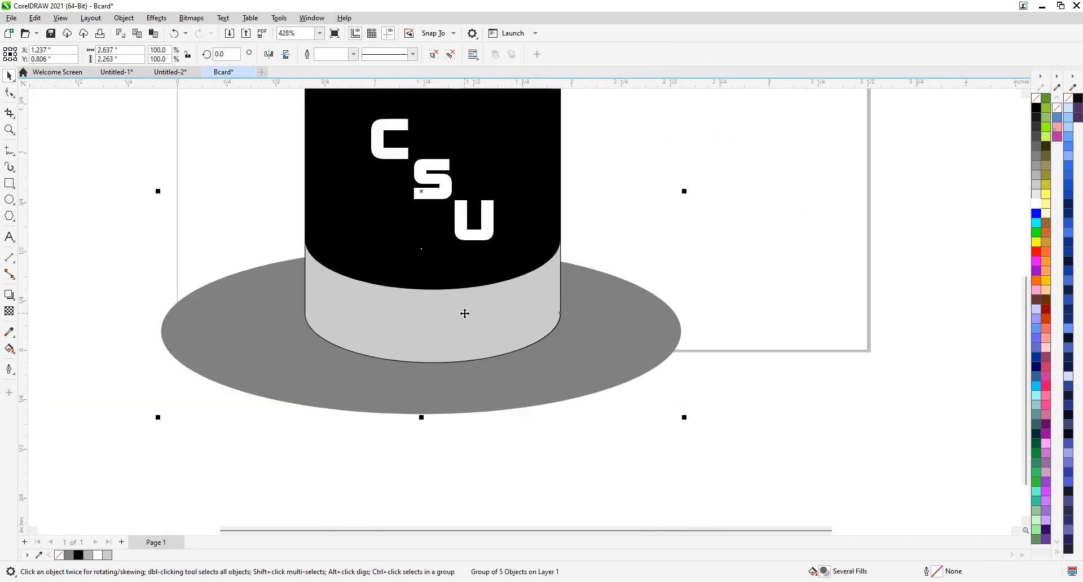
{"action": "key", "text": "ctrl+z"}
{"action": "left_click", "coordinate": [480, 333]}
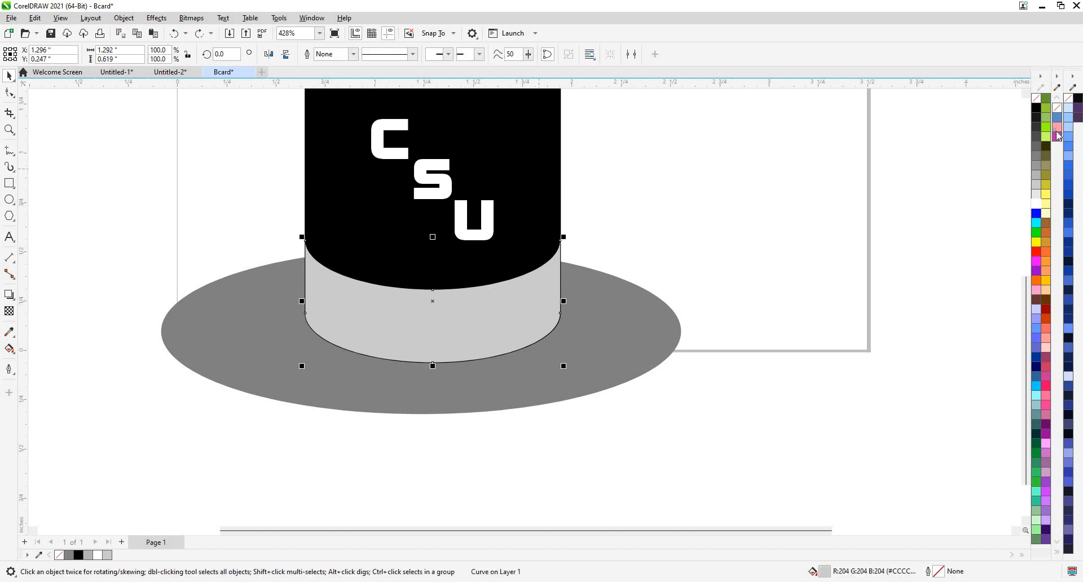
{"action": "right_click", "coordinate": [1035, 99]}
{"action": "left_click", "coordinate": [1022, 105]}
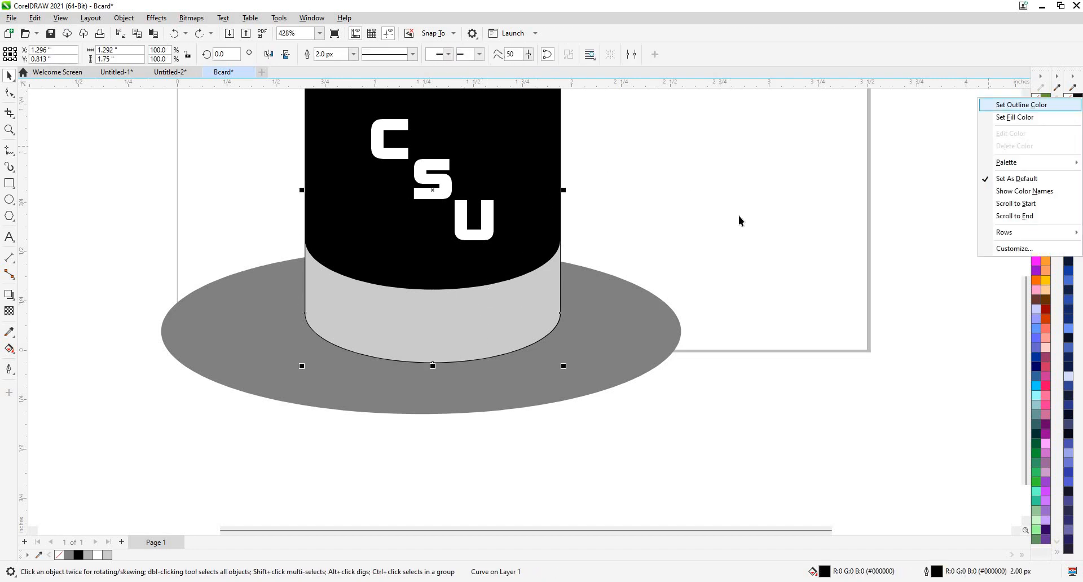
Group all hat parts together with the CSU text.
{"action": "left_click", "coordinate": [228, 109]}
{"action": "scroll", "coordinate": [469, 409], "scroll_direction": "down", "scroll_amount": 2}
{"action": "left_click_drag", "start_coordinate": [225, 109], "coordinate": [706, 472]}
{"action": "key", "text": "ctrl+g"}
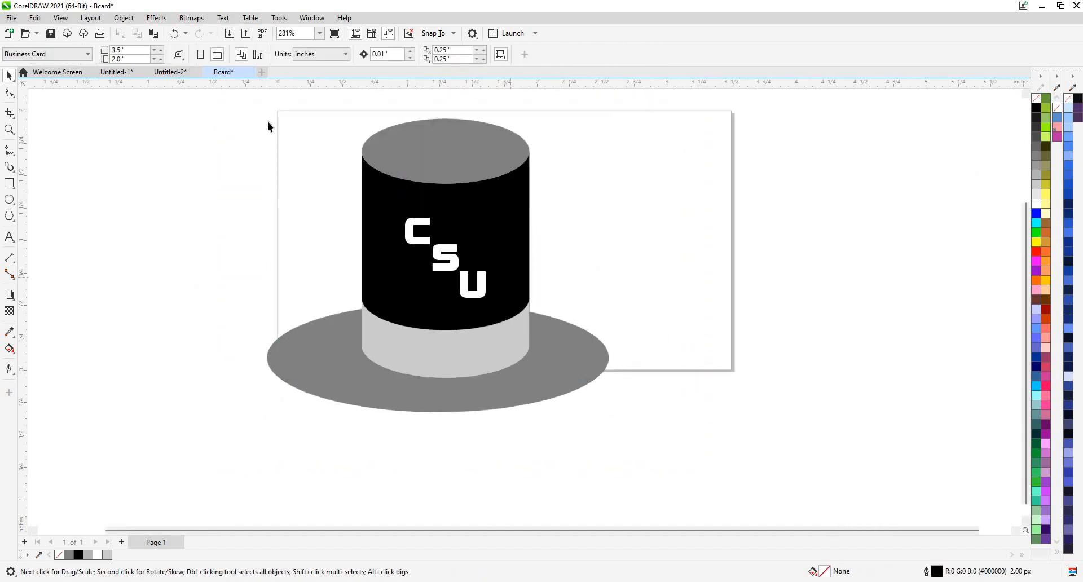
Shrink the hat logo to about 44% and move it toward the card's top-left.
{"action": "left_click_drag", "start_coordinate": [335, 196], "coordinate": [412, 269]}
{"action": "left_click_drag", "start_coordinate": [544, 391], "coordinate": [390, 203]}
{"action": "scroll", "coordinate": [390, 204], "scroll_direction": "up", "scroll_amount": 2}
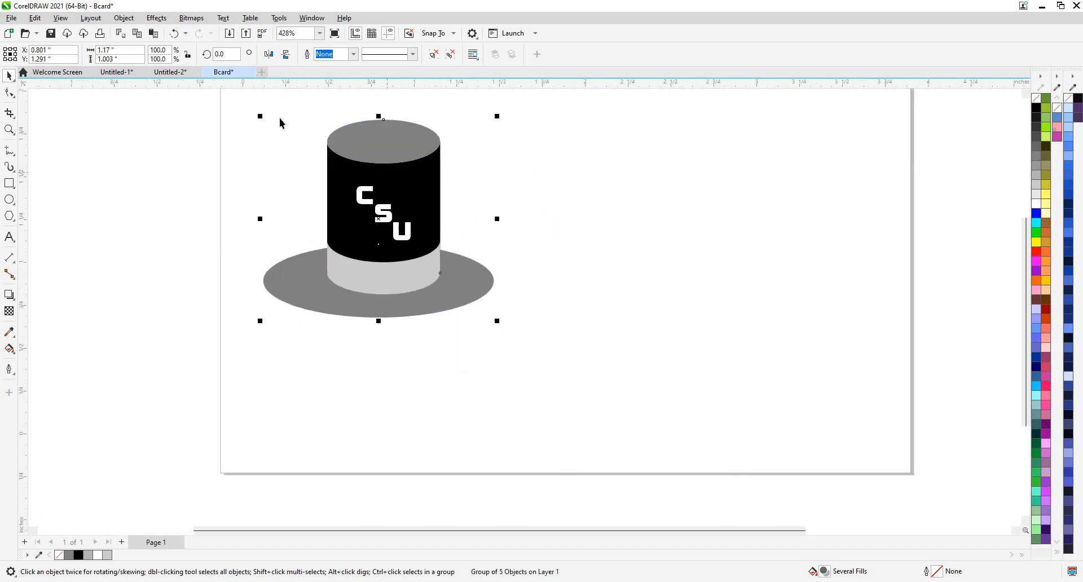
{"action": "left_click_drag", "start_coordinate": [262, 120], "coordinate": [291, 143]}
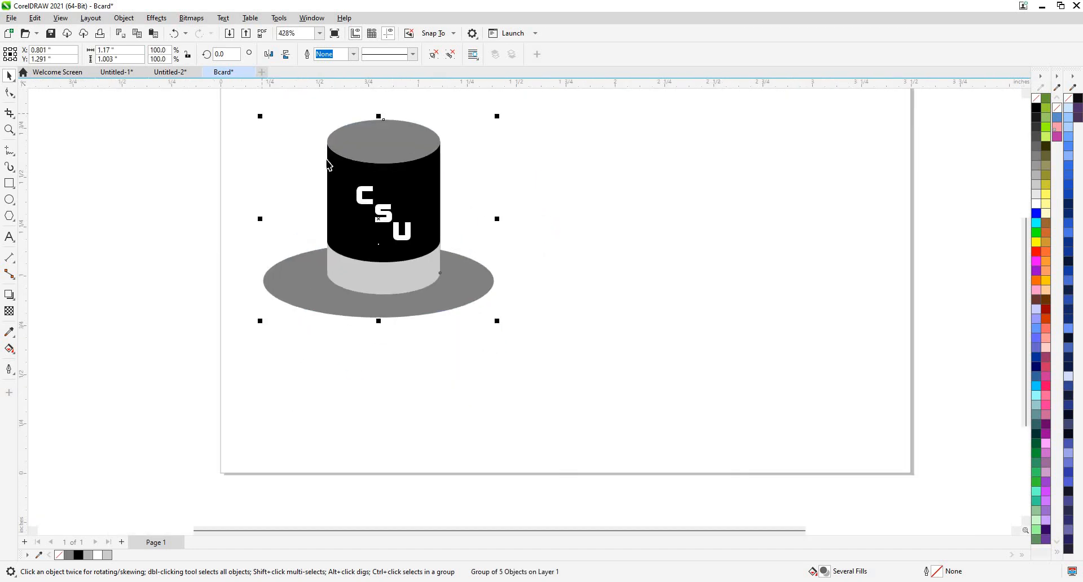
{"action": "left_click", "coordinate": [589, 232]}
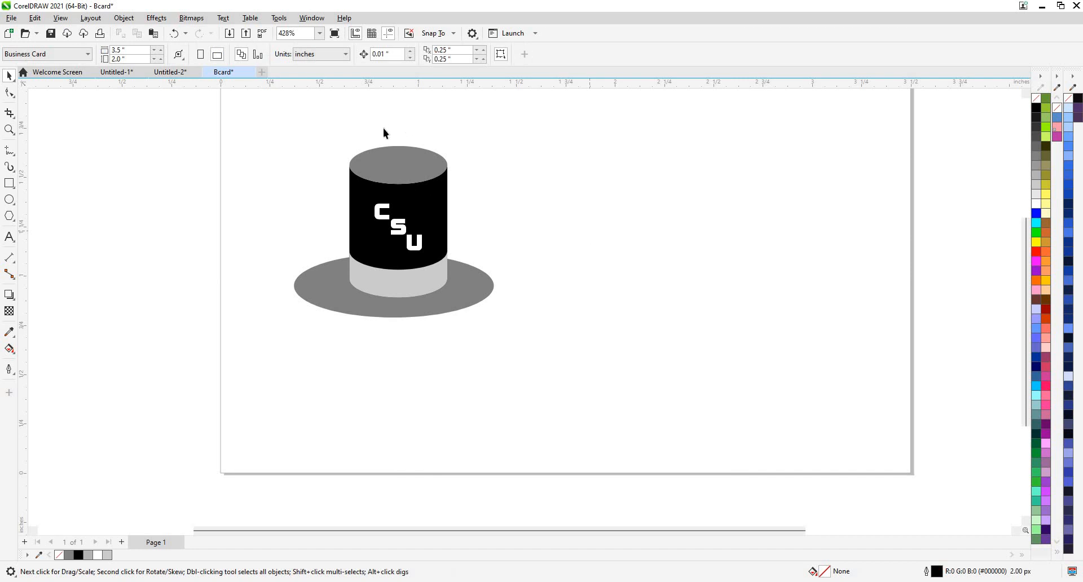
Scale the hat logo down further to about 85%.
{"action": "scroll", "coordinate": [405, 189], "scroll_direction": "up", "scroll_amount": 2}
{"action": "left_click", "coordinate": [404, 189]}
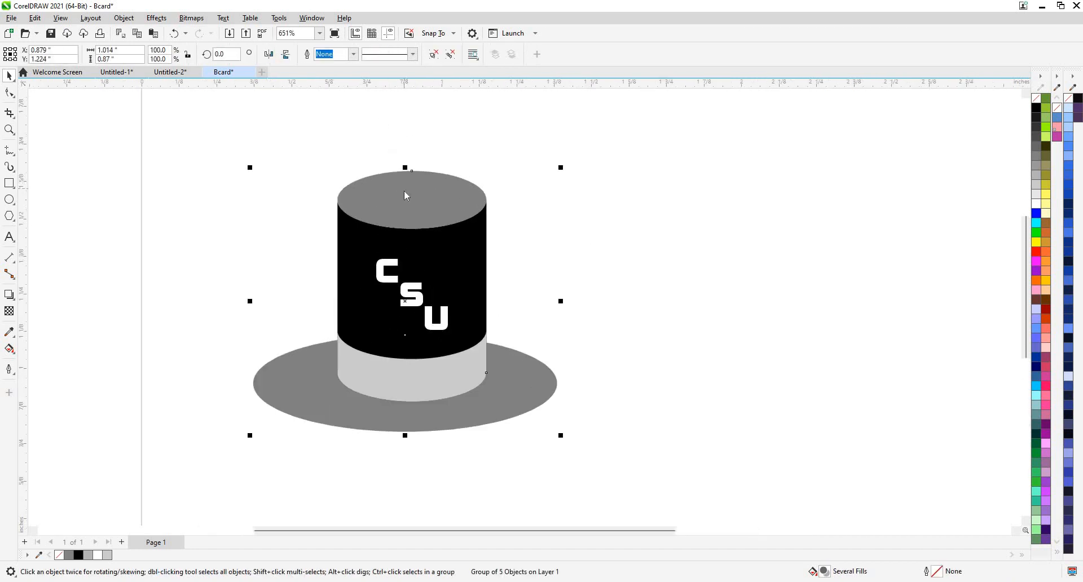
{"action": "right_click", "coordinate": [449, 315]}
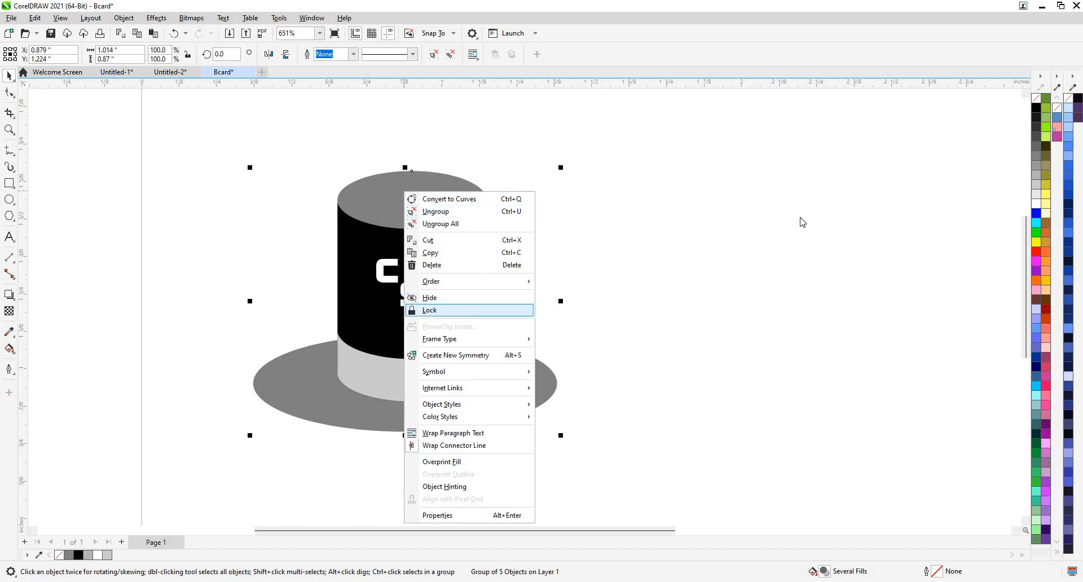
{"action": "left_click", "coordinate": [719, 231]}
{"action": "scroll", "coordinate": [588, 387], "scroll_direction": "down", "scroll_amount": 3}
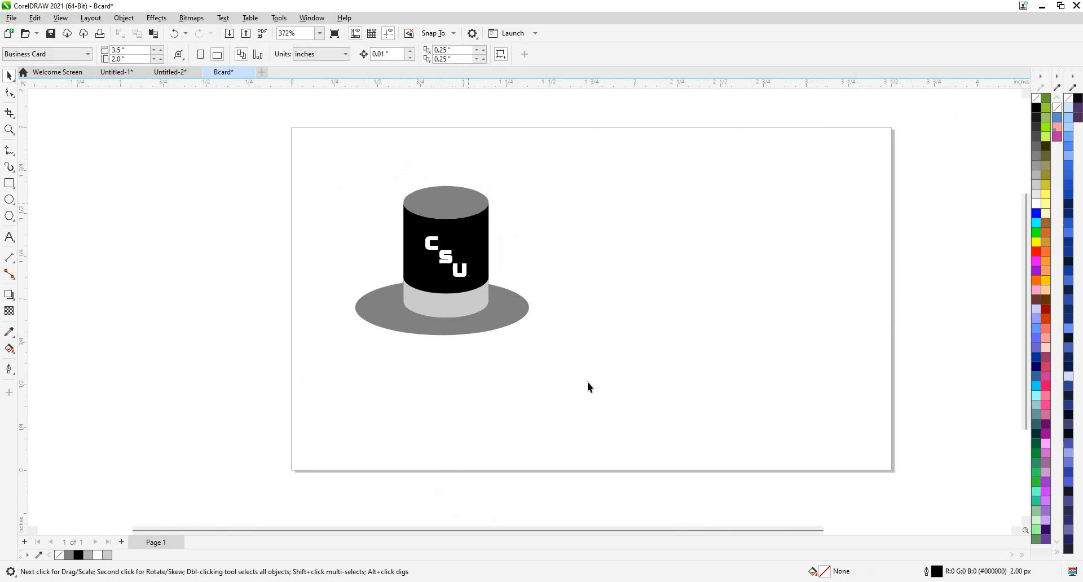
{"action": "left_click", "coordinate": [442, 331]}
{"action": "left_click_drag", "start_coordinate": [536, 343], "coordinate": [408, 230]}
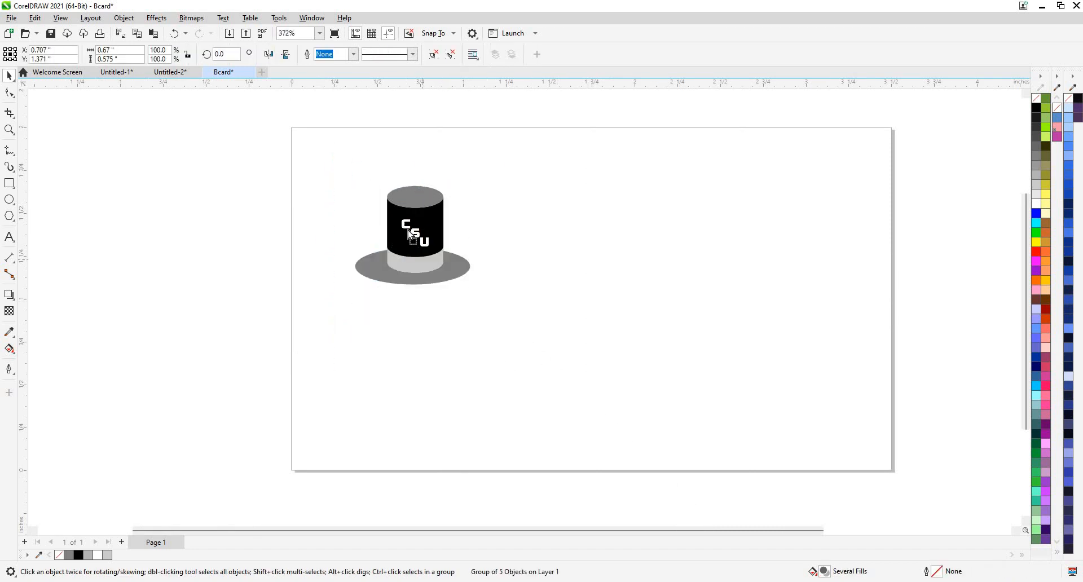
{"action": "left_click", "coordinate": [524, 261]}
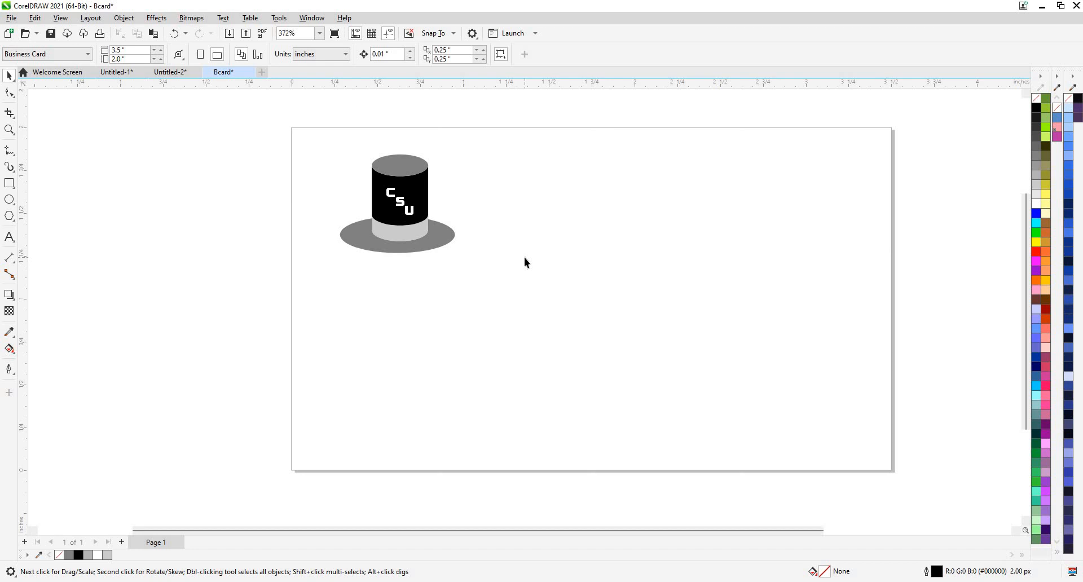
{"action": "left_click", "coordinate": [14, 242]}
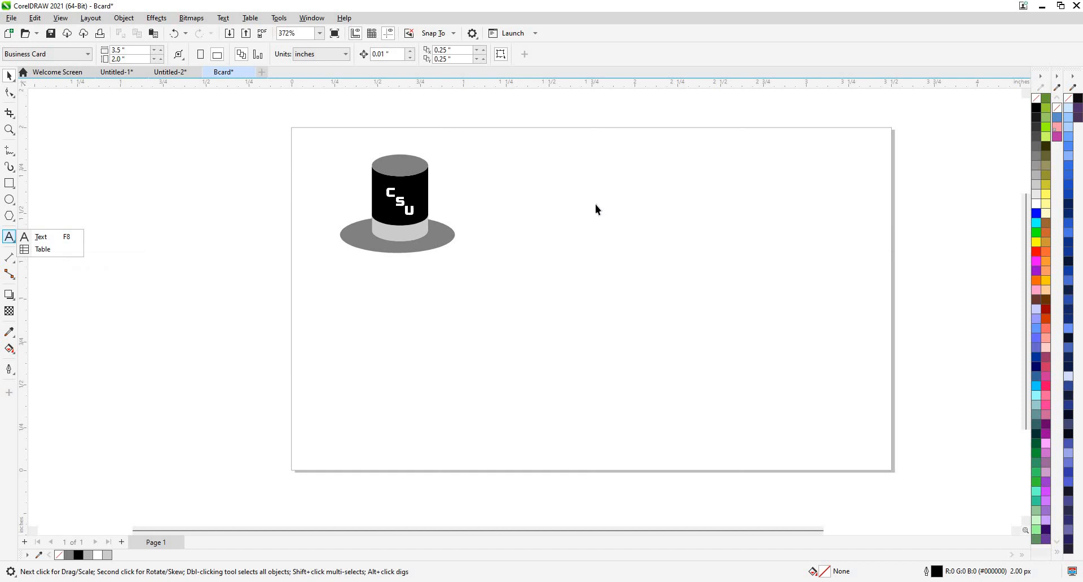
Type 'Chimney Sweep United' as a new text line to the right of the hat logo.
{"action": "left_click", "coordinate": [9, 239]}
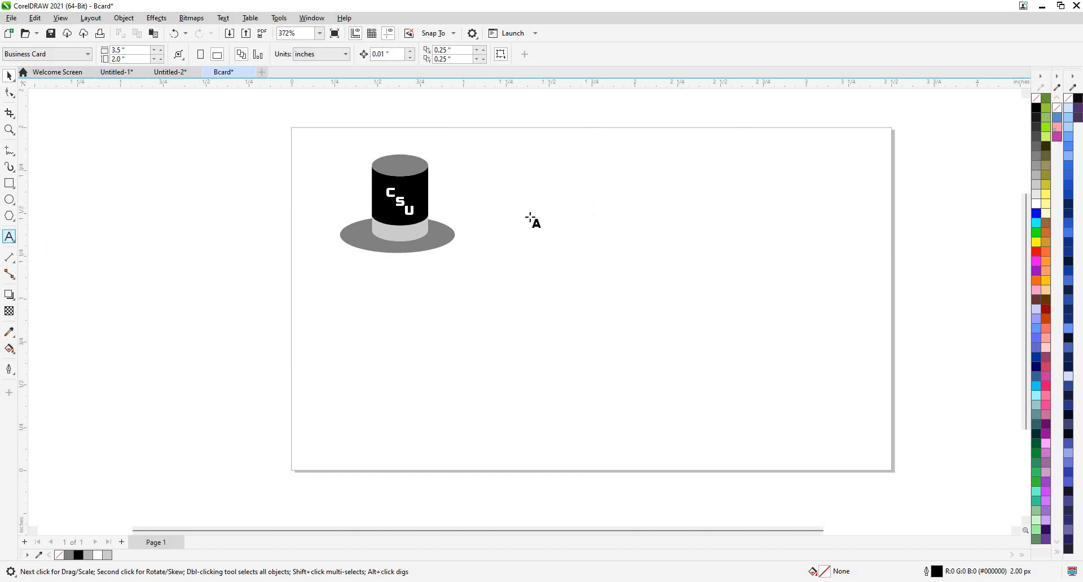
{"action": "left_click", "coordinate": [544, 204]}
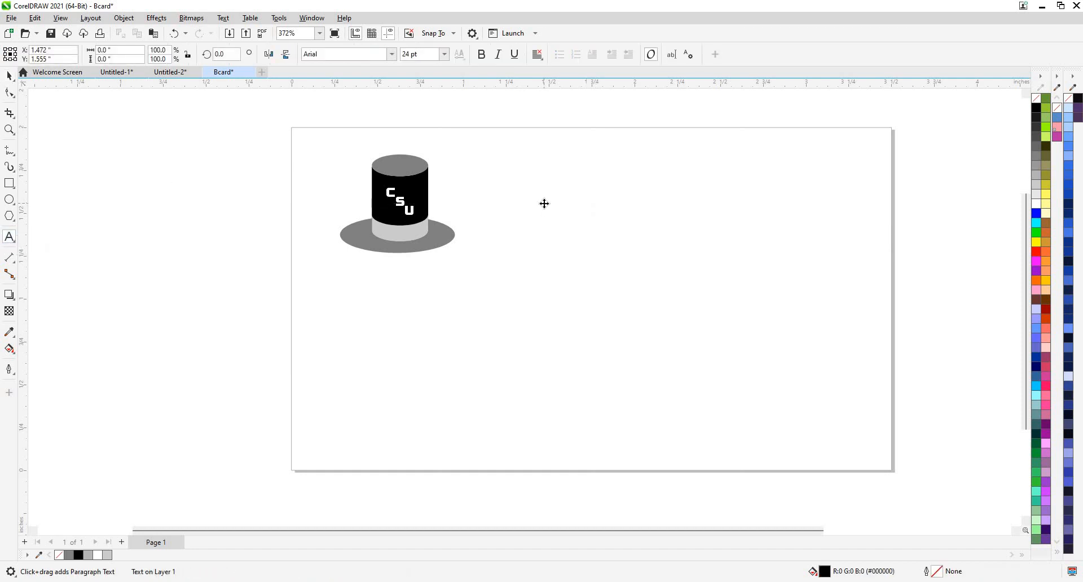
{"action": "type", "text": "Chimn"}
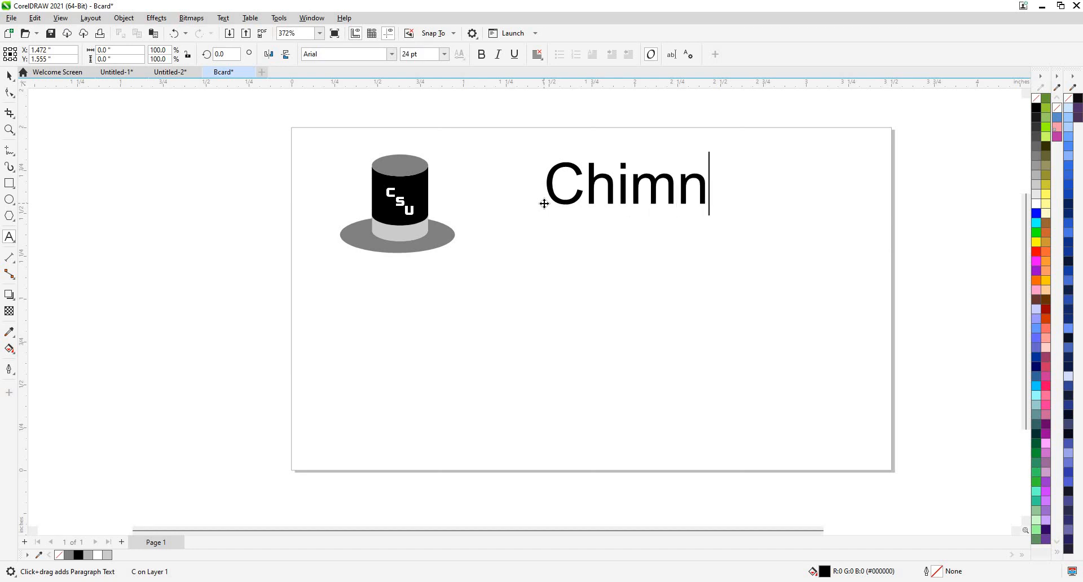
{"action": "type", "text": "ey "}
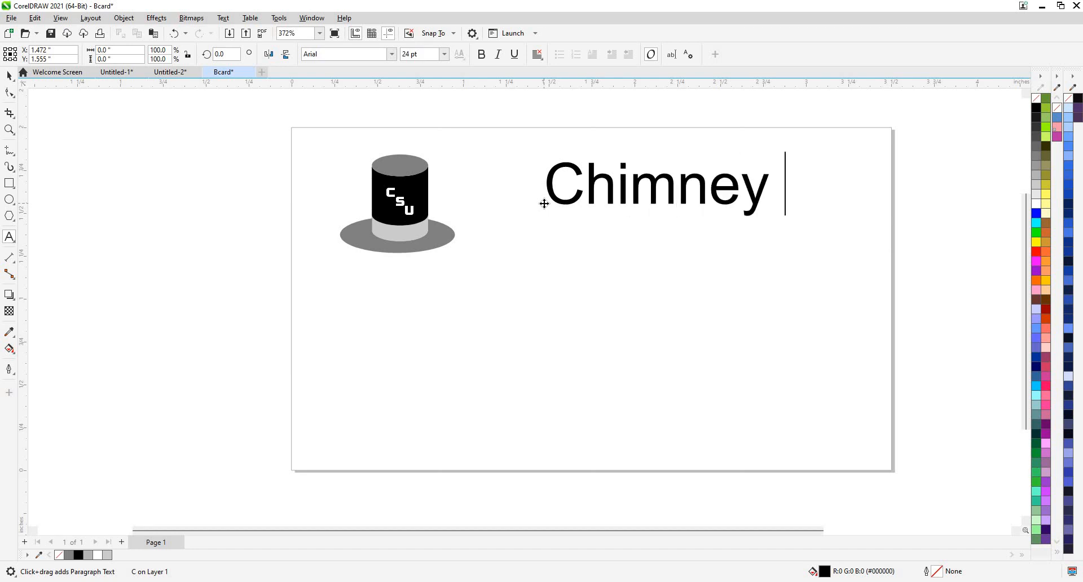
{"action": "type", "text": "Swee"}
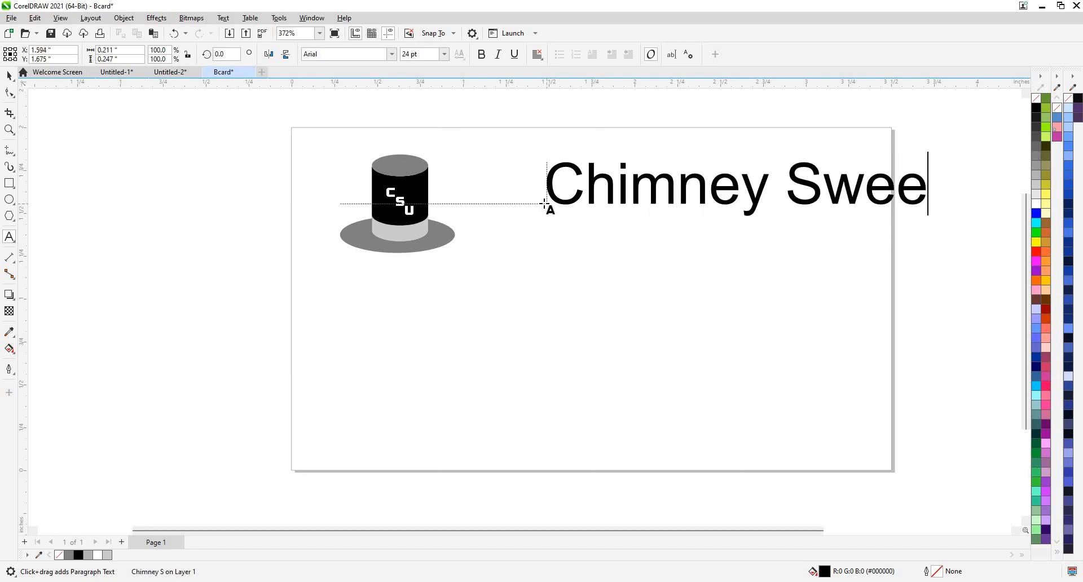
{"action": "type", "text": "p Uni"}
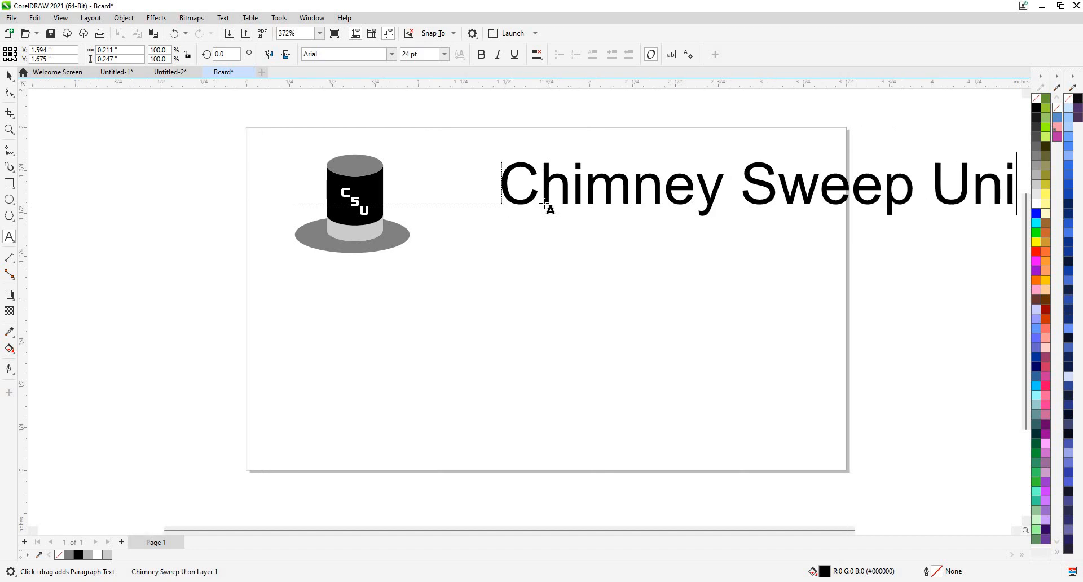
{"action": "type", "text": "ted"}
{"action": "left_click", "coordinate": [11, 76]}
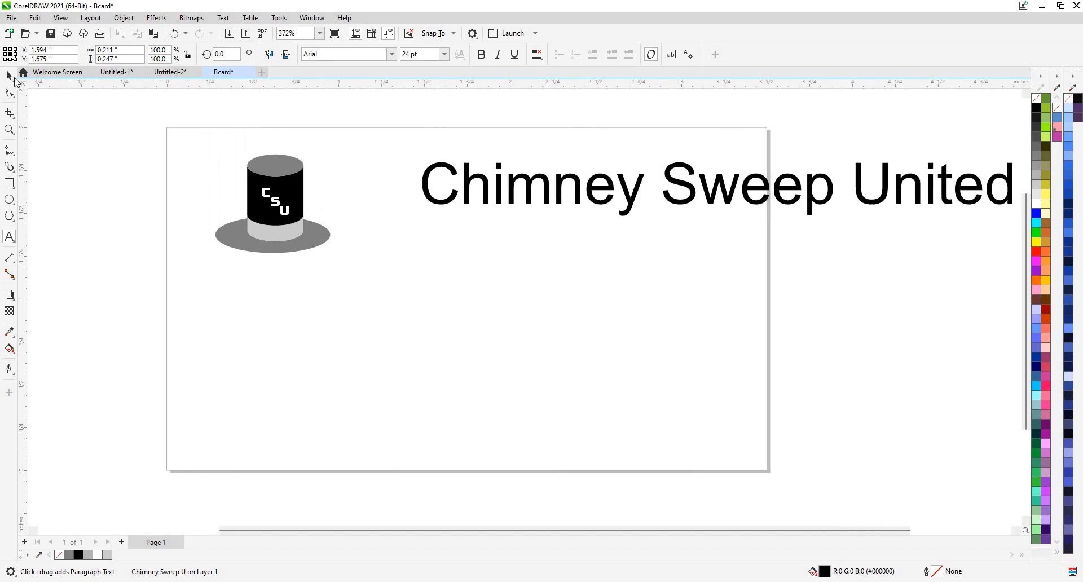
Set the title in Brock and shrink it to about half size, roughly 12.3 pt.
{"action": "left_click", "coordinate": [391, 54]}
{"action": "left_click", "coordinate": [361, 89]}
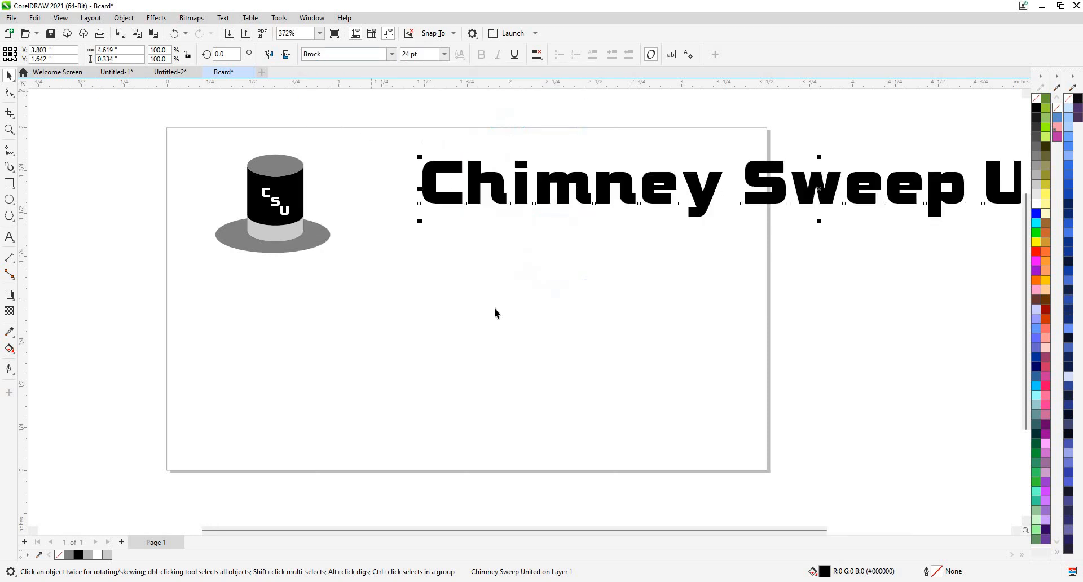
{"action": "scroll", "coordinate": [905, 186], "scroll_direction": "down", "scroll_amount": 1}
{"action": "scroll", "coordinate": [931, 182], "scroll_direction": "down", "scroll_amount": 2}
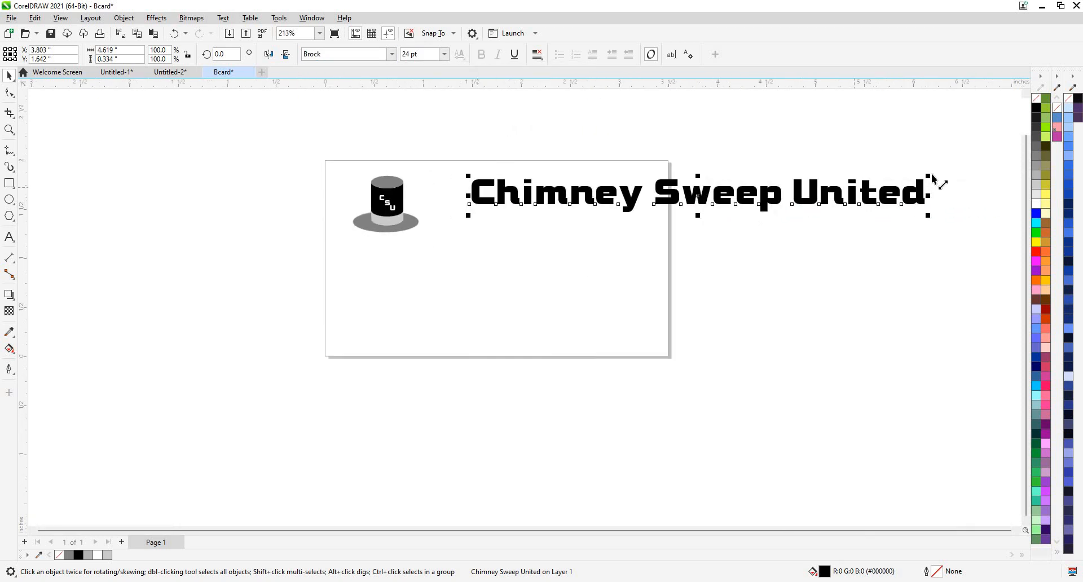
{"action": "left_click_drag", "start_coordinate": [824, 184], "coordinate": [609, 195]}
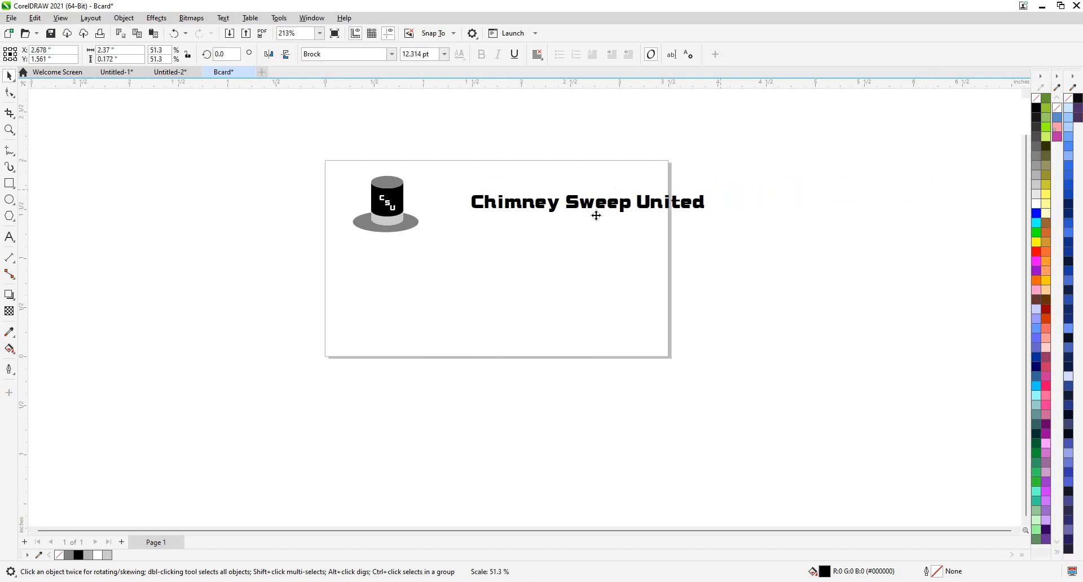
Move the hat logo up-left and position the title alongside it.
{"action": "scroll", "coordinate": [609, 185], "scroll_direction": "up", "scroll_amount": 2}
{"action": "left_click_drag", "start_coordinate": [519, 210], "coordinate": [452, 211]}
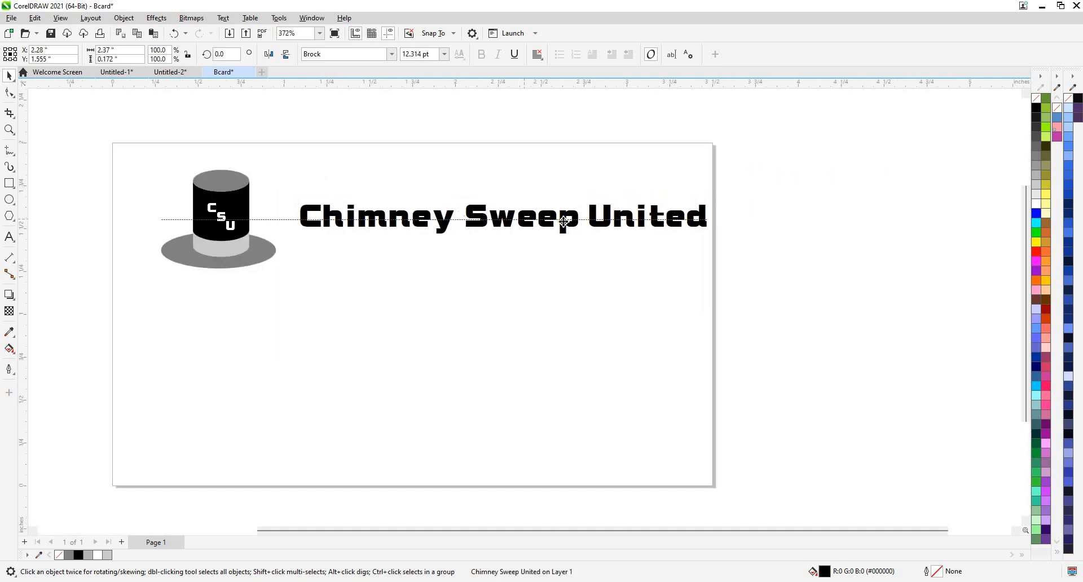
{"action": "scroll", "coordinate": [446, 197], "scroll_direction": "up", "scroll_amount": 1}
{"action": "scroll", "coordinate": [528, 226], "scroll_direction": "down", "scroll_amount": 1}
{"action": "left_click_drag", "start_coordinate": [138, 162], "coordinate": [256, 285]}
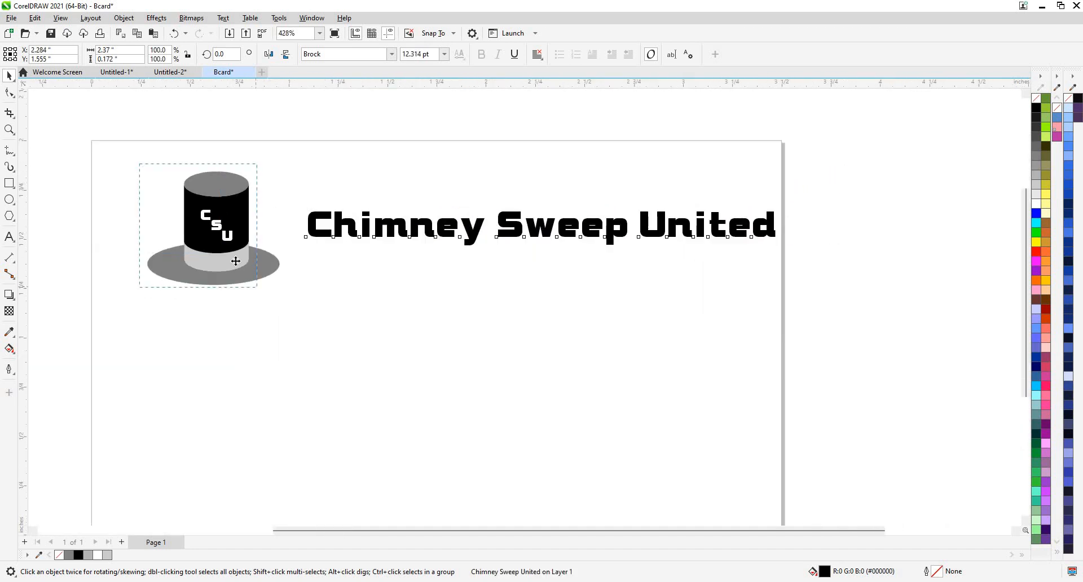
{"action": "left_click_drag", "start_coordinate": [212, 257], "coordinate": [179, 257]}
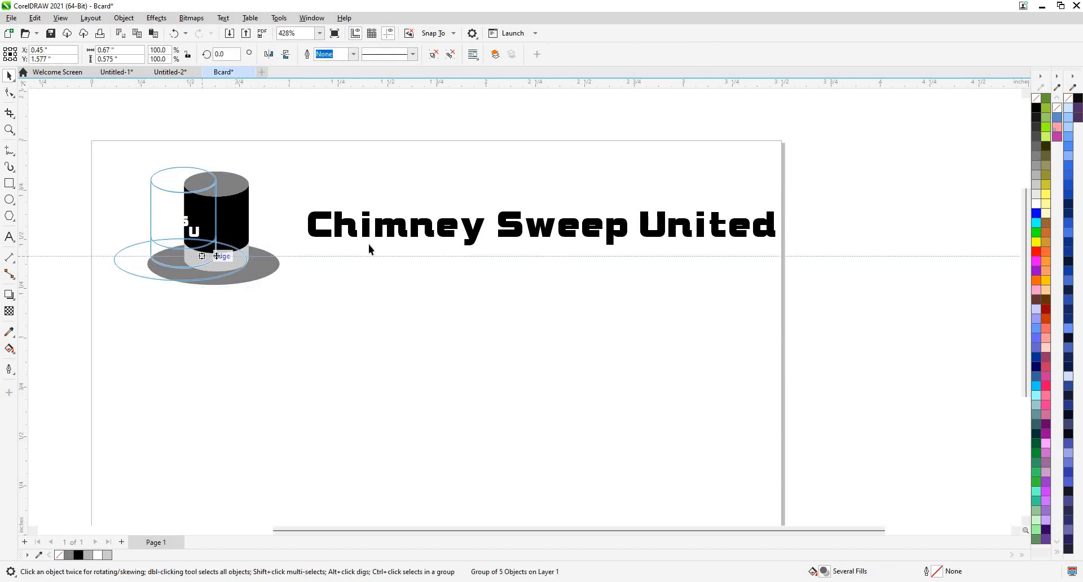
{"action": "left_click", "coordinate": [472, 237]}
{"action": "mouse_move", "coordinate": [517, 229]}
{"action": "left_mouse_down"}
{"action": "mouse_move", "coordinate": [491, 238]}
{"action": "mouse_move", "coordinate": [498, 231]}
{"action": "left_mouse_up"}
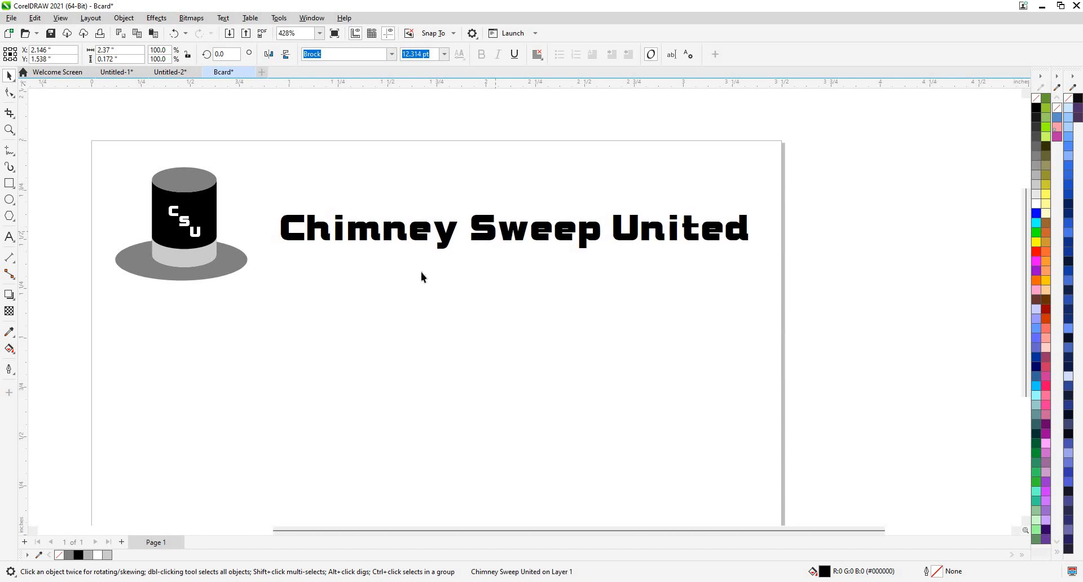
{"action": "scroll", "coordinate": [557, 286], "scroll_direction": "up", "scroll_amount": 2}
{"action": "left_click_drag", "start_coordinate": [557, 286], "coordinate": [676, 279]}
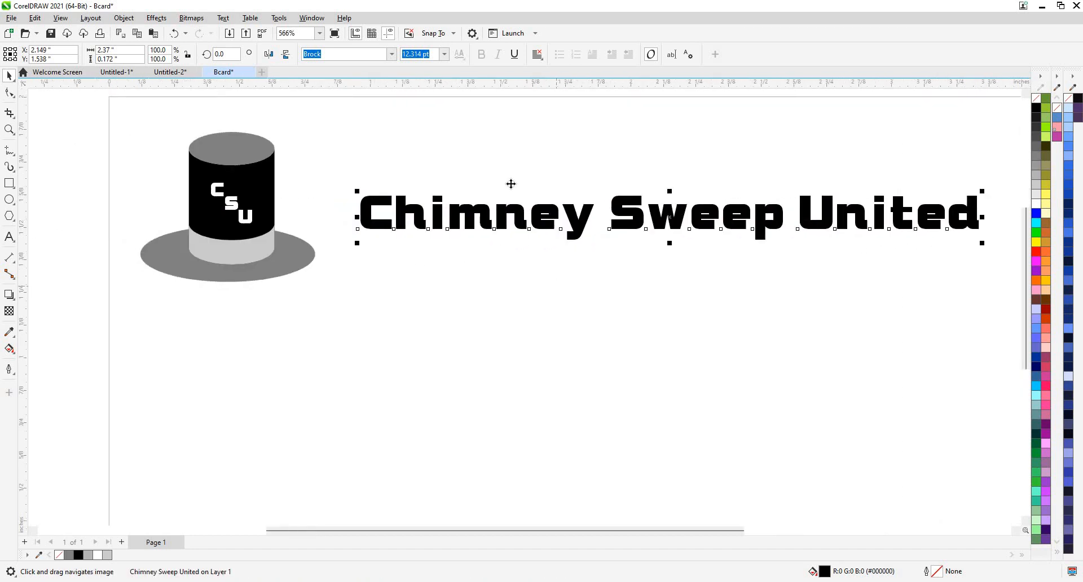
{"action": "scroll", "coordinate": [505, 243], "scroll_direction": "down", "scroll_amount": 4}
{"action": "left_click", "coordinate": [506, 243]}
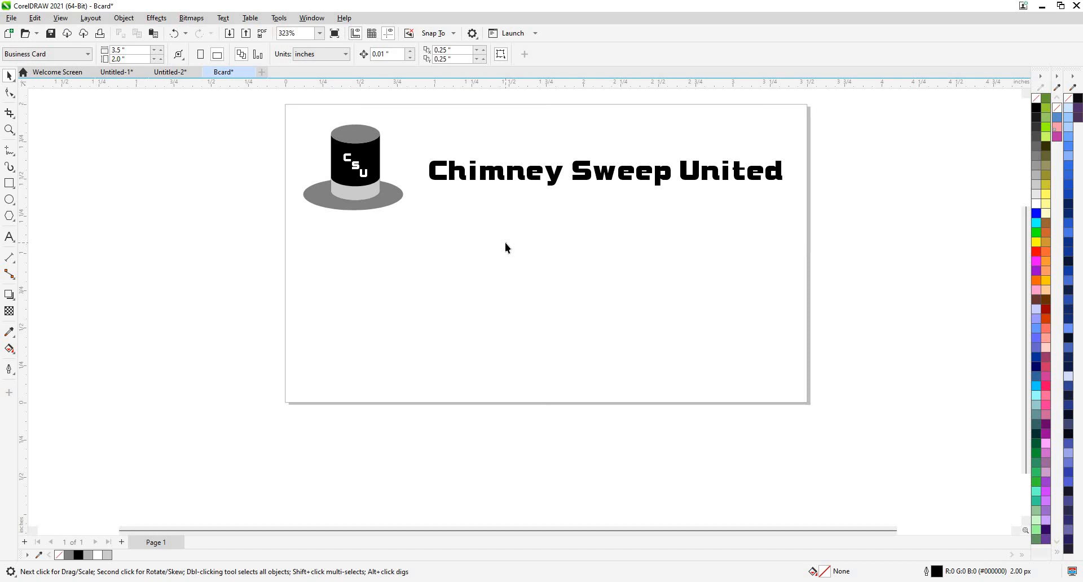
Type the business's street address as a 24 pt Arial text line below the title.
{"action": "left_click", "coordinate": [9, 237]}
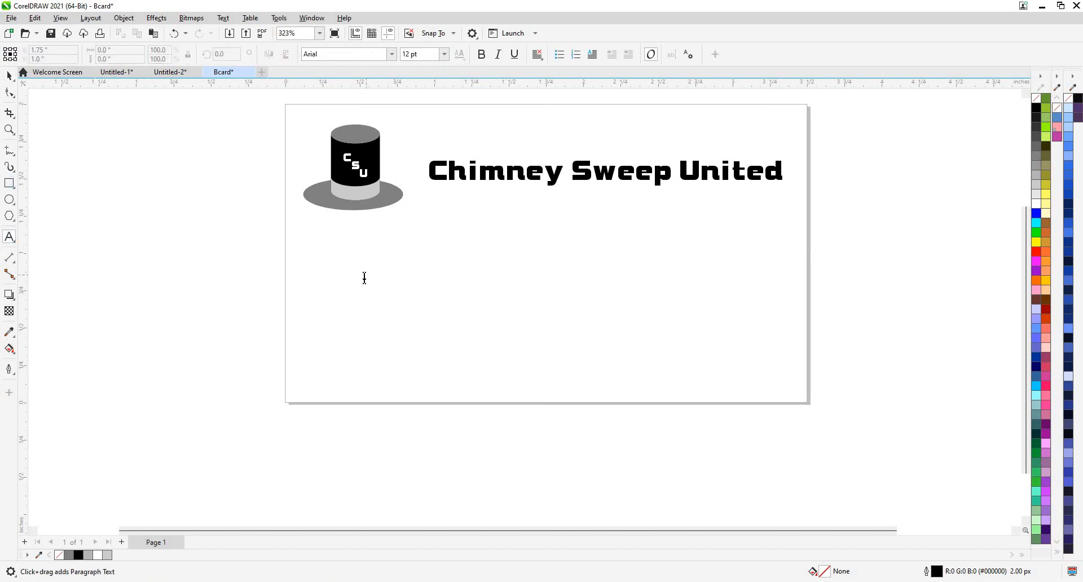
{"action": "left_click", "coordinate": [408, 278]}
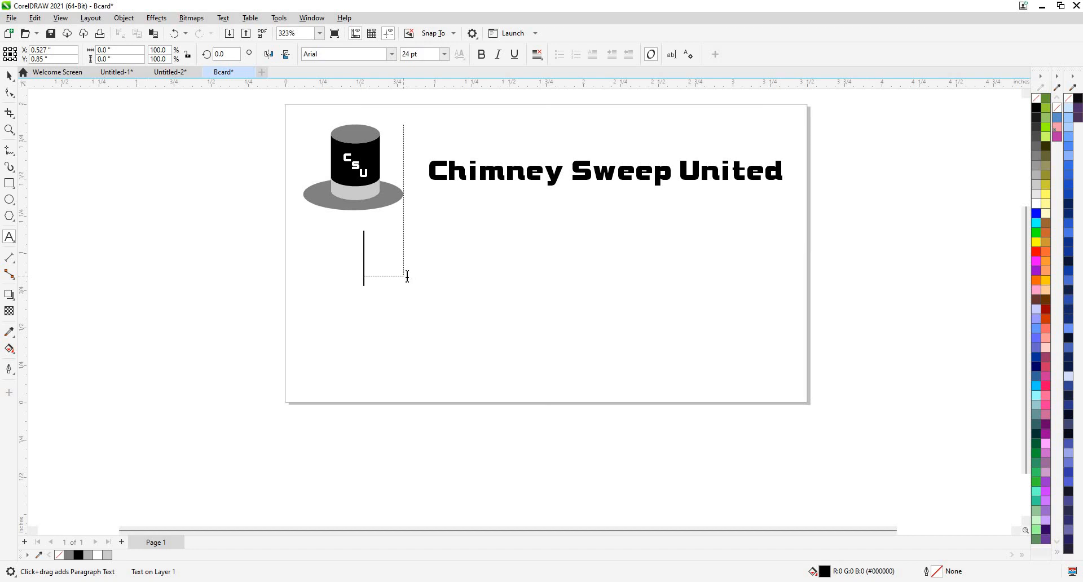
{"action": "type", "text": "123,"}
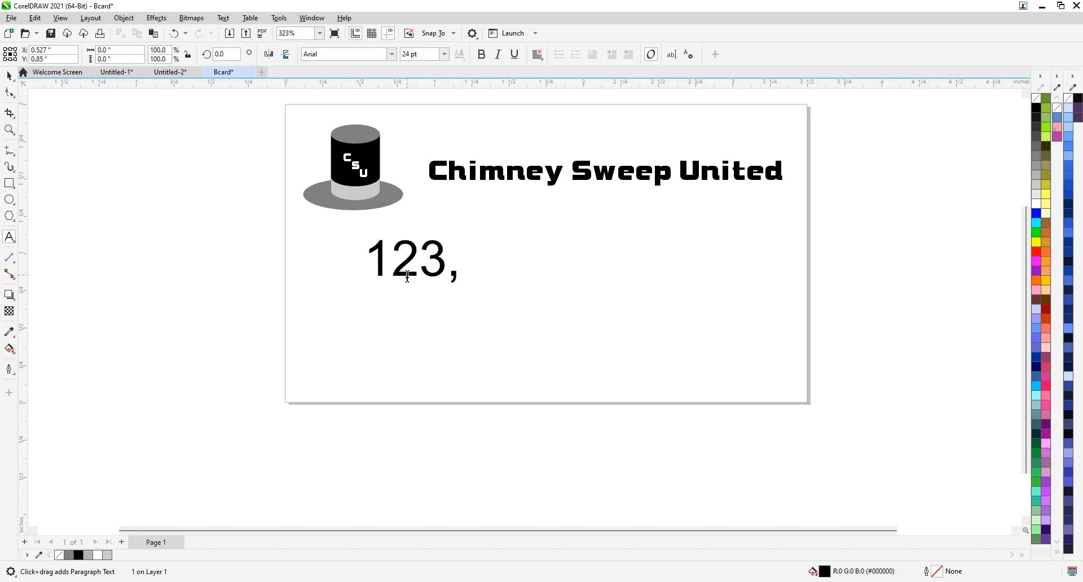
{"action": "type", "text": " Highwa"}
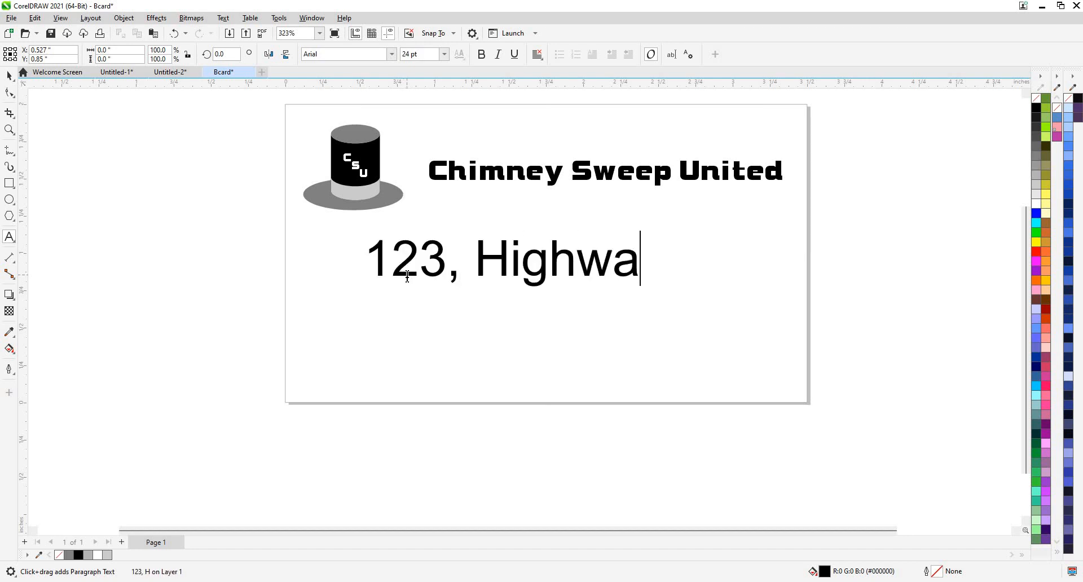
{"action": "type", "text": "y Stree"}
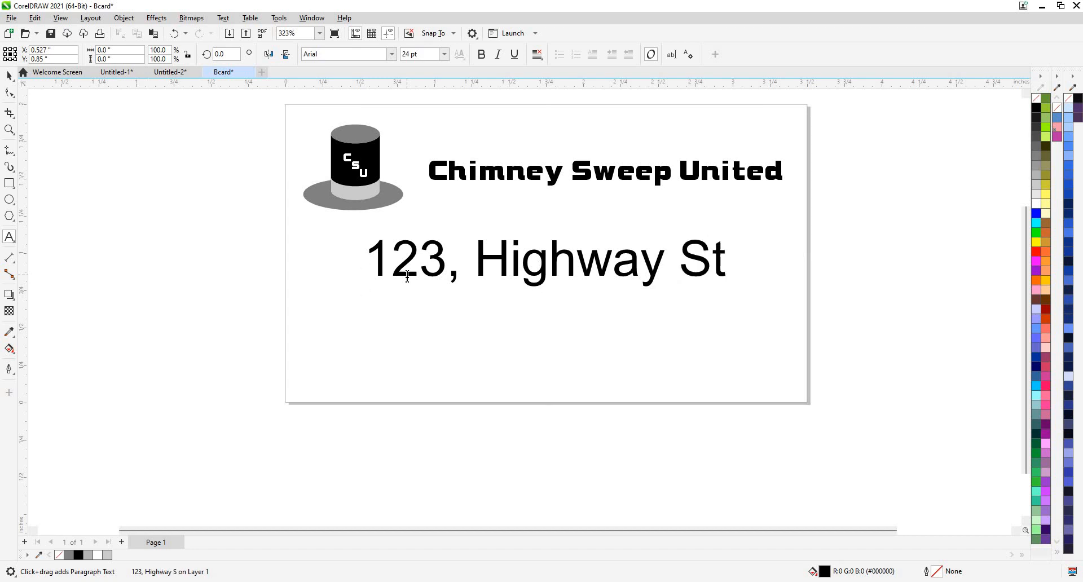
{"action": "type", "text": "t"}
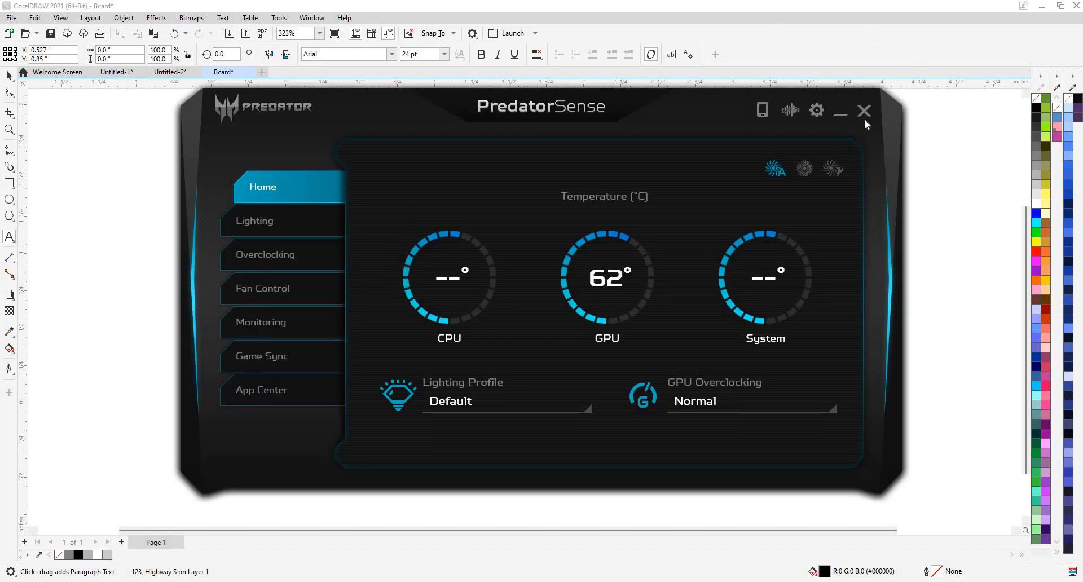
{"action": "left_click", "coordinate": [863, 112]}
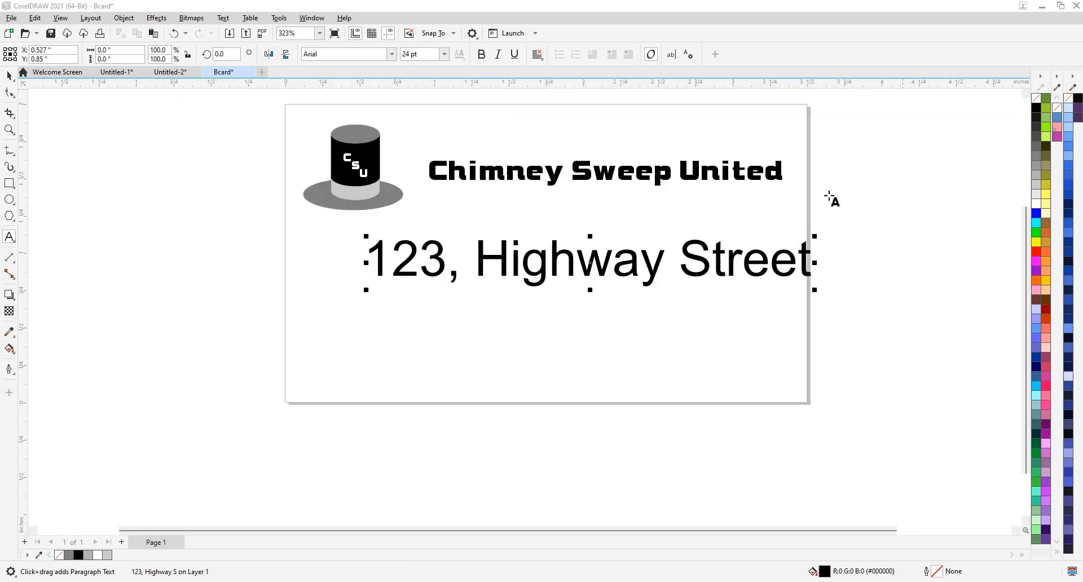
{"action": "left_click", "coordinate": [808, 258]}
{"action": "type", "text": ","}
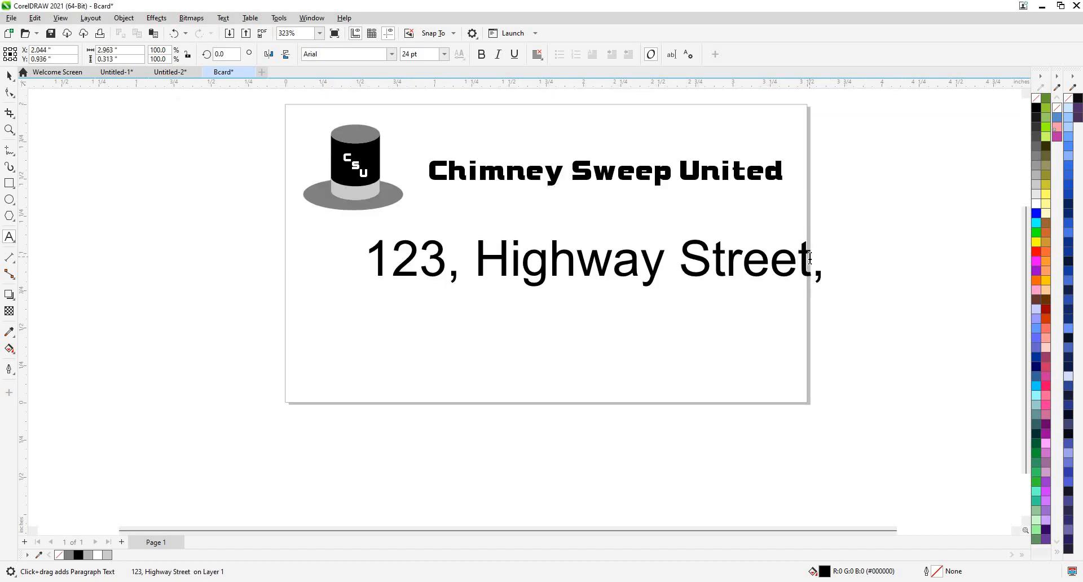
{"action": "type", "text": " N"}
{"action": "type", "text": "Y"}
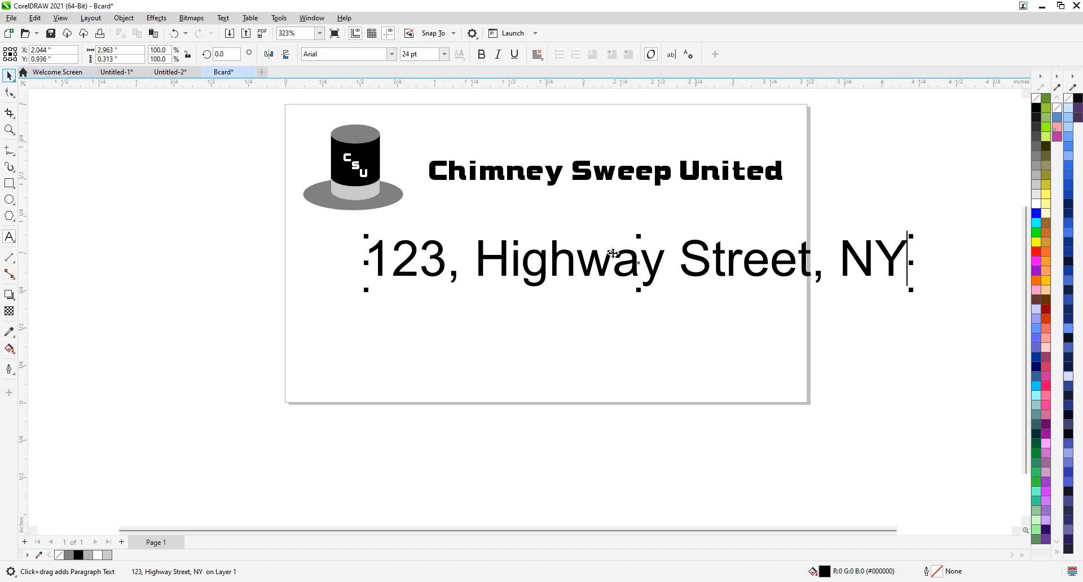
{"action": "left_click", "coordinate": [9, 75]}
{"action": "key", "text": "Escape"}
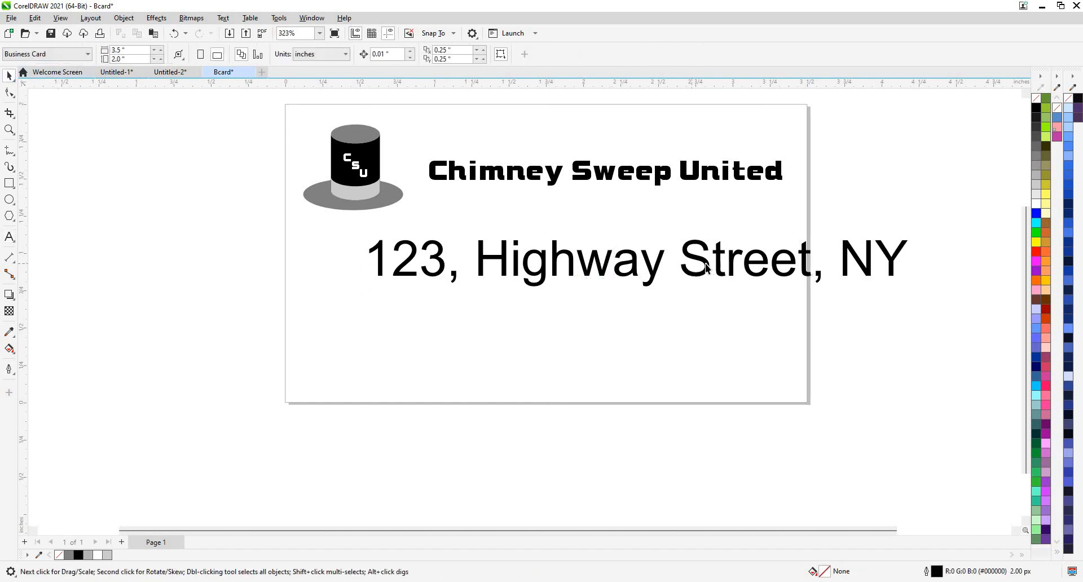
Resize the address text to 14 pt and switch its font from Arial to Roboto.
{"action": "key", "text": "Tab"}
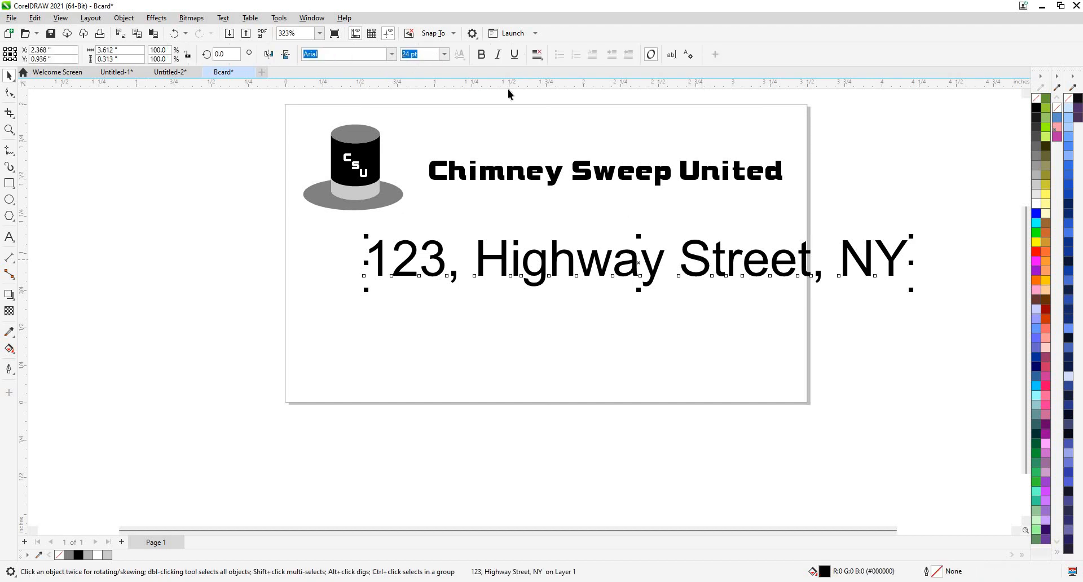
{"action": "left_click", "coordinate": [419, 54]}
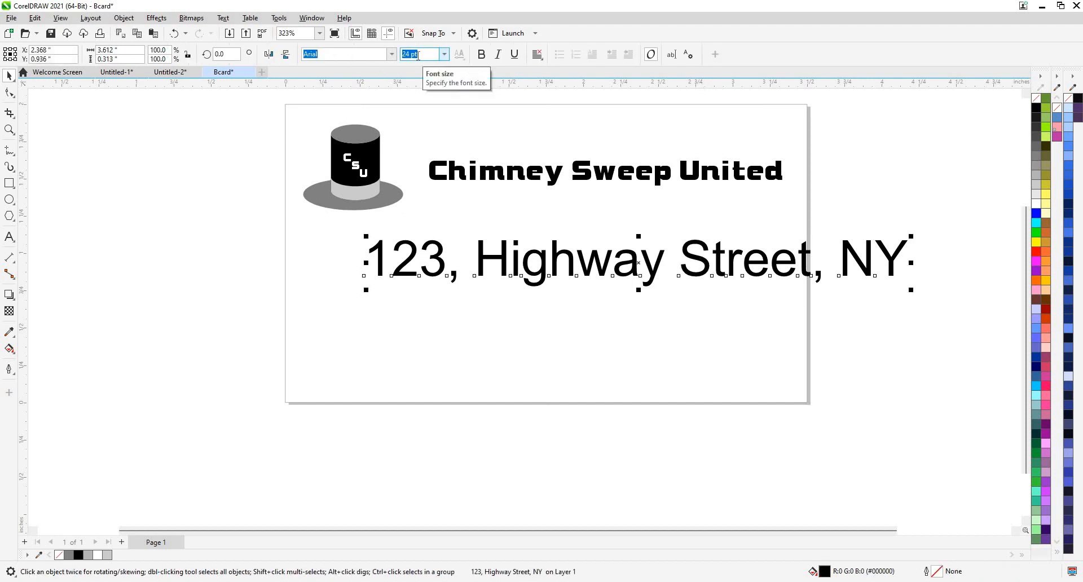
{"action": "left_click", "coordinate": [431, 55]}
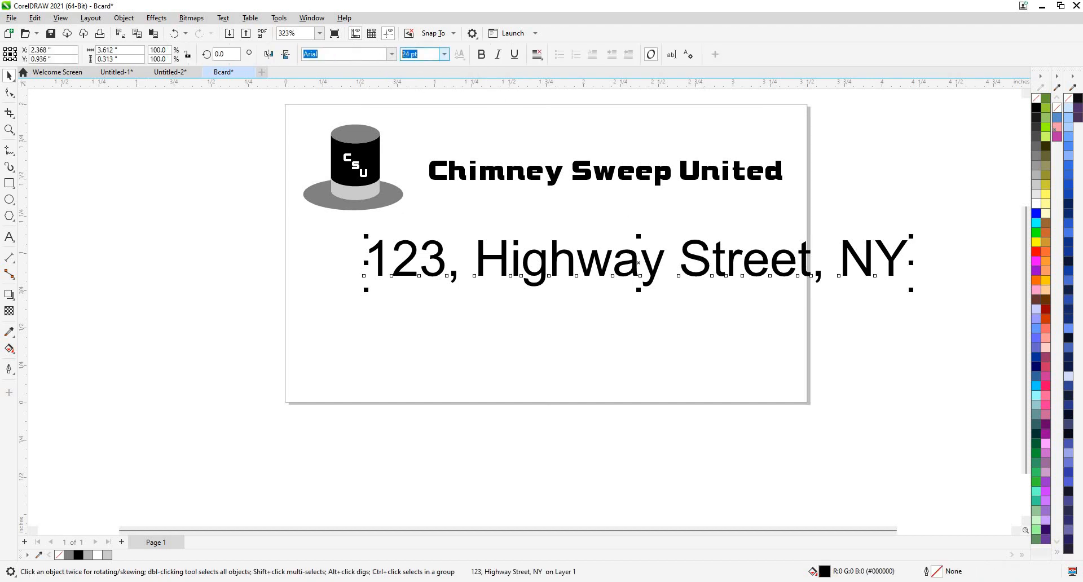
{"action": "type", "text": "14"}
{"action": "key", "text": "Return"}
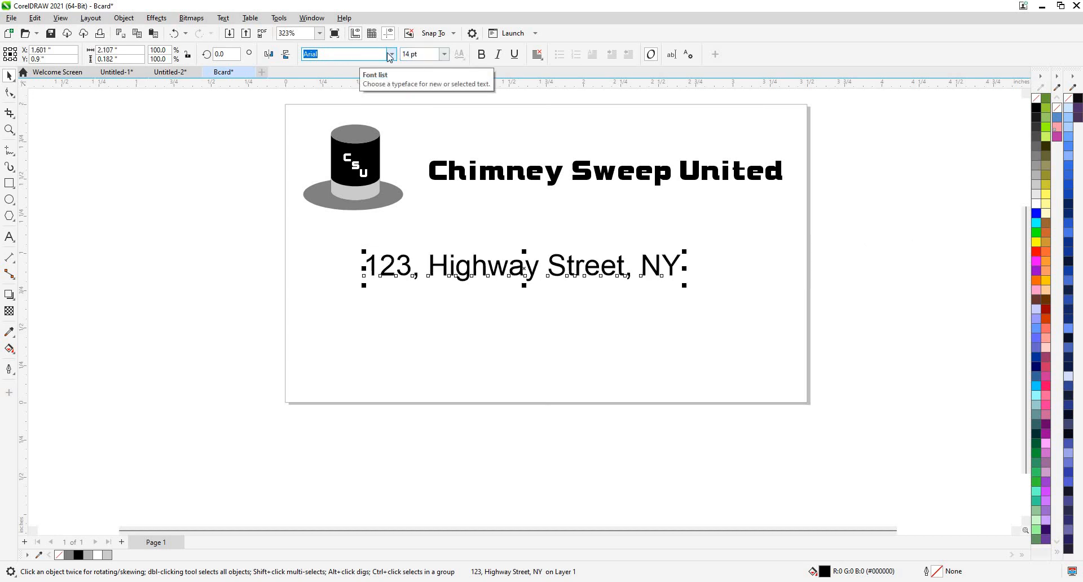
{"action": "left_click", "coordinate": [391, 54]}
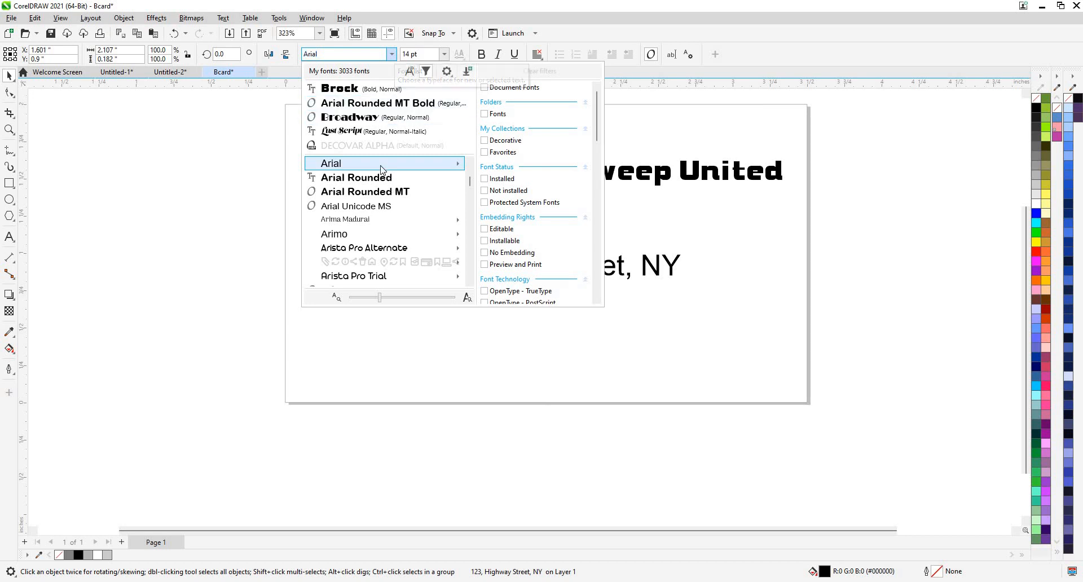
{"action": "mouse_move", "coordinate": [381, 168]}
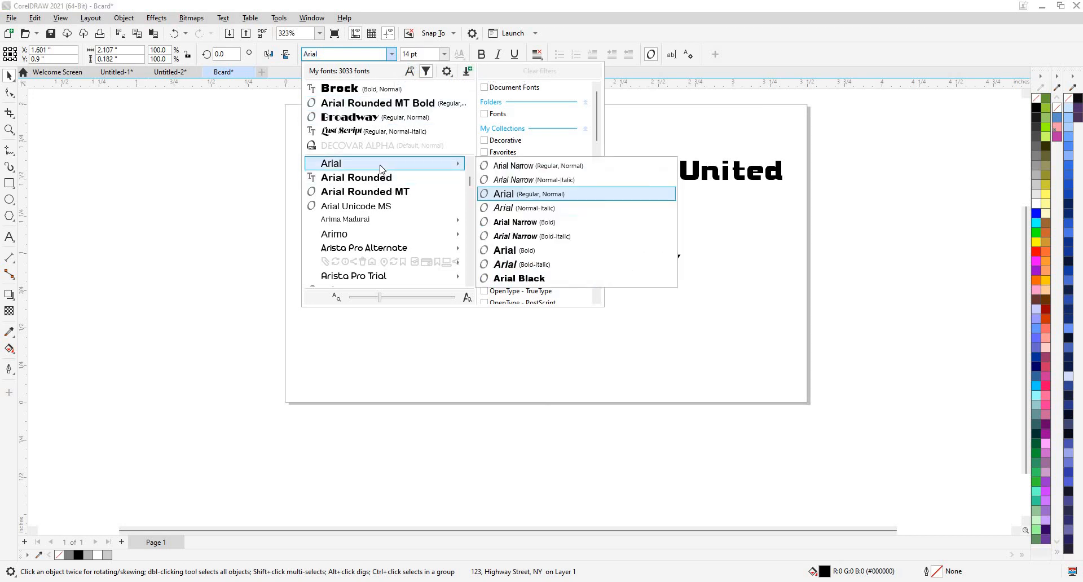
{"action": "key", "text": "Escape"}
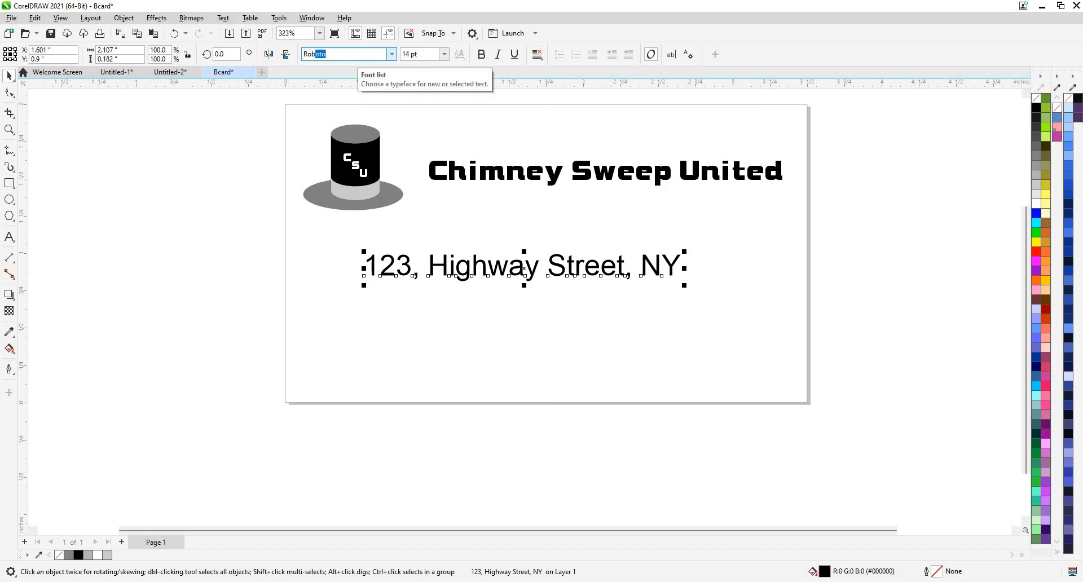
{"action": "key", "text": "Tab"}
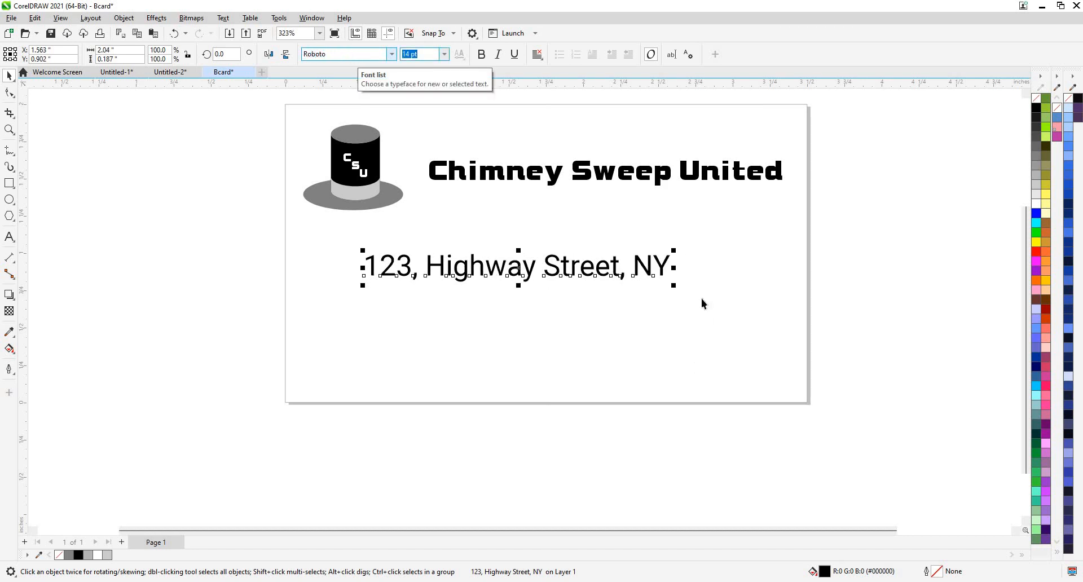
{"action": "left_click", "coordinate": [502, 274]}
{"action": "scroll", "coordinate": [502, 274], "scroll_direction": "up", "scroll_amount": 1}
Drag the address line down, aligned with the heading, near the card's bottom edge.
{"action": "left_click", "coordinate": [502, 273]}
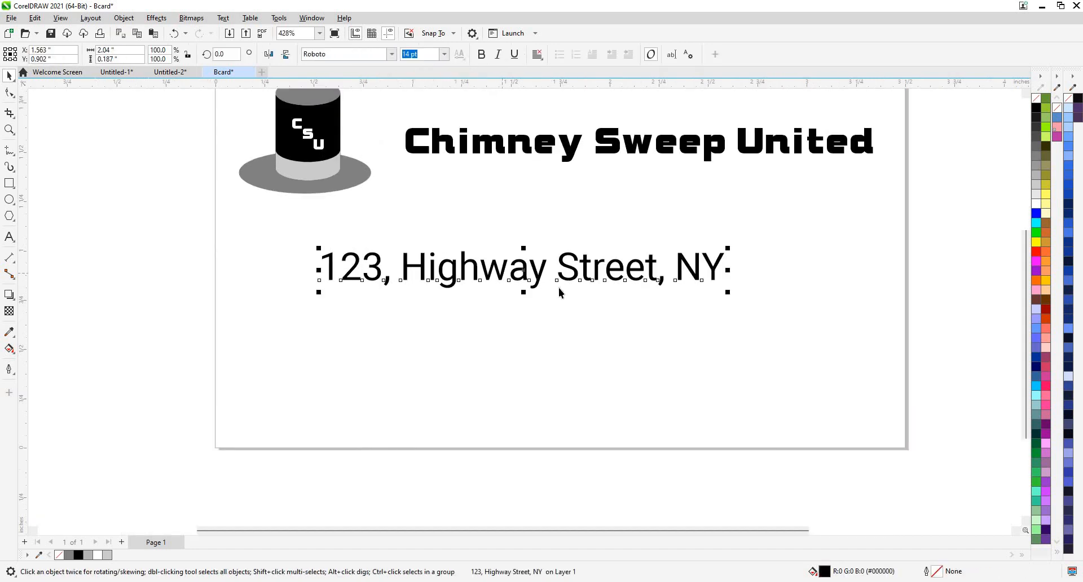
{"action": "key", "text": "Escape"}
{"action": "left_click_drag", "start_coordinate": [504, 273], "coordinate": [580, 346]}
{"action": "left_click_drag", "start_coordinate": [584, 389], "coordinate": [612, 261]}
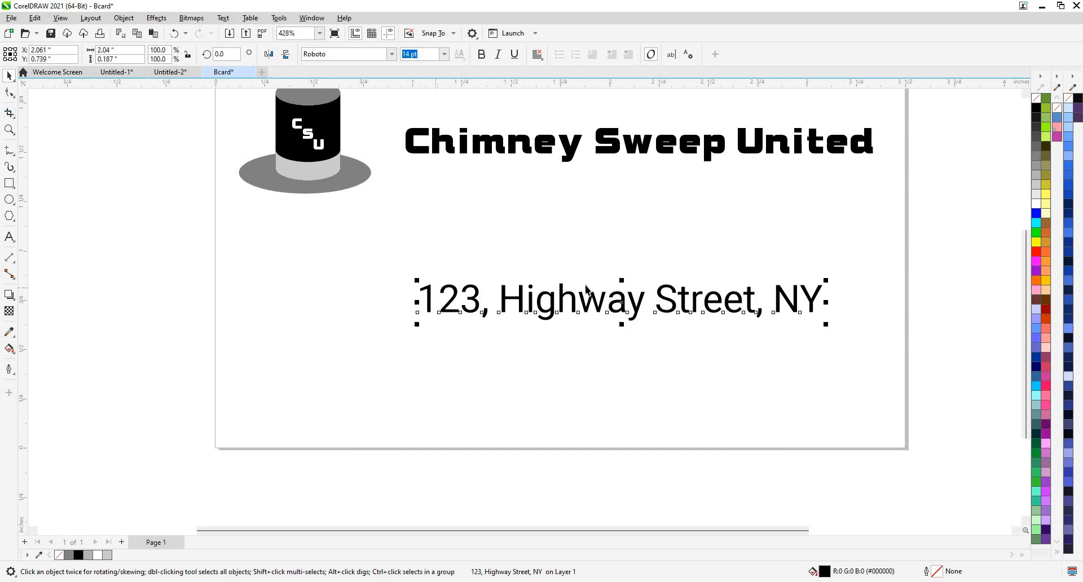
{"action": "scroll", "coordinate": [587, 291], "scroll_direction": "down", "scroll_amount": 2}
{"action": "scroll", "coordinate": [519, 311], "scroll_direction": "up", "scroll_amount": 1}
{"action": "left_click", "coordinate": [524, 314]}
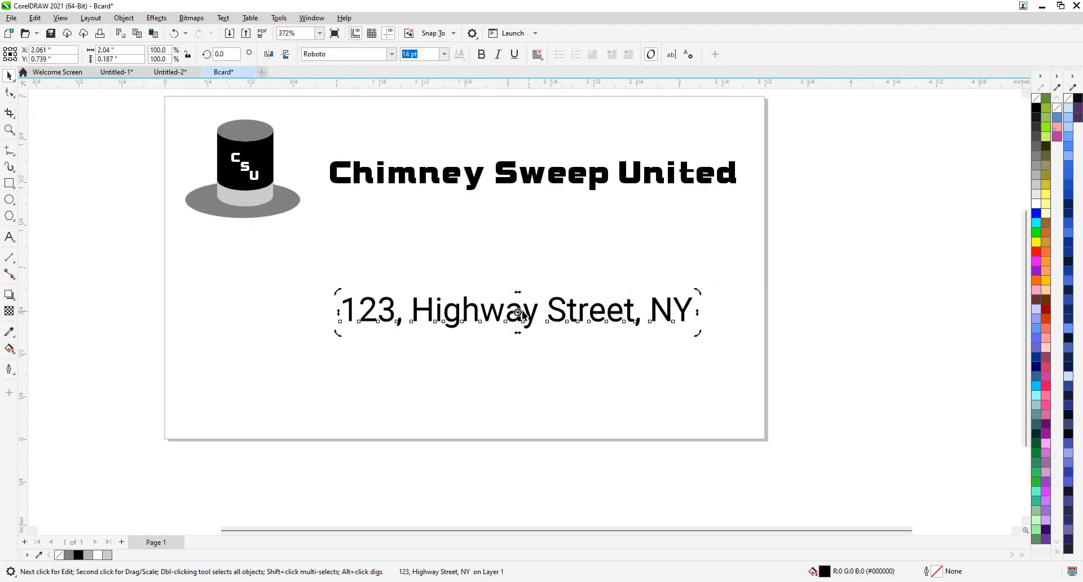
{"action": "left_click", "coordinate": [496, 323]}
{"action": "left_click_drag", "start_coordinate": [496, 317], "coordinate": [473, 384]}
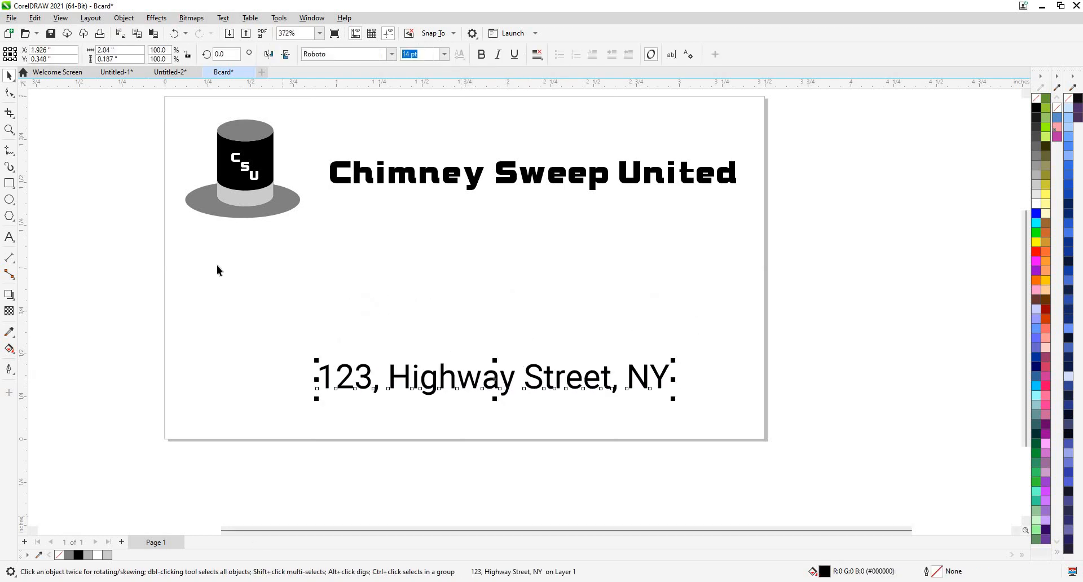
{"action": "scroll", "coordinate": [334, 224], "scroll_direction": "down", "scroll_amount": 2}
{"action": "scroll", "coordinate": [334, 224], "scroll_direction": "up", "scroll_amount": 2}
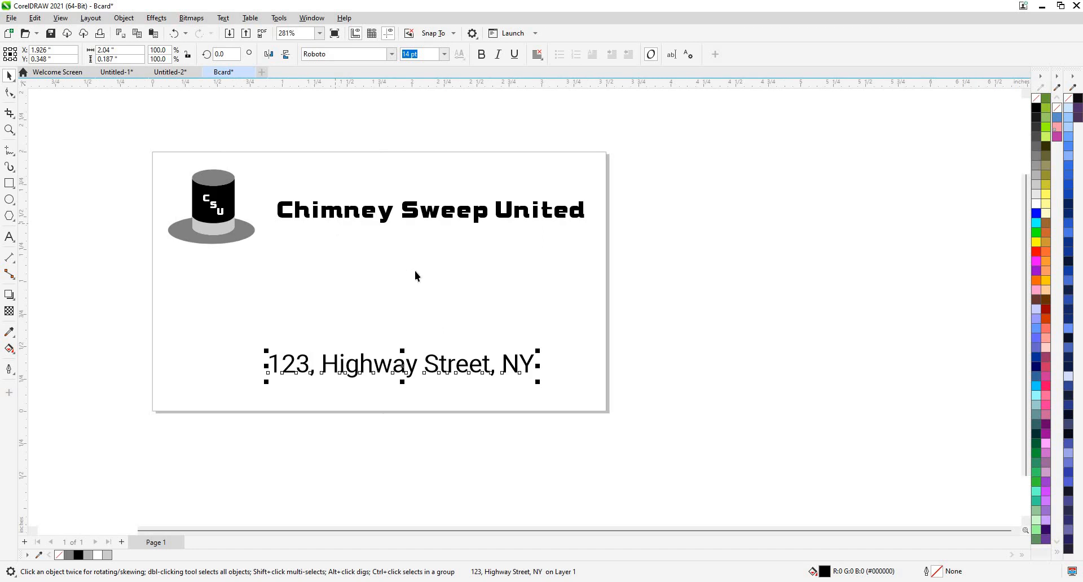
Add a second page, then move the address off the front card to the right.
{"action": "left_click", "coordinate": [122, 541]}
{"action": "key", "text": "Page_Up"}
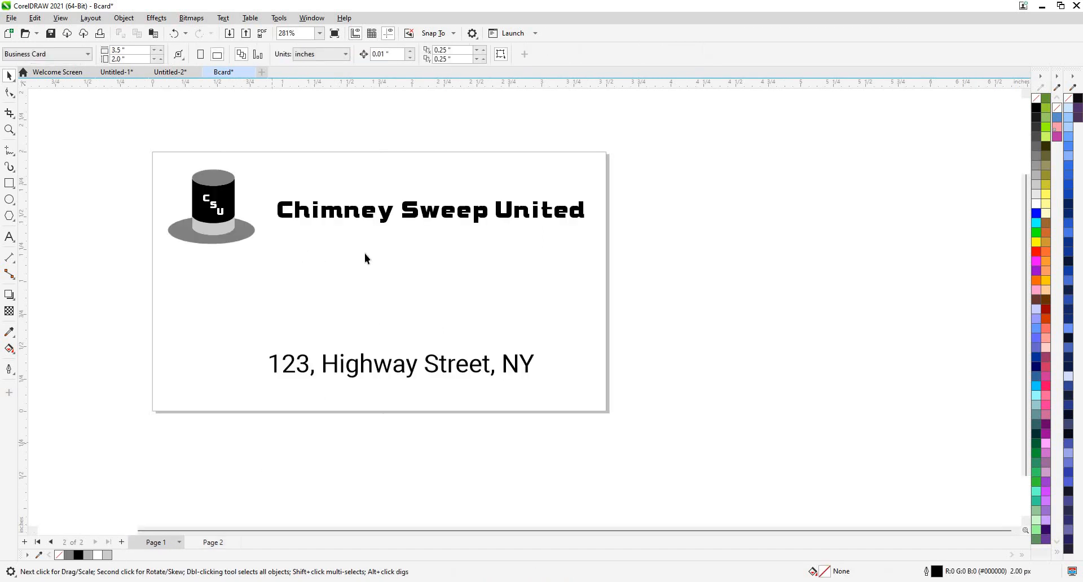
{"action": "scroll", "coordinate": [415, 251], "scroll_direction": "down", "scroll_amount": 1}
{"action": "left_click", "coordinate": [416, 249]}
{"action": "left_click_drag", "start_coordinate": [392, 375], "coordinate": [723, 356]}
Centre the Chimney Sweep United title and move it down to the card's bottom.
{"action": "left_click_drag", "start_coordinate": [396, 248], "coordinate": [366, 369]}
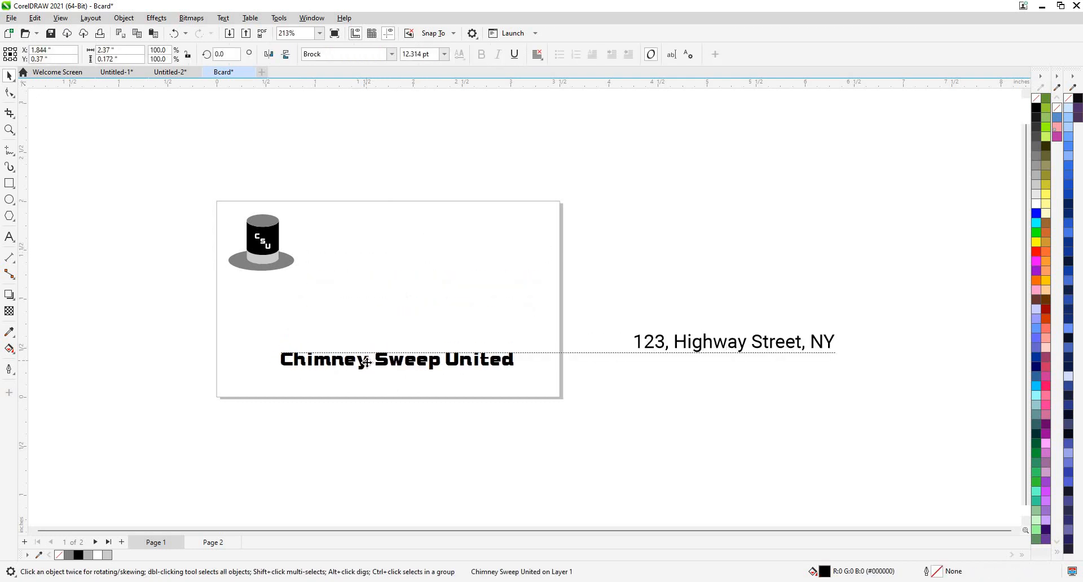
{"action": "key", "text": "p"}
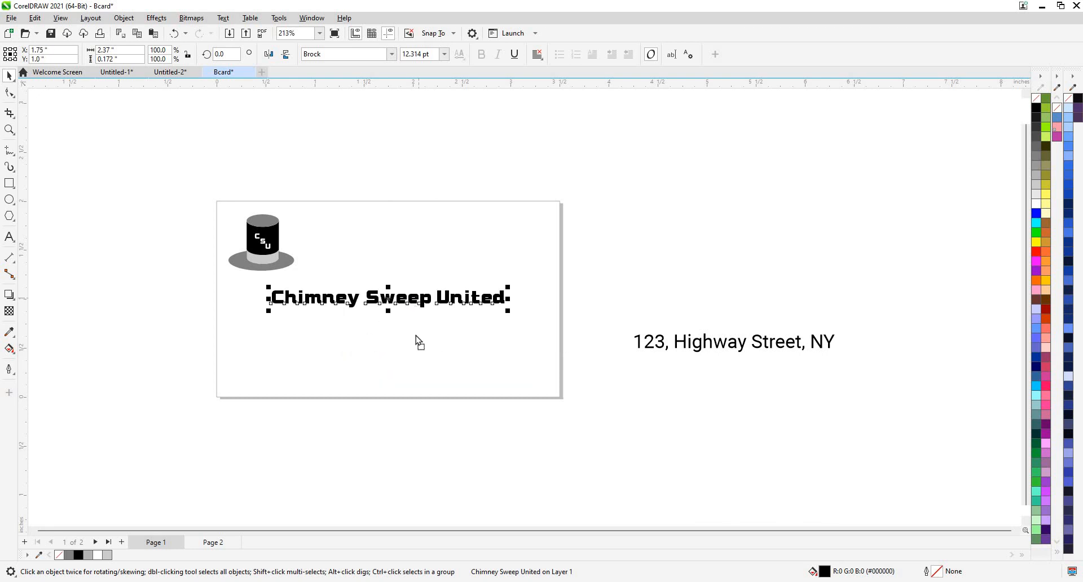
{"action": "left_click_drag", "start_coordinate": [415, 304], "coordinate": [413, 375]}
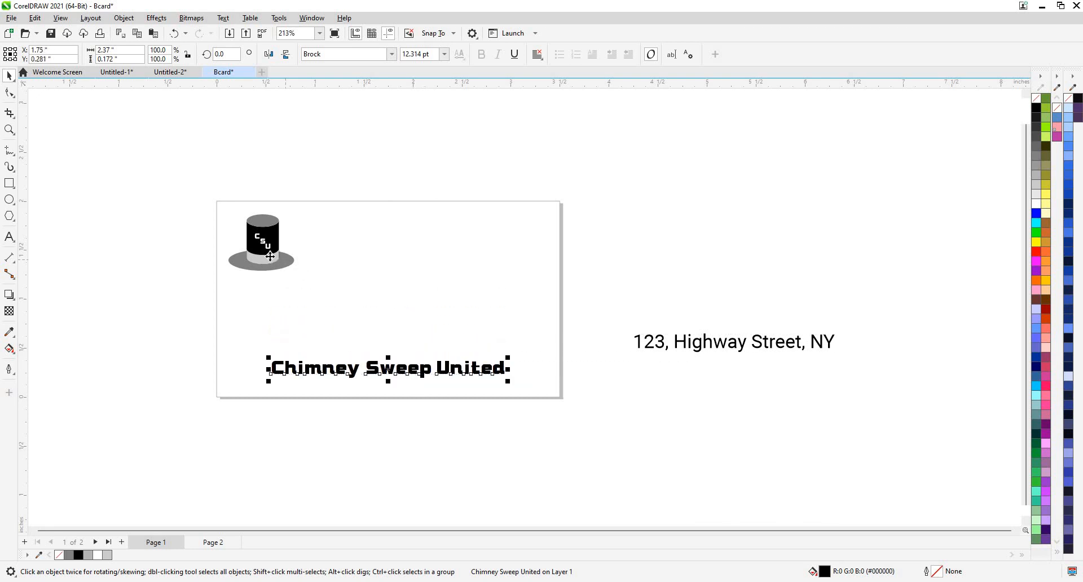
Centre the hat logo on the card and enlarge it to about 144%.
{"action": "left_click", "coordinate": [270, 256]}
{"action": "key", "text": "p"}
{"action": "left_click_drag", "start_coordinate": [353, 267], "coordinate": [313, 243]}
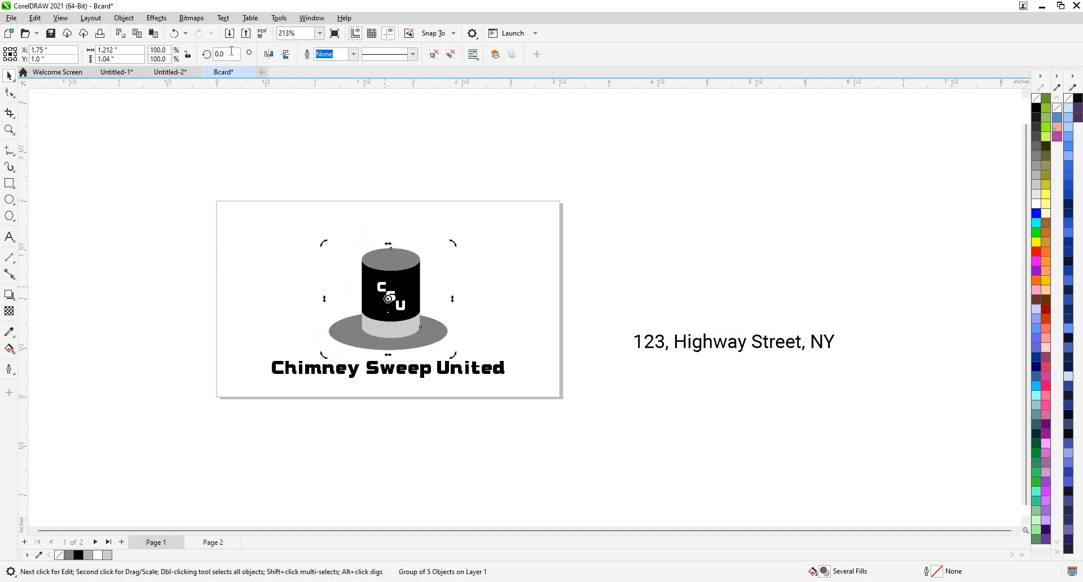
Rotate the hat logo to 330°.
{"action": "type", "text": "330"}
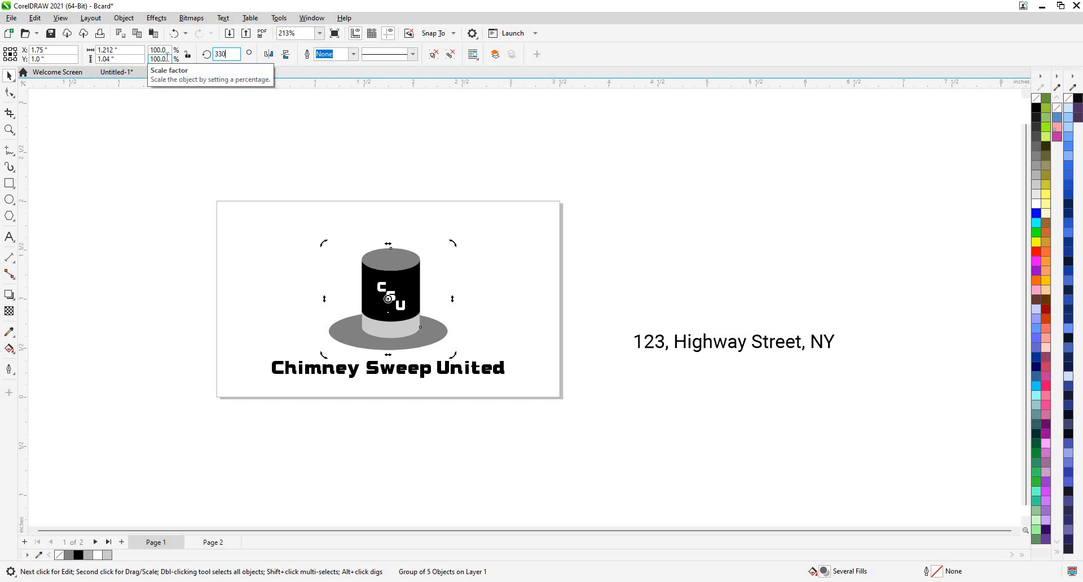
{"action": "key", "text": "Return"}
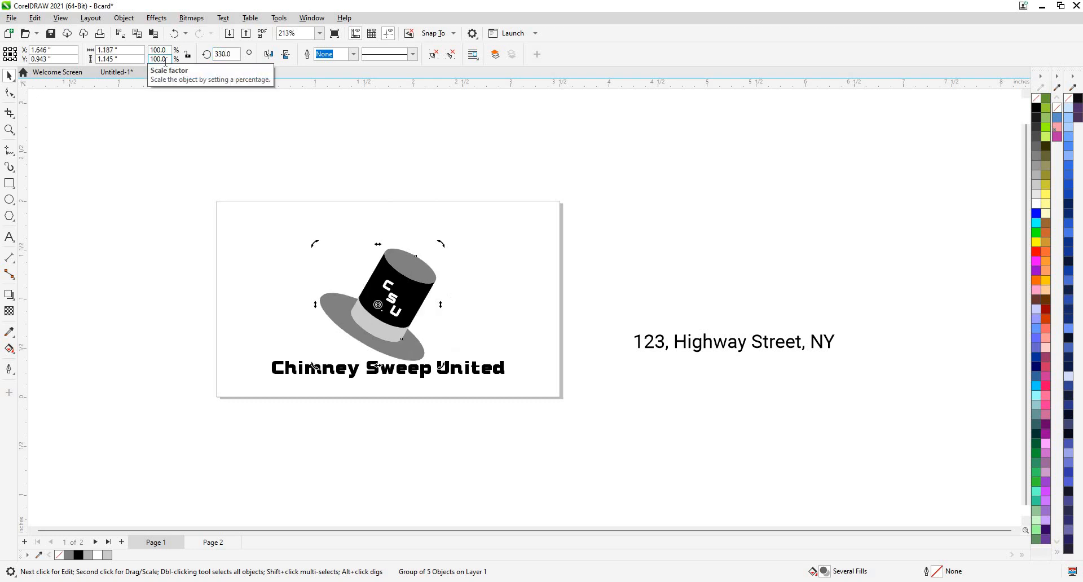
{"action": "left_click", "coordinate": [319, 307]}
{"action": "left_click", "coordinate": [389, 313]}
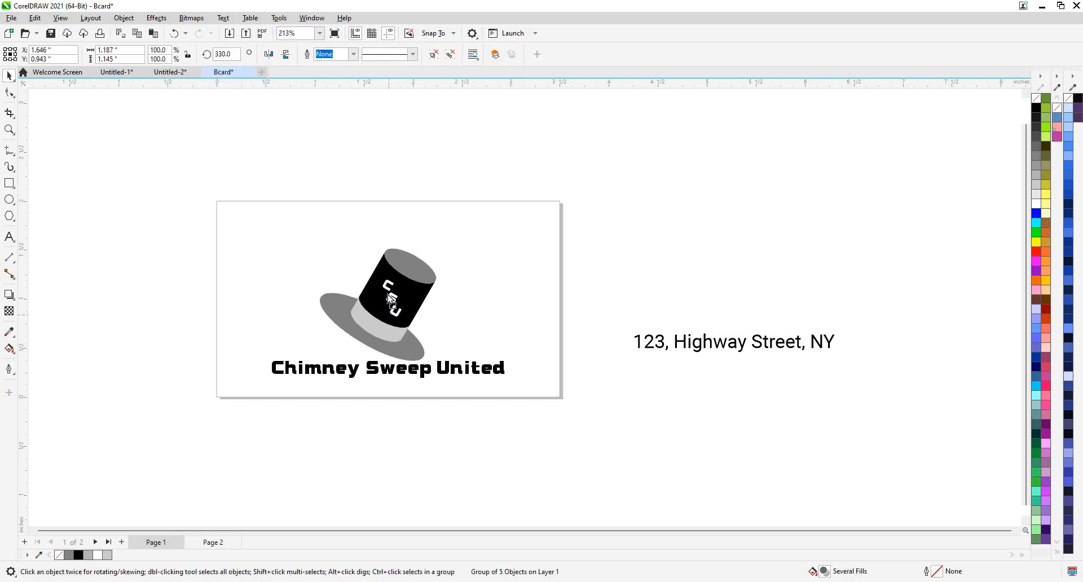
{"action": "left_click", "coordinate": [510, 334]}
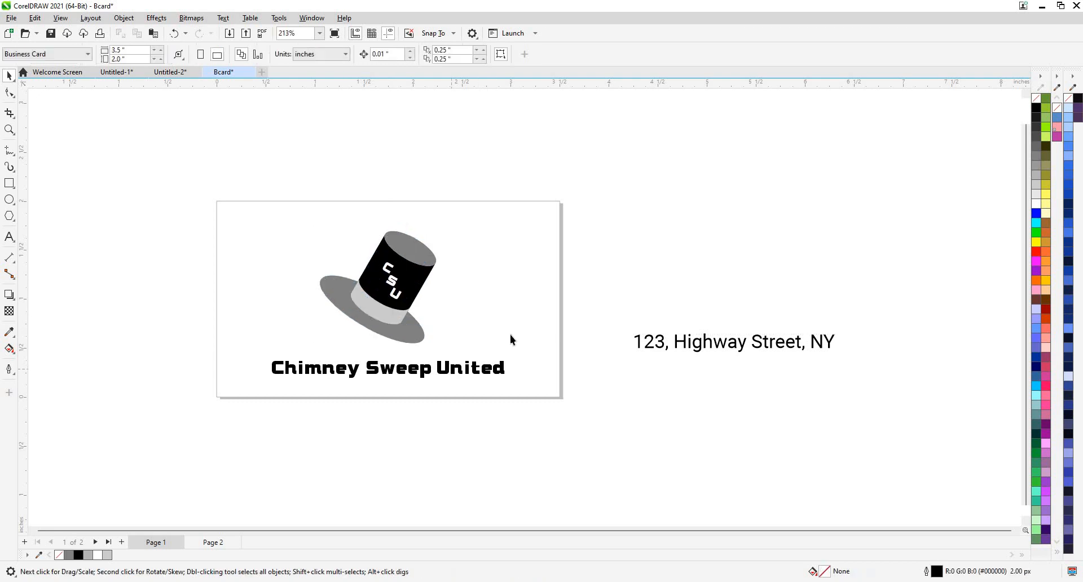
{"action": "left_click", "coordinate": [562, 295]}
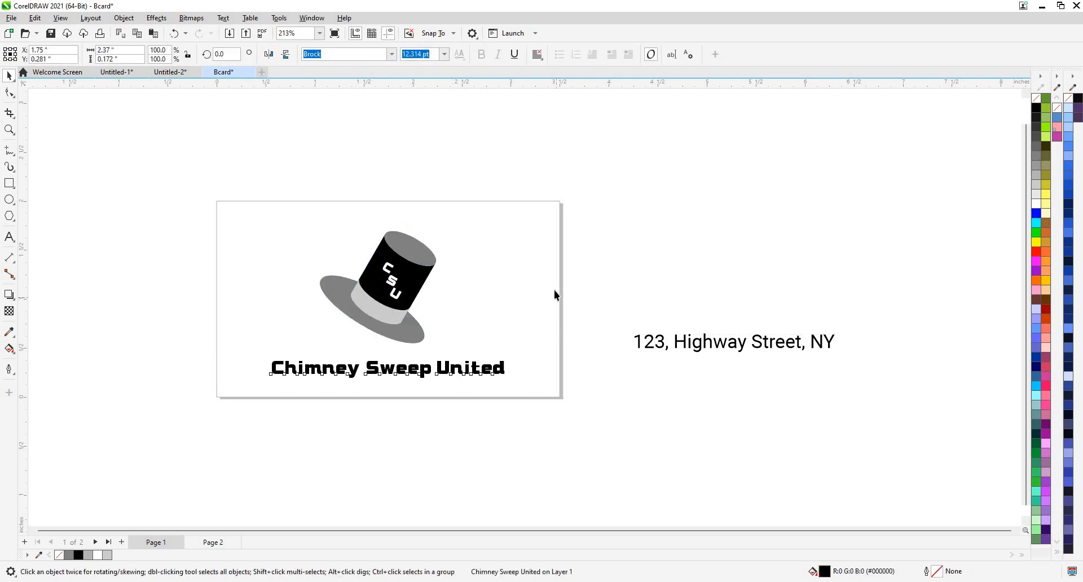
Copy the off-card address line from the front page for use on Page 2.
{"action": "left_click", "coordinate": [211, 542]}
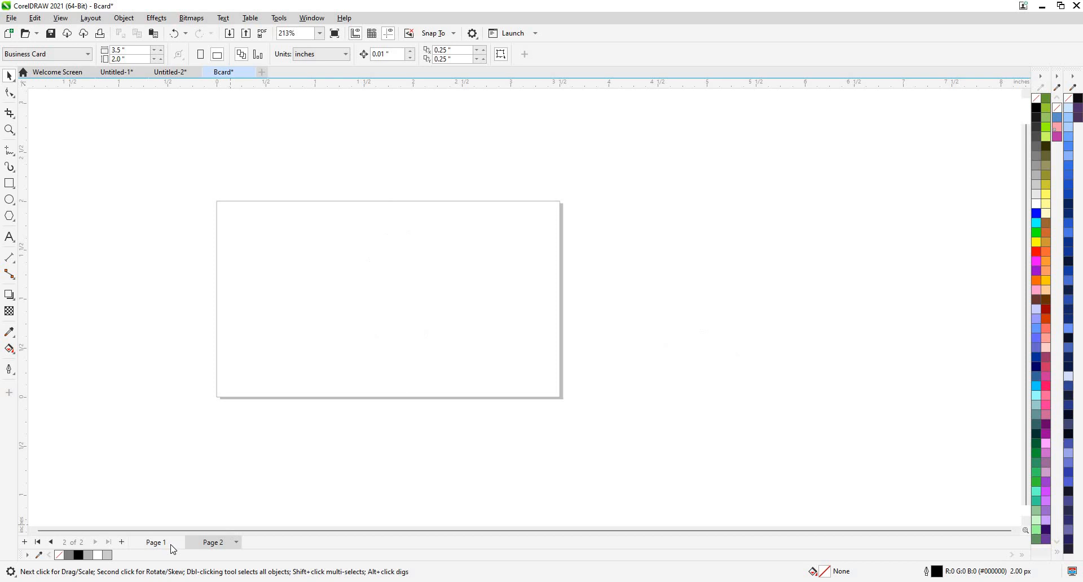
{"action": "key", "text": "Page_Up"}
{"action": "left_click", "coordinate": [693, 342]}
{"action": "key", "text": "Page_Down"}
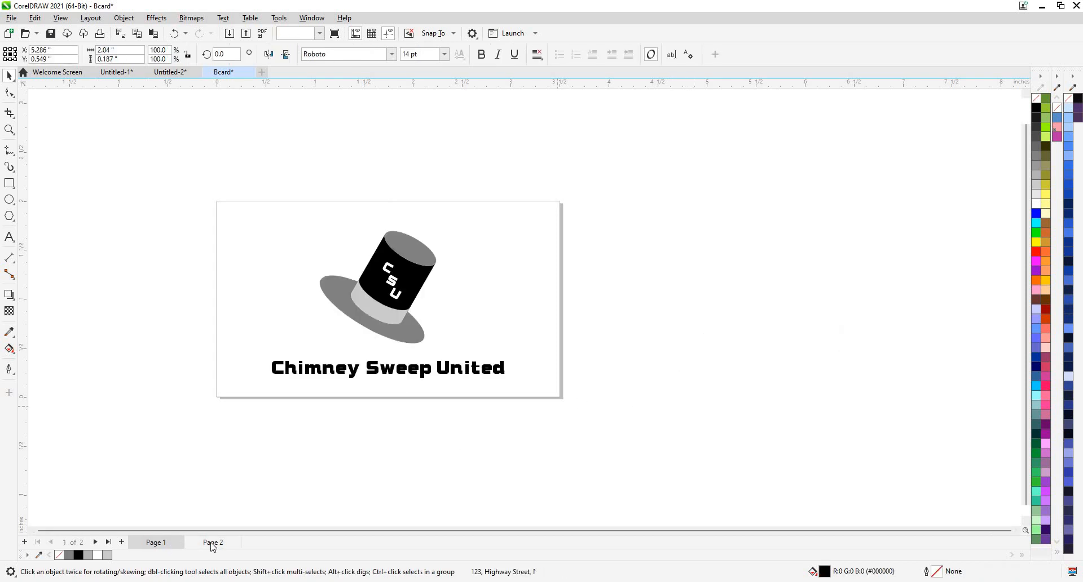
Paste the address onto Page 2 and position it on the back card.
{"action": "type", "text": "123, Highway Street, NY"}
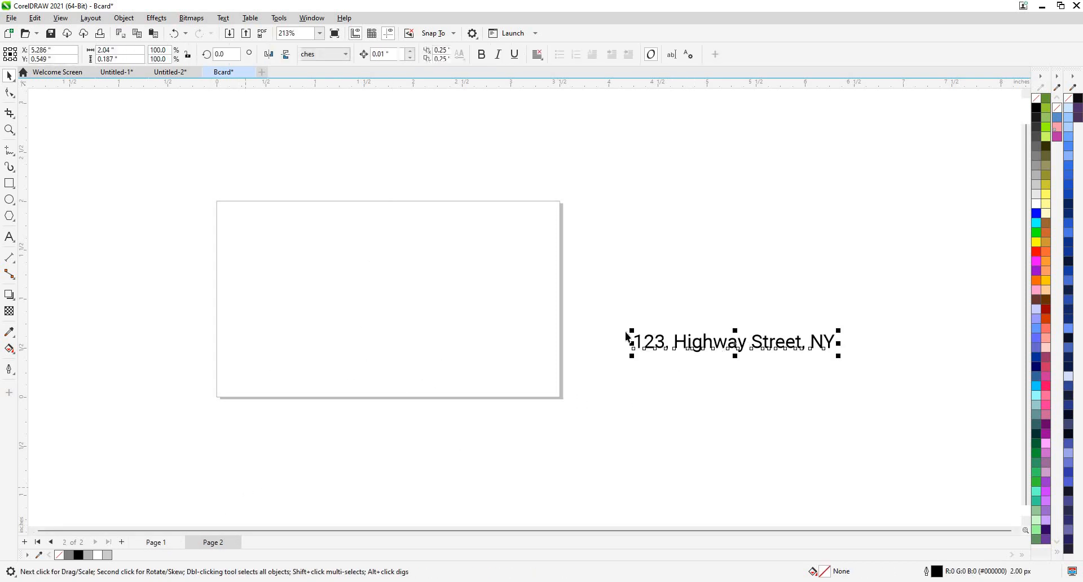
{"action": "left_click", "coordinate": [590, 329]}
{"action": "left_click_drag", "start_coordinate": [701, 342], "coordinate": [405, 298]}
{"action": "scroll", "coordinate": [276, 237], "scroll_direction": "up", "scroll_amount": 3}
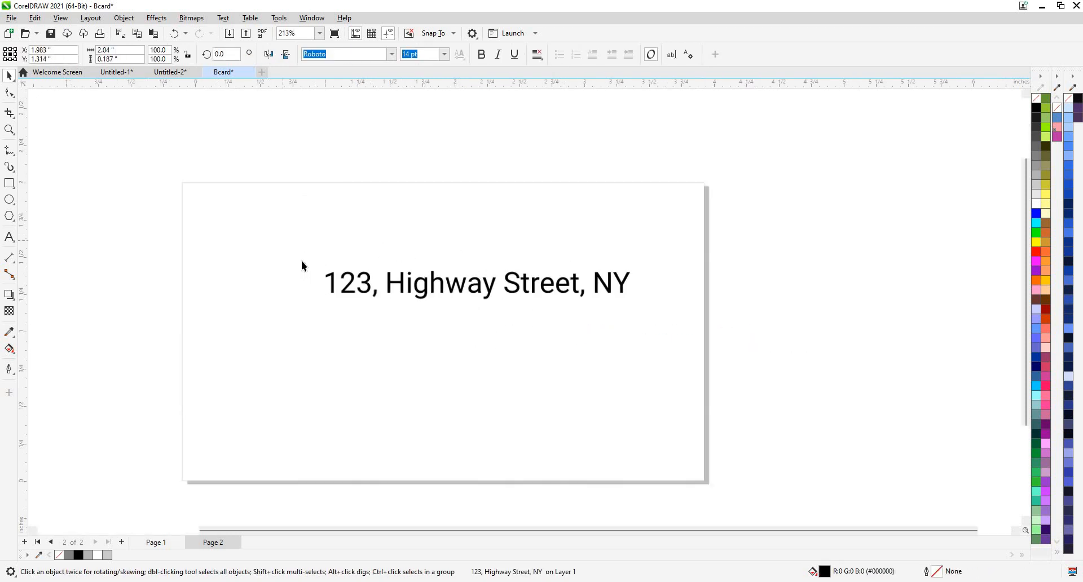
{"action": "scroll", "coordinate": [302, 261], "scroll_direction": "up", "scroll_amount": 4}
{"action": "scroll", "coordinate": [469, 288], "scroll_direction": "down", "scroll_amount": 3}
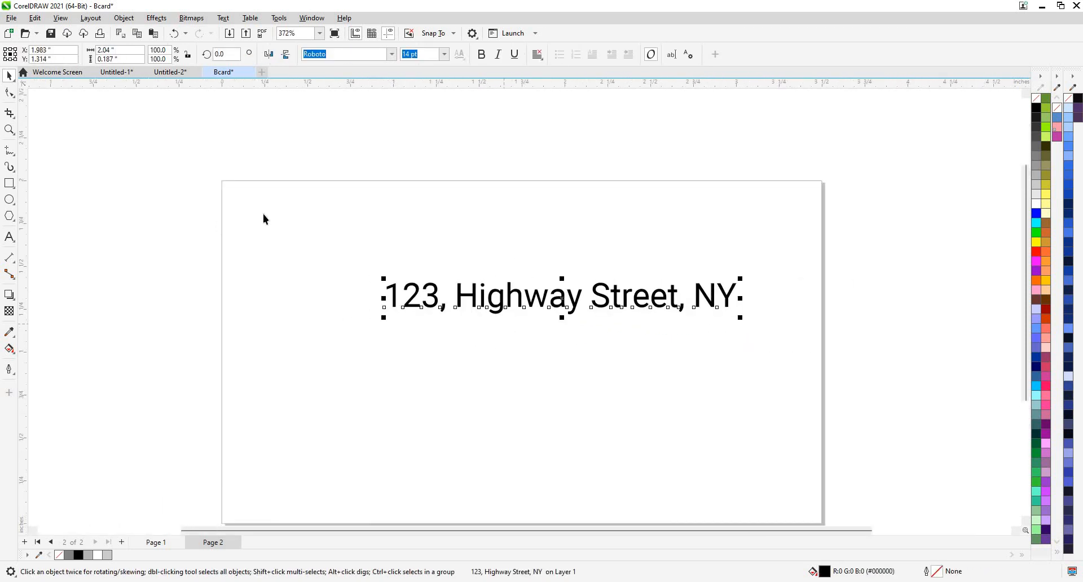
{"action": "left_click_drag", "start_coordinate": [399, 324], "coordinate": [412, 258]}
Duplicate the address below itself and replace the copy's text with the company e-mail address.
{"action": "key", "text": "ctrl+d"}
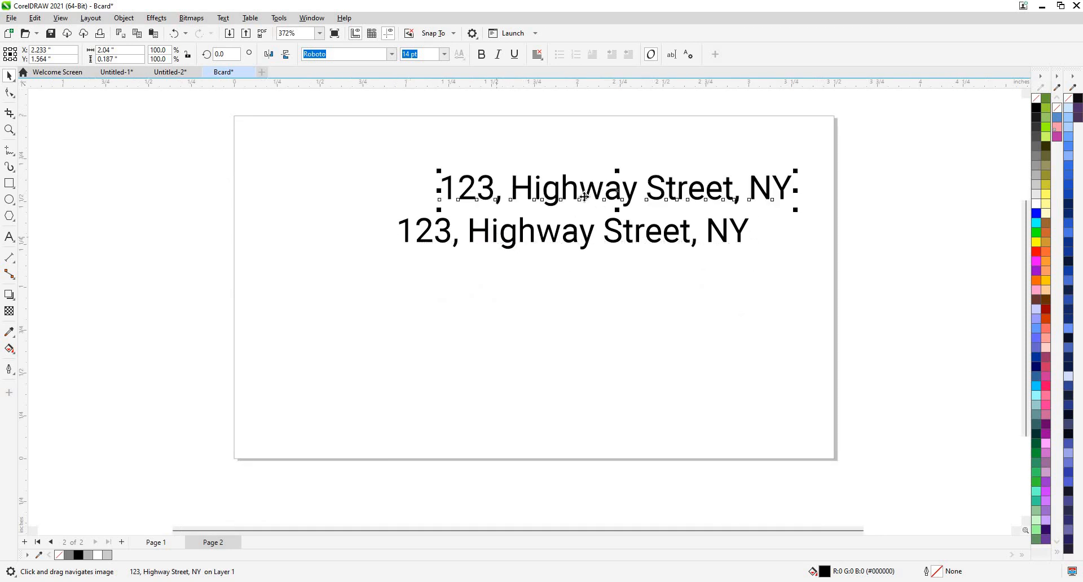
{"action": "left_click_drag", "start_coordinate": [583, 195], "coordinate": [525, 302]}
{"action": "key", "text": "Escape"}
{"action": "double_click", "coordinate": [522, 298]}
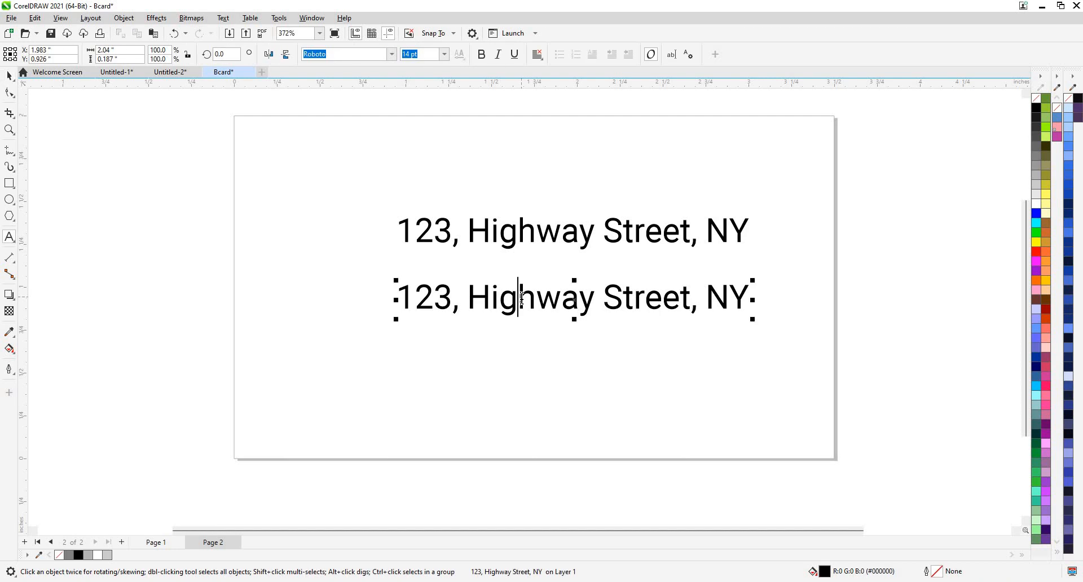
{"action": "key", "text": "ctrl+a"}
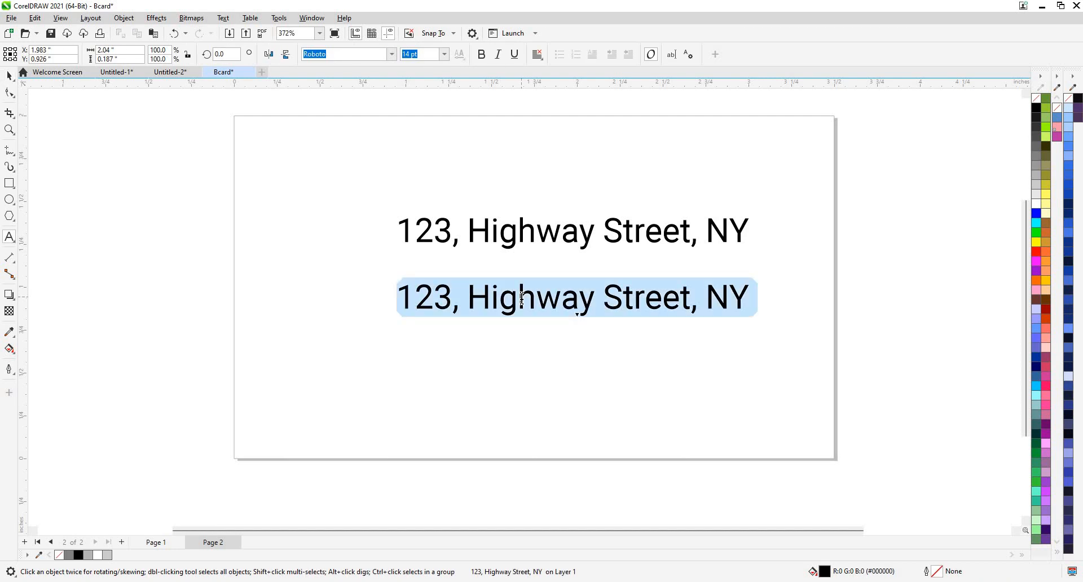
{"action": "type", "text": "CSU"}
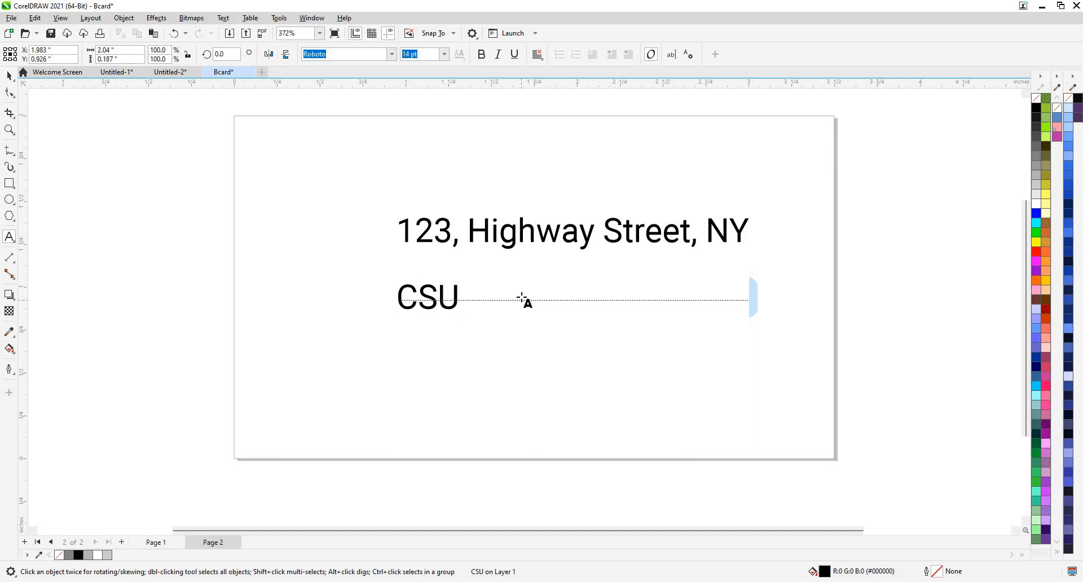
{"action": "type", "text": "@"}
{"action": "key", "text": "BackSpace"}
{"action": "key", "text": "BackSpace"}
{"action": "key", "text": "BackSpace"}
{"action": "key", "text": "BackSpace"}
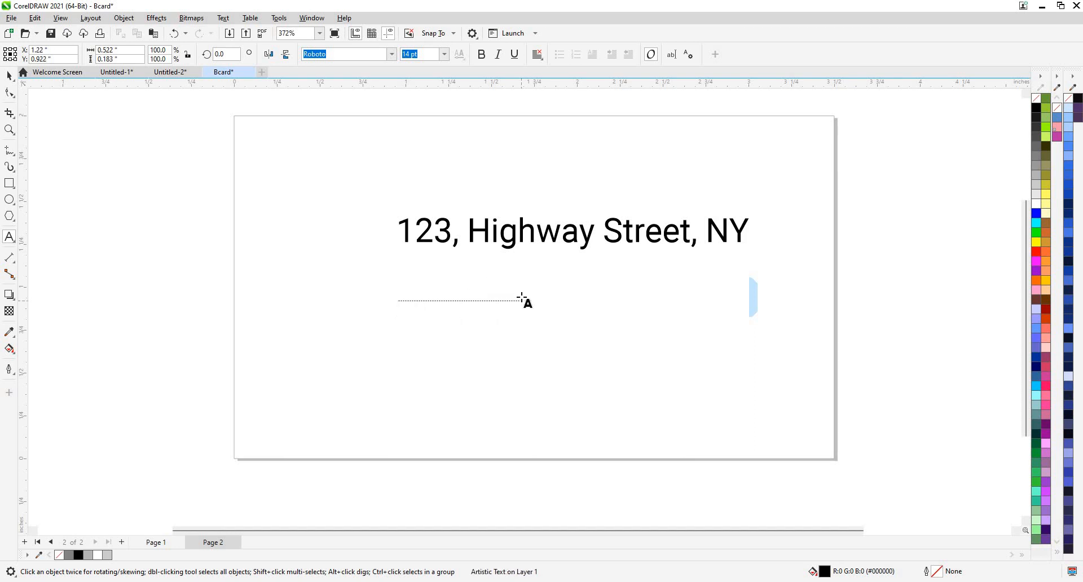
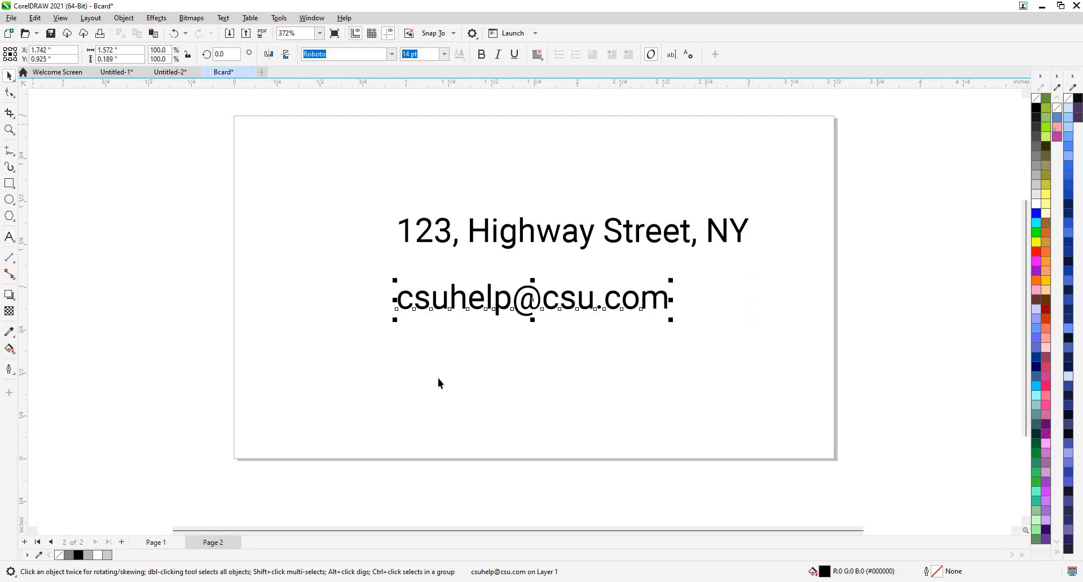
{"action": "left_click", "coordinate": [489, 311]}
Duplicate the e-mail line below itself and replace the copy's text with the phone number.
{"action": "left_click", "coordinate": [491, 305]}
{"action": "key", "text": "ctrl+d"}
{"action": "mouse_move", "coordinate": [547, 362]}
{"action": "left_mouse_down"}
{"action": "mouse_move", "coordinate": [550, 346]}
{"action": "mouse_move", "coordinate": [534, 370]}
{"action": "left_mouse_up"}
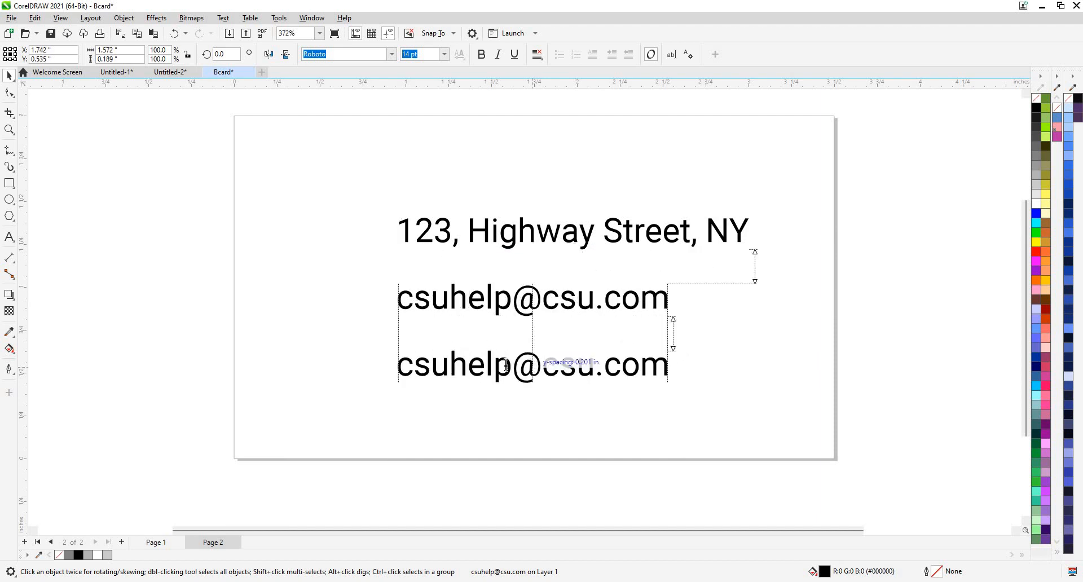
{"action": "left_click", "coordinate": [506, 365]}
{"action": "key", "text": "BackSpace"}
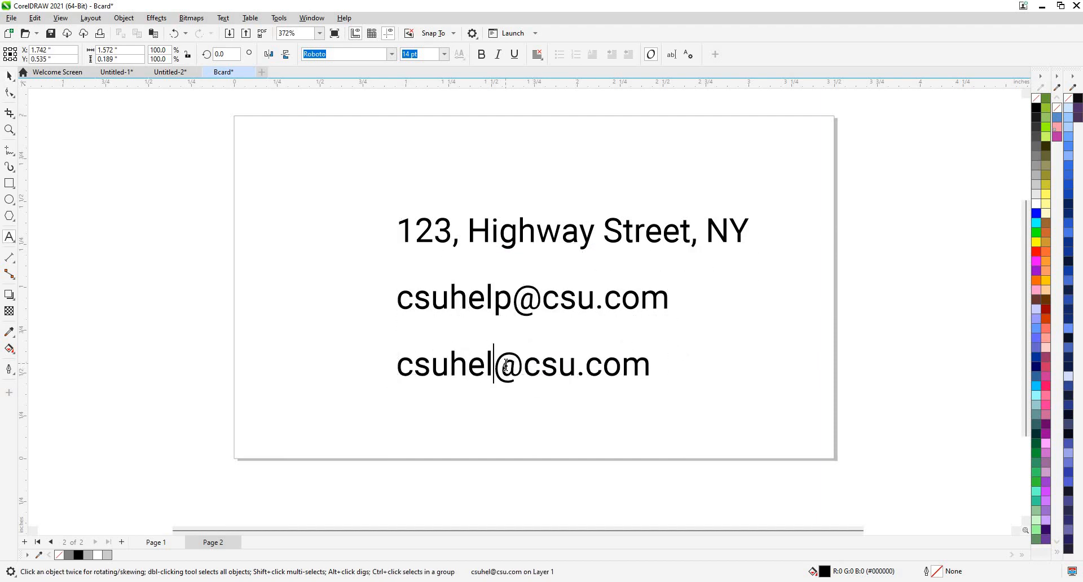
{"action": "key", "text": "ctrl+a"}
{"action": "key", "text": "BackSpace"}
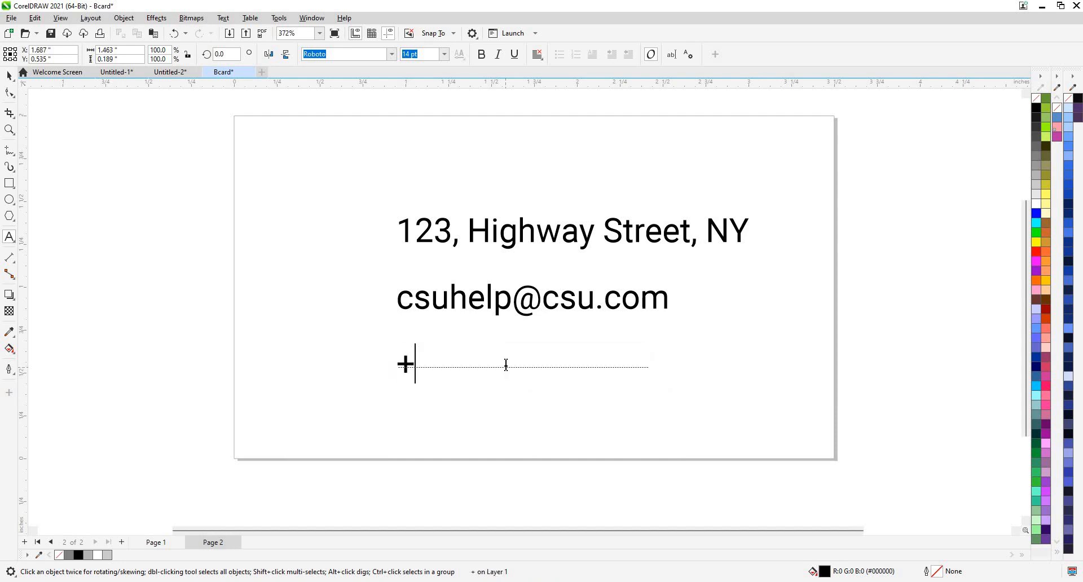
{"action": "type", "text": "+001 "}
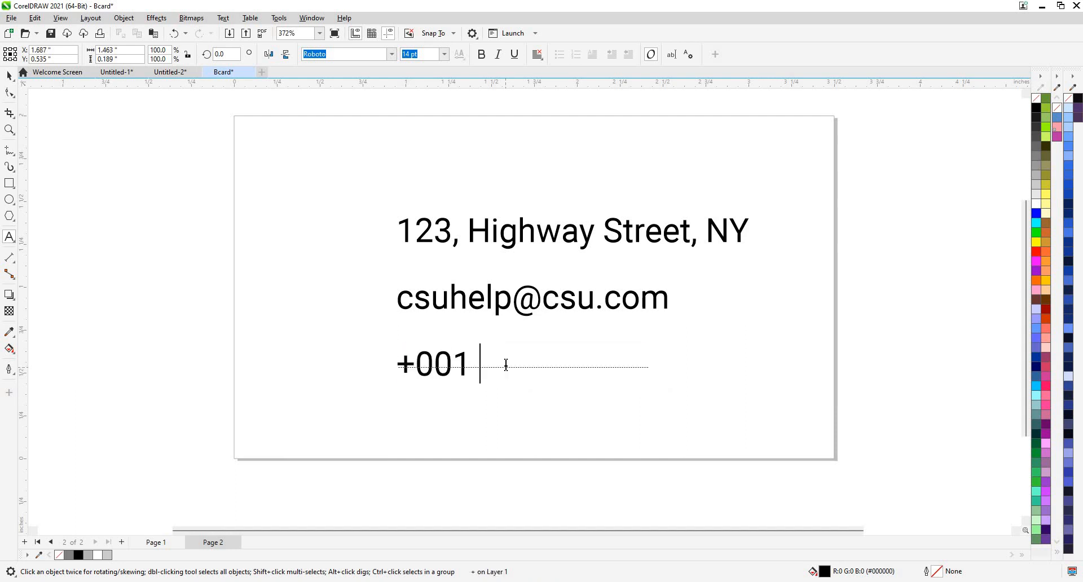
{"action": "type", "text": "1234 5678"}
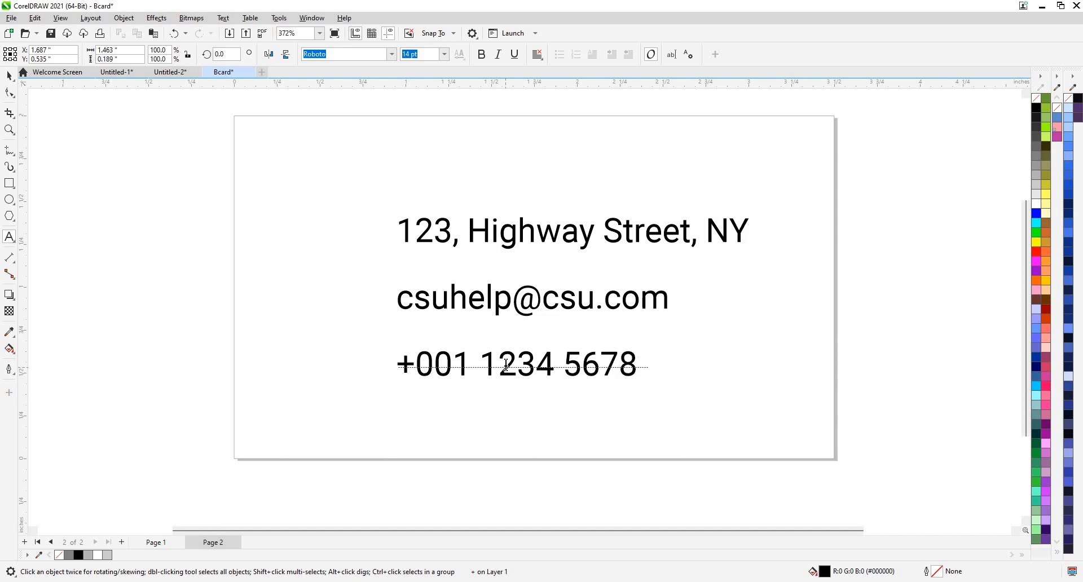
{"action": "left_click", "coordinate": [10, 76]}
{"action": "left_click", "coordinate": [323, 300]}
Draw a small circle to the left of the address line with the Ellipse tool.
{"action": "scroll", "coordinate": [323, 299], "scroll_direction": "up", "scroll_amount": 2}
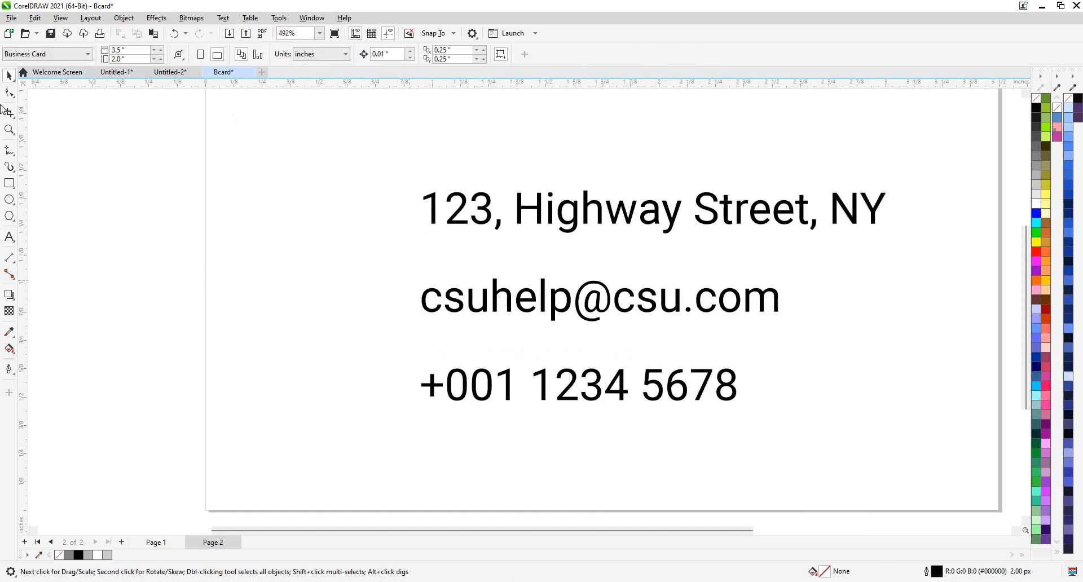
{"action": "scroll", "coordinate": [419, 290], "scroll_direction": "down", "scroll_amount": 3}
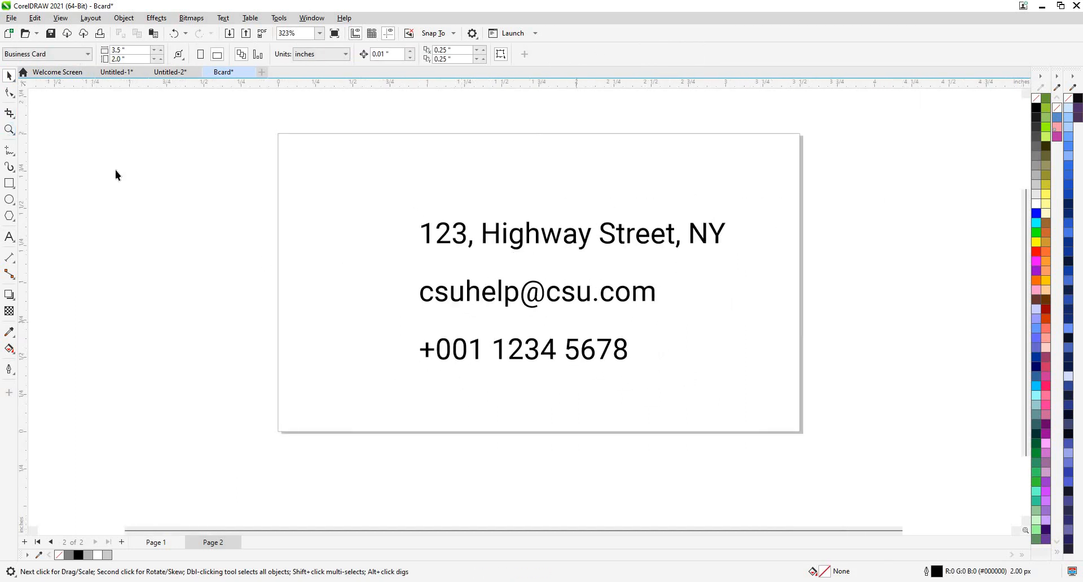
{"action": "scroll", "coordinate": [332, 285], "scroll_direction": "up", "scroll_amount": 2}
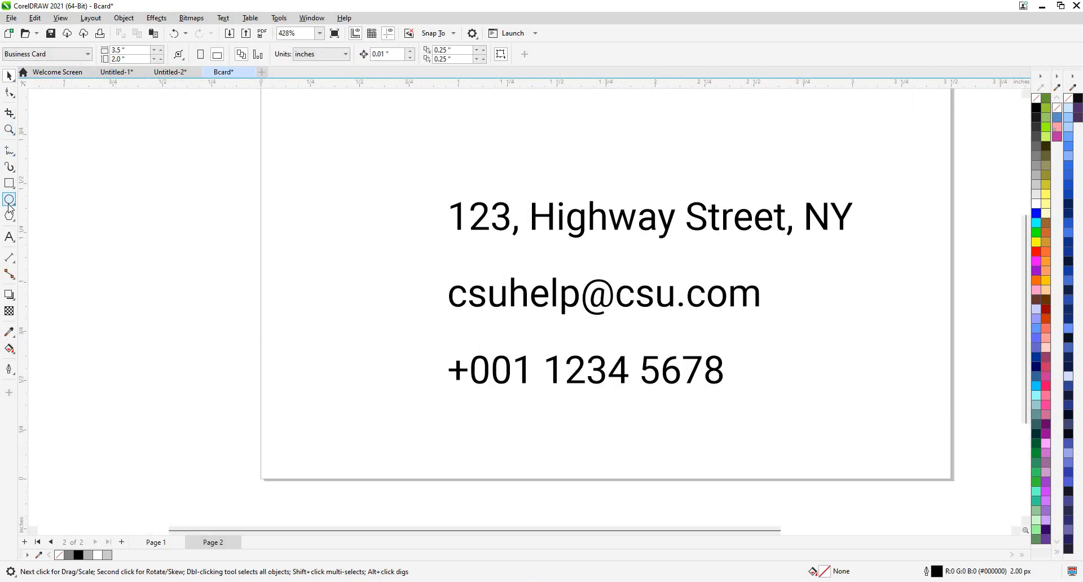
{"action": "left_click", "coordinate": [36, 205]}
{"action": "scroll", "coordinate": [315, 216], "scroll_direction": "up", "scroll_amount": 5}
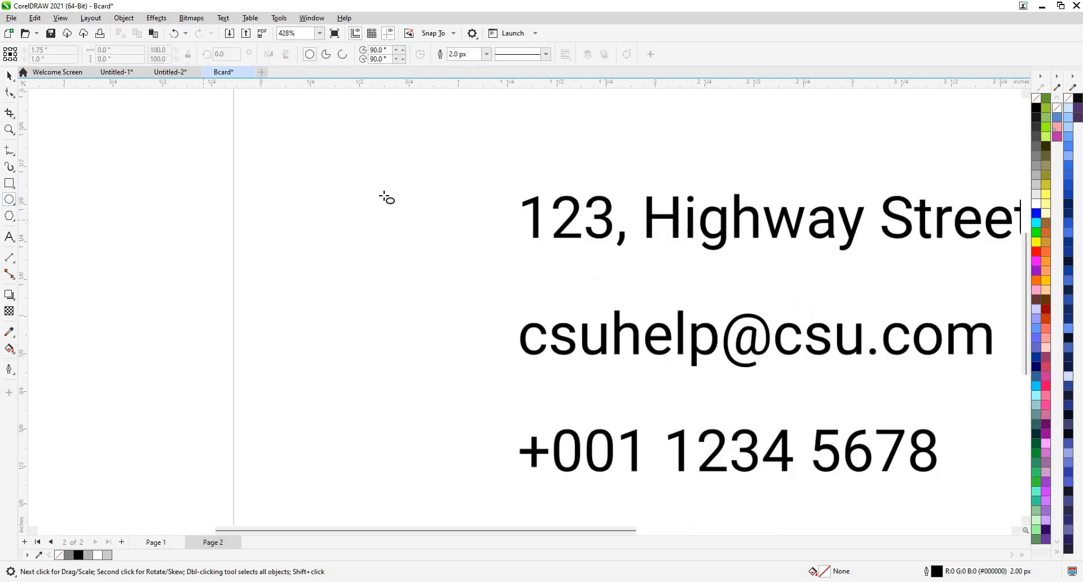
{"action": "left_click_drag", "start_coordinate": [393, 207], "coordinate": [372, 186]}
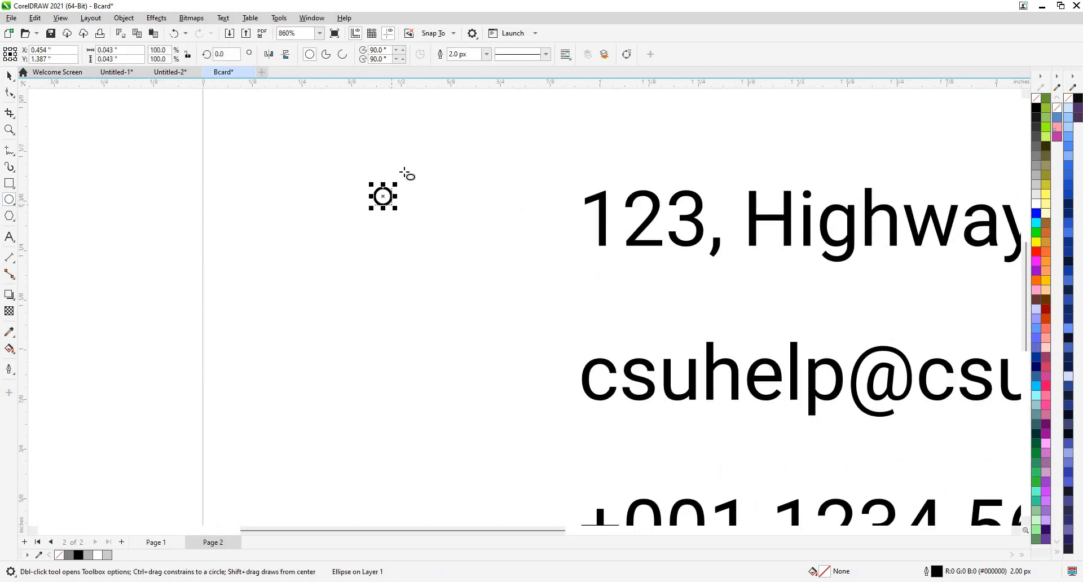
{"action": "scroll", "coordinate": [48, 151], "scroll_direction": "up", "scroll_amount": 2}
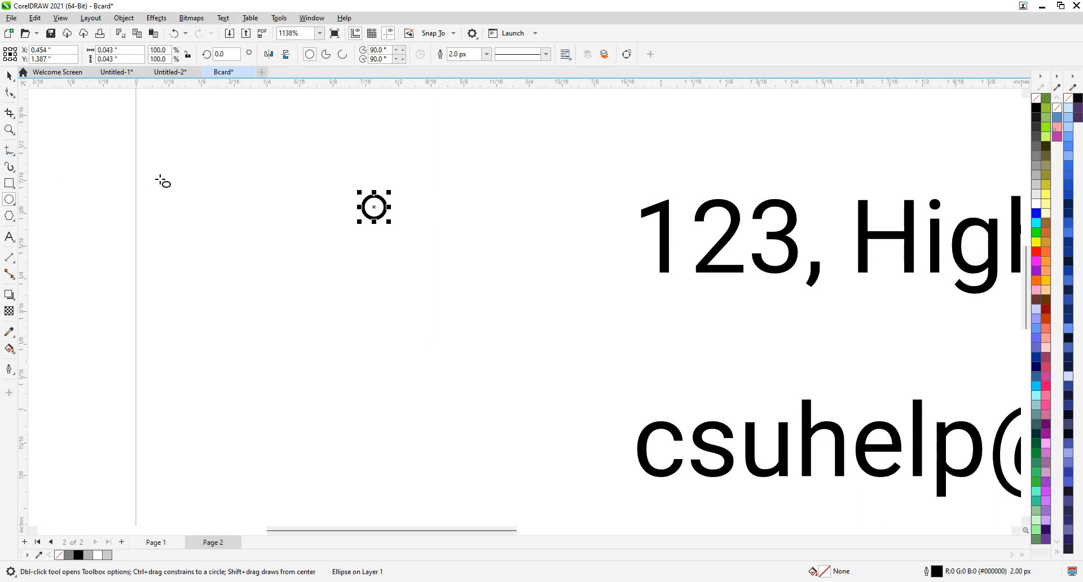
Draw a test polygon, reduce it to 3 sides, then delete the triangle.
{"action": "left_click", "coordinate": [13, 204]}
{"action": "left_click", "coordinate": [13, 219]}
{"action": "left_click", "coordinate": [37, 217]}
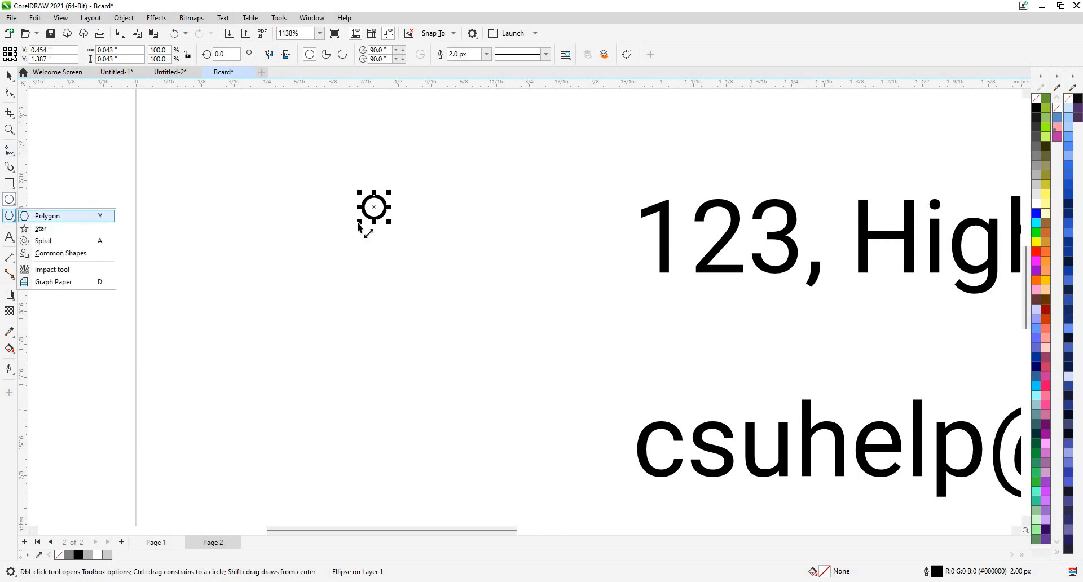
{"action": "scroll", "coordinate": [356, 223], "scroll_direction": "up", "scroll_amount": 3}
{"action": "left_click_drag", "start_coordinate": [325, 247], "coordinate": [339, 265]}
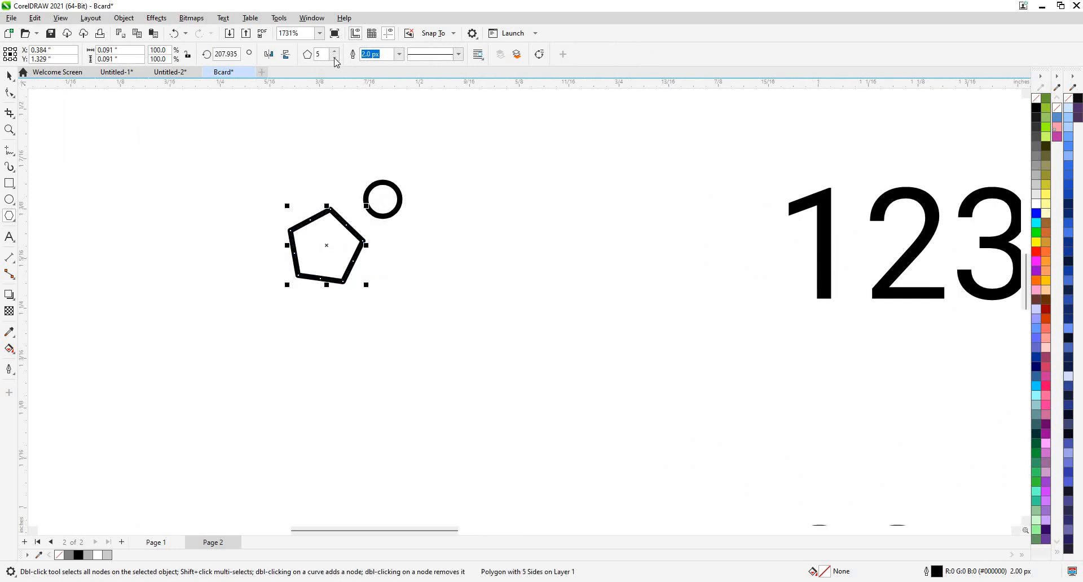
{"action": "left_click", "coordinate": [335, 58]}
{"action": "left_click", "coordinate": [335, 58]}
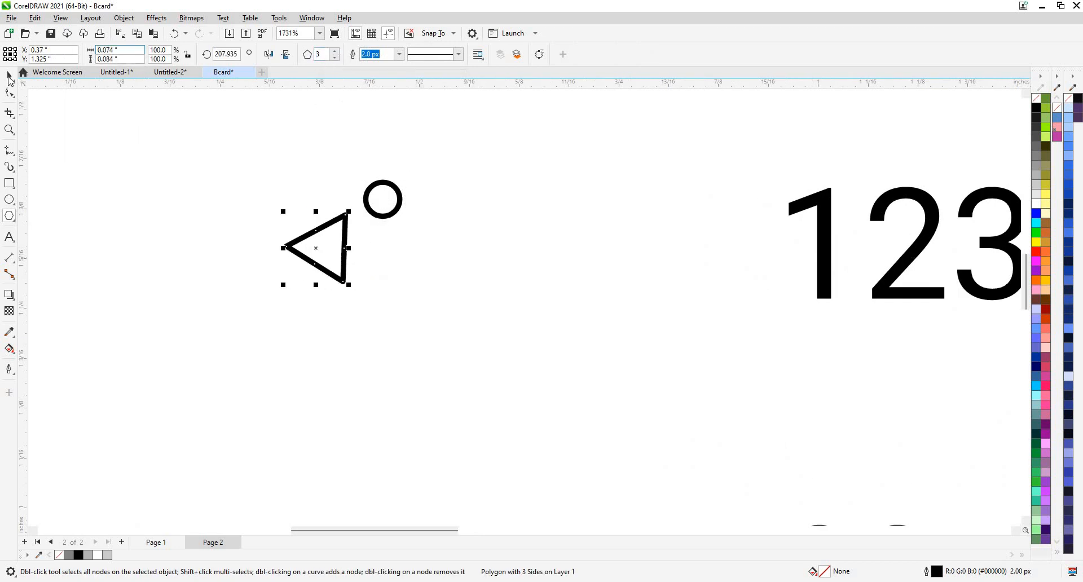
{"action": "key", "text": "space"}
{"action": "left_click_drag", "start_coordinate": [236, 249], "coordinate": [230, 248]}
{"action": "key", "text": "Delete"}
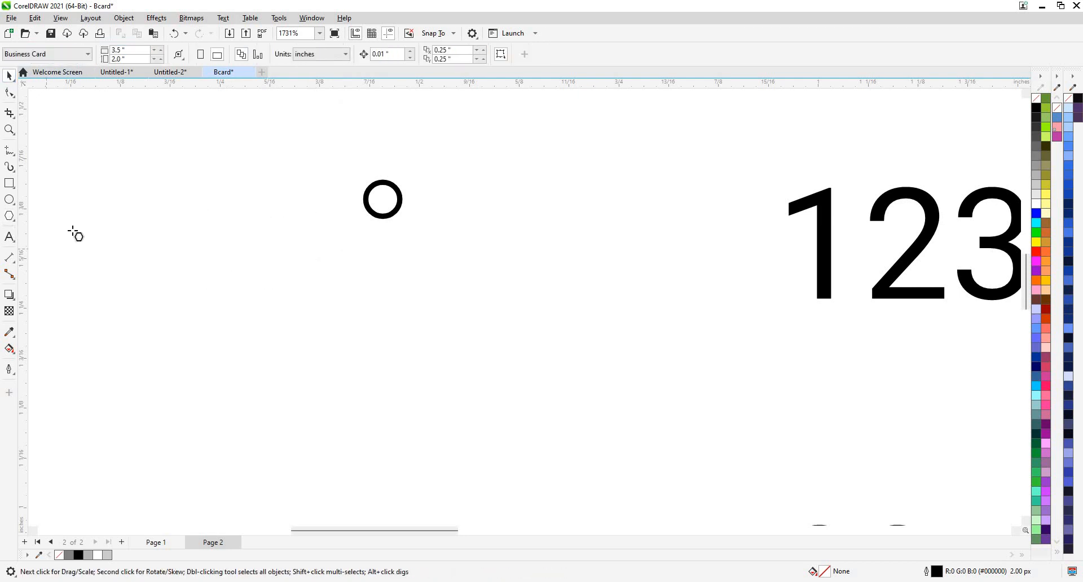
{"action": "key", "text": "space"}
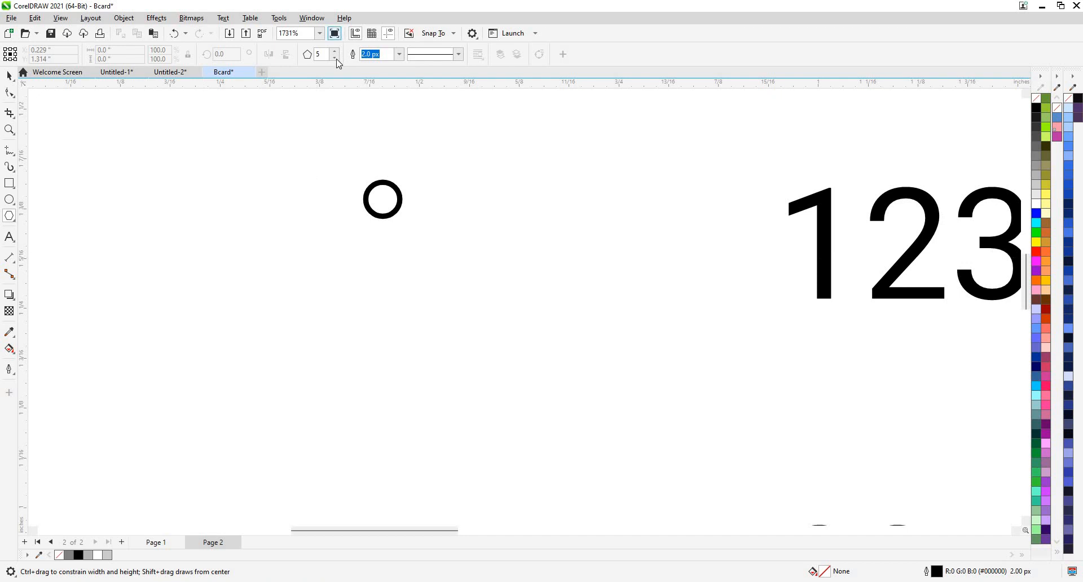
Draw a 3-sided upside-down triangle, move it under the circle, narrow and raise it.
{"action": "left_click", "coordinate": [336, 59]}
{"action": "left_click", "coordinate": [336, 58]}
{"action": "left_click_drag", "start_coordinate": [263, 250], "coordinate": [262, 282]}
{"action": "left_click", "coordinate": [13, 79]}
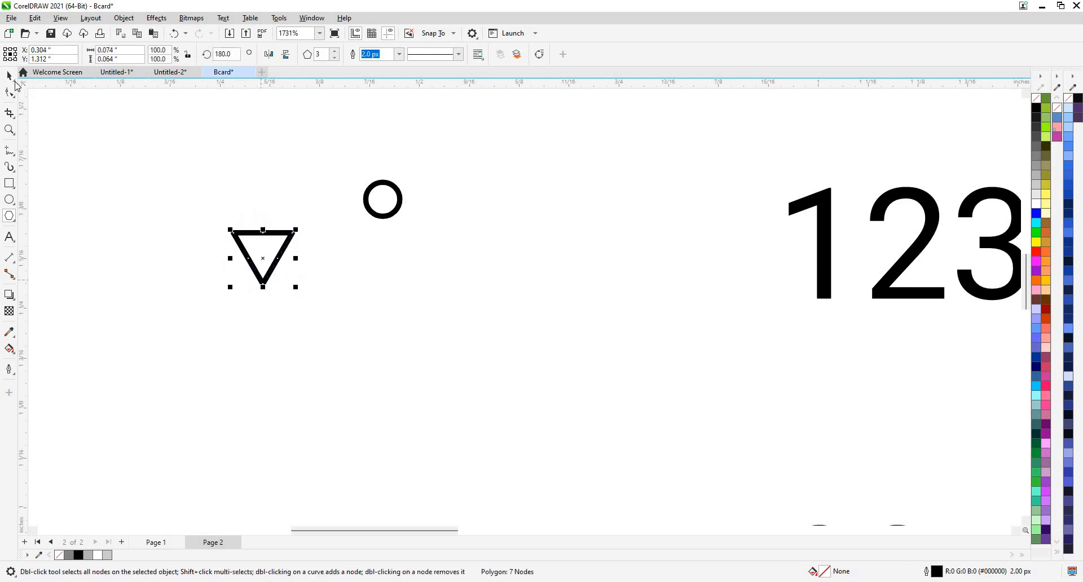
{"action": "left_click_drag", "start_coordinate": [253, 238], "coordinate": [382, 206]}
{"action": "left_click", "coordinate": [224, 205]}
{"action": "scroll", "coordinate": [397, 192], "scroll_direction": "up", "scroll_amount": 3}
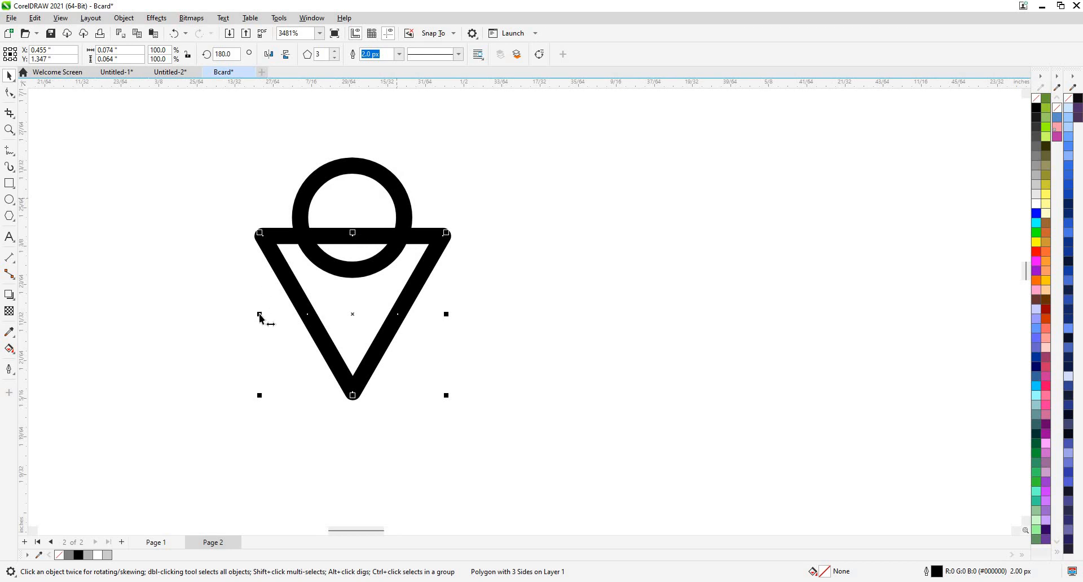
{"action": "left_click_drag", "start_coordinate": [292, 315], "coordinate": [409, 312]}
{"action": "scroll", "coordinate": [418, 246], "scroll_direction": "up", "scroll_amount": 3}
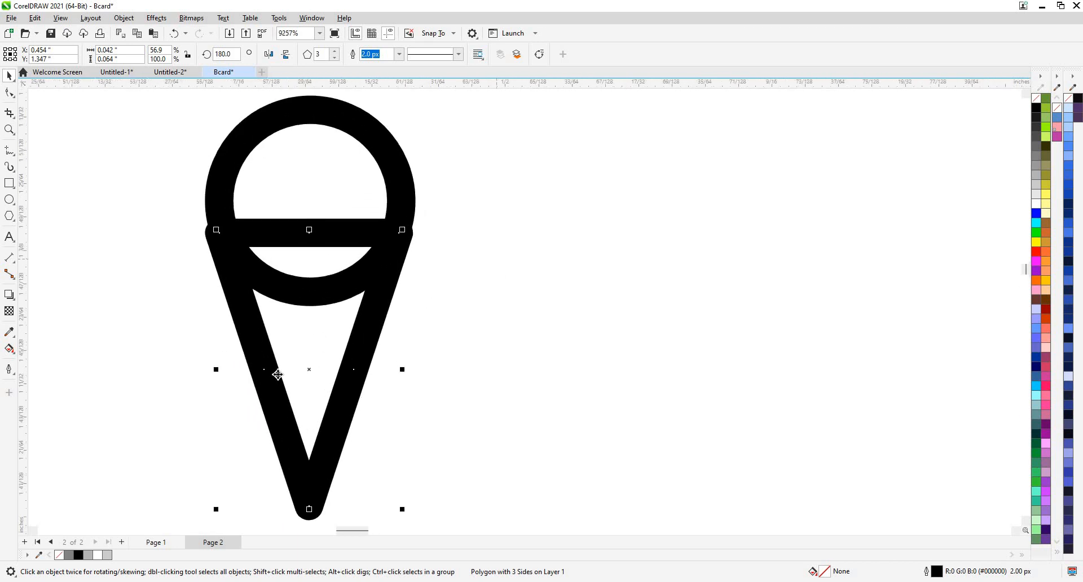
{"action": "mouse_move", "coordinate": [309, 355]}
{"action": "left_mouse_down"}
{"action": "mouse_move", "coordinate": [308, 333]}
{"action": "mouse_move", "coordinate": [308, 348]}
{"action": "left_mouse_up"}
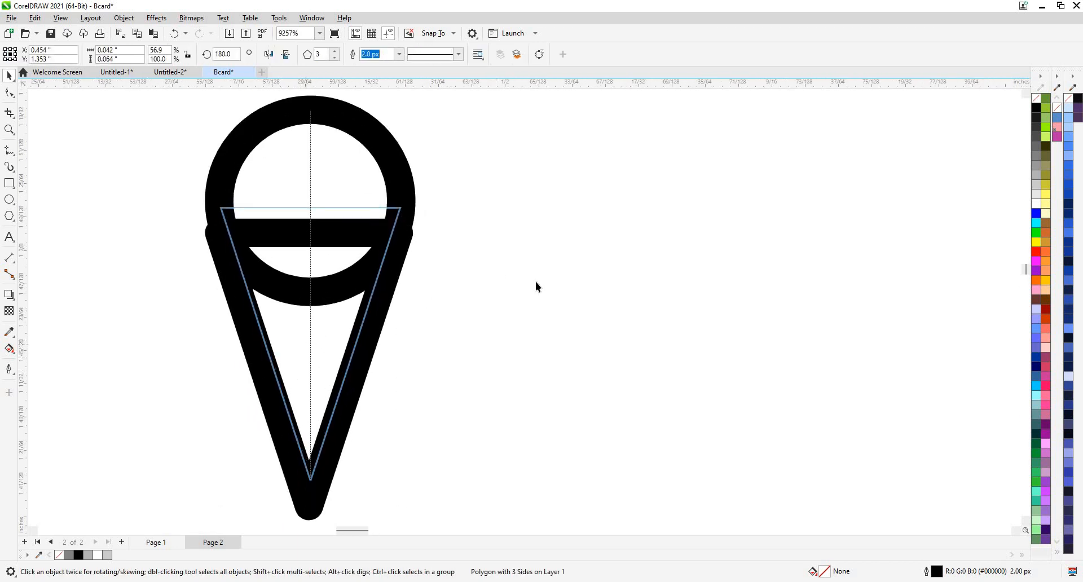
{"action": "left_click", "coordinate": [536, 282]}
Try combining the ring and triangle, undo it, and nudge the triangle under the ring.
{"action": "scroll", "coordinate": [414, 225], "scroll_direction": "down", "scroll_amount": 2}
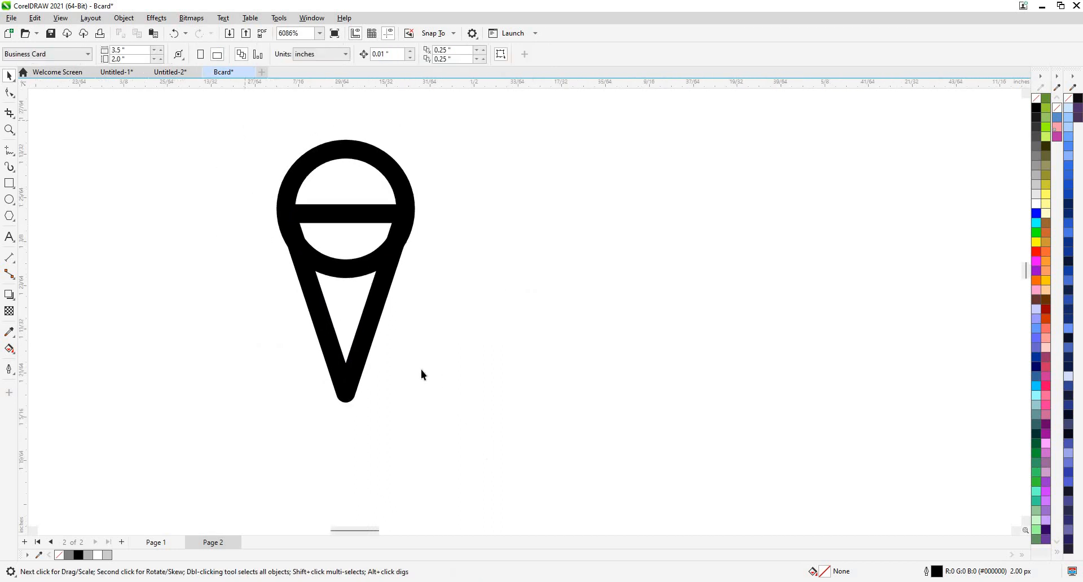
{"action": "left_click_drag", "start_coordinate": [420, 370], "coordinate": [489, 450]}
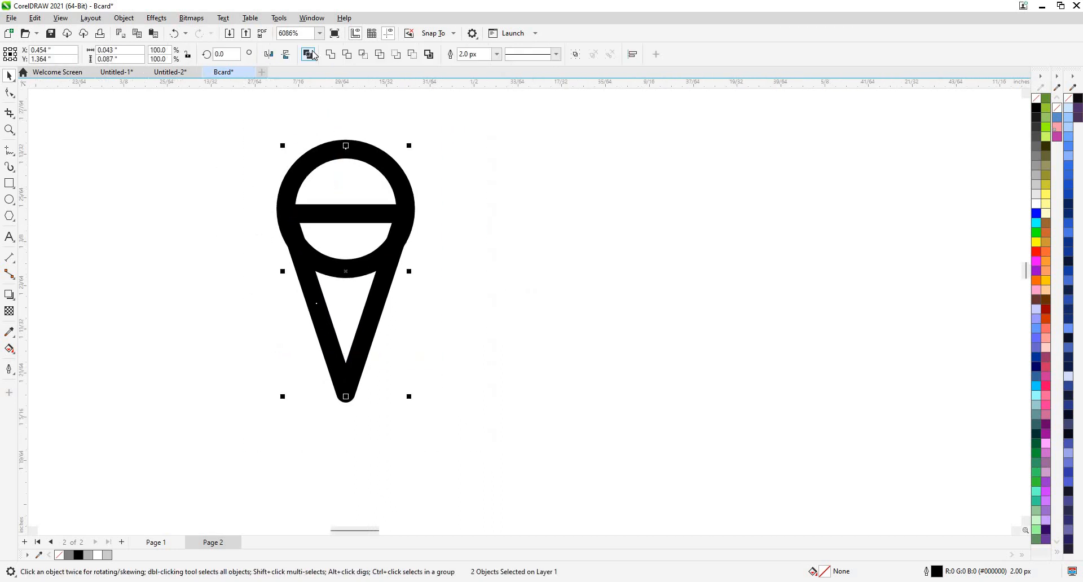
{"action": "left_click", "coordinate": [313, 54]}
{"action": "key", "text": "ctrl+z"}
{"action": "key", "text": "ctrl+shift+z"}
{"action": "left_click", "coordinate": [517, 166]}
{"action": "key", "text": "ctrl+z"}
{"action": "left_click", "coordinate": [302, 341]}
{"action": "left_click", "coordinate": [323, 326]}
{"action": "scroll", "coordinate": [323, 325], "scroll_direction": "up", "scroll_amount": 1}
{"action": "left_click_drag", "start_coordinate": [323, 328], "coordinate": [308, 272]}
{"action": "scroll", "coordinate": [308, 271], "scroll_direction": "down", "scroll_amount": 1}
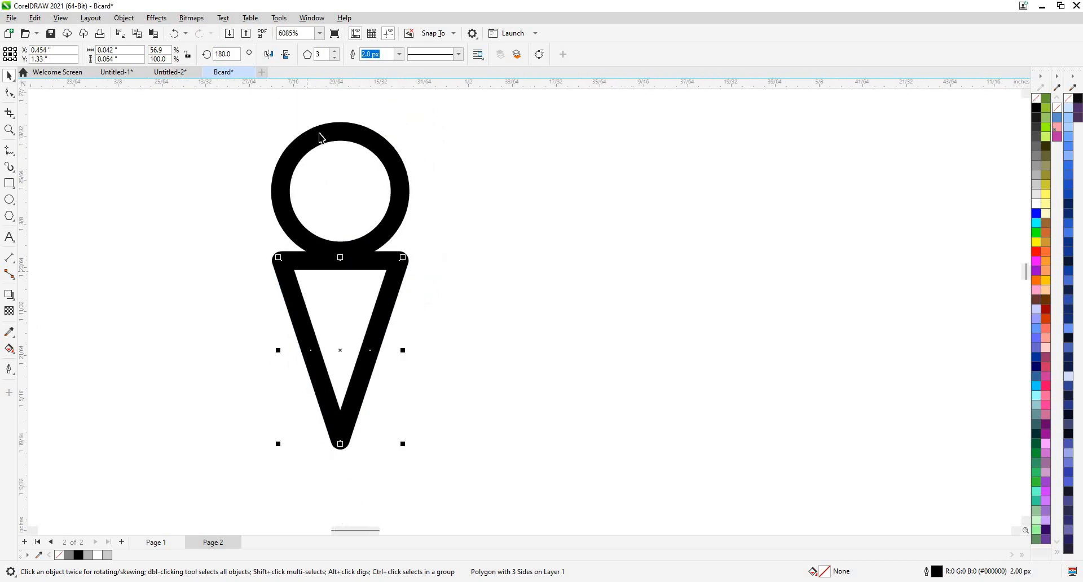
{"action": "left_click", "coordinate": [310, 130]}
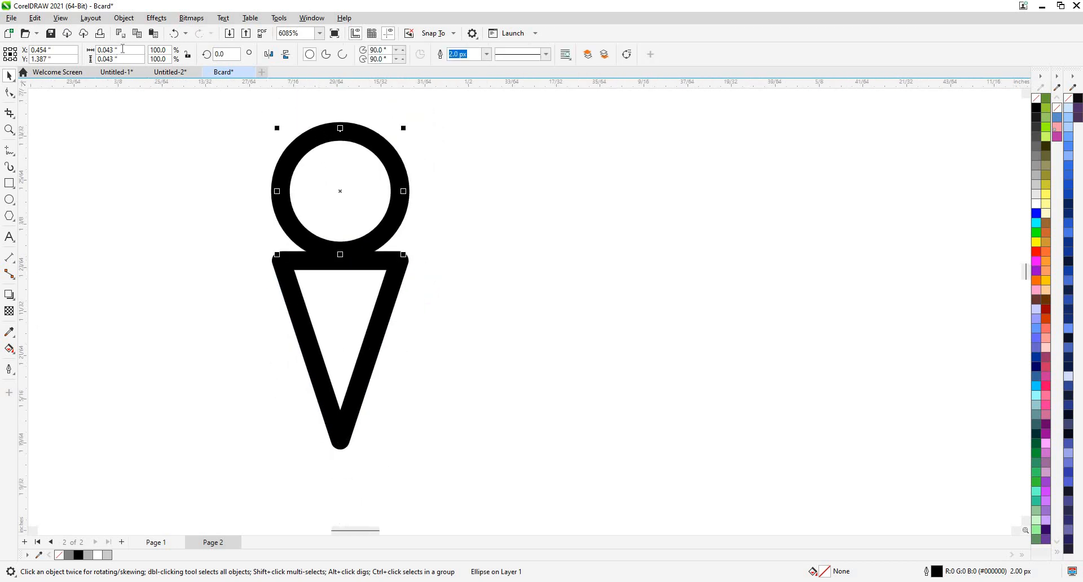
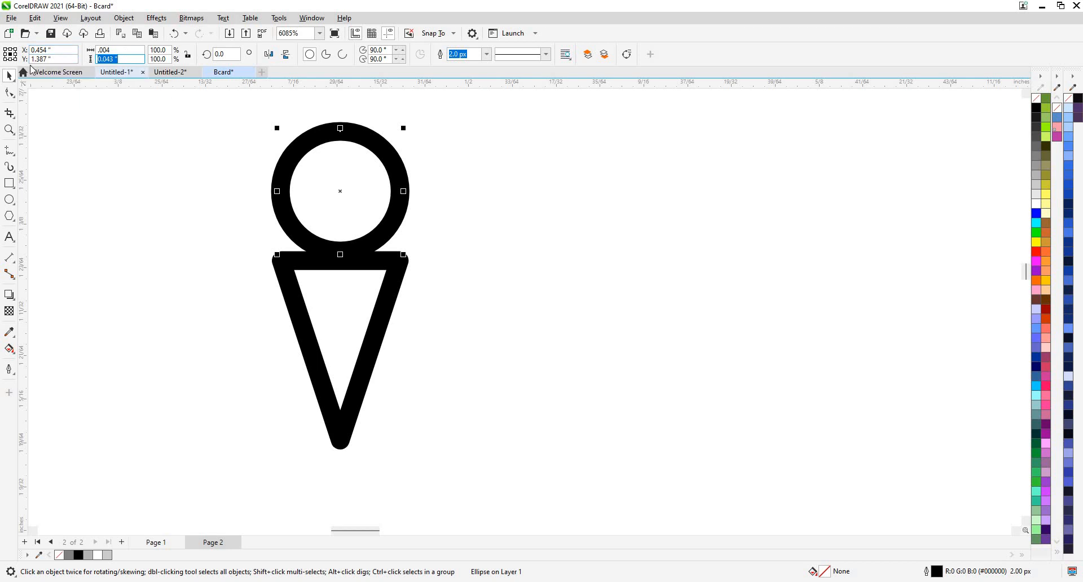
Try a much narrower width for the circle, then undo the change.
{"action": "left_click_drag", "start_coordinate": [111, 50], "coordinate": [106, 50]}
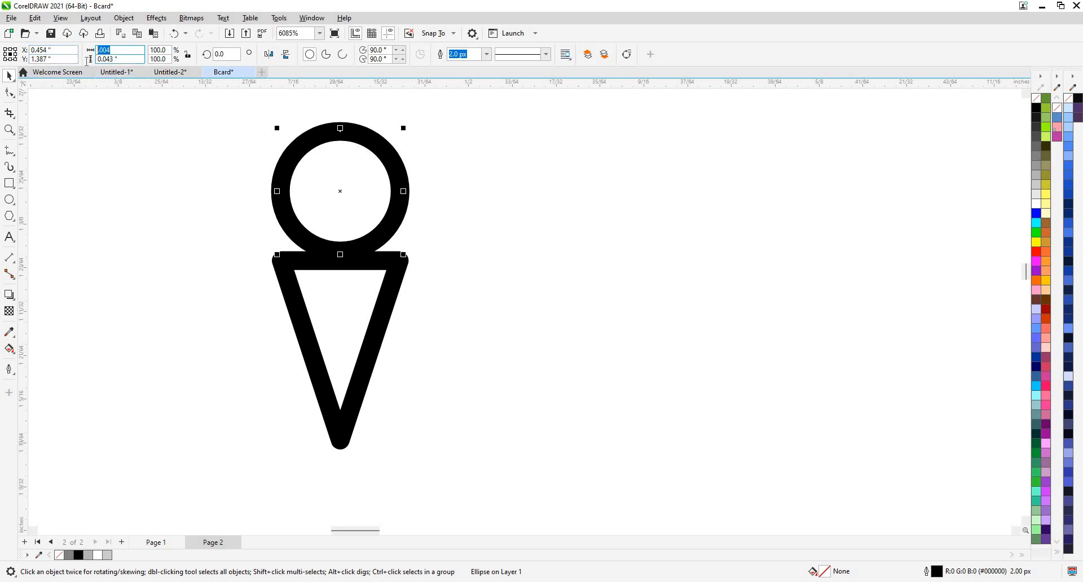
{"action": "left_click", "coordinate": [121, 50]}
{"action": "key", "text": "Return"}
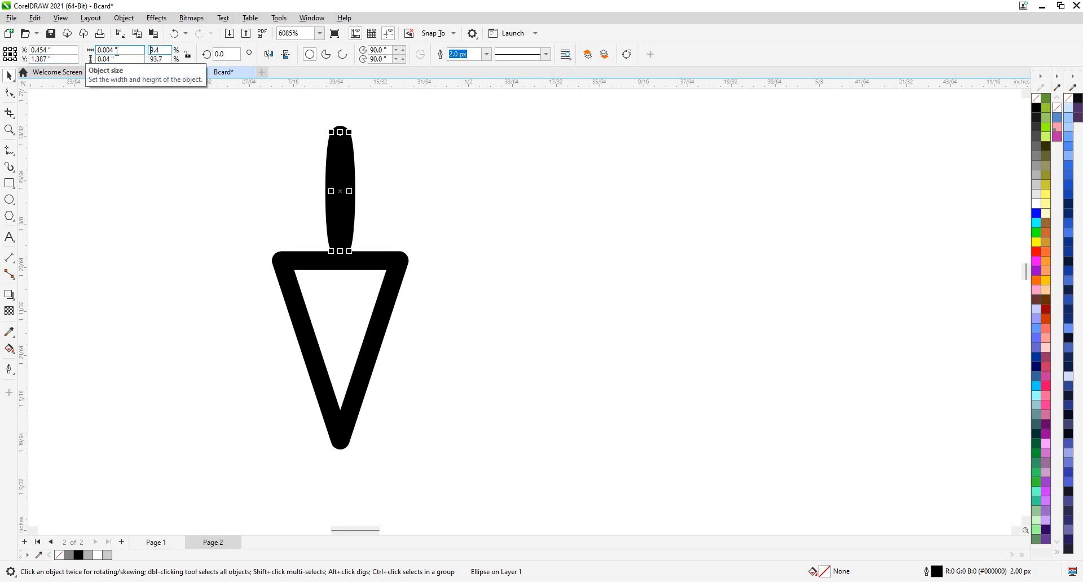
{"action": "left_click", "coordinate": [121, 57]}
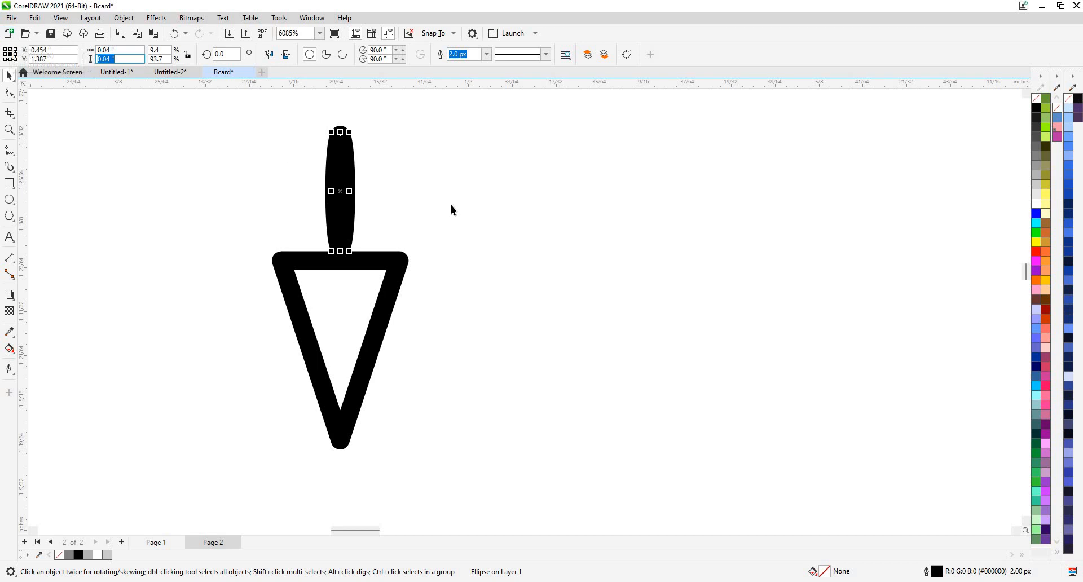
{"action": "key", "text": "ctrl+z"}
Drag the triangle up so its top edge overlaps the circle's middle.
{"action": "left_click", "coordinate": [355, 266]}
{"action": "left_click_drag", "start_coordinate": [354, 267], "coordinate": [350, 218]}
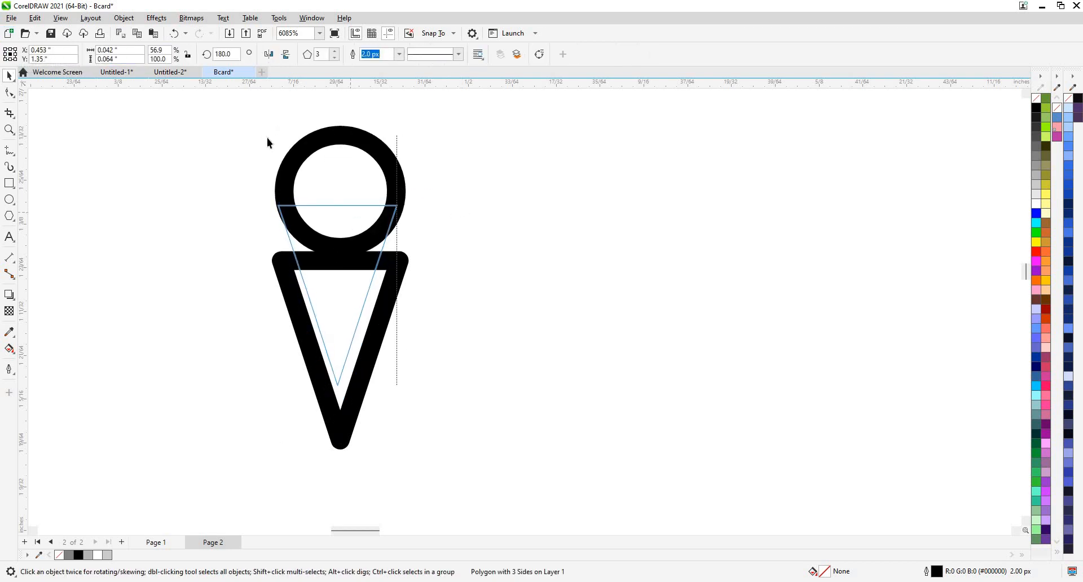
{"action": "scroll", "coordinate": [263, 129], "scroll_direction": "up", "scroll_amount": 1}
Switch to Wireframe view and narrow and reposition the triangle under the circle.
{"action": "left_click", "coordinate": [60, 18]}
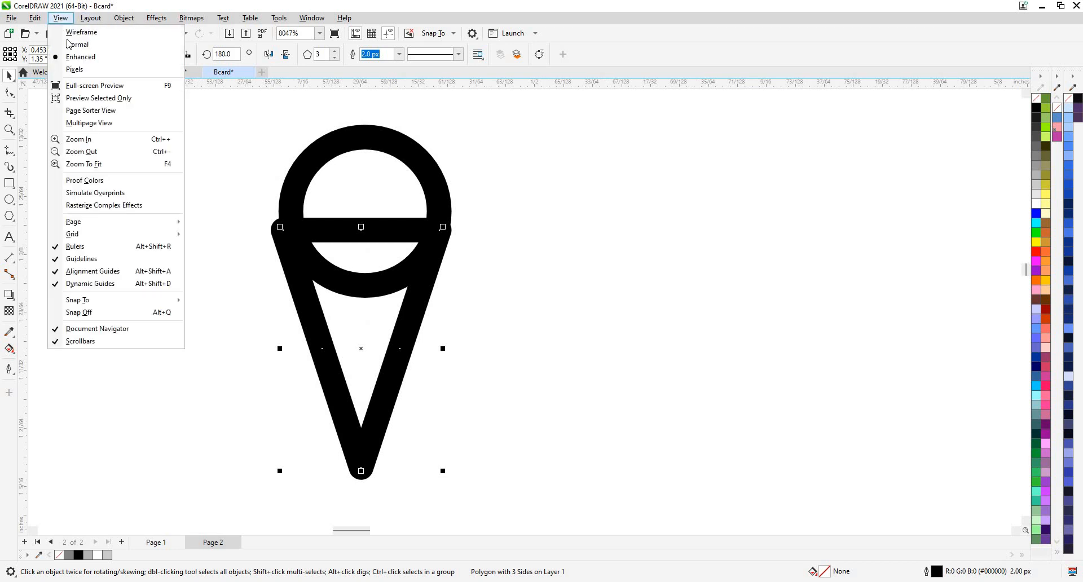
{"action": "left_click", "coordinate": [84, 31]}
{"action": "scroll", "coordinate": [350, 395], "scroll_direction": "up", "scroll_amount": 1}
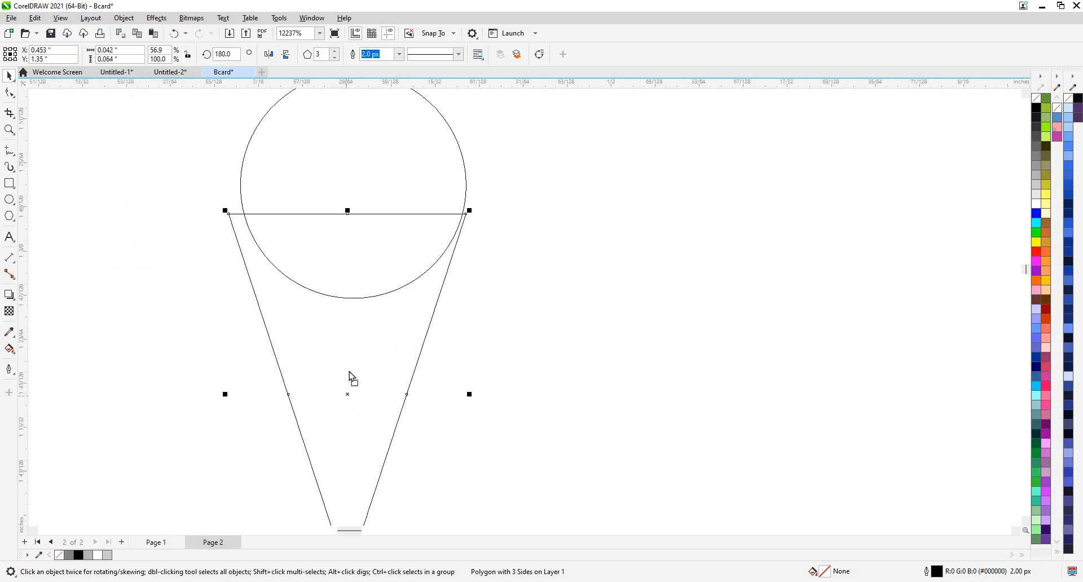
{"action": "left_click_drag", "start_coordinate": [350, 375], "coordinate": [345, 364]}
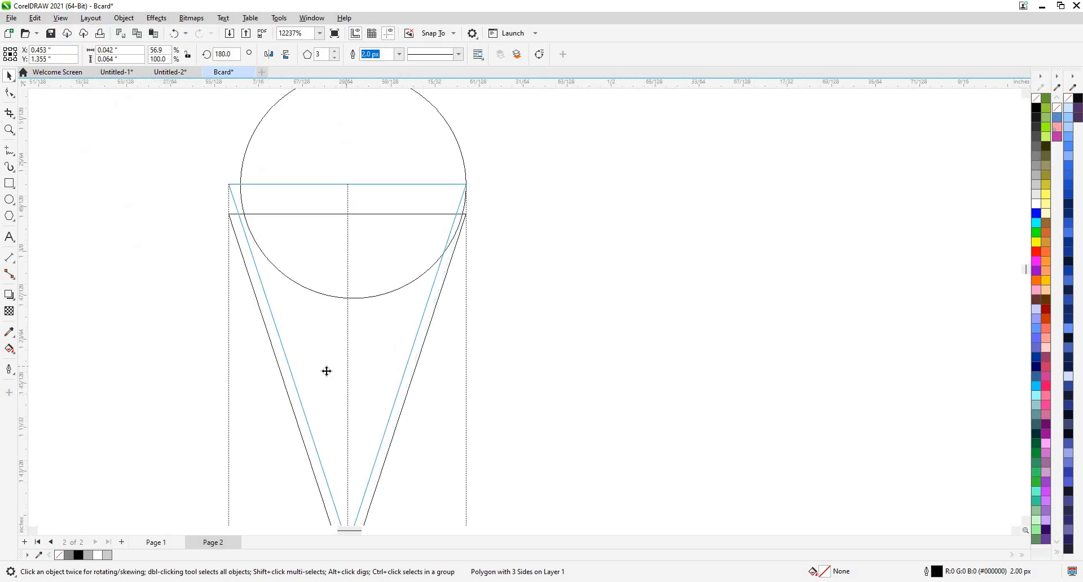
{"action": "left_click_drag", "start_coordinate": [226, 365], "coordinate": [241, 365]}
{"action": "scroll", "coordinate": [478, 178], "scroll_direction": "up", "scroll_amount": 2}
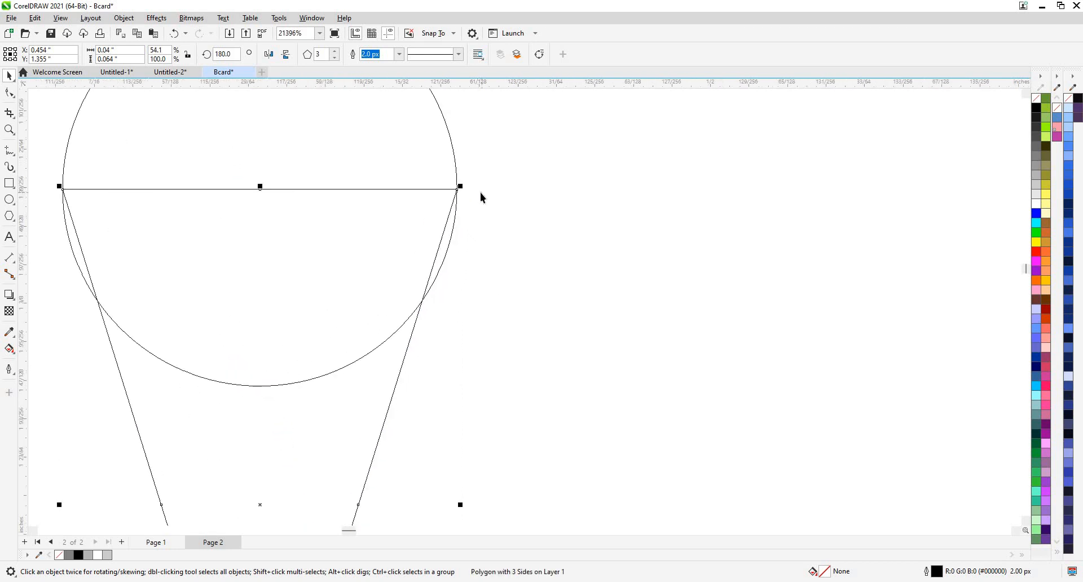
{"action": "scroll", "coordinate": [480, 192], "scroll_direction": "down", "scroll_amount": 2}
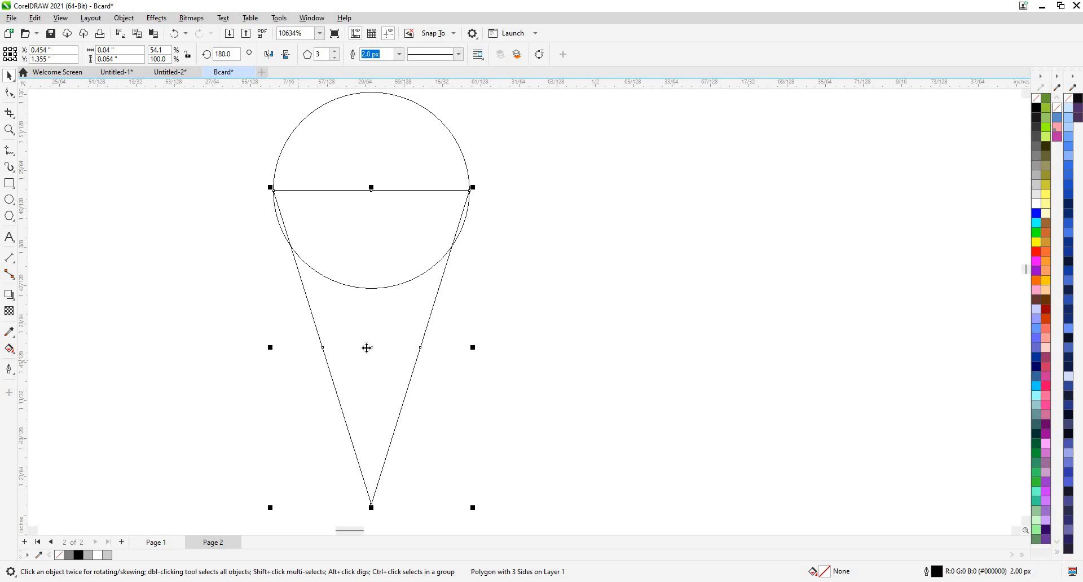
{"action": "scroll", "coordinate": [367, 348], "scroll_direction": "down", "scroll_amount": 1}
{"action": "left_click_drag", "start_coordinate": [376, 359], "coordinate": [310, 367]}
{"action": "scroll", "coordinate": [278, 313], "scroll_direction": "up", "scroll_amount": 3}
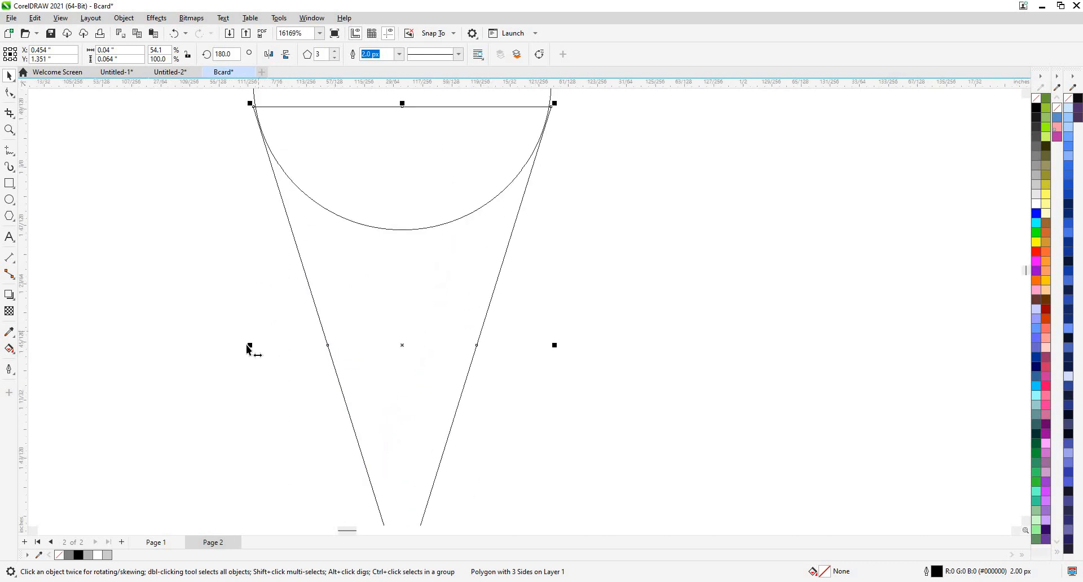
Flip the triangle horizontally, snap its top corners to the circle's sides, then select the circle.
{"action": "left_click_drag", "start_coordinate": [251, 347], "coordinate": [551, 341]}
{"action": "scroll", "coordinate": [386, 291], "scroll_direction": "down", "scroll_amount": 2}
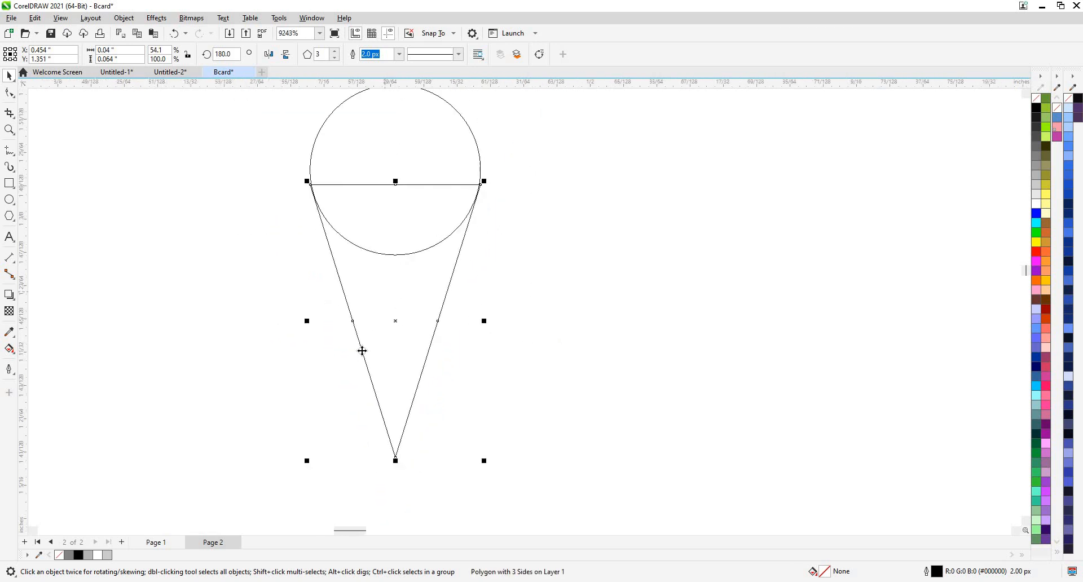
{"action": "left_click_drag", "start_coordinate": [365, 342], "coordinate": [364, 342]}
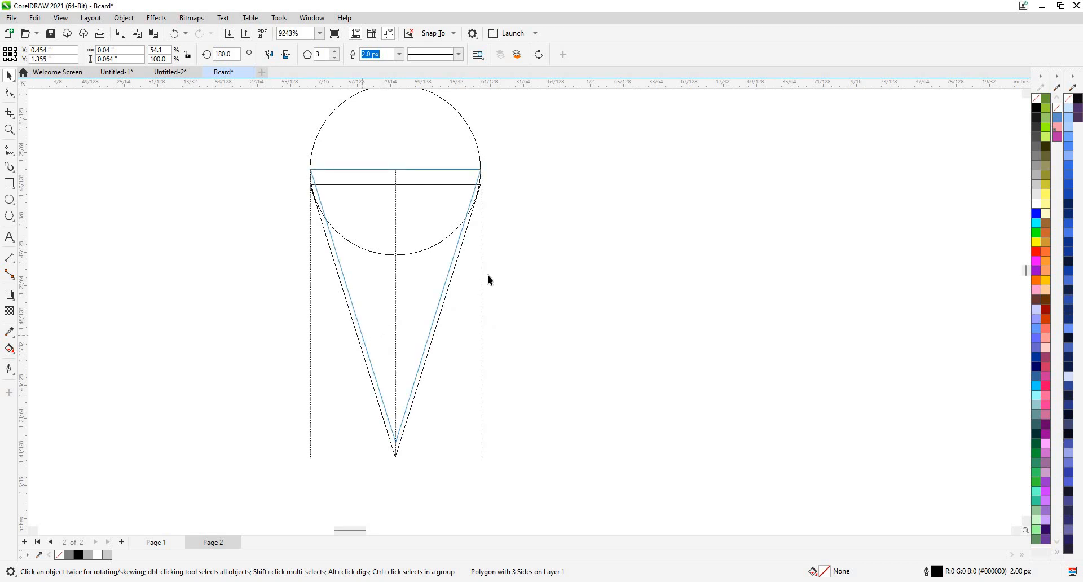
{"action": "left_click_drag", "start_coordinate": [489, 279], "coordinate": [482, 169]}
{"action": "scroll", "coordinate": [479, 168], "scroll_direction": "up", "scroll_amount": 5}
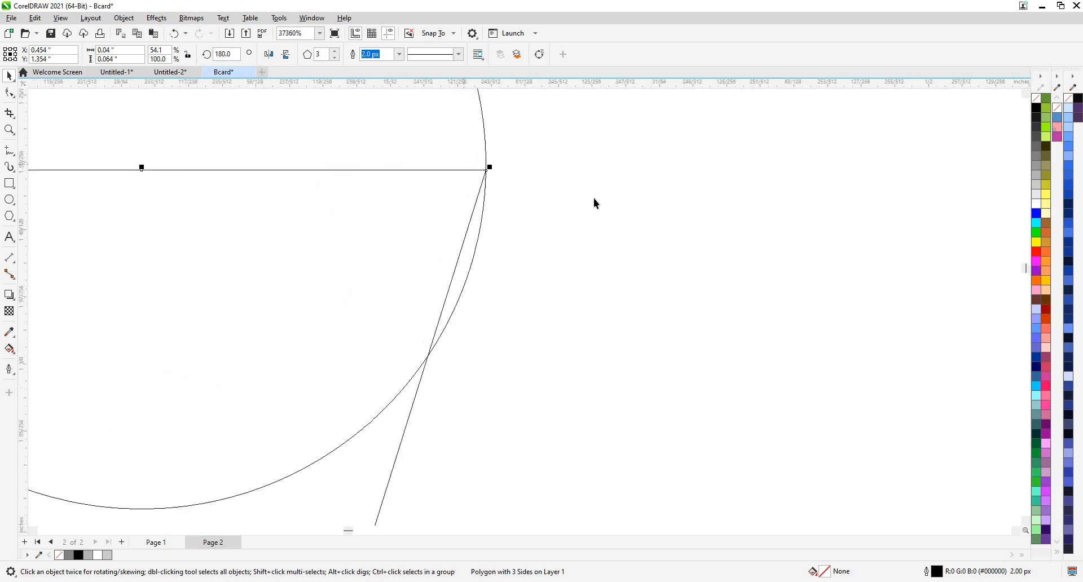
{"action": "scroll", "coordinate": [461, 164], "scroll_direction": "up", "scroll_amount": 1}
{"action": "scroll", "coordinate": [525, 191], "scroll_direction": "down", "scroll_amount": 2}
{"action": "scroll", "coordinate": [133, 191], "scroll_direction": "up", "scroll_amount": 1}
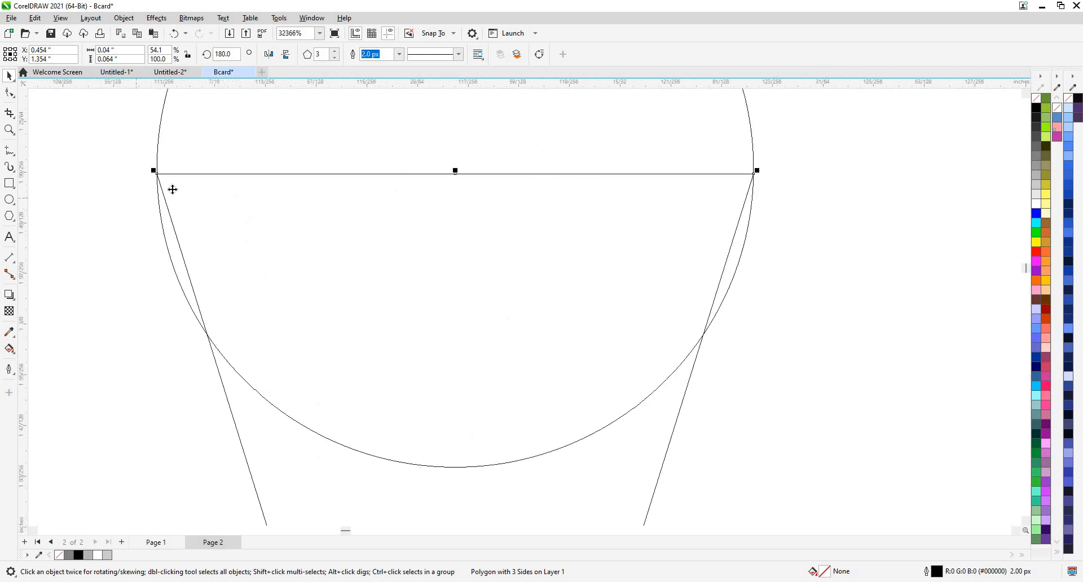
{"action": "scroll", "coordinate": [172, 189], "scroll_direction": "up", "scroll_amount": 1}
{"action": "scroll", "coordinate": [356, 213], "scroll_direction": "down", "scroll_amount": 7}
{"action": "left_click", "coordinate": [455, 346]}
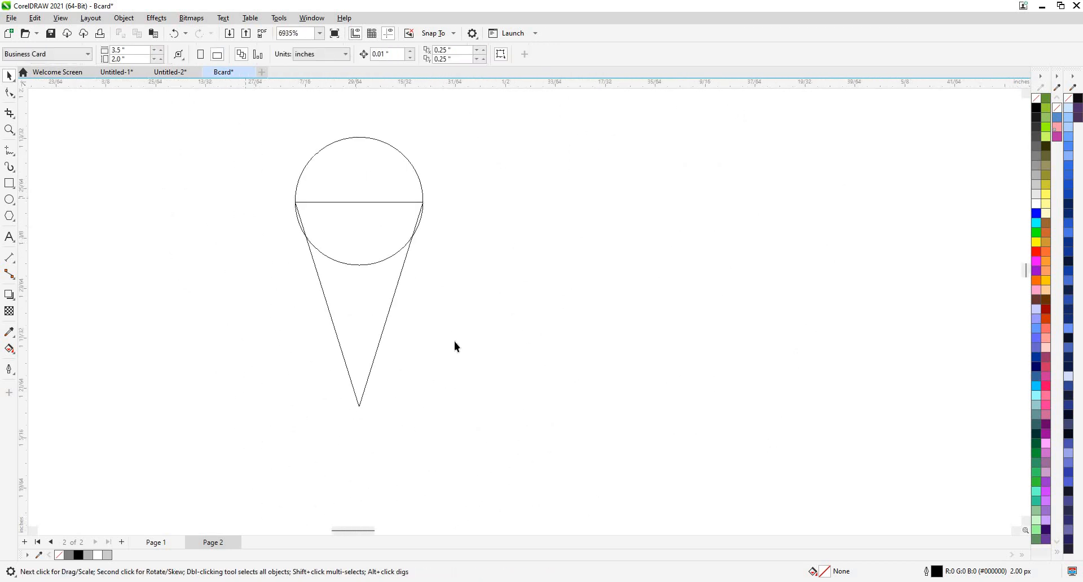
{"action": "left_click_drag", "start_coordinate": [469, 377], "coordinate": [458, 359]}
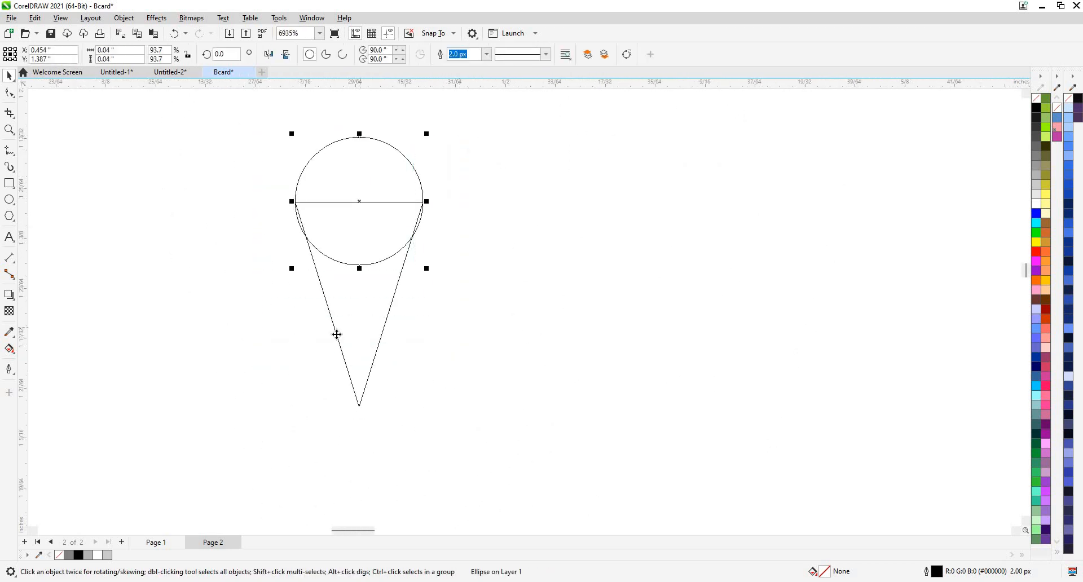
Return to Enhanced view and weld the circle and triangle into one teardrop pin.
{"action": "left_click", "coordinate": [336, 335], "text": "shift"}
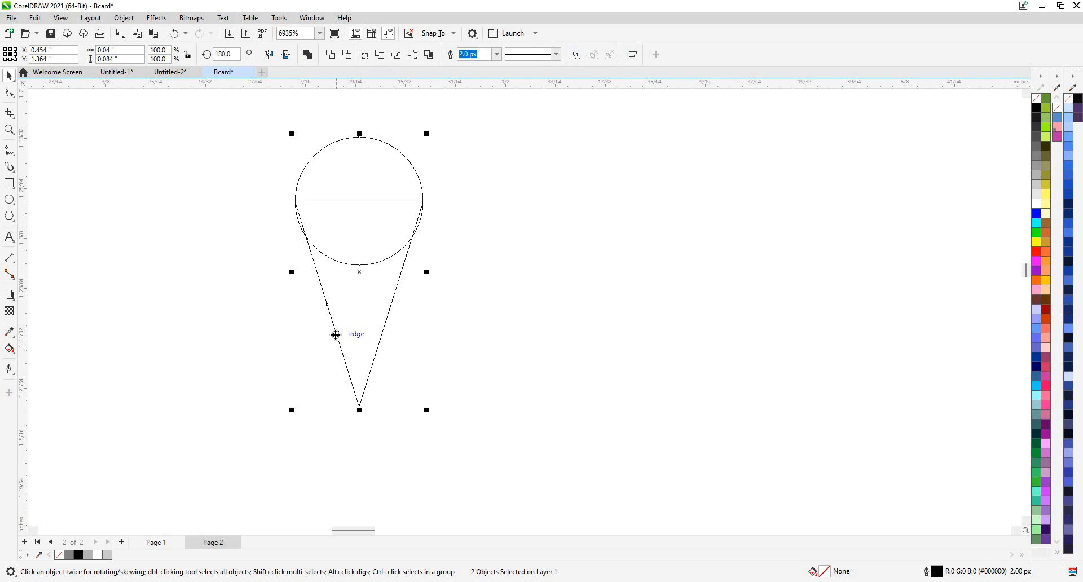
{"action": "left_click", "coordinate": [61, 18]}
{"action": "left_click", "coordinate": [75, 42]}
{"action": "left_click", "coordinate": [61, 18]}
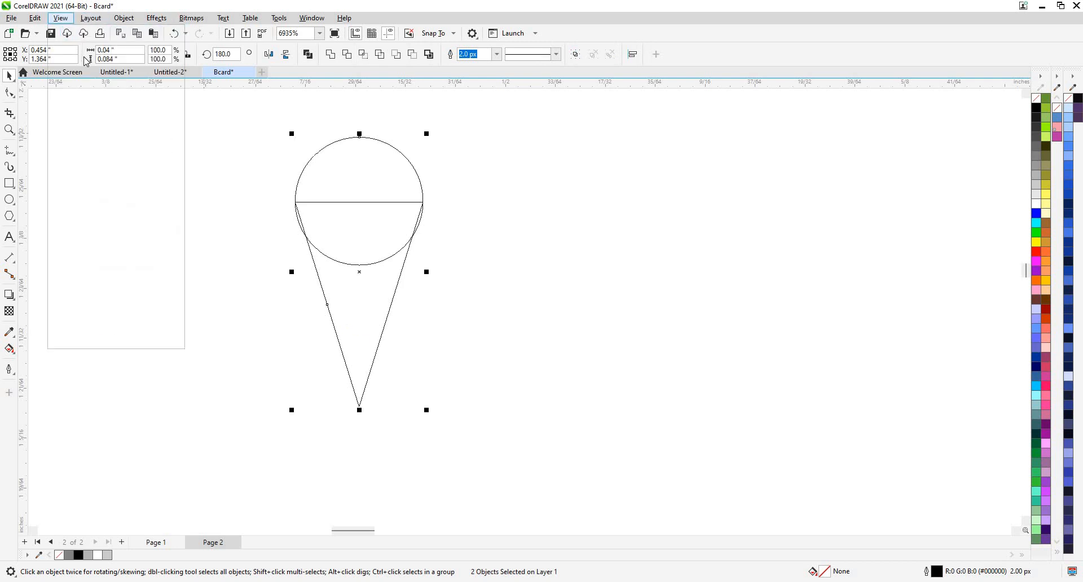
{"action": "left_click", "coordinate": [76, 56]}
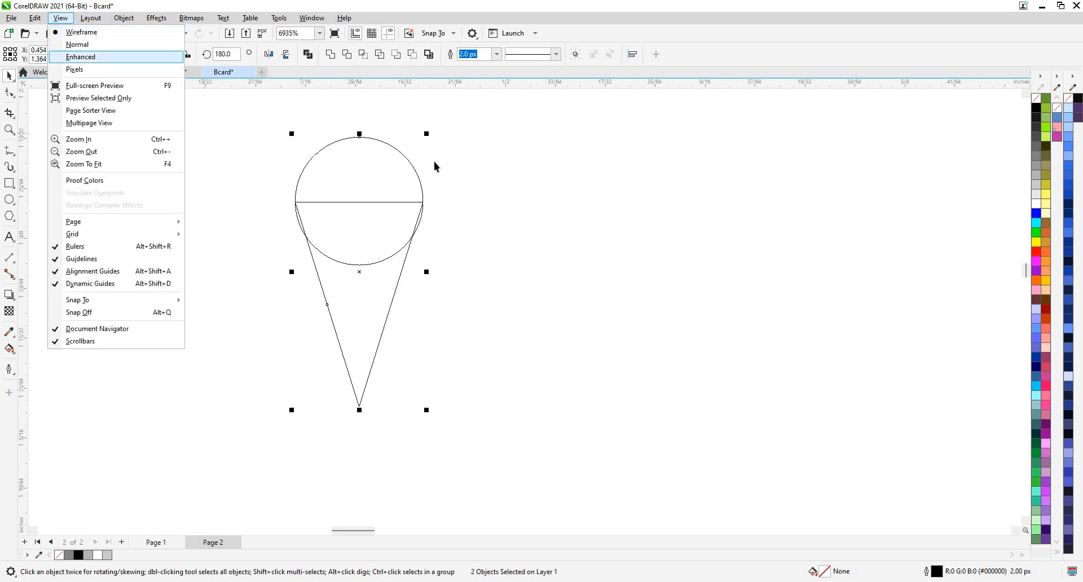
{"action": "left_click", "coordinate": [330, 54]}
{"action": "left_click", "coordinate": [517, 187]}
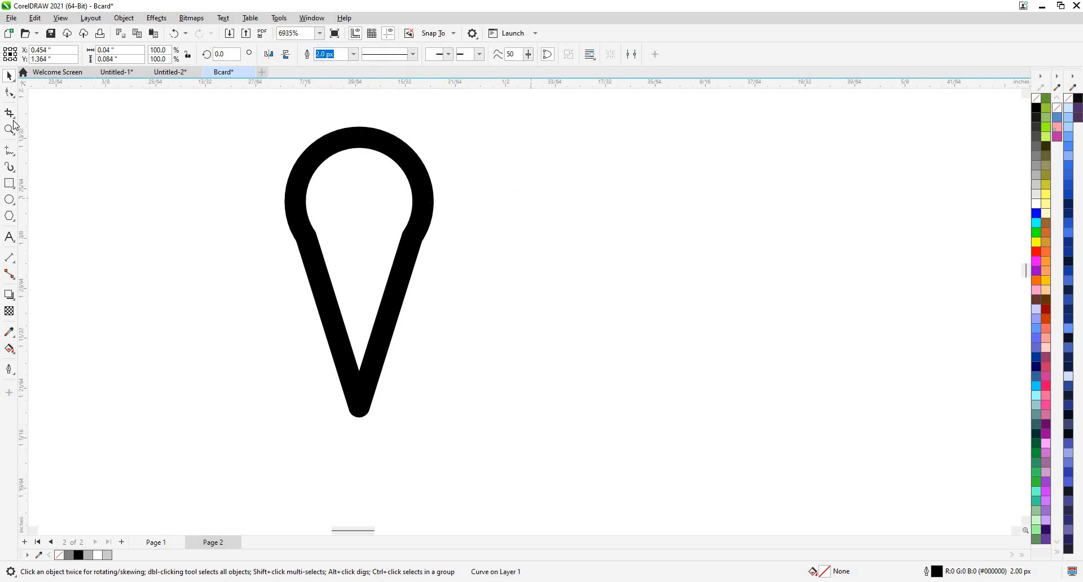
Draw a small circle inside the pin's head with the Ellipse tool (F7).
{"action": "key", "text": "F7"}
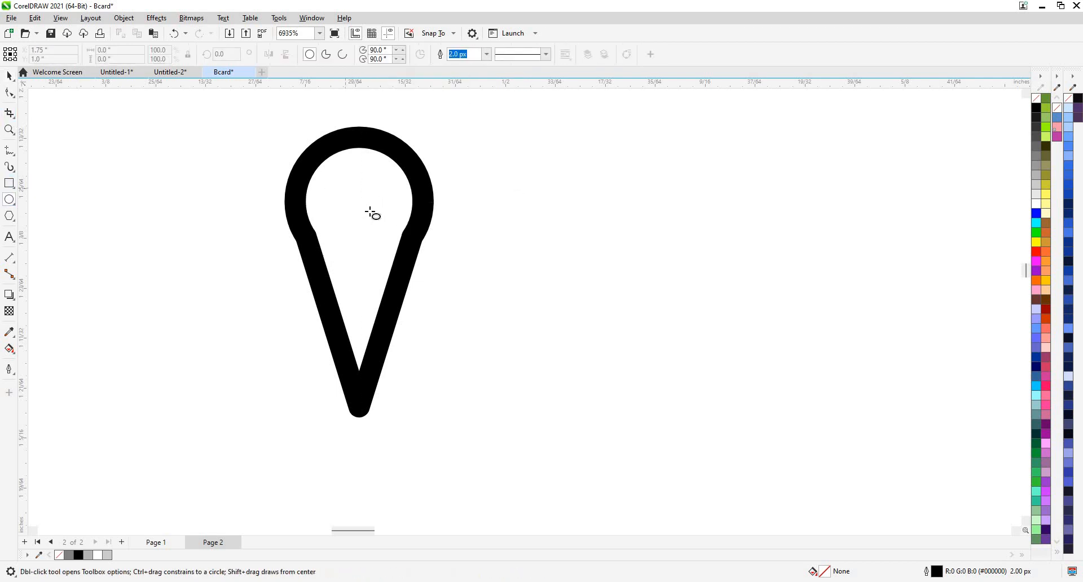
{"action": "mouse_move", "coordinate": [343, 184]}
{"action": "left_mouse_down"}
{"action": "mouse_move", "coordinate": [384, 224]}
{"action": "mouse_move", "coordinate": [351, 205]}
{"action": "left_mouse_up"}
{"action": "key", "text": "Escape"}
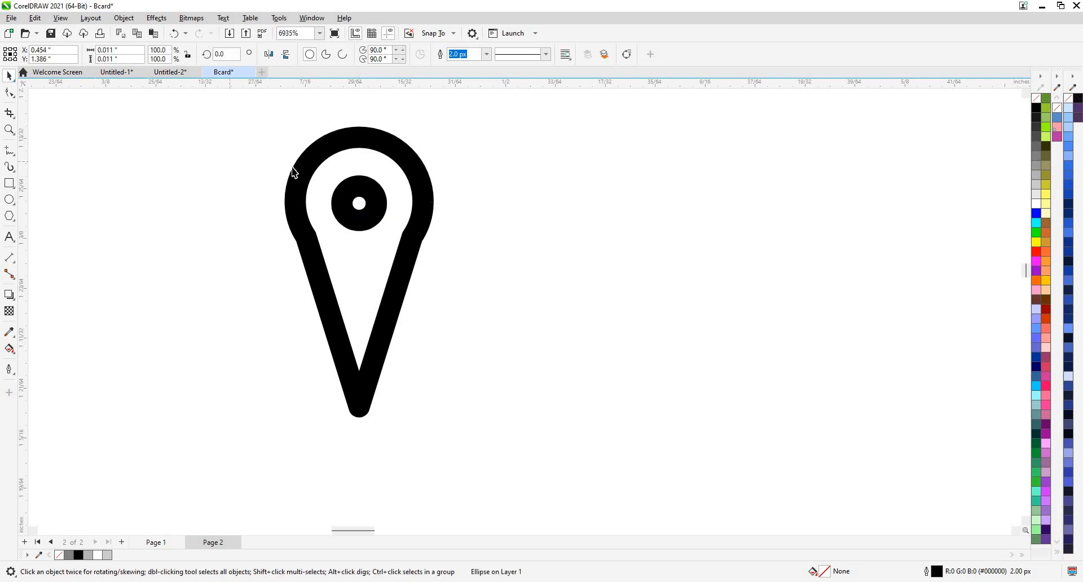
{"action": "scroll", "coordinate": [388, 293], "scroll_direction": "down", "scroll_amount": 2}
Set the outline width of both objects to 1.0 px.
{"action": "left_click", "coordinate": [486, 53]}
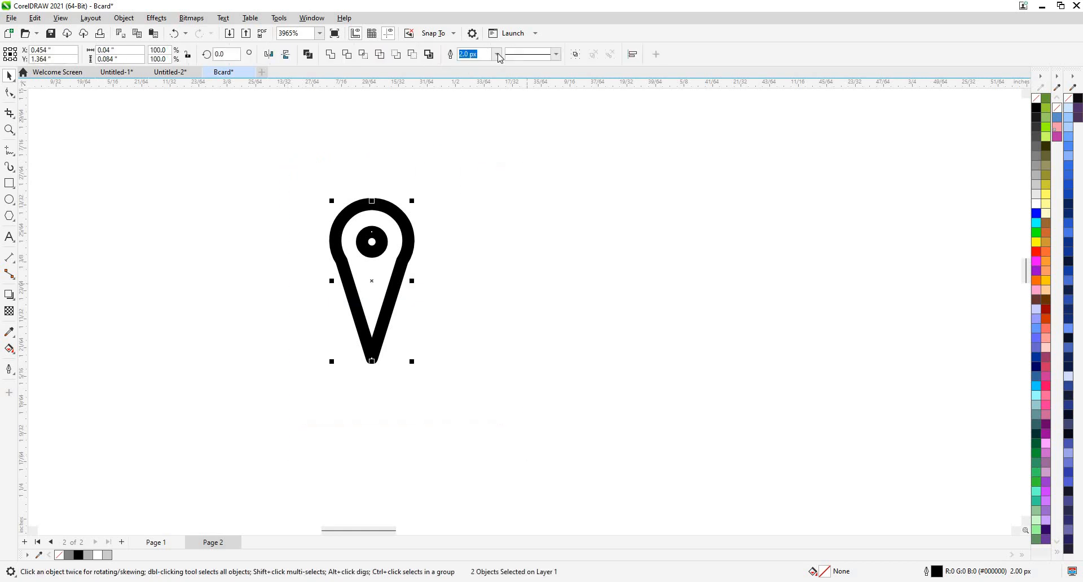
{"action": "left_click", "coordinate": [497, 53]}
{"action": "left_click", "coordinate": [474, 92]}
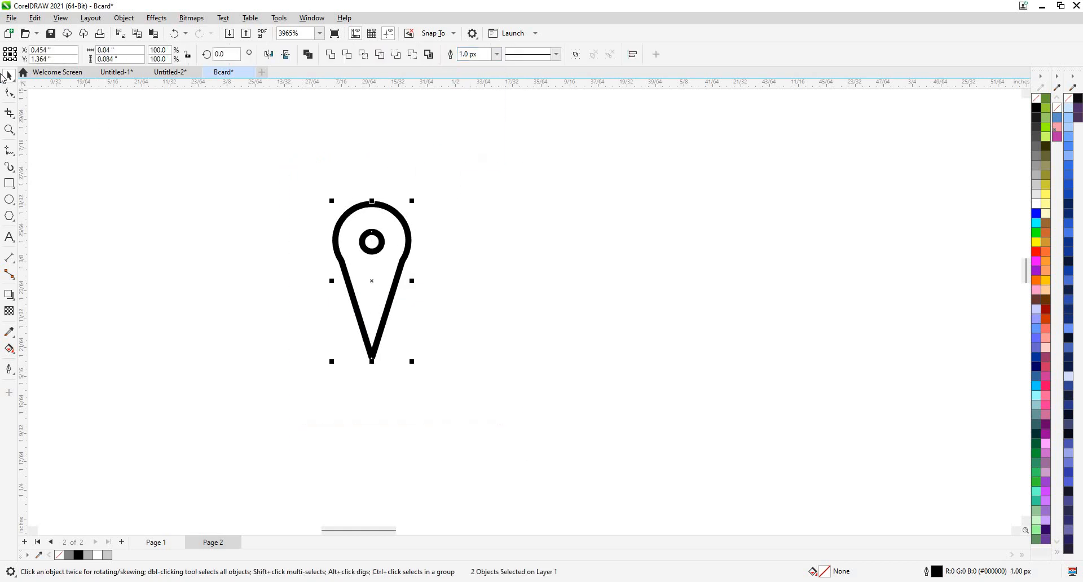
Move the pin icon beside the address line and enlarge it.
{"action": "scroll", "coordinate": [361, 263], "scroll_direction": "down", "scroll_amount": 3}
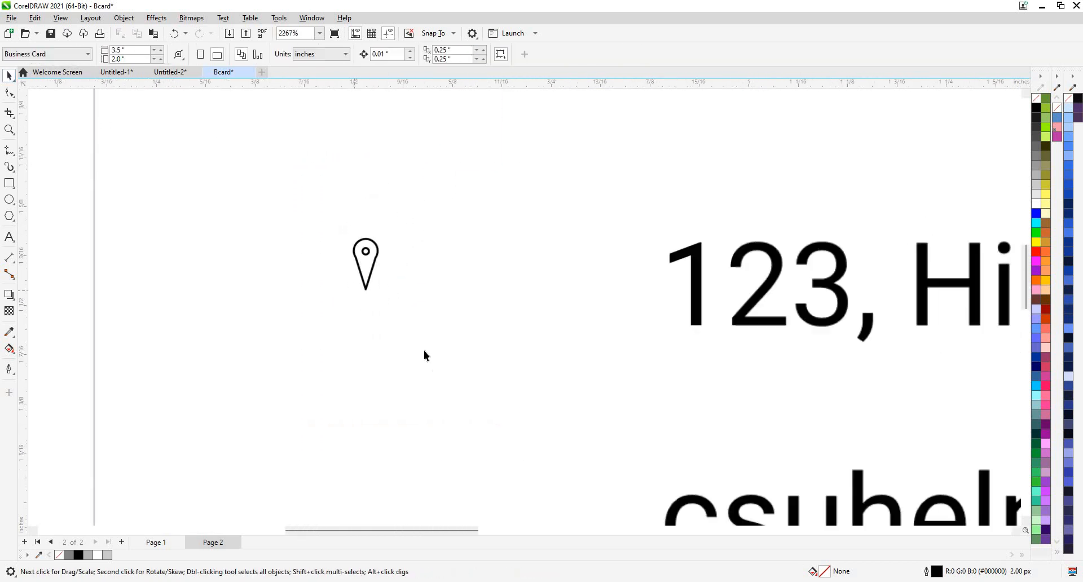
{"action": "left_click_drag", "start_coordinate": [355, 243], "coordinate": [505, 261]}
{"action": "left_click_drag", "start_coordinate": [463, 231], "coordinate": [339, 232]}
{"action": "scroll", "coordinate": [345, 214], "scroll_direction": "down", "scroll_amount": 3}
{"action": "scroll", "coordinate": [319, 203], "scroll_direction": "up", "scroll_amount": 1}
{"action": "scroll", "coordinate": [368, 209], "scroll_direction": "down", "scroll_amount": 6}
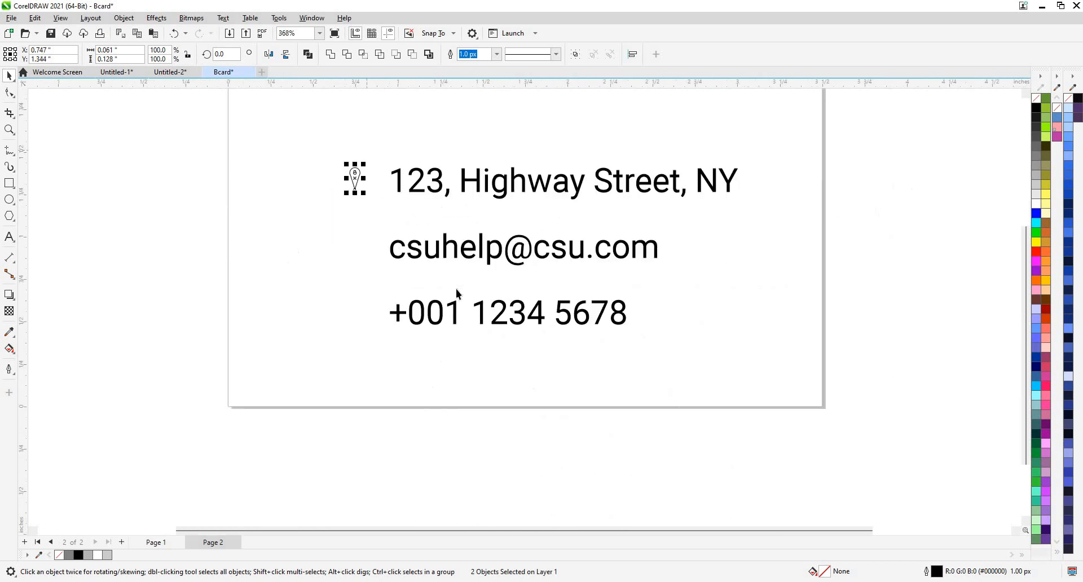
{"action": "scroll", "coordinate": [457, 295], "scroll_direction": "up", "scroll_amount": 5}
Draw a small rectangle beside the e-mail line, left of the pin.
{"action": "left_click", "coordinate": [519, 312]}
{"action": "scroll", "coordinate": [49, 219], "scroll_direction": "down", "scroll_amount": 1}
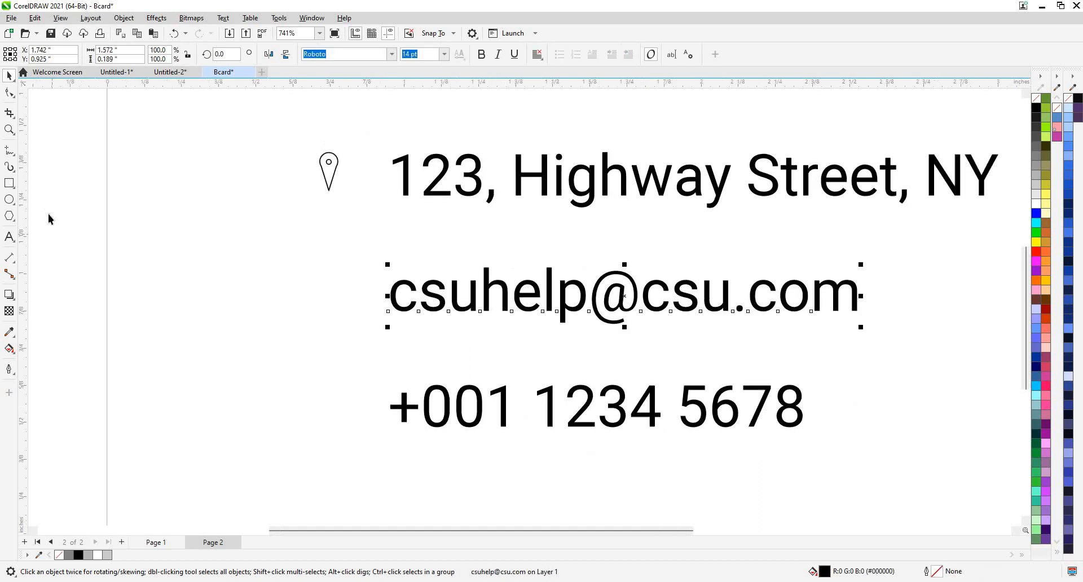
{"action": "left_click", "coordinate": [10, 183]}
{"action": "scroll", "coordinate": [51, 213], "scroll_direction": "up", "scroll_amount": 4}
{"action": "left_click_drag", "start_coordinate": [263, 293], "coordinate": [370, 367]}
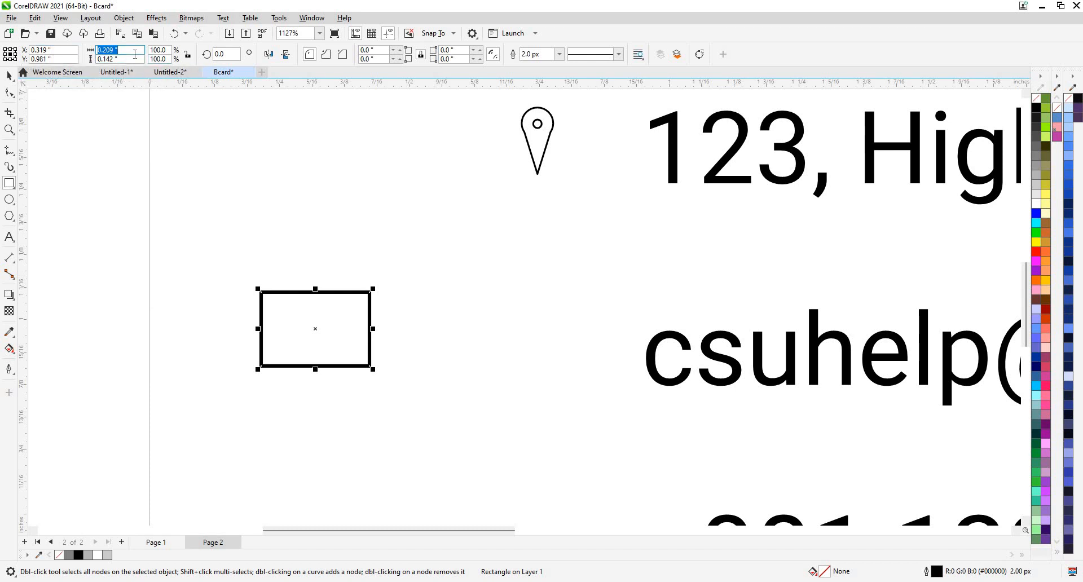
Draw a 3-sided polygon triangle above the rectangle.
{"action": "left_click", "coordinate": [13, 186]}
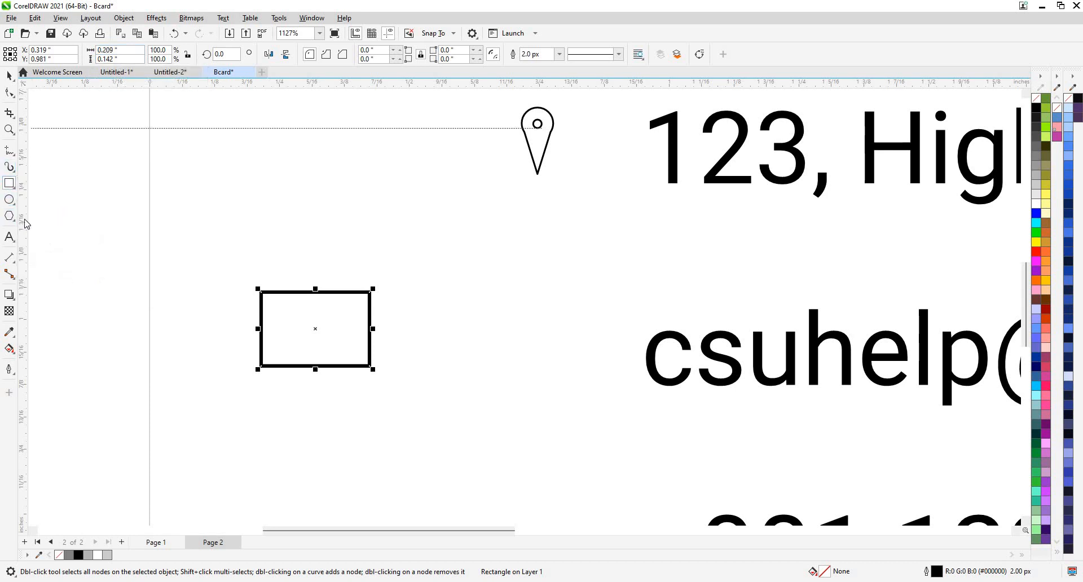
{"action": "left_click", "coordinate": [10, 216]}
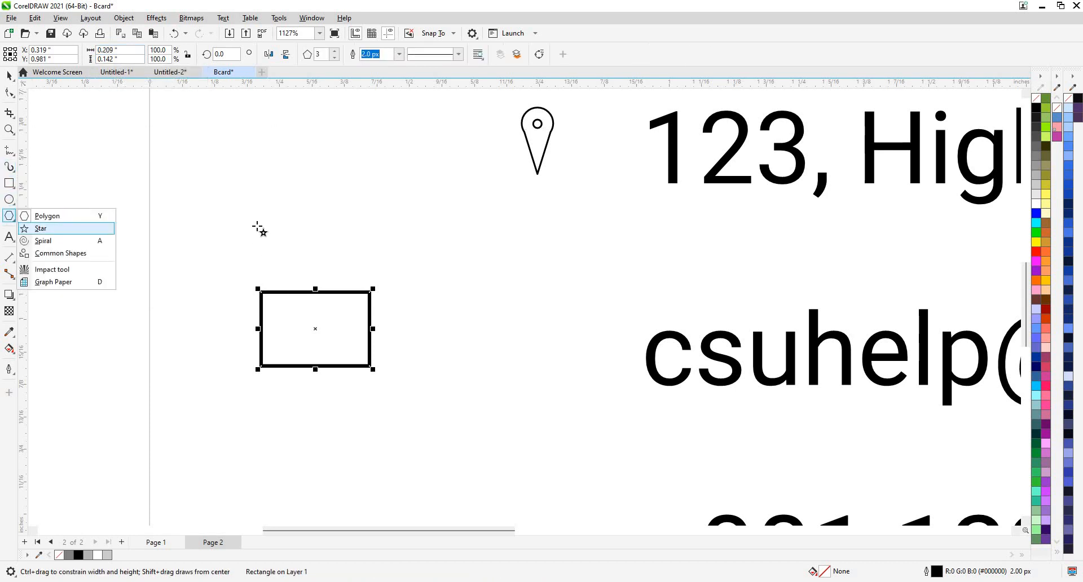
{"action": "left_click", "coordinate": [13, 218]}
{"action": "left_click", "coordinate": [41, 218]}
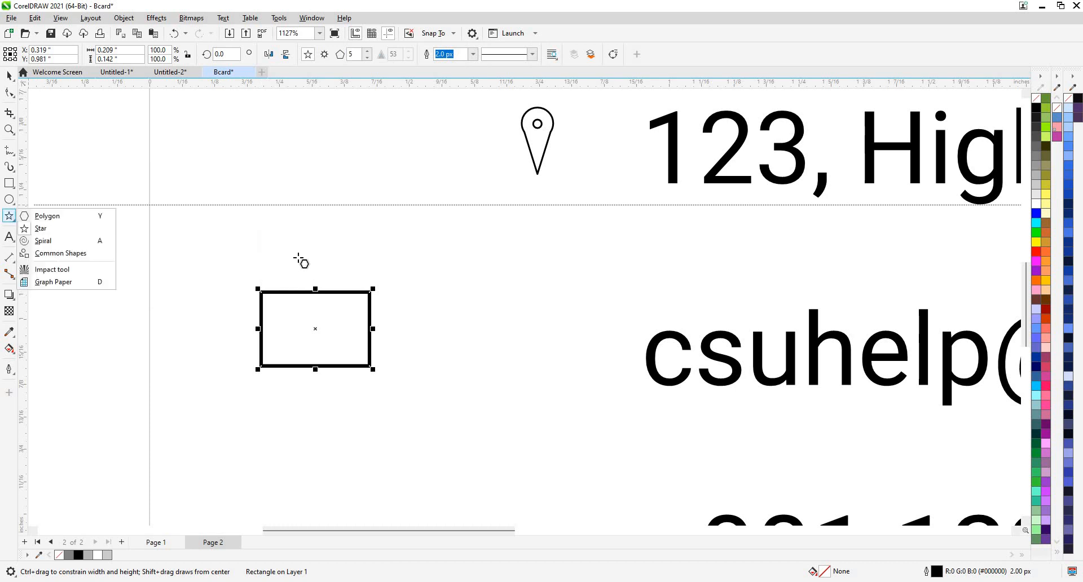
{"action": "left_click_drag", "start_coordinate": [300, 245], "coordinate": [331, 264]}
{"action": "left_click", "coordinate": [9, 76]}
{"action": "scroll", "coordinate": [317, 271], "scroll_direction": "up", "scroll_amount": 1}
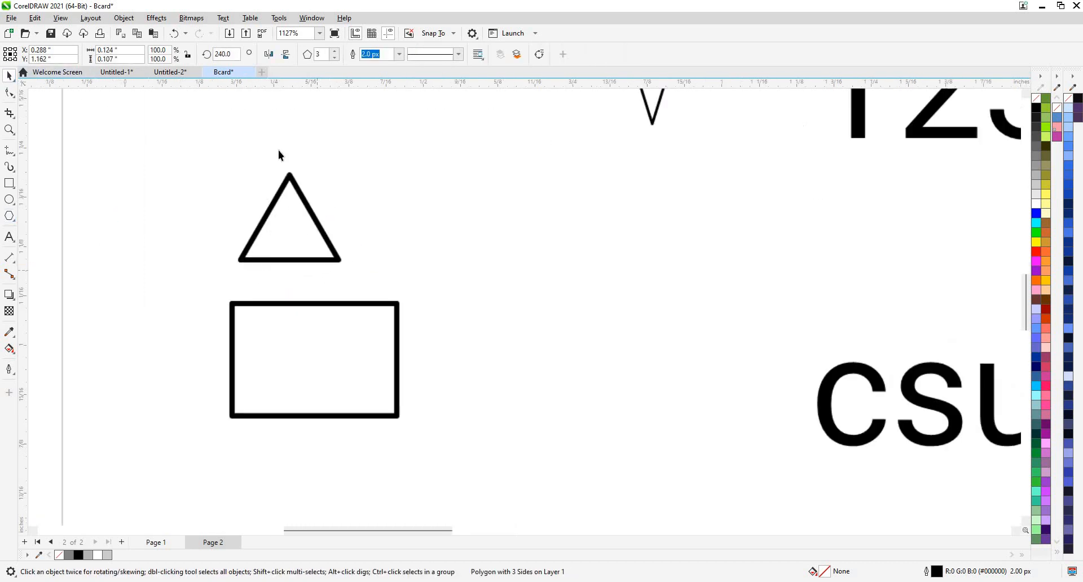
Mirror the triangle vertically, place it on the rectangle's top, and group both as an envelope.
{"action": "left_click", "coordinate": [287, 55]}
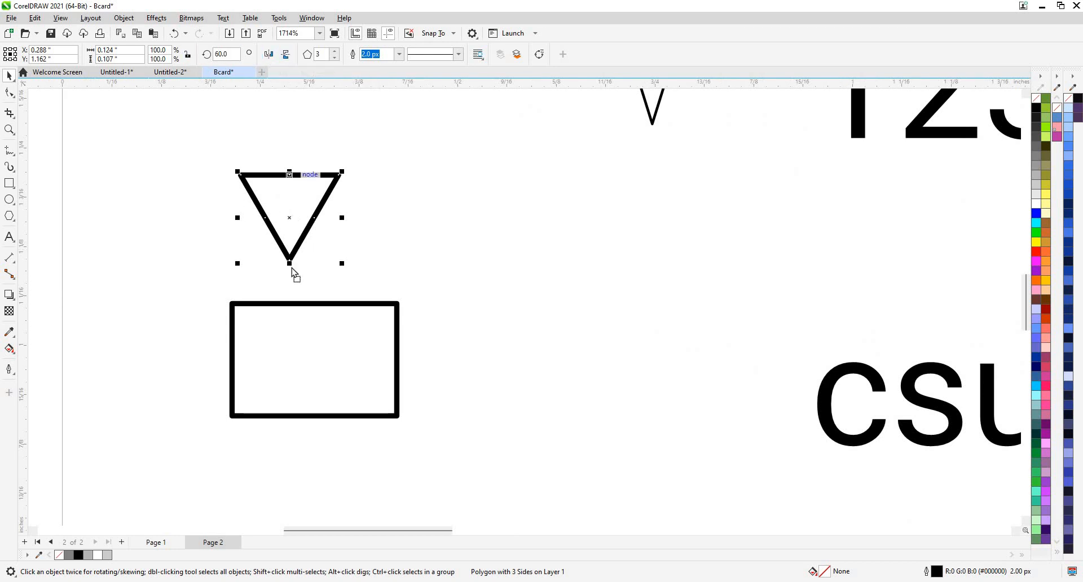
{"action": "left_click_drag", "start_coordinate": [281, 248], "coordinate": [401, 350]}
{"action": "scroll", "coordinate": [240, 319], "scroll_direction": "up", "scroll_amount": 3}
{"action": "scroll", "coordinate": [305, 226], "scroll_direction": "down", "scroll_amount": 5}
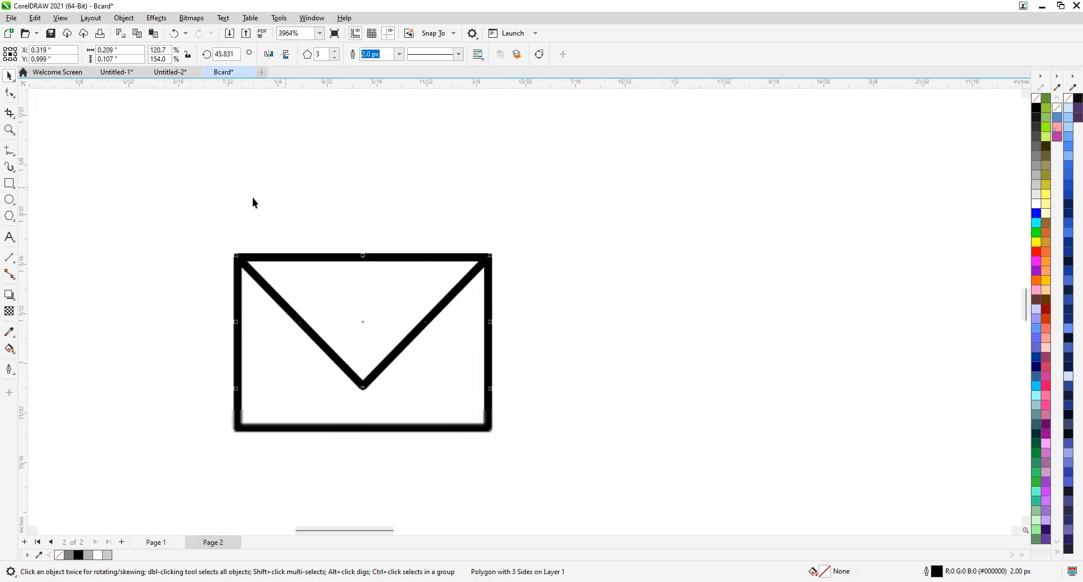
{"action": "left_click_drag", "start_coordinate": [342, 290], "coordinate": [425, 326]}
{"action": "key", "text": "ctrl+g"}
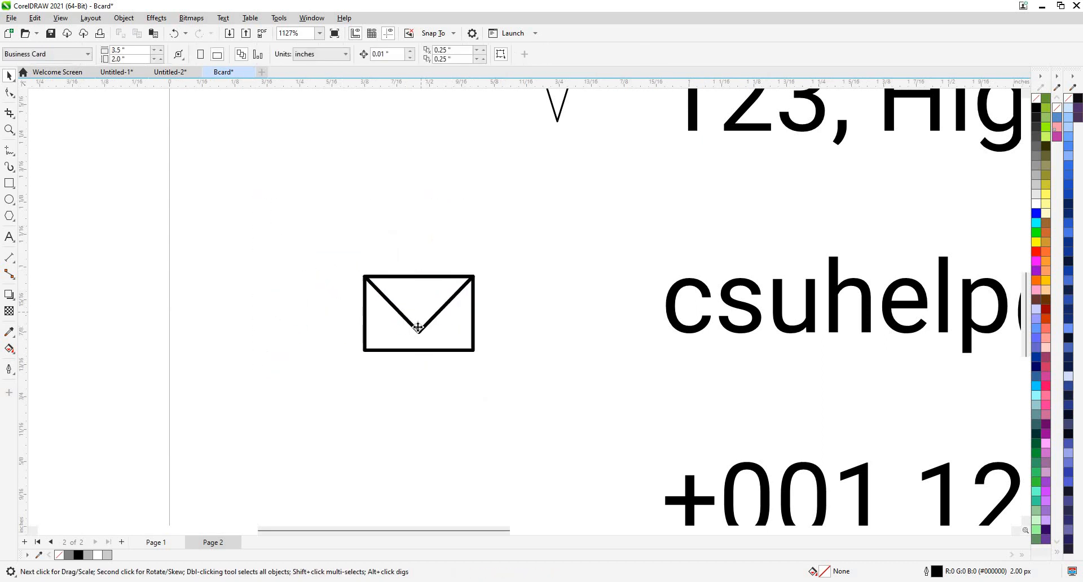
Move the envelope beside the e-mail line and scale it to 80.8%.
{"action": "left_click_drag", "start_coordinate": [554, 319], "coordinate": [588, 322]}
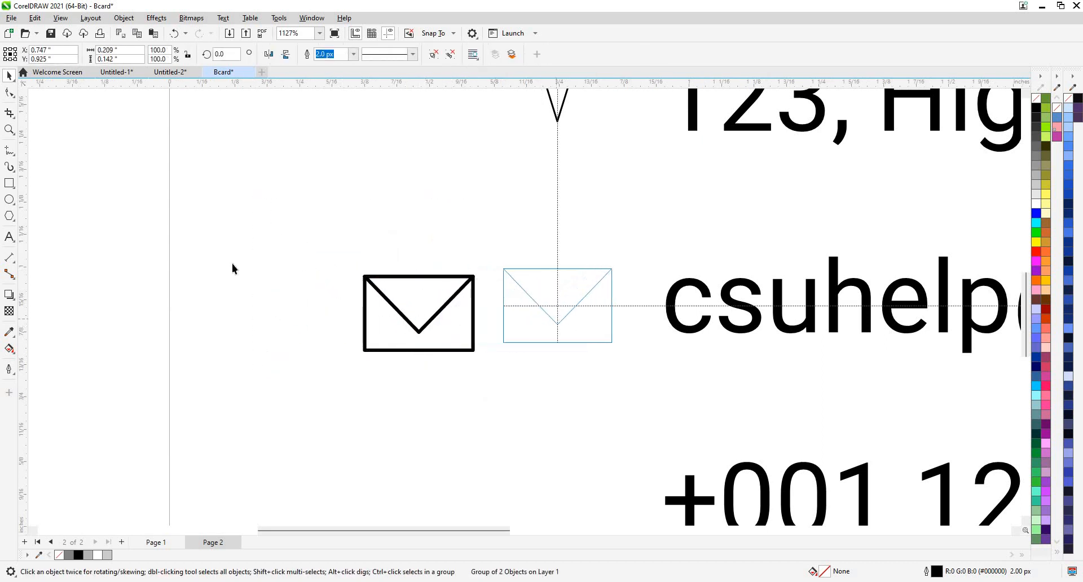
{"action": "scroll", "coordinate": [242, 259], "scroll_direction": "down", "scroll_amount": 2}
{"action": "scroll", "coordinate": [374, 256], "scroll_direction": "up", "scroll_amount": 1}
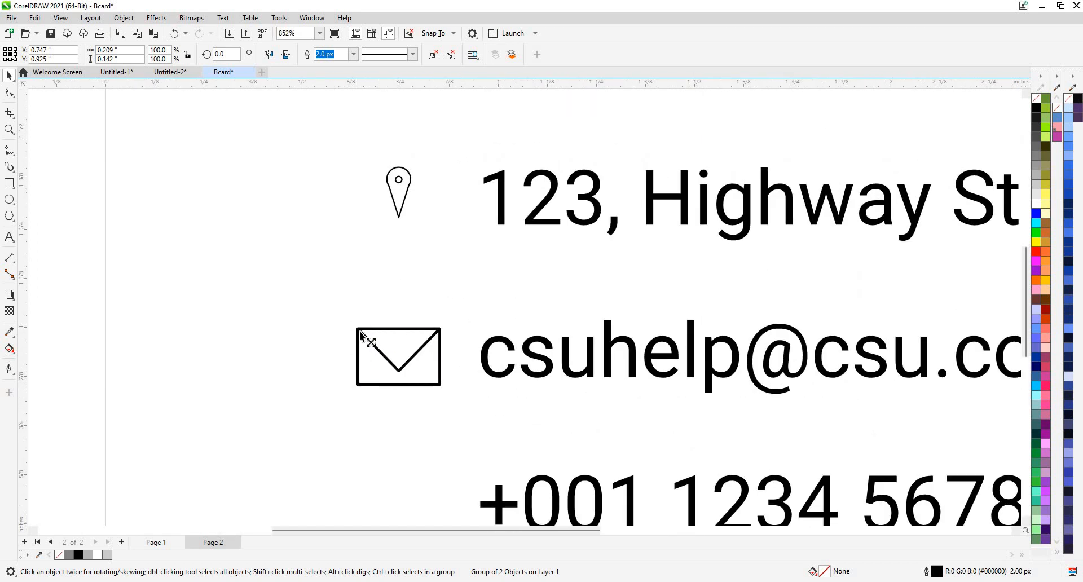
{"action": "left_click_drag", "start_coordinate": [361, 332], "coordinate": [370, 340]}
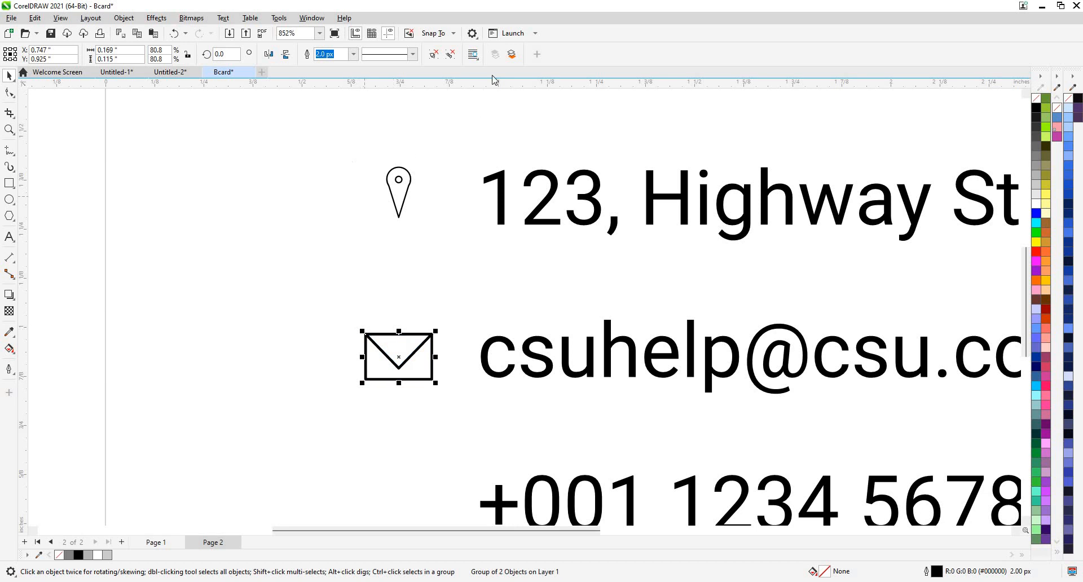
{"action": "scroll", "coordinate": [366, 102], "scroll_direction": "down", "scroll_amount": 1}
{"action": "left_click", "coordinate": [354, 53]}
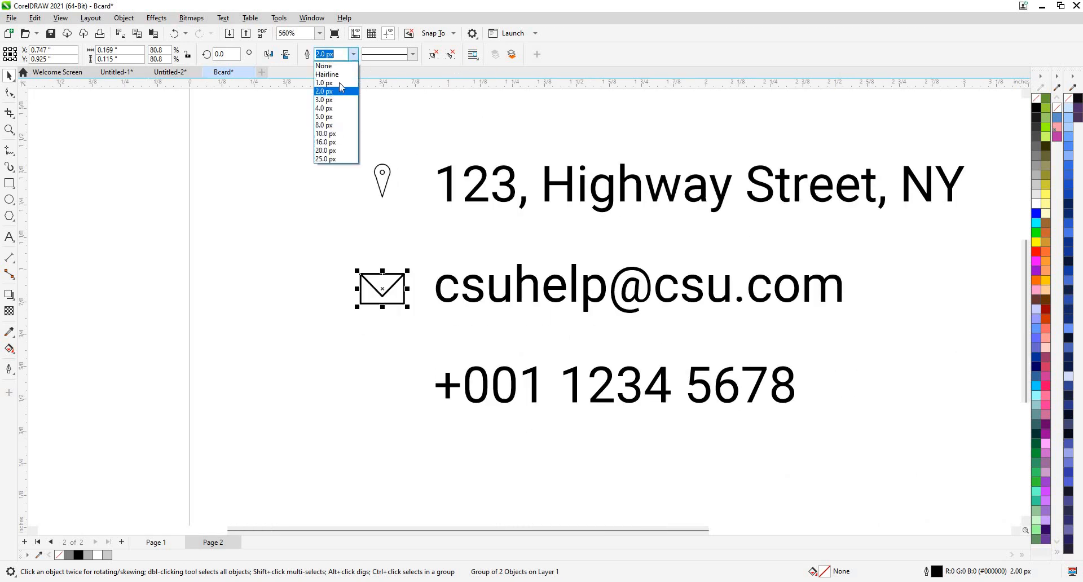
{"action": "left_click", "coordinate": [323, 185]}
{"action": "scroll", "coordinate": [276, 265], "scroll_direction": "down", "scroll_amount": 2}
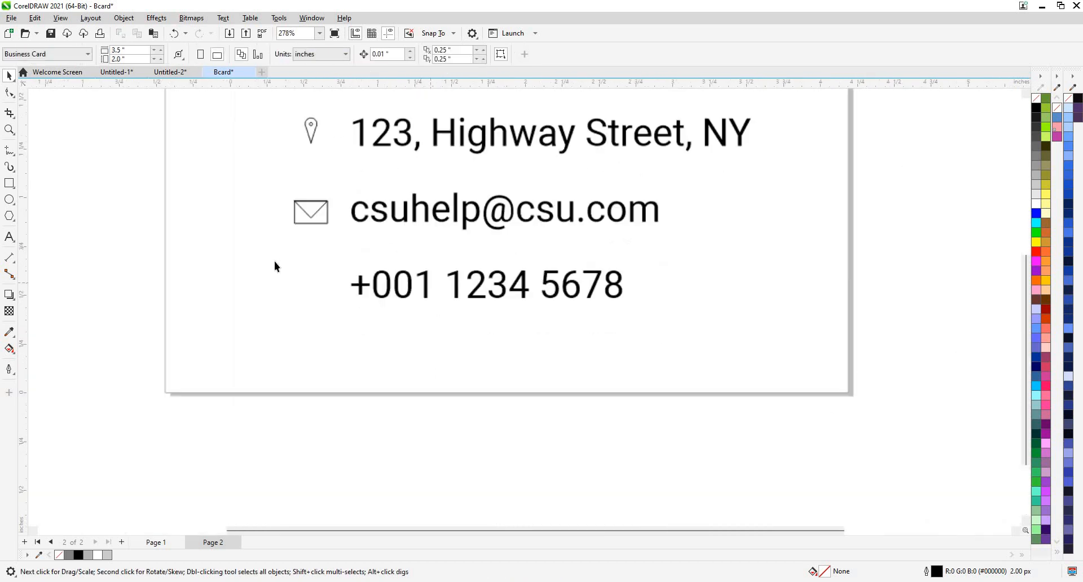
{"action": "scroll", "coordinate": [286, 242], "scroll_direction": "up", "scroll_amount": 1}
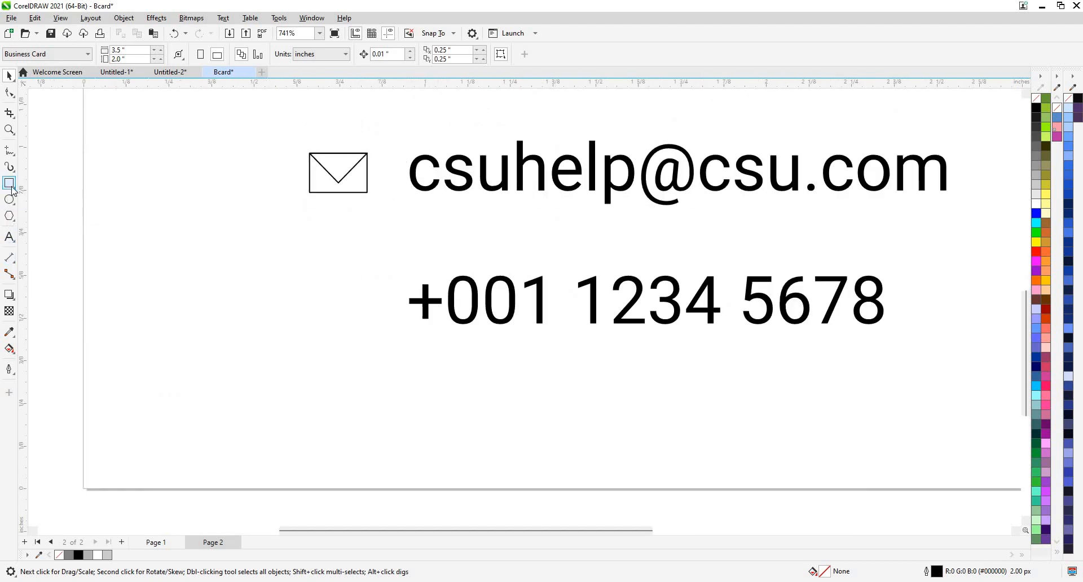
Try a rectangle and a preset cylinder shape beside the phone number, removing both.
{"action": "left_click", "coordinate": [13, 187]}
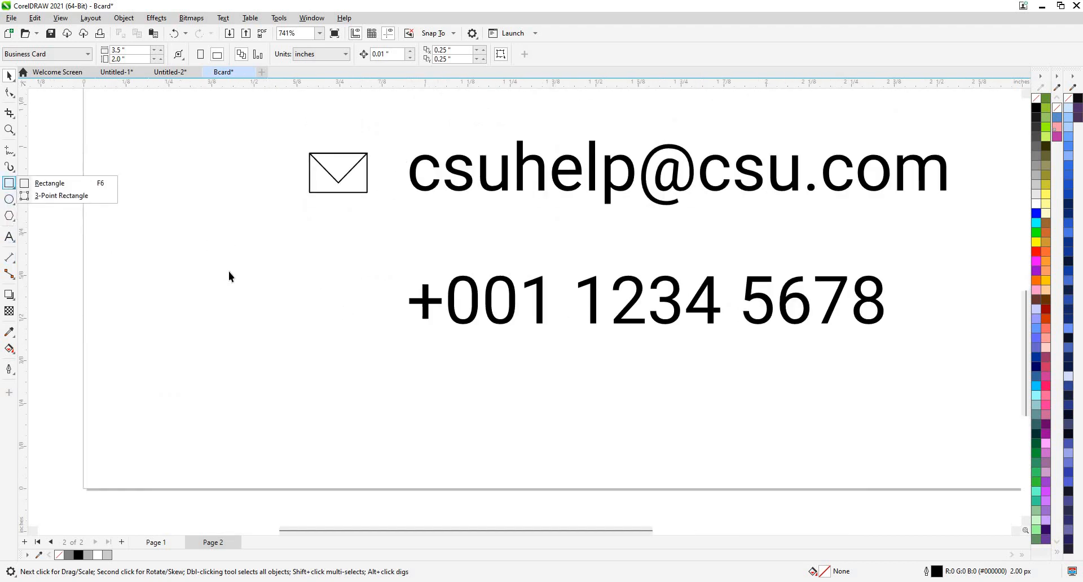
{"action": "left_click_drag", "start_coordinate": [234, 283], "coordinate": [208, 240]}
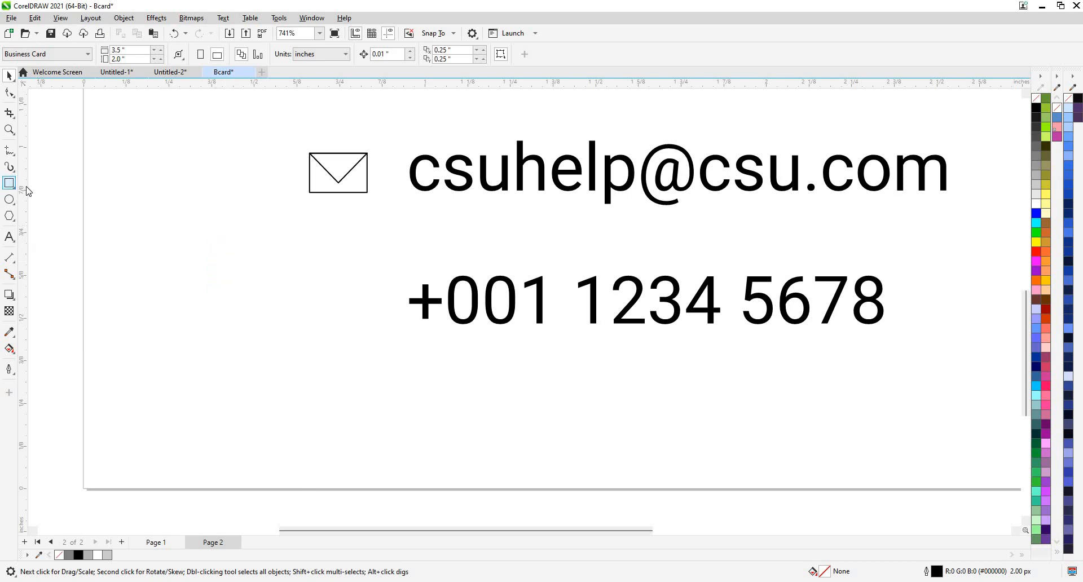
{"action": "left_click", "coordinate": [33, 187]}
{"action": "left_click_drag", "start_coordinate": [234, 276], "coordinate": [273, 338]}
{"action": "key", "text": "Delete"}
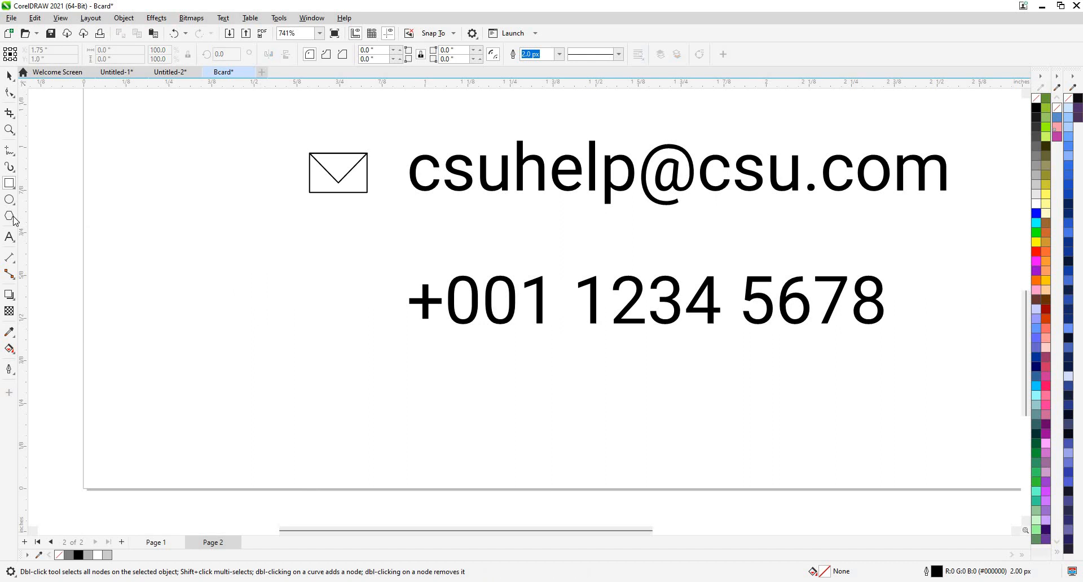
{"action": "left_click", "coordinate": [71, 255]}
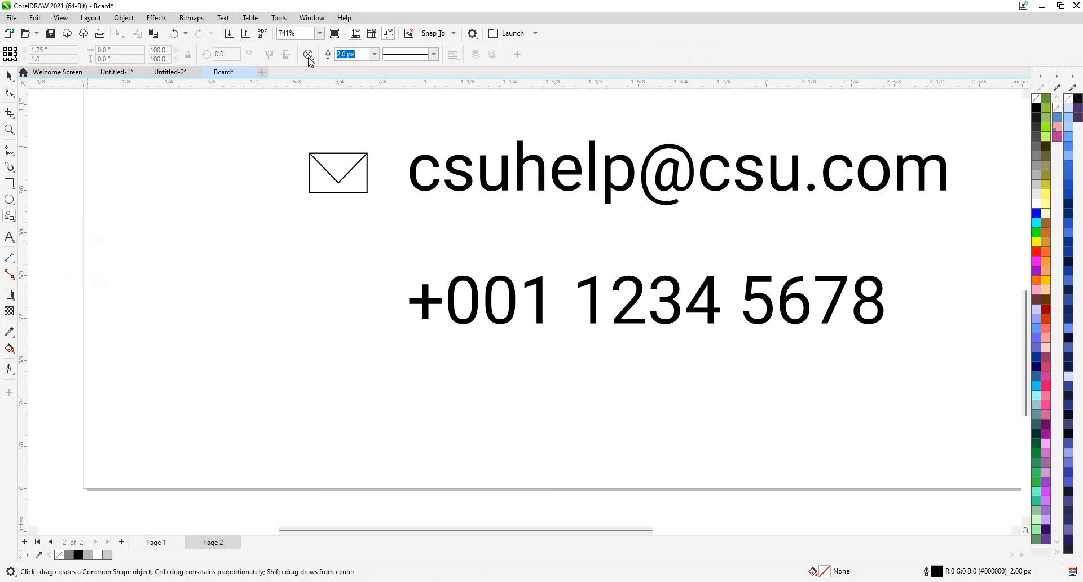
{"action": "left_click", "coordinate": [308, 55]}
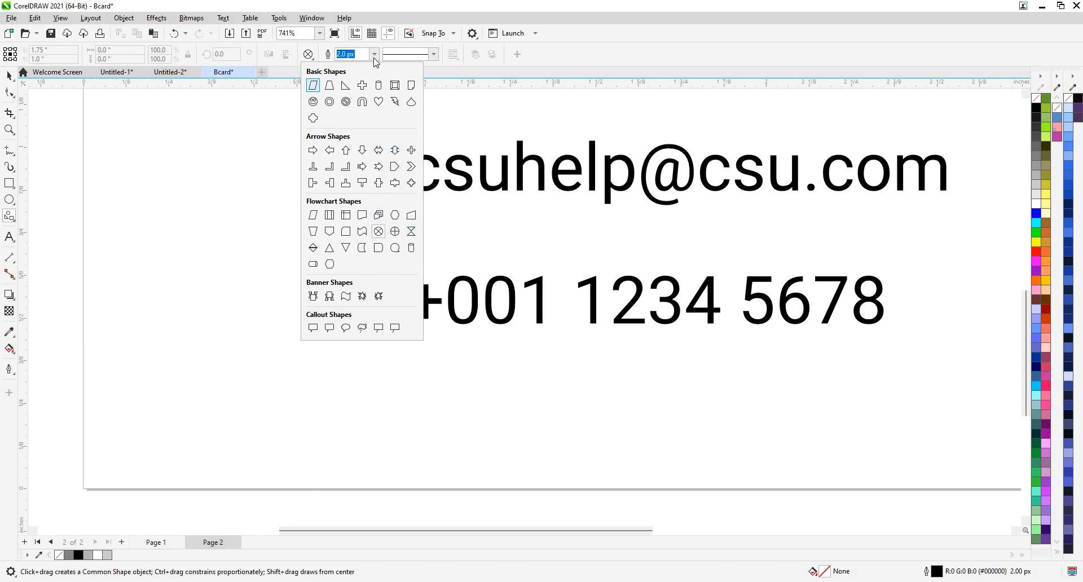
{"action": "left_click_drag", "start_coordinate": [113, 237], "coordinate": [188, 324]}
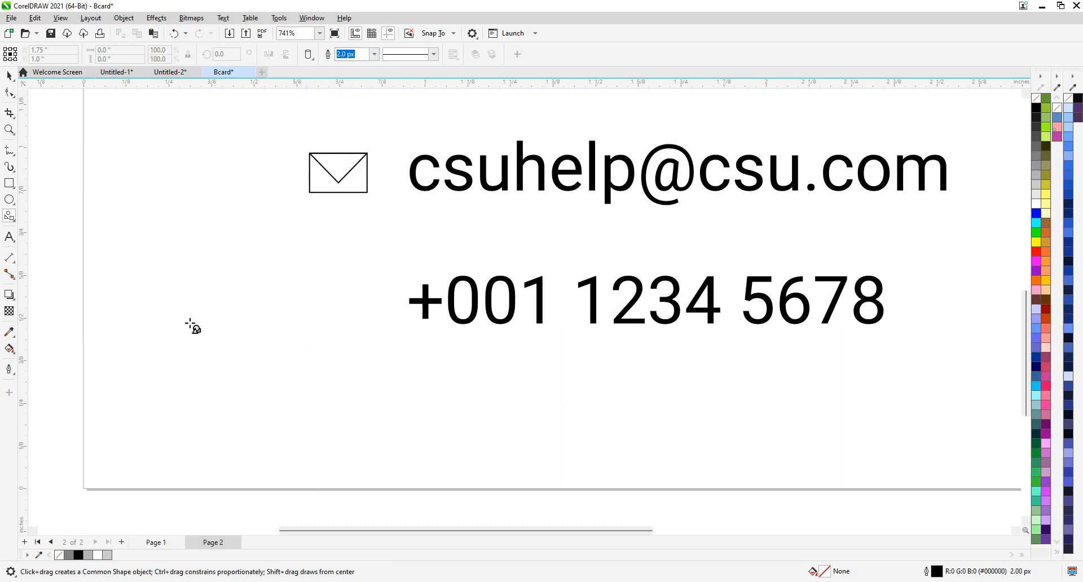
{"action": "key", "text": "ctrl+z"}
{"action": "left_click", "coordinate": [9, 183]}
{"action": "scroll", "coordinate": [281, 326], "scroll_direction": "up", "scroll_amount": 2}
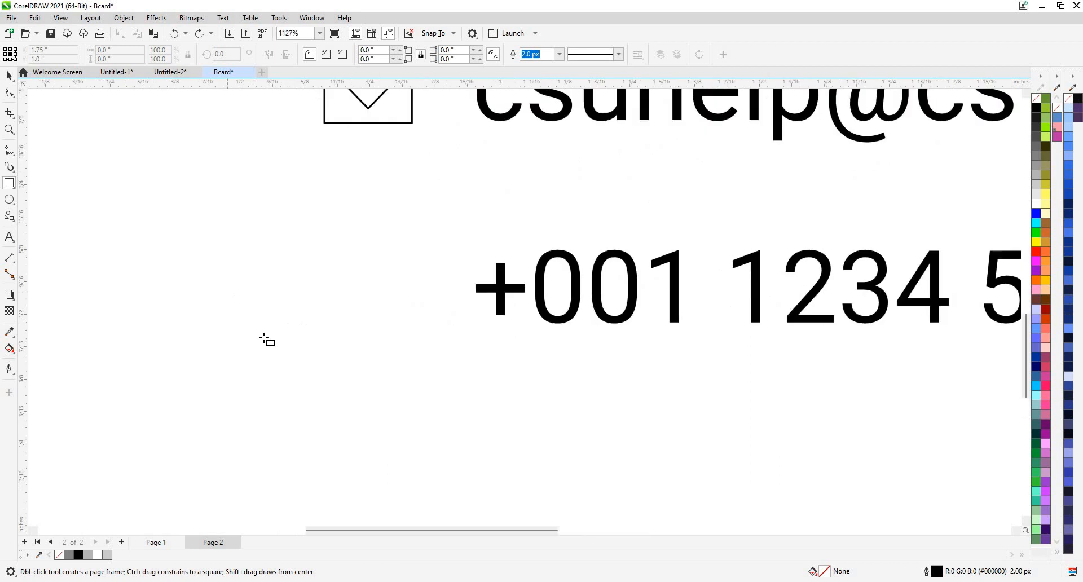
Draw a thin upright bar with an ellipse on each end, left of the phone number.
{"action": "mouse_move", "coordinate": [203, 250]}
{"action": "left_mouse_down"}
{"action": "mouse_move", "coordinate": [262, 341]}
{"action": "mouse_move", "coordinate": [220, 348]}
{"action": "left_mouse_up"}
{"action": "left_click_drag", "start_coordinate": [203, 224], "coordinate": [203, 246]}
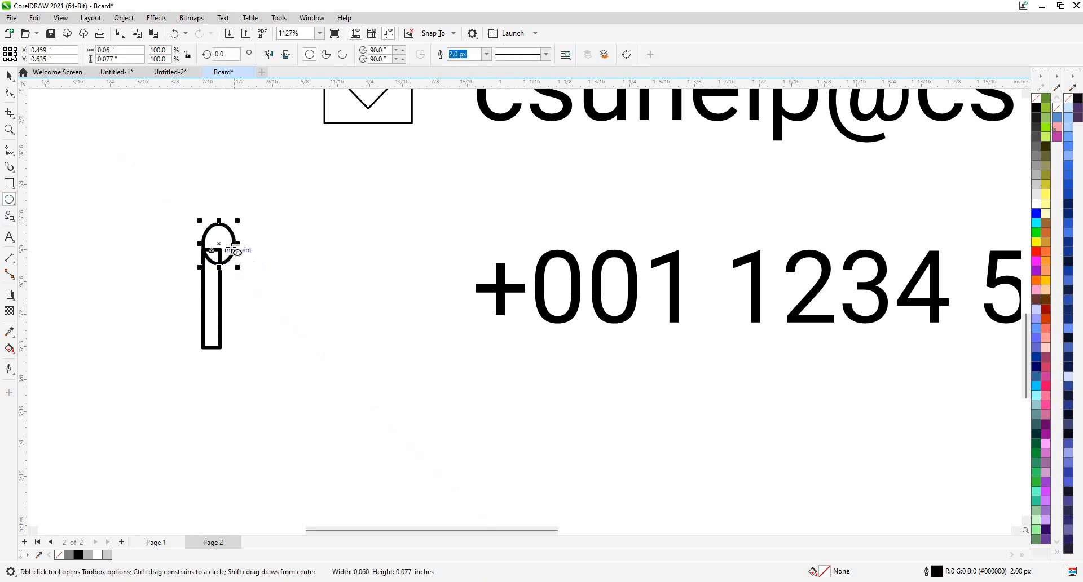
{"action": "scroll", "coordinate": [203, 246], "scroll_direction": "up", "scroll_amount": 2}
{"action": "key", "text": "space"}
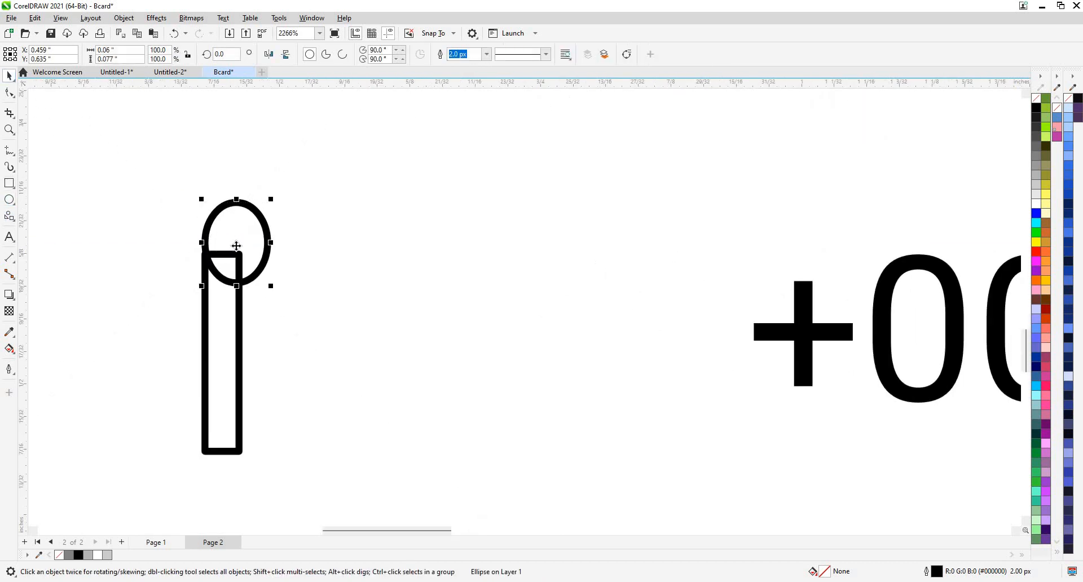
{"action": "left_click_drag", "start_coordinate": [235, 242], "coordinate": [234, 246]}
{"action": "double_click", "coordinate": [238, 204]}
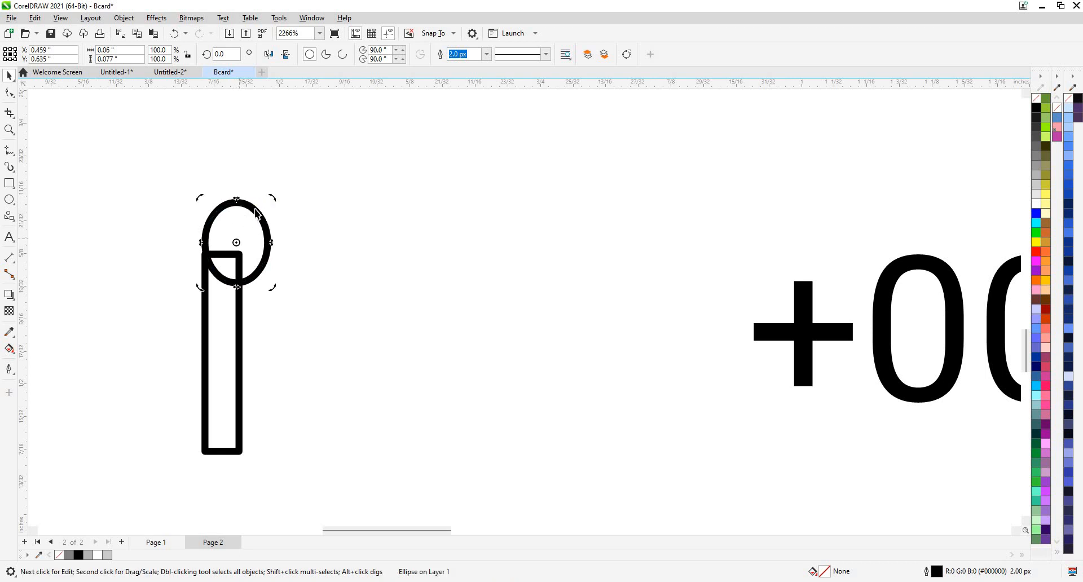
{"action": "left_click", "coordinate": [244, 239]}
{"action": "left_click_drag", "start_coordinate": [246, 333], "coordinate": [241, 455]}
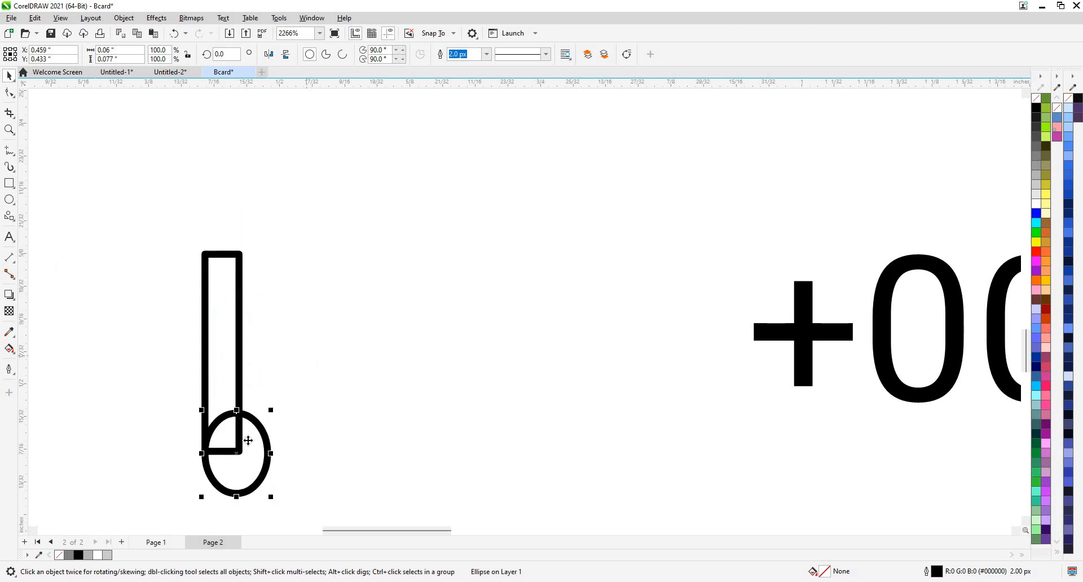
{"action": "left_click_drag", "start_coordinate": [239, 453], "coordinate": [279, 228]}
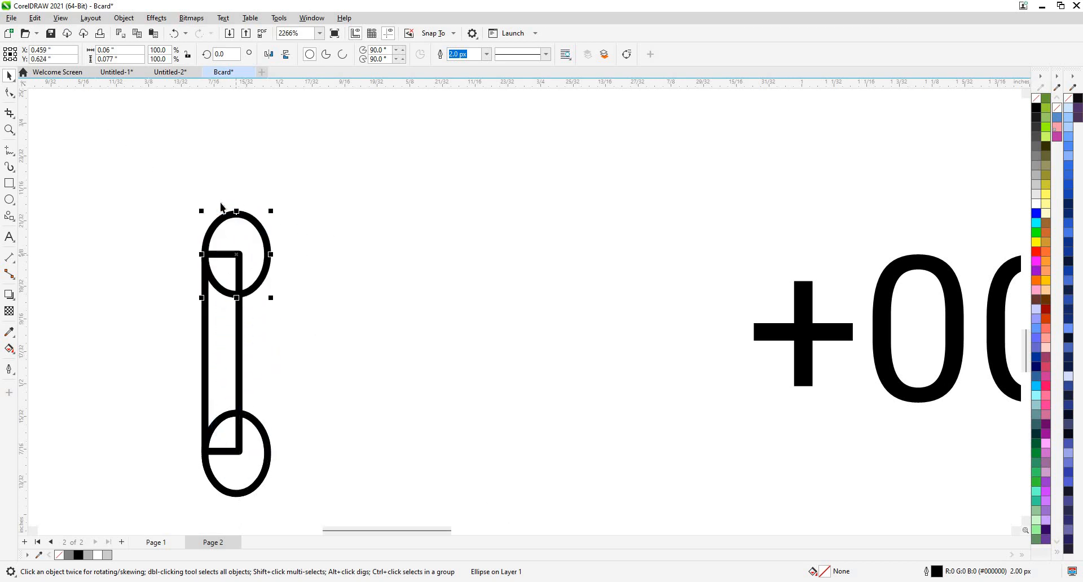
{"action": "scroll", "coordinate": [301, 225], "scroll_direction": "down", "scroll_amount": 2}
Weld the bar and both ellipses into one handset and give it a thicker outline.
{"action": "left_click_drag", "start_coordinate": [218, 183], "coordinate": [325, 421]}
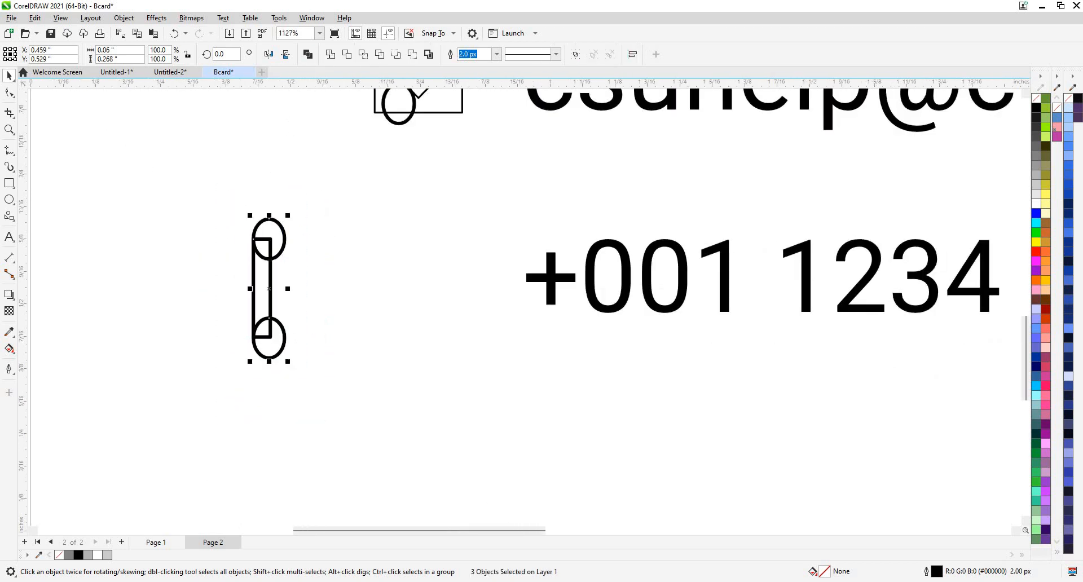
{"action": "left_click", "coordinate": [330, 54]}
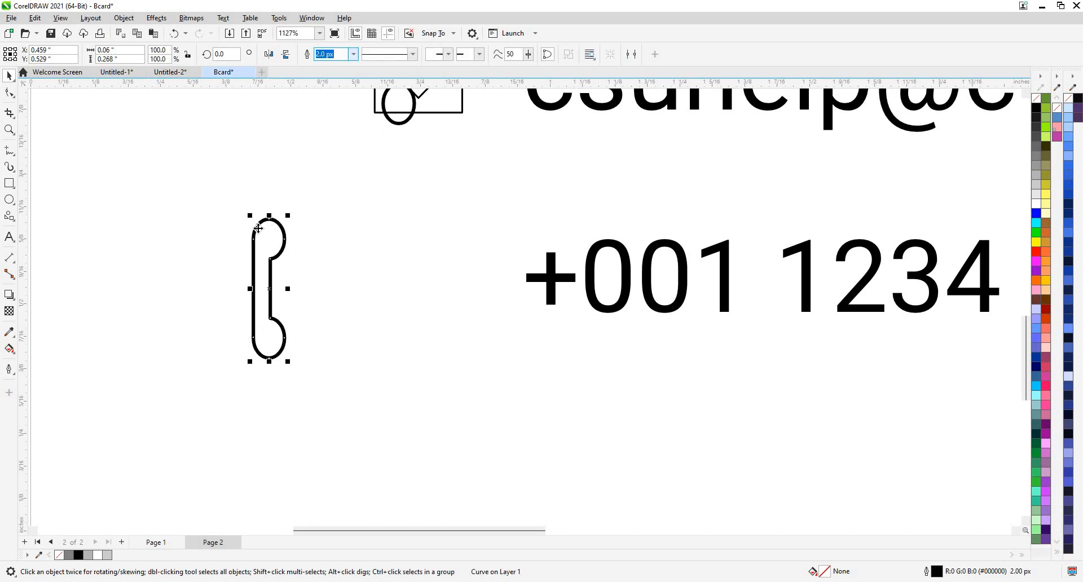
{"action": "left_click", "coordinate": [354, 54]}
{"action": "left_click", "coordinate": [339, 64]}
{"action": "left_click", "coordinate": [353, 55]}
{"action": "left_click", "coordinate": [310, 265]}
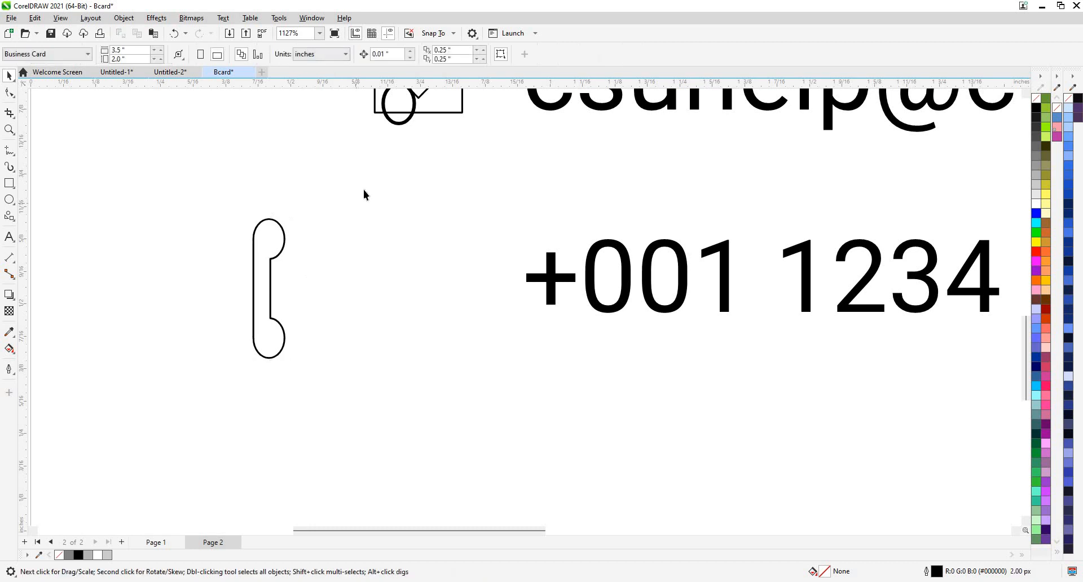
{"action": "scroll", "coordinate": [317, 258], "scroll_direction": "down", "scroll_amount": 1}
{"action": "left_click", "coordinate": [369, 170]}
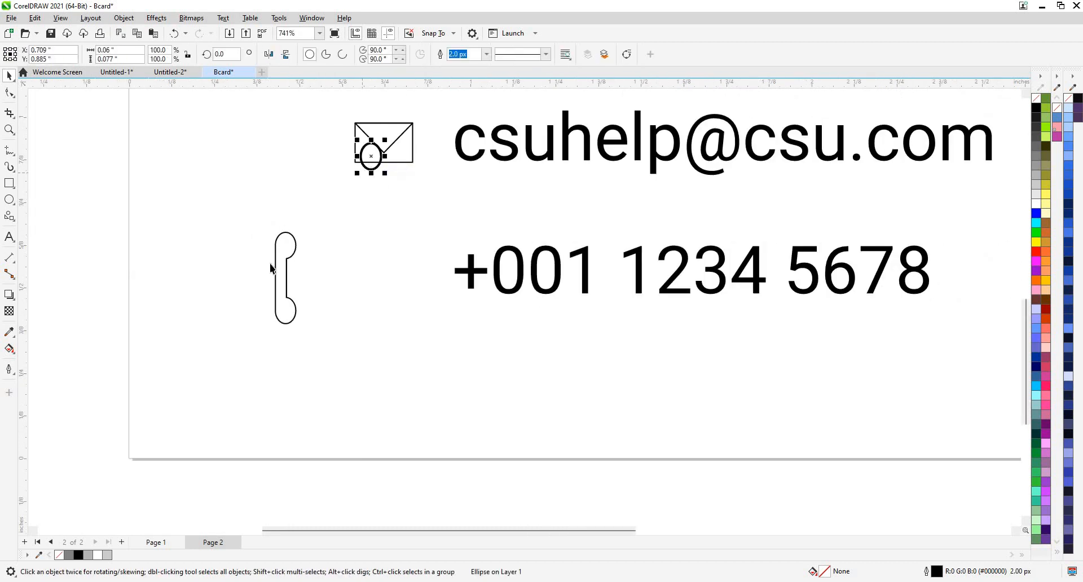
Delete the stray oval and draw a 1.0 px-outlined circle around the handset.
{"action": "key", "text": "Delete"}
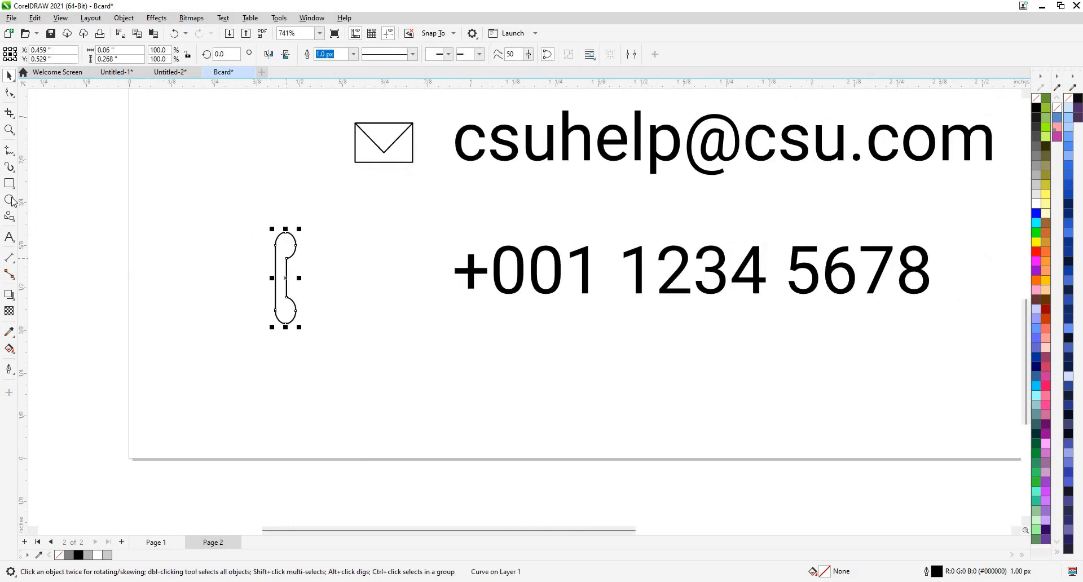
{"action": "left_click", "coordinate": [9, 199]}
{"action": "left_click_drag", "start_coordinate": [214, 210], "coordinate": [355, 354]}
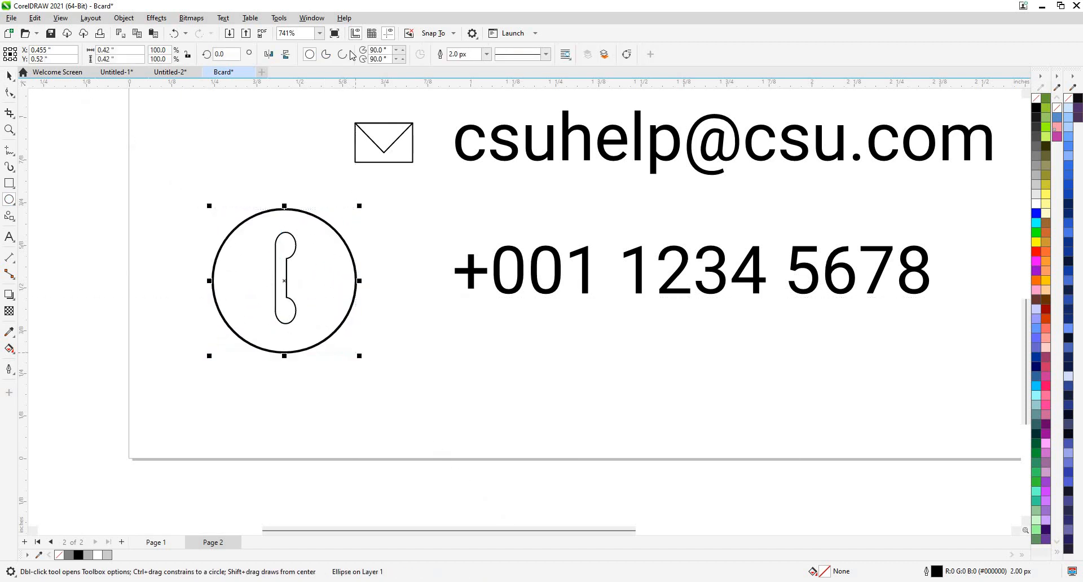
{"action": "left_click", "coordinate": [487, 54]}
{"action": "left_click", "coordinate": [471, 84]}
Align the handset and circle on their horizontal and vertical centres via Align and Distribute.
{"action": "key", "text": "space"}
{"action": "left_click_drag", "start_coordinate": [151, 178], "coordinate": [378, 374]}
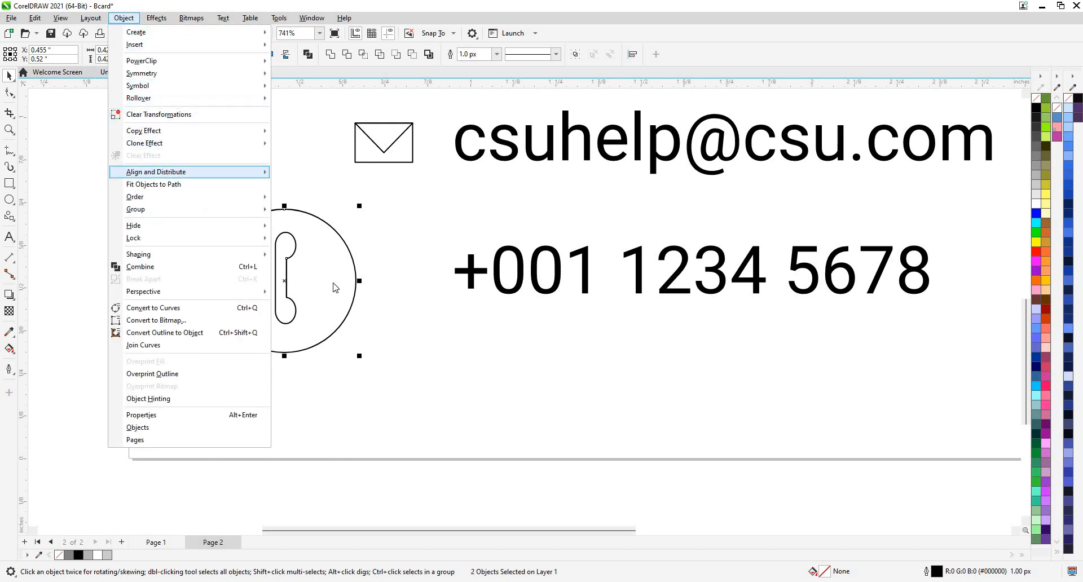
{"action": "mouse_move", "coordinate": [235, 173]}
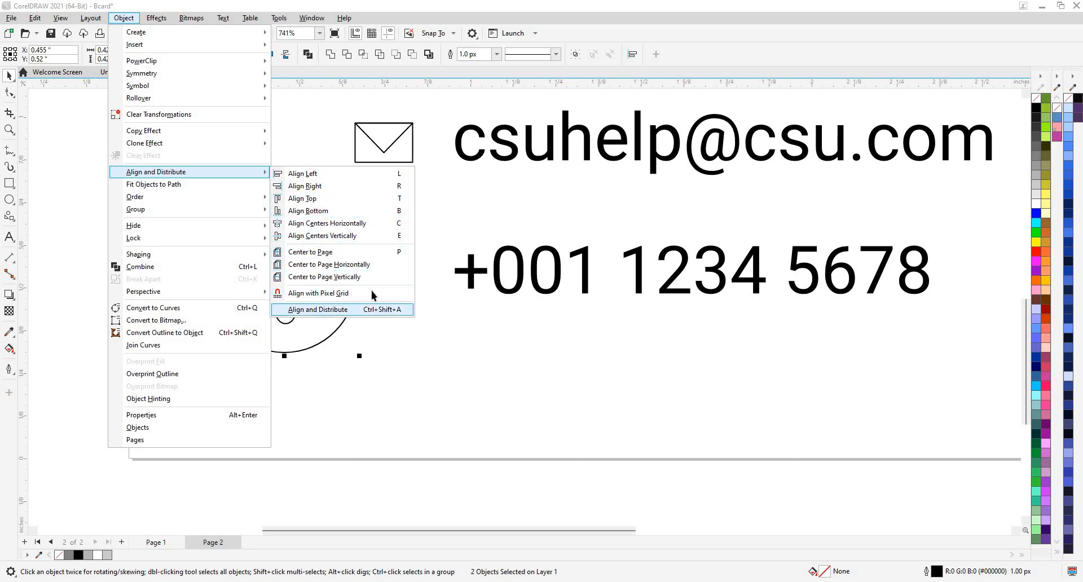
{"action": "left_click", "coordinate": [333, 310]}
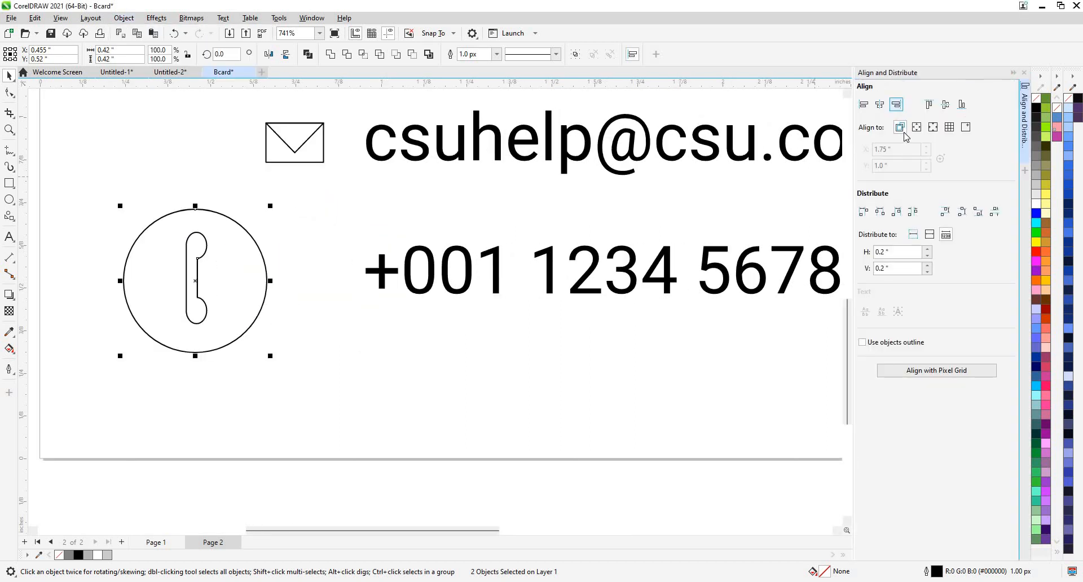
{"action": "left_click", "coordinate": [880, 104]}
{"action": "left_click", "coordinate": [946, 106]}
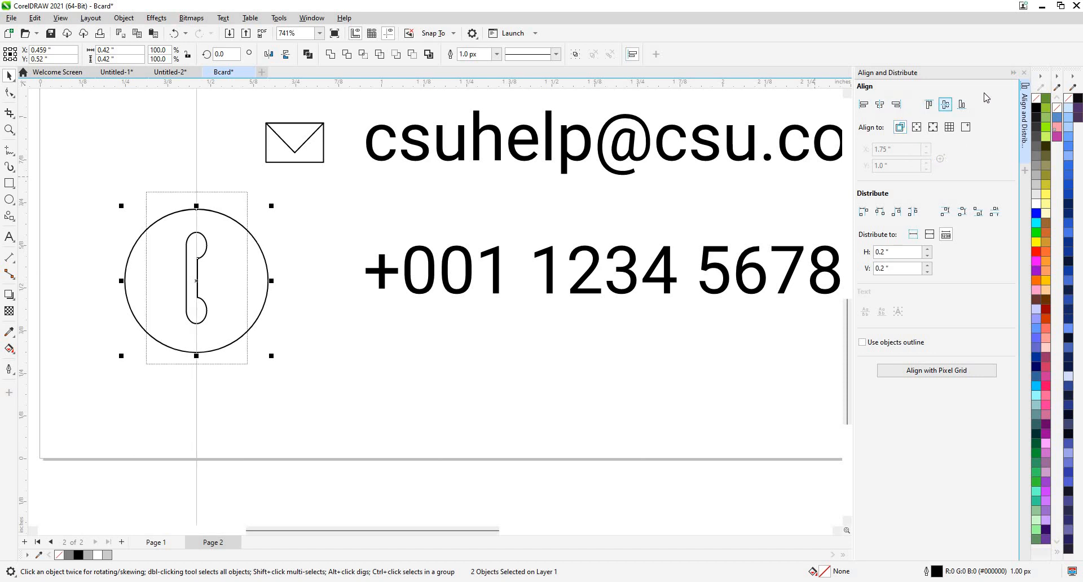
{"action": "left_click", "coordinate": [1024, 72]}
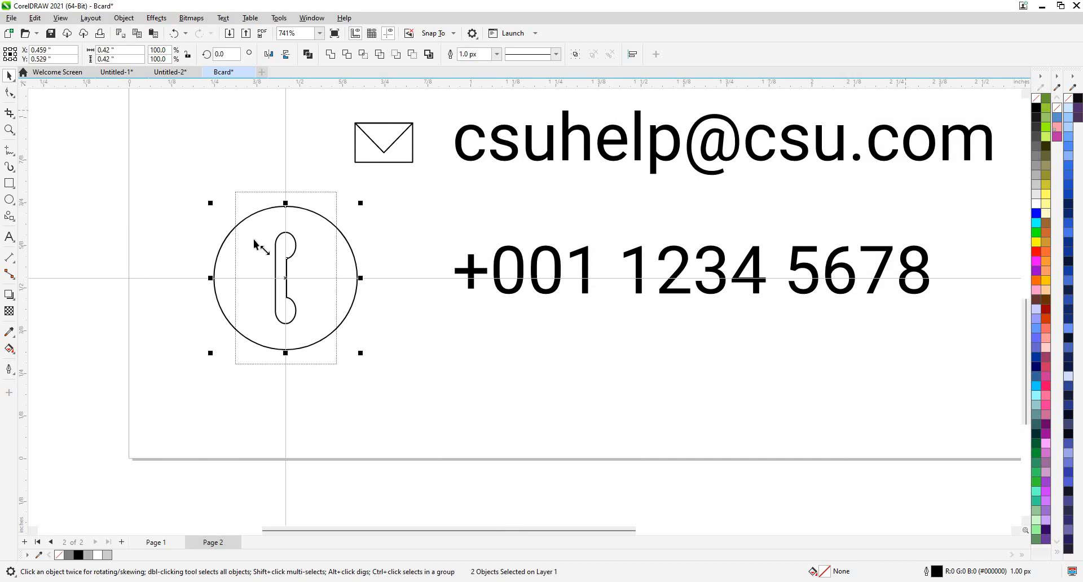
Scale the circled phone icon down to match the envelope's size.
{"action": "left_click_drag", "start_coordinate": [304, 285], "coordinate": [319, 312]}
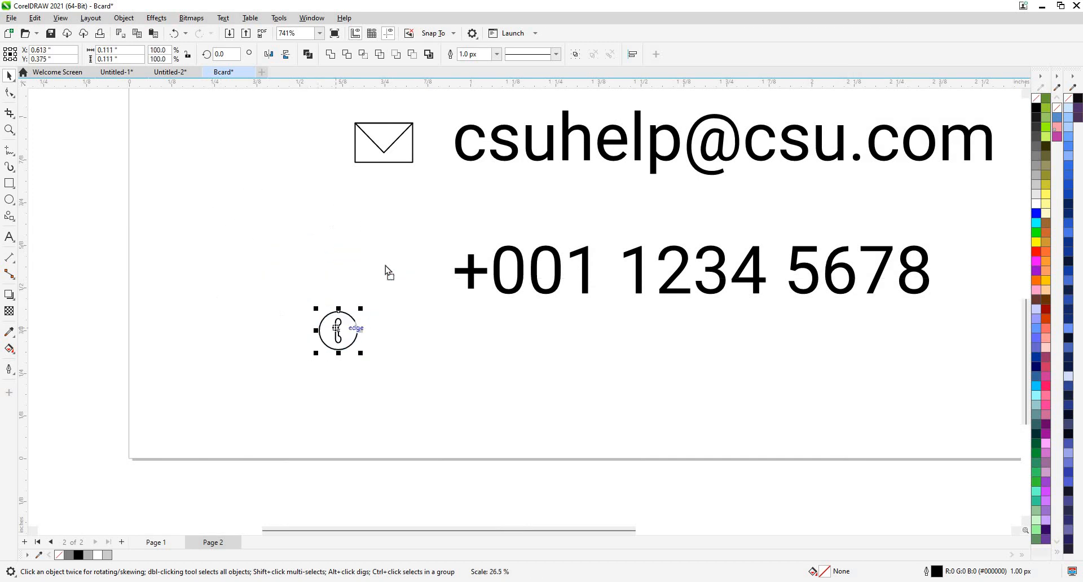
{"action": "left_click_drag", "start_coordinate": [386, 271], "coordinate": [352, 237]}
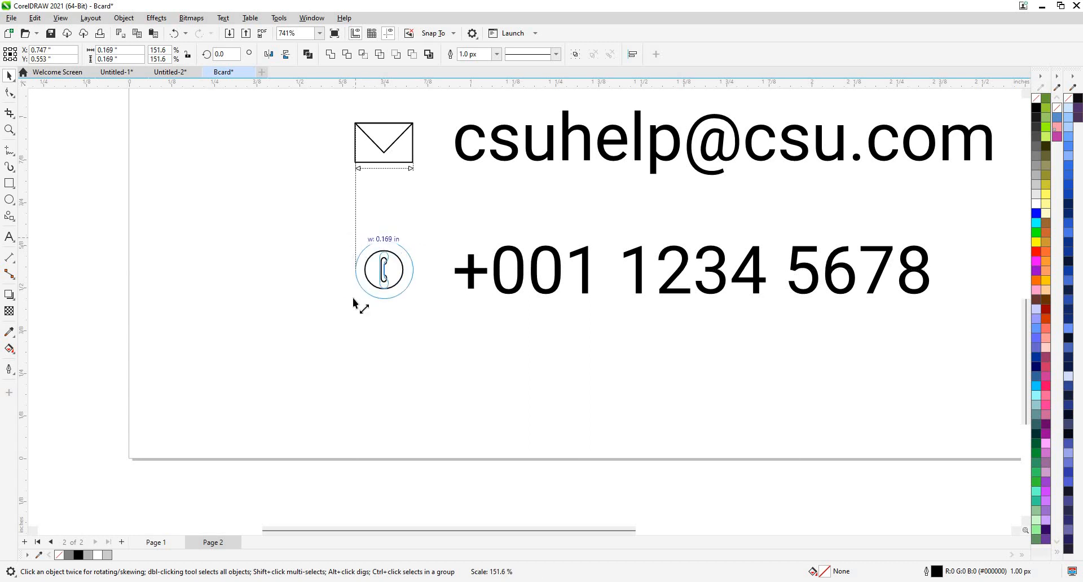
{"action": "scroll", "coordinate": [370, 148], "scroll_direction": "down", "scroll_amount": 2}
Scale the address pin icon up to about 171% to match the other contact icons.
{"action": "scroll", "coordinate": [328, 198], "scroll_direction": "up", "scroll_amount": 3}
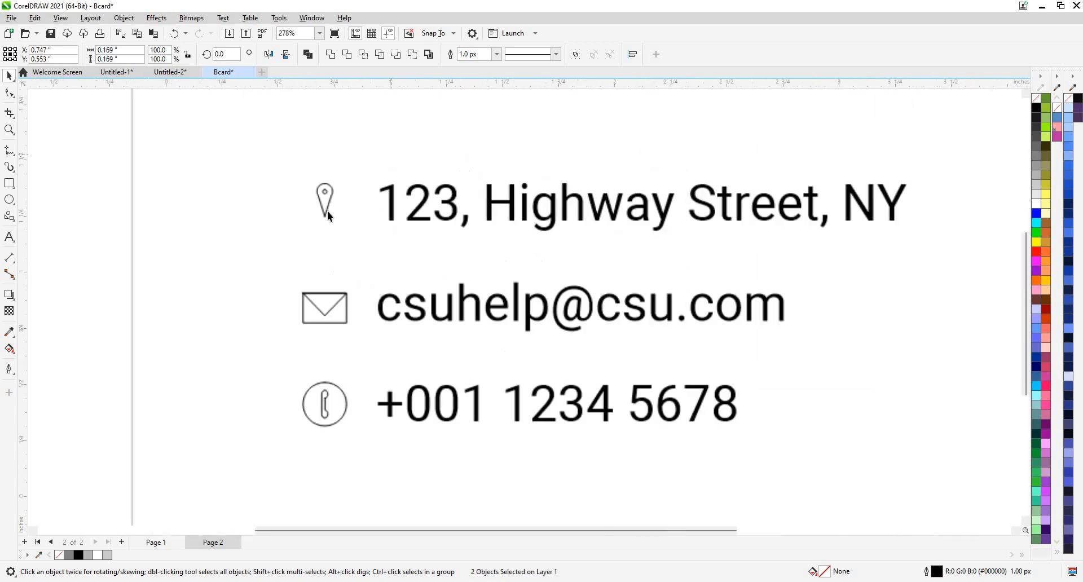
{"action": "left_click", "coordinate": [309, 195]}
{"action": "left_click_drag", "start_coordinate": [300, 172], "coordinate": [339, 234]}
{"action": "scroll", "coordinate": [302, 160], "scroll_direction": "down", "scroll_amount": 2}
{"action": "key", "text": "ctrl+z"}
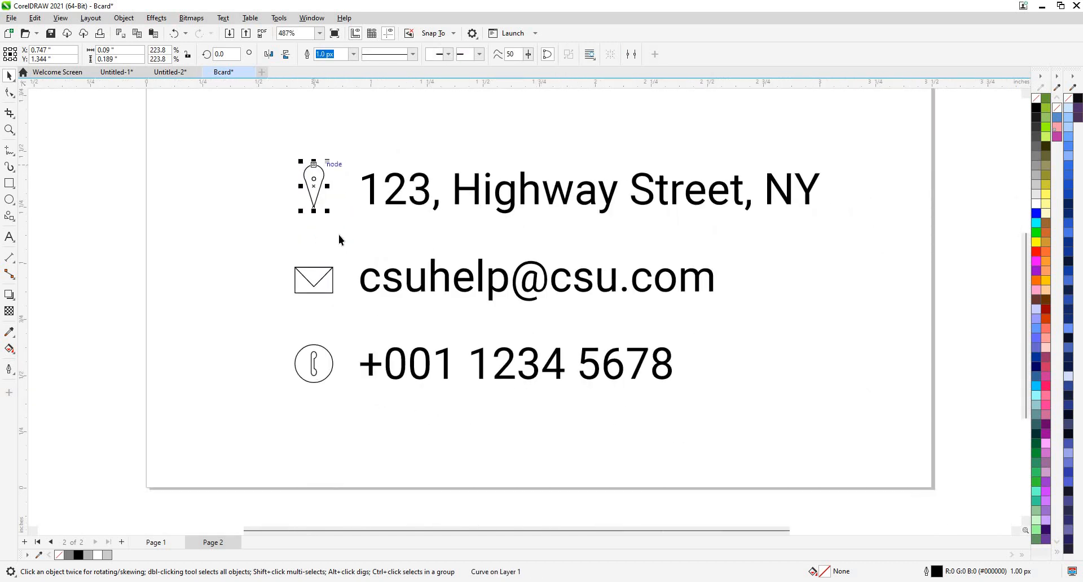
{"action": "scroll", "coordinate": [300, 168], "scroll_direction": "up", "scroll_amount": 2}
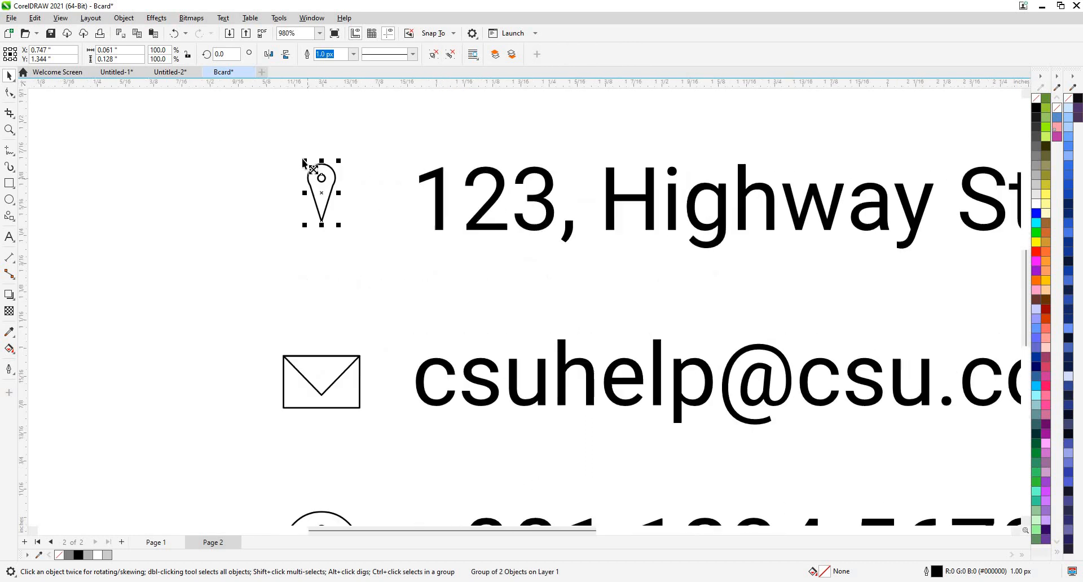
{"action": "left_click_drag", "start_coordinate": [298, 153], "coordinate": [321, 157]}
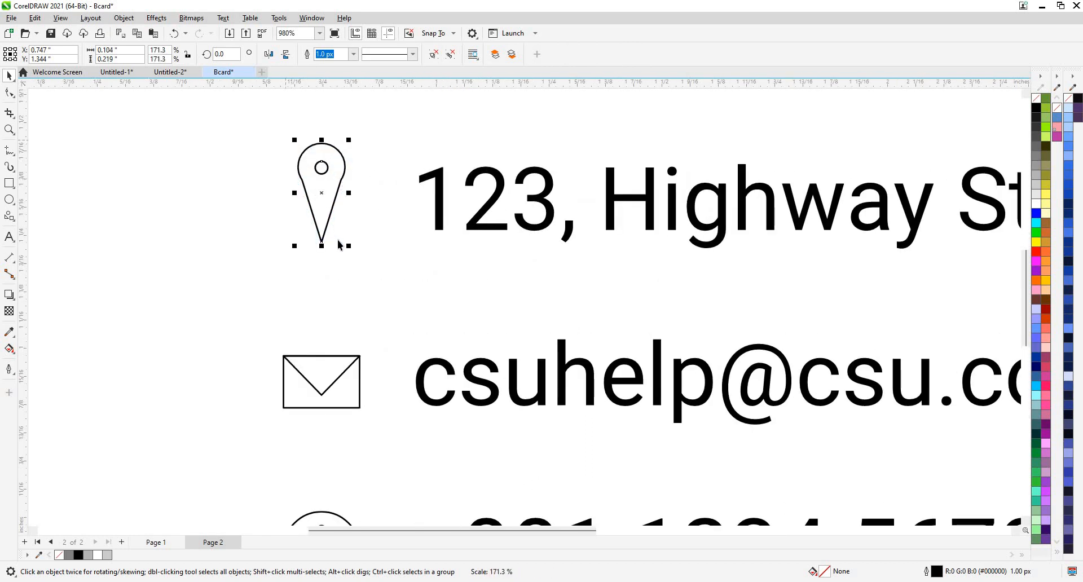
{"action": "scroll", "coordinate": [324, 157], "scroll_direction": "down", "scroll_amount": 4}
{"action": "left_click", "coordinate": [272, 178]}
{"action": "scroll", "coordinate": [340, 219], "scroll_direction": "up", "scroll_amount": 2}
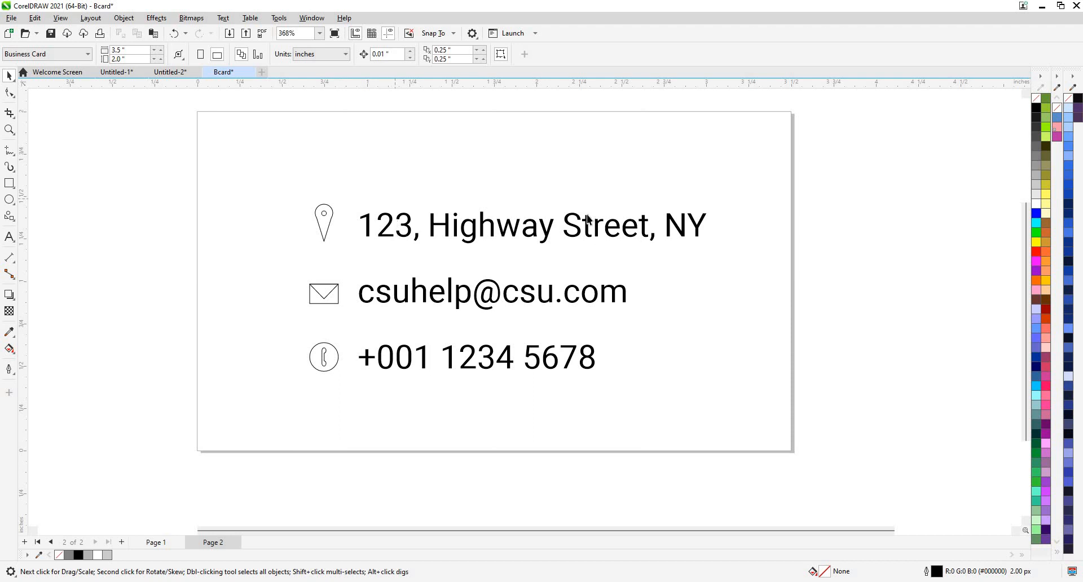
Select the address and email lines, open Align and Distribute, and test distribute options, undoing each.
{"action": "left_click", "coordinate": [570, 233]}
{"action": "left_click", "coordinate": [464, 287], "text": "shift"}
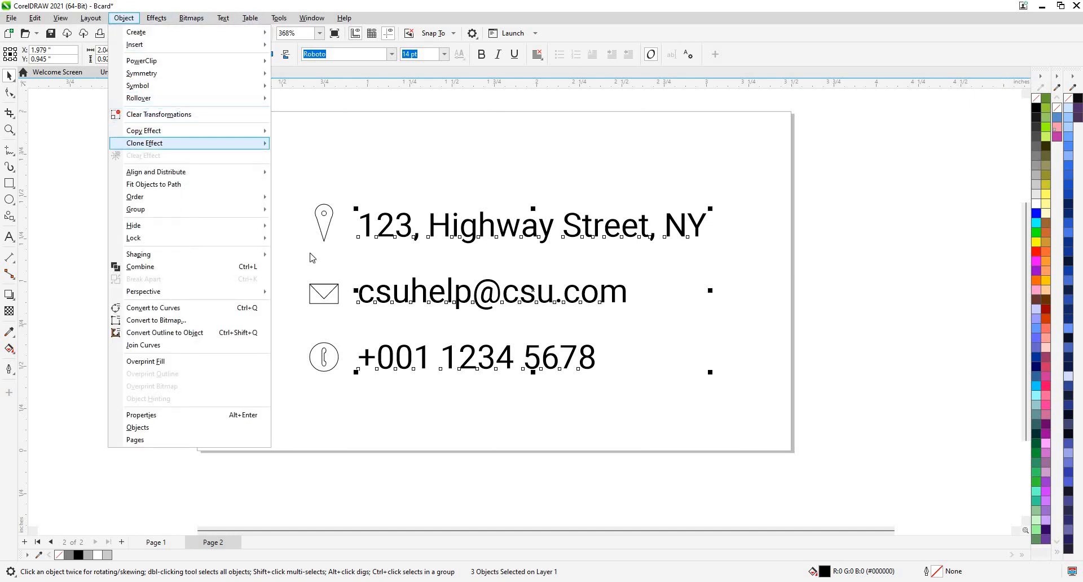
{"action": "mouse_move", "coordinate": [169, 172]}
{"action": "left_click", "coordinate": [333, 429]}
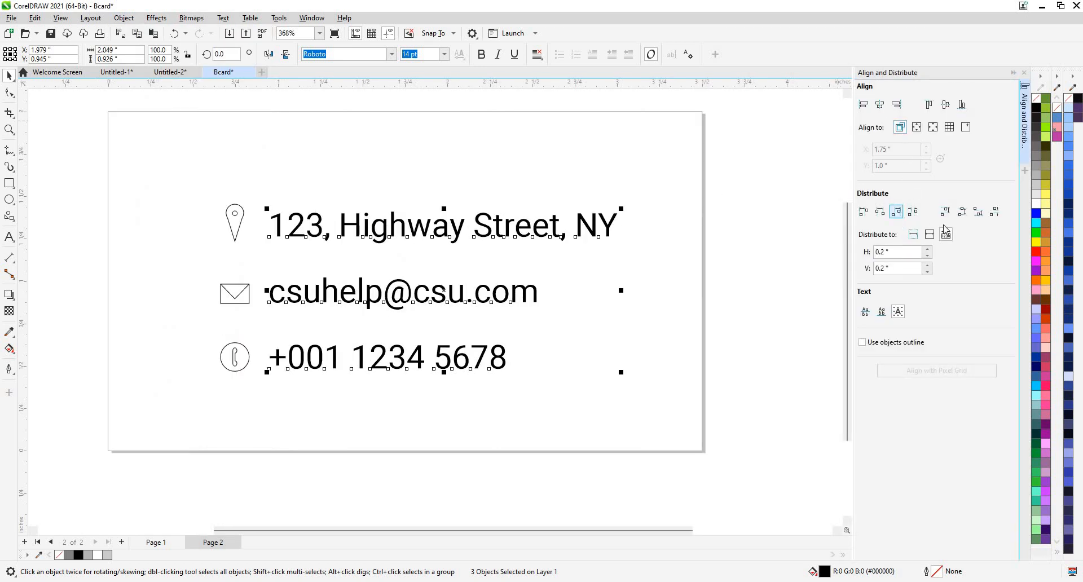
{"action": "left_click", "coordinate": [962, 214]}
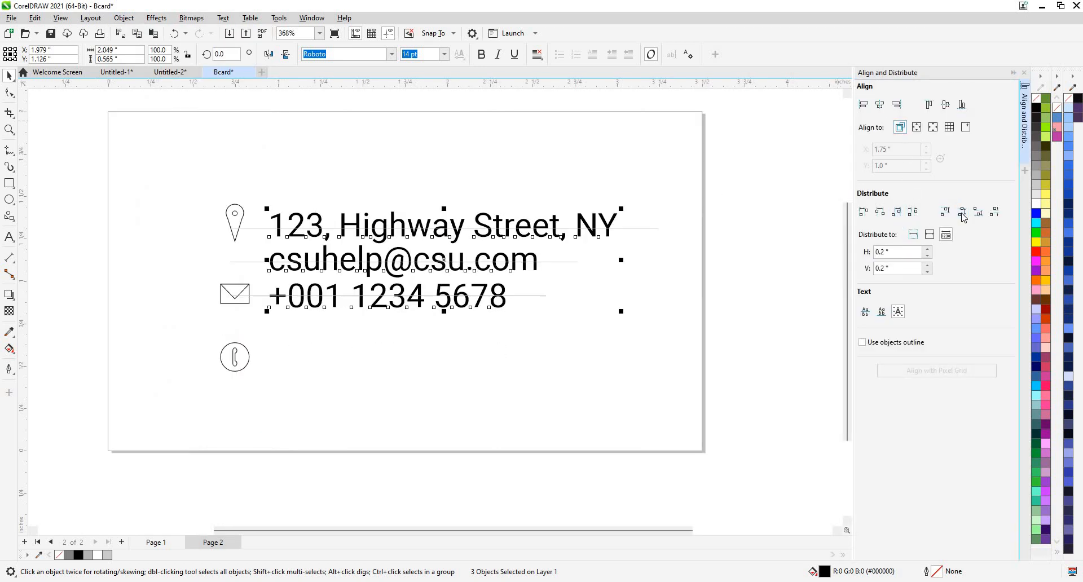
{"action": "key", "text": "ctrl+z"}
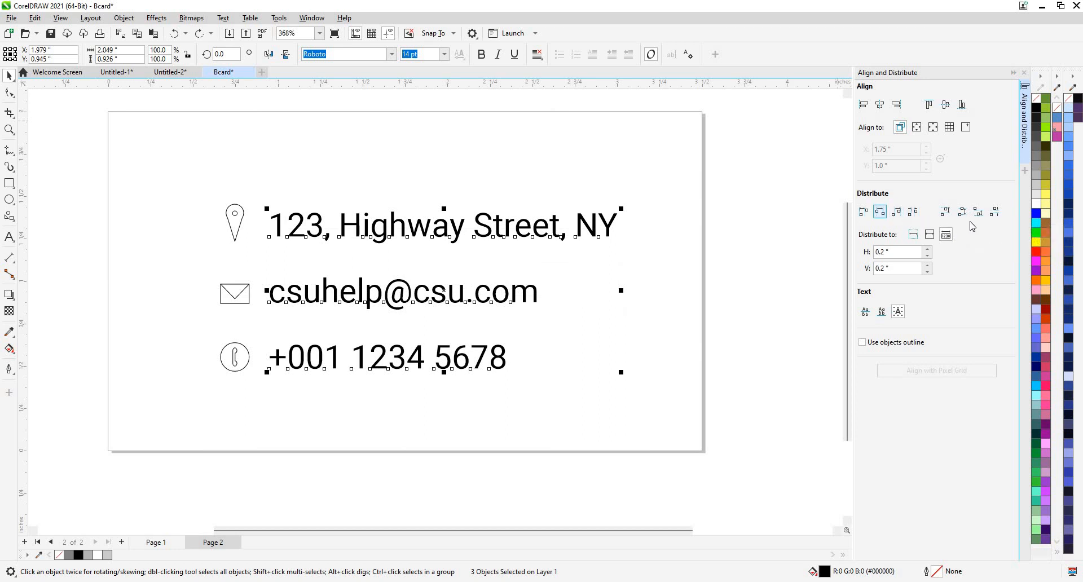
{"action": "left_click", "coordinate": [980, 216]}
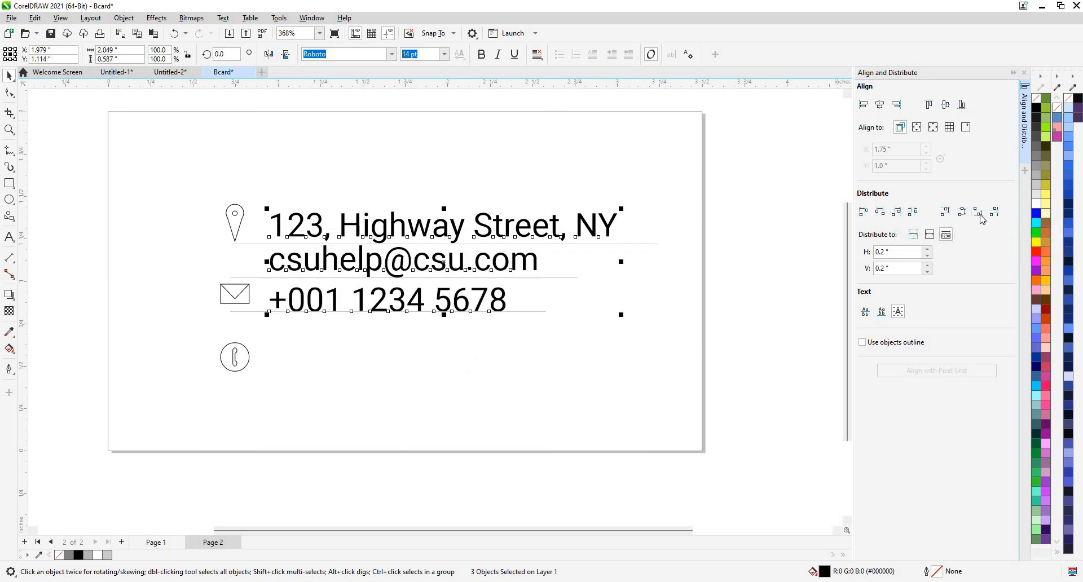
{"action": "key", "text": "ctrl+z"}
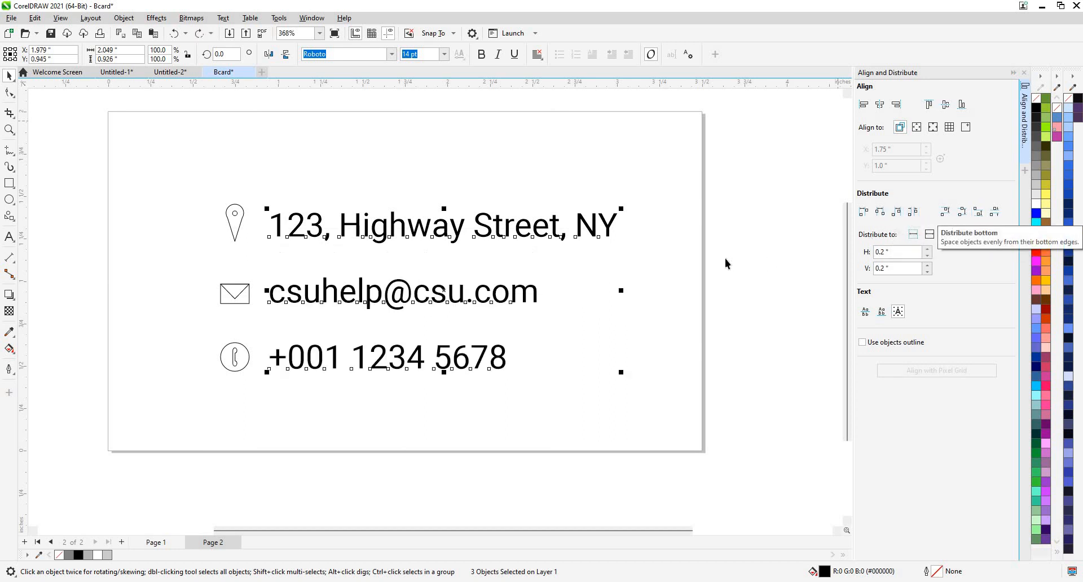
Retry distribution with another alignment reference, undo it, and move the email line slightly up.
{"action": "left_click", "coordinate": [868, 315]}
{"action": "left_click", "coordinate": [979, 214]}
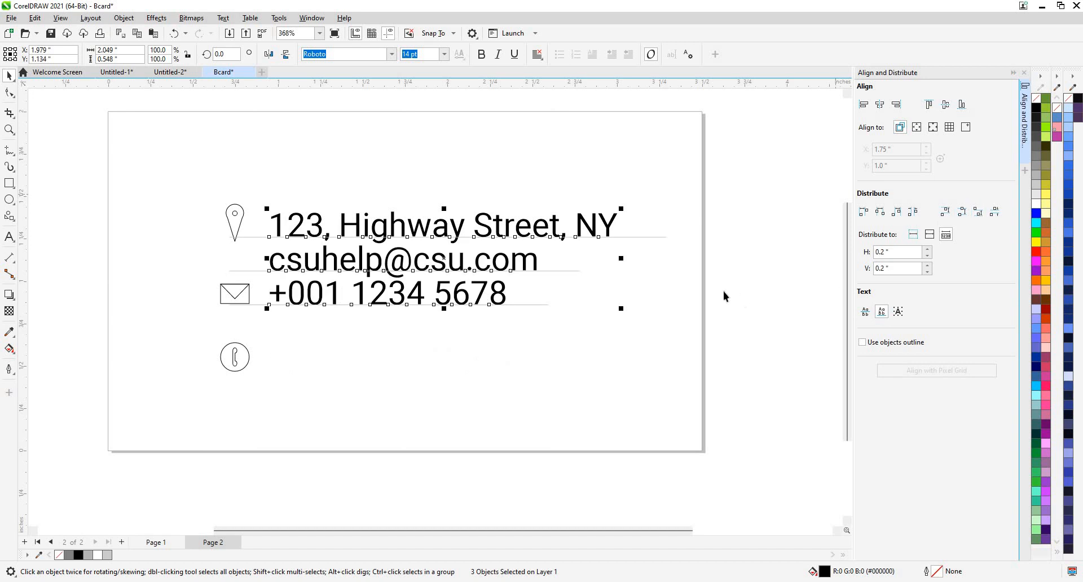
{"action": "key", "text": "ctrl+z"}
{"action": "key", "text": "Escape"}
{"action": "left_click_drag", "start_coordinate": [397, 300], "coordinate": [403, 295]}
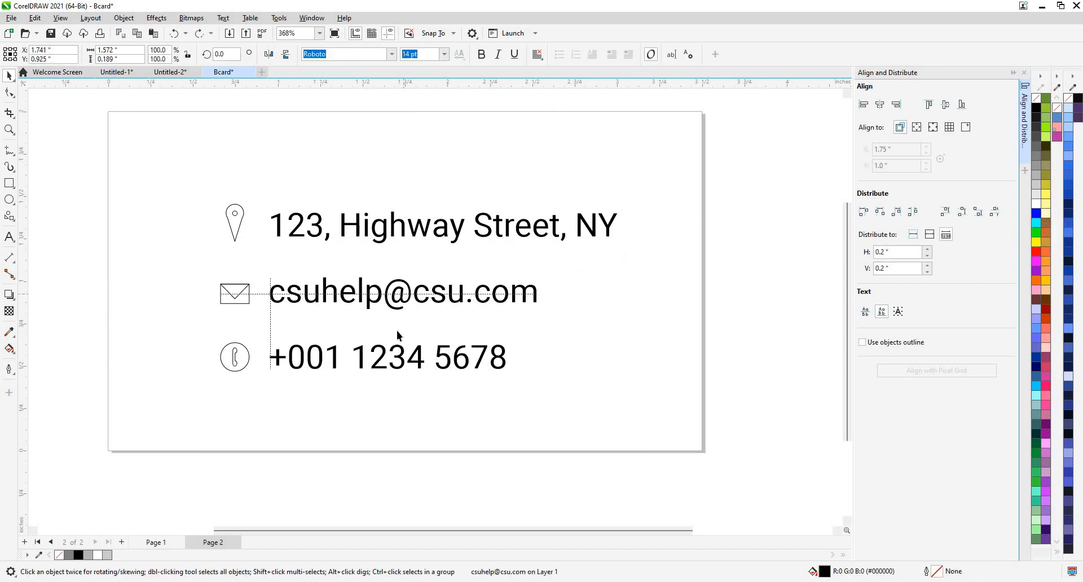
Nudge the phone-number and email lines down and space the phone number below the email.
{"action": "key", "text": "Escape"}
{"action": "left_click", "coordinate": [382, 360]}
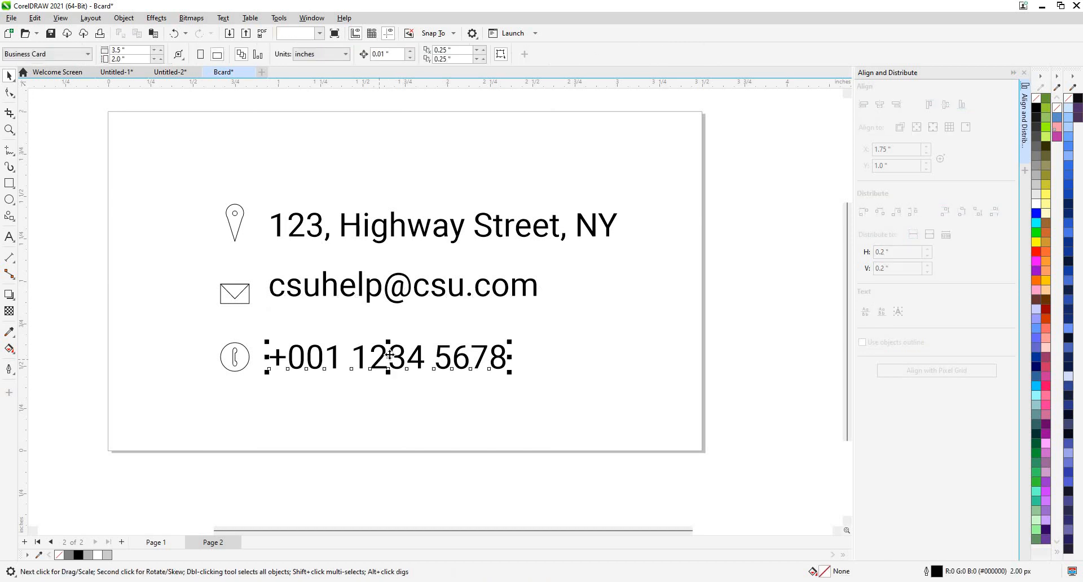
{"action": "left_click_drag", "start_coordinate": [389, 347], "coordinate": [390, 345]}
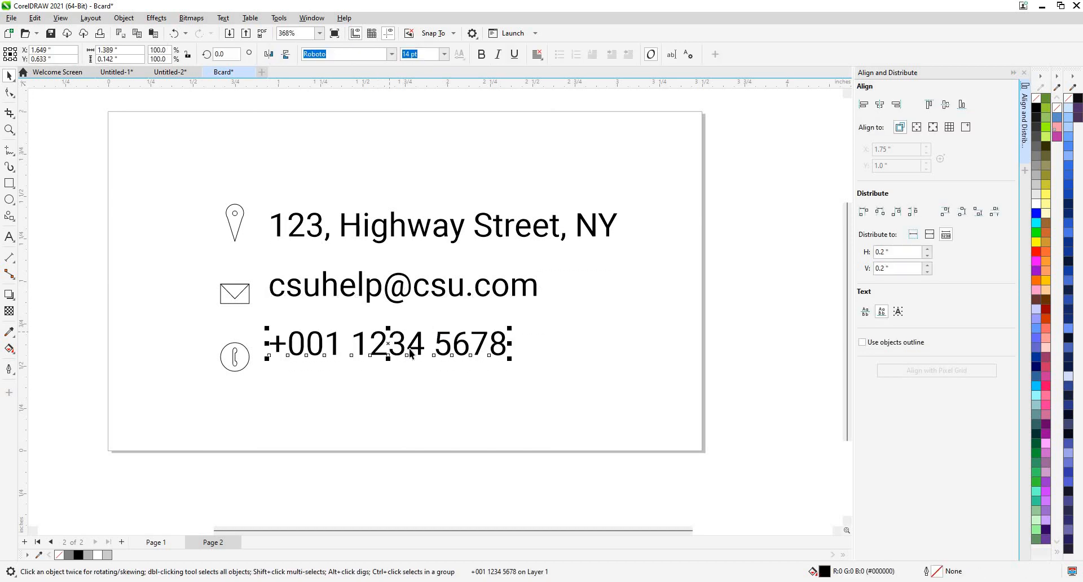
{"action": "left_click", "coordinate": [404, 285]}
{"action": "left_click", "coordinate": [409, 349], "text": "shift"}
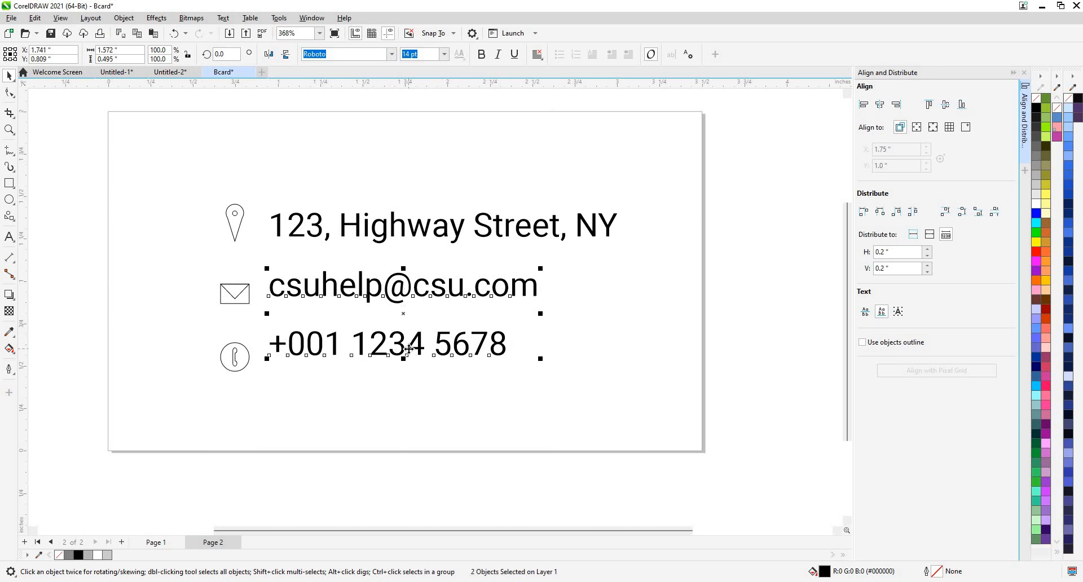
{"action": "key", "text": "Down"}
{"action": "key", "text": "Down"}
{"action": "key", "text": "Down"}
{"action": "key", "text": "Down"}
{"action": "key", "text": "Down"}
{"action": "key", "text": "Down"}
{"action": "key", "text": "Down"}
{"action": "key", "text": "Down"}
{"action": "key", "text": "Down"}
{"action": "key", "text": "Down"}
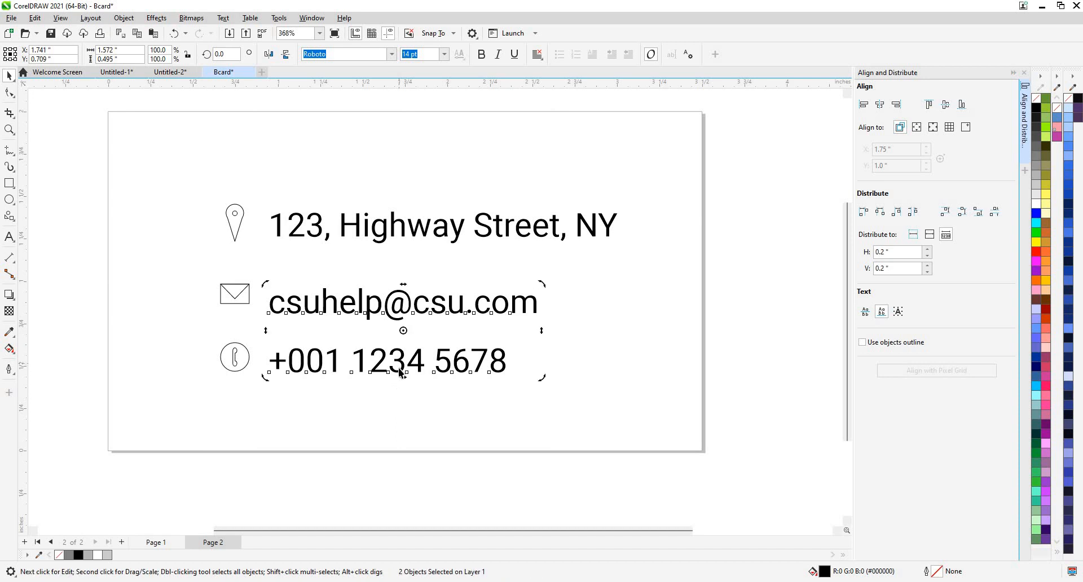
{"action": "key", "text": "Escape"}
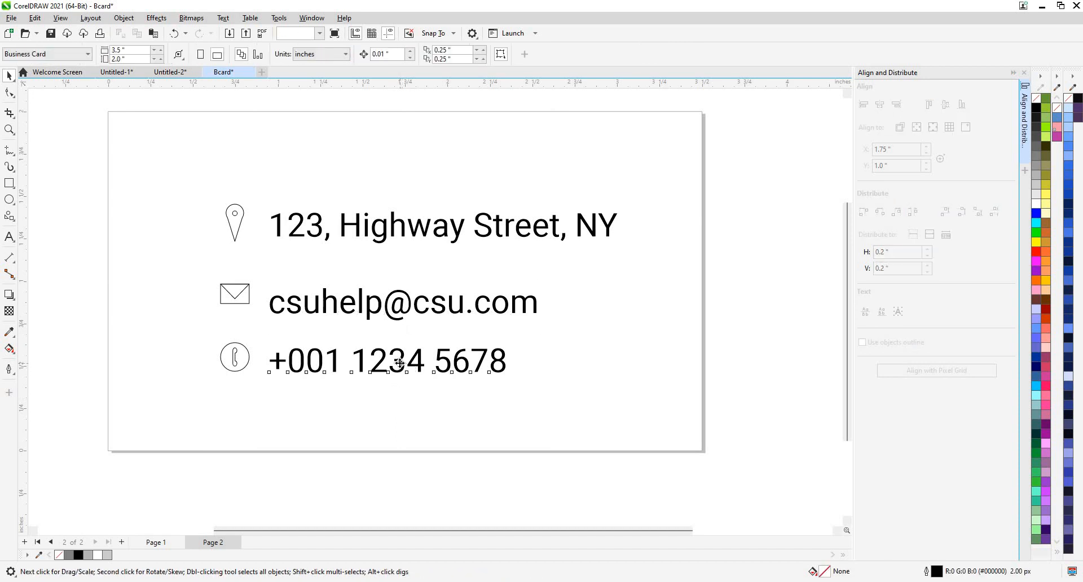
{"action": "left_click_drag", "start_coordinate": [399, 362], "coordinate": [399, 379]}
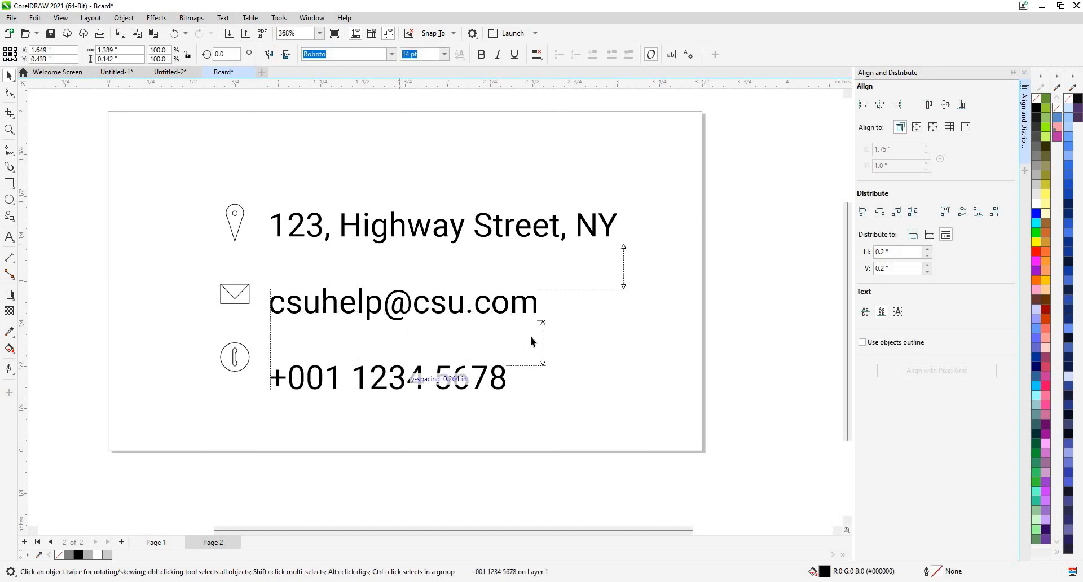
Nudge the envelope icon down and move the phone icon beside its number.
{"action": "left_click_drag", "start_coordinate": [531, 340], "coordinate": [530, 340]}
{"action": "left_click_drag", "start_coordinate": [183, 277], "coordinate": [262, 309]}
{"action": "key", "text": "Down"}
{"action": "key", "text": "Down"}
{"action": "key", "text": "Down"}
{"action": "key", "text": "Down"}
{"action": "key", "text": "Down"}
{"action": "key", "text": "Down"}
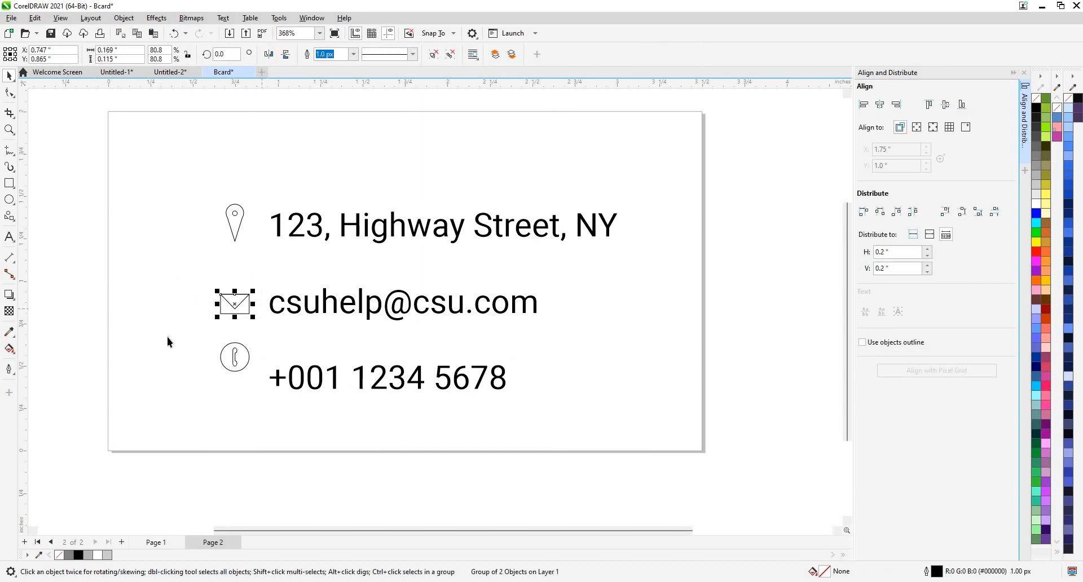
{"action": "left_click_drag", "start_coordinate": [189, 338], "coordinate": [322, 383]}
Line the email text up level with its envelope icon, then deselect it.
{"action": "left_click", "coordinate": [322, 380]}
{"action": "left_click", "coordinate": [422, 309]}
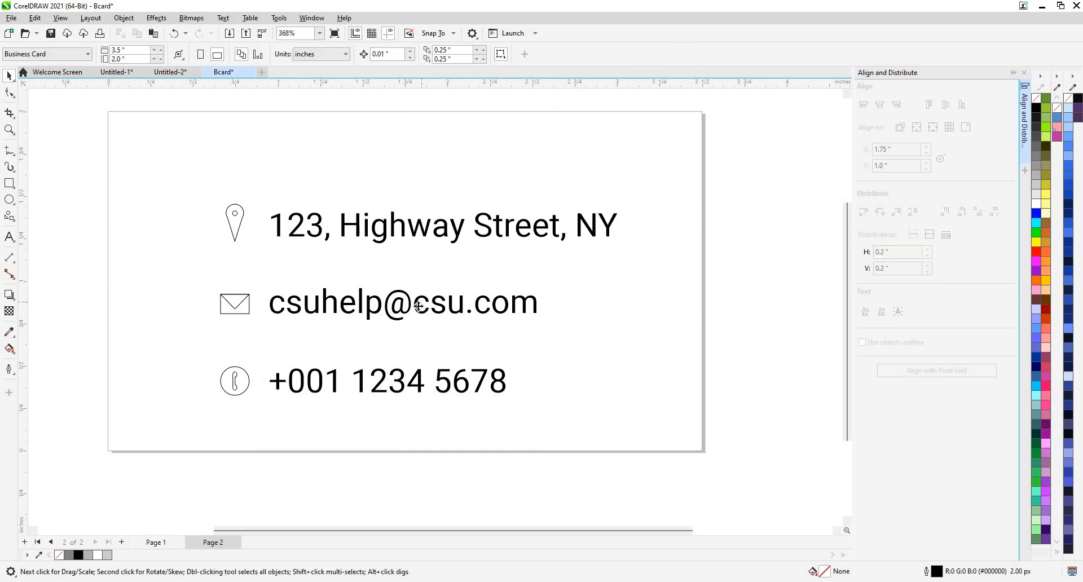
{"action": "left_click", "coordinate": [418, 306]}
{"action": "left_click_drag", "start_coordinate": [418, 307], "coordinate": [418, 310]}
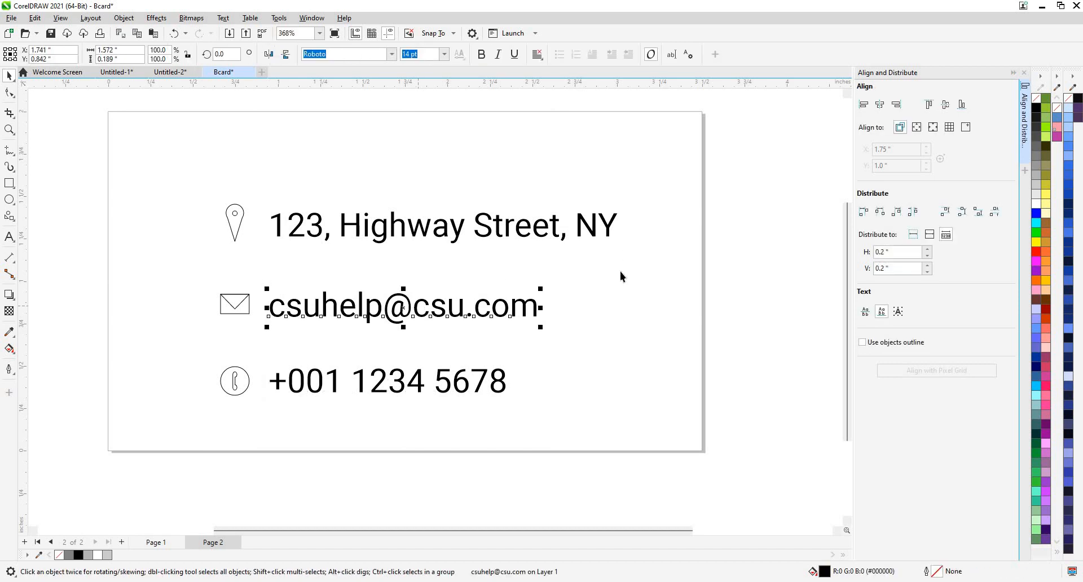
{"action": "left_click", "coordinate": [301, 254]}
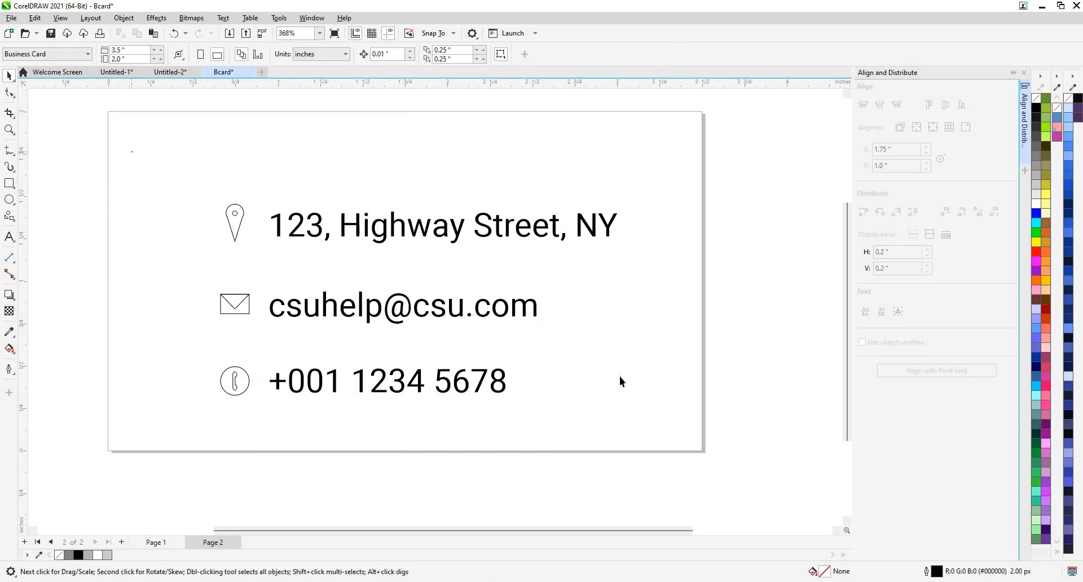
Draw a thin band across the top of the page, then delete it.
{"action": "left_click_drag", "start_coordinate": [132, 151], "coordinate": [587, 423]}
{"action": "key", "text": "Escape"}
{"action": "left_click", "coordinate": [10, 183]}
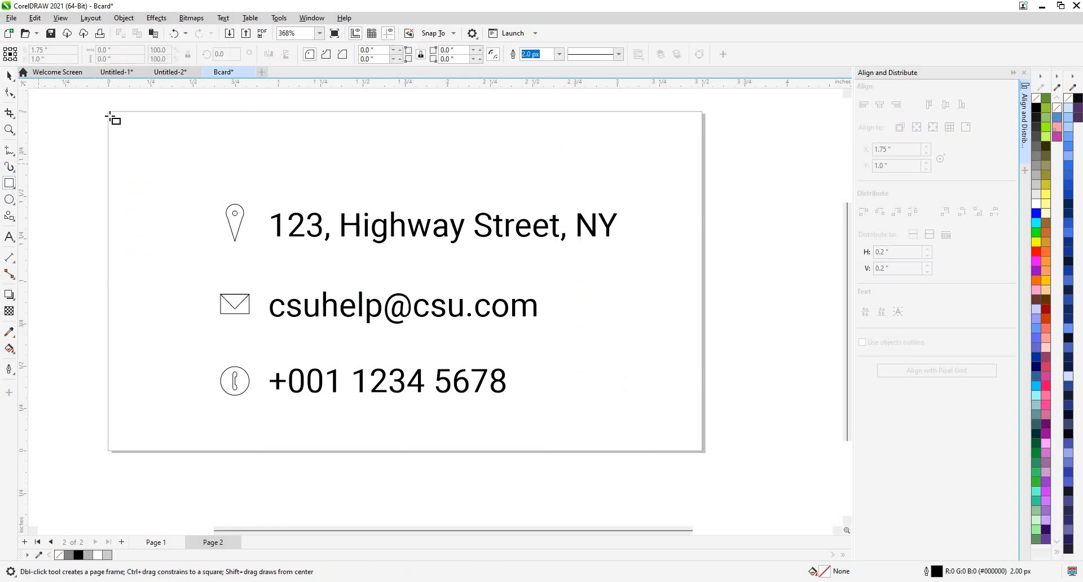
{"action": "left_click_drag", "start_coordinate": [111, 113], "coordinate": [701, 153]}
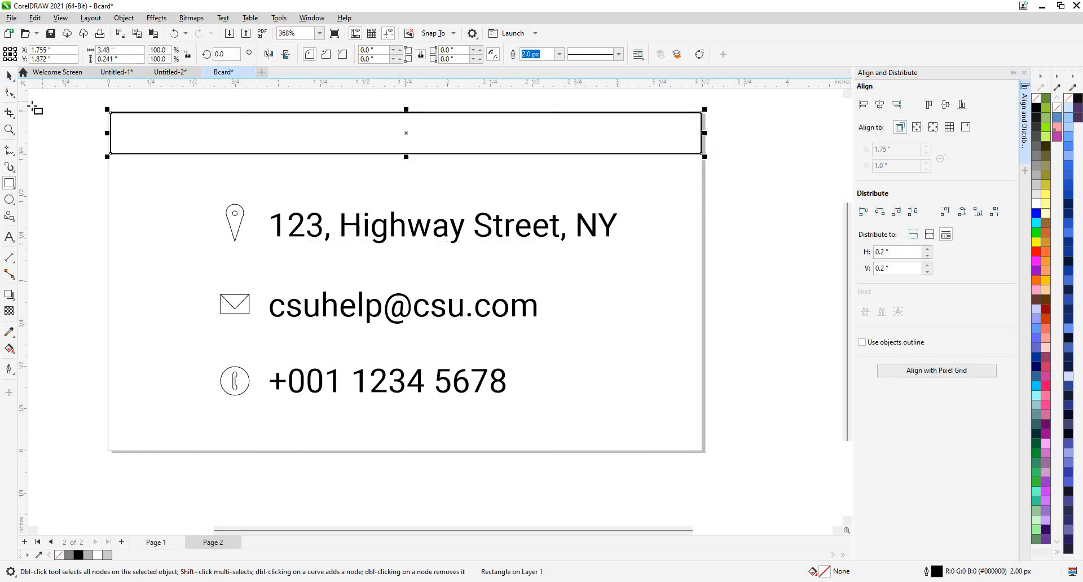
{"action": "key", "text": "Delete"}
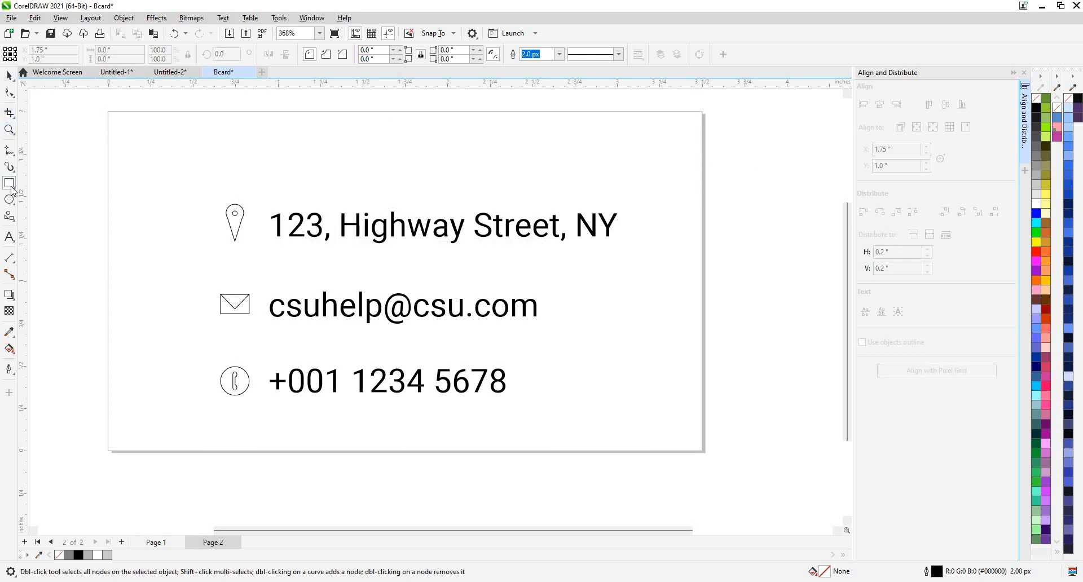
Draw a rectangle from the page's top-left to bottom-right corner, covering the whole card back.
{"action": "left_click", "coordinate": [9, 76]}
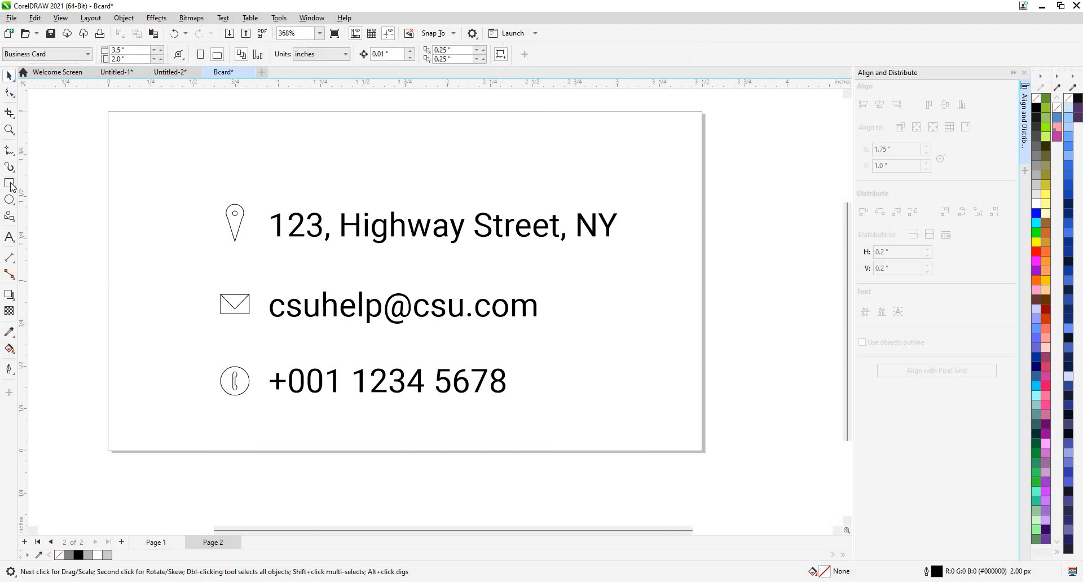
{"action": "left_click", "coordinate": [9, 184]}
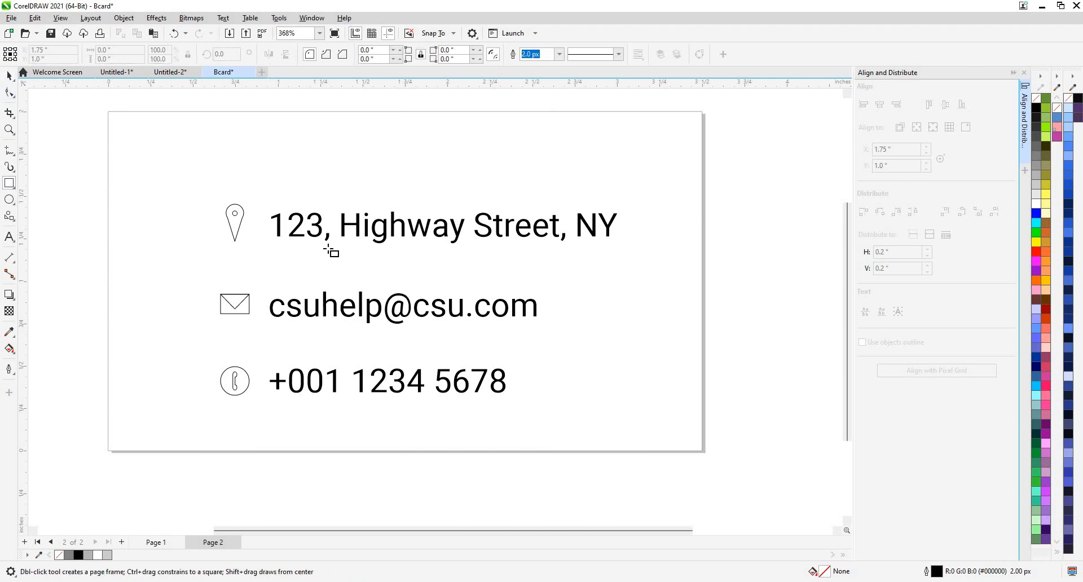
{"action": "scroll", "coordinate": [288, 270], "scroll_direction": "down", "scroll_amount": 2}
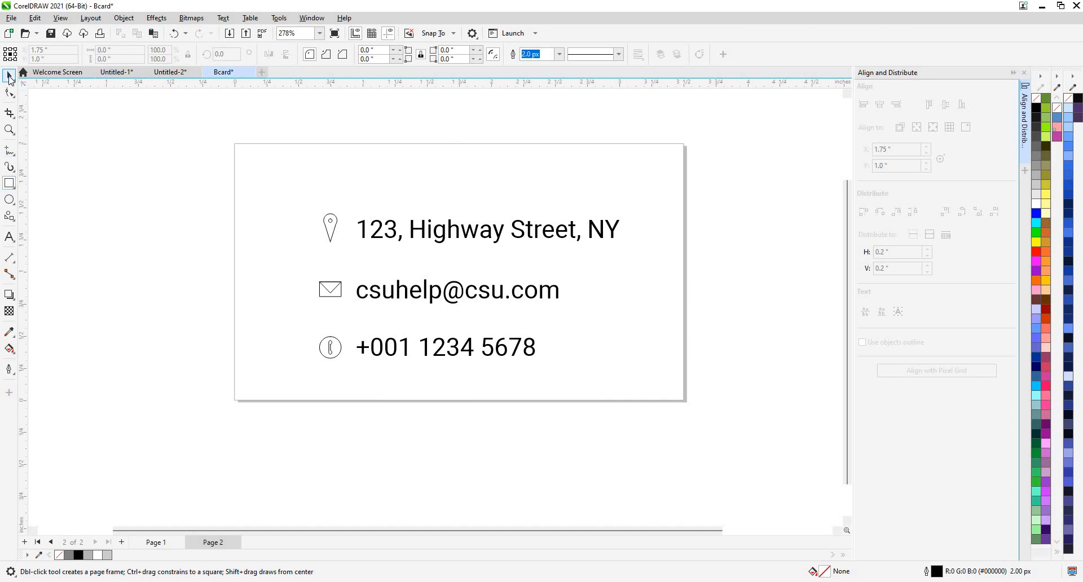
{"action": "double_click", "coordinate": [10, 78]}
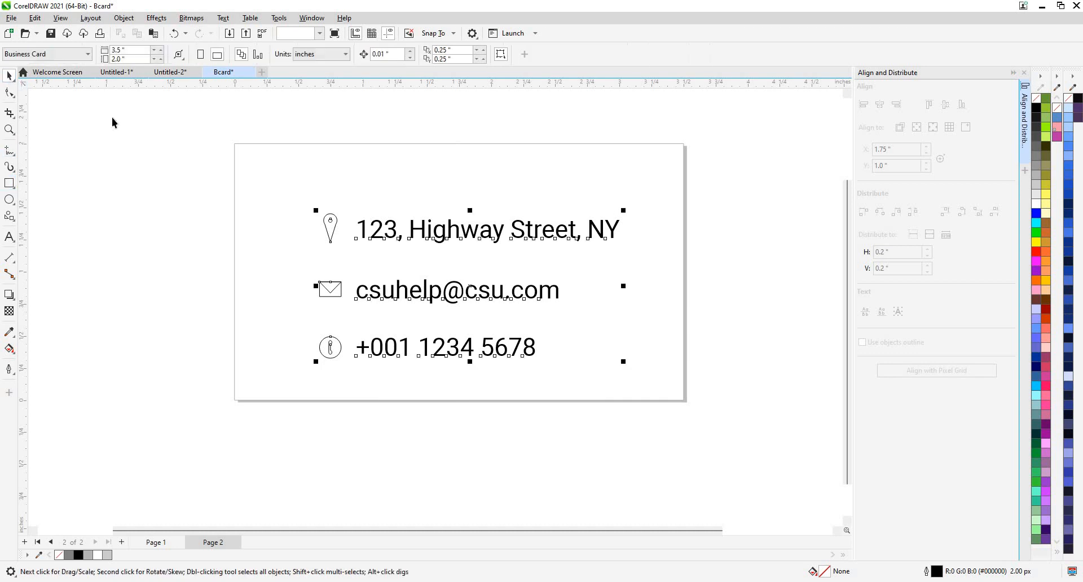
{"action": "left_click", "coordinate": [14, 186]}
{"action": "mouse_move", "coordinate": [235, 144]}
{"action": "left_mouse_down"}
{"action": "mouse_move", "coordinate": [675, 379]}
{"action": "mouse_move", "coordinate": [683, 399]}
{"action": "left_mouse_up"}
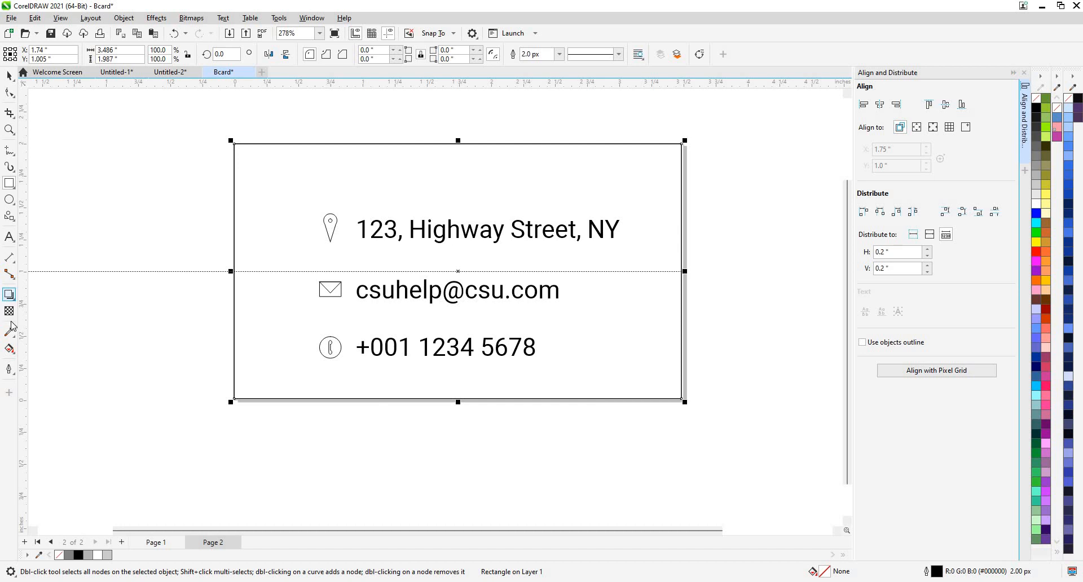
With Interactive Fill, try pattern and gradient fills, then apply the chain-link vector pattern.
{"action": "left_click", "coordinate": [11, 351]}
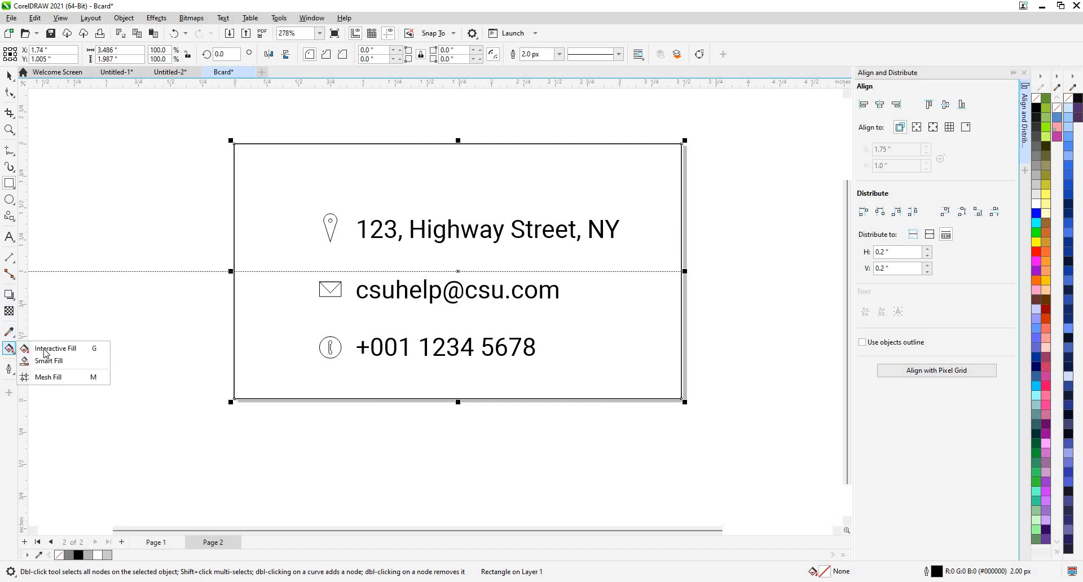
{"action": "left_click", "coordinate": [45, 348]}
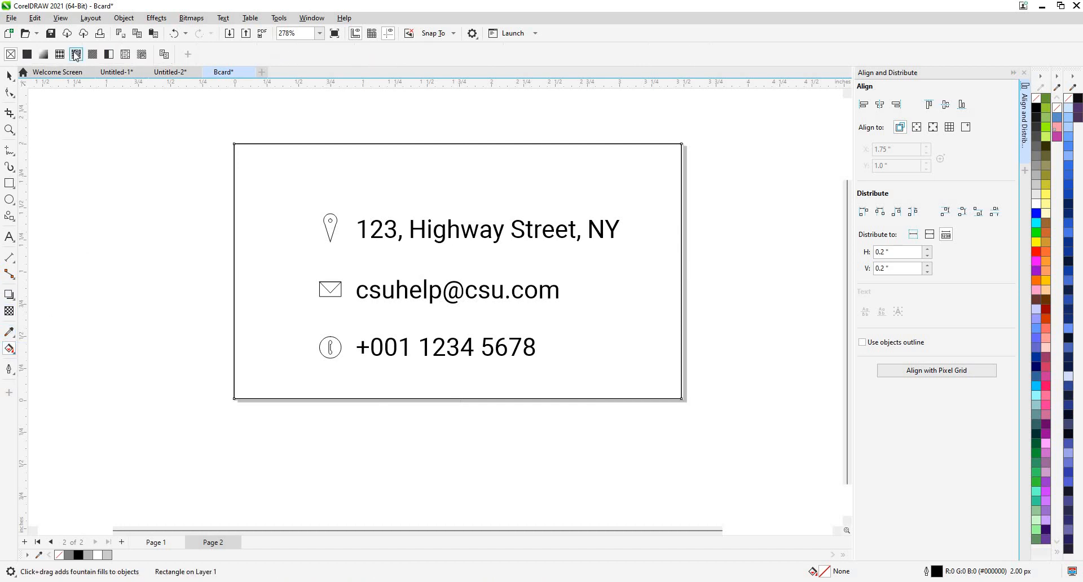
{"action": "left_click", "coordinate": [76, 55]}
{"action": "left_click", "coordinate": [56, 56]}
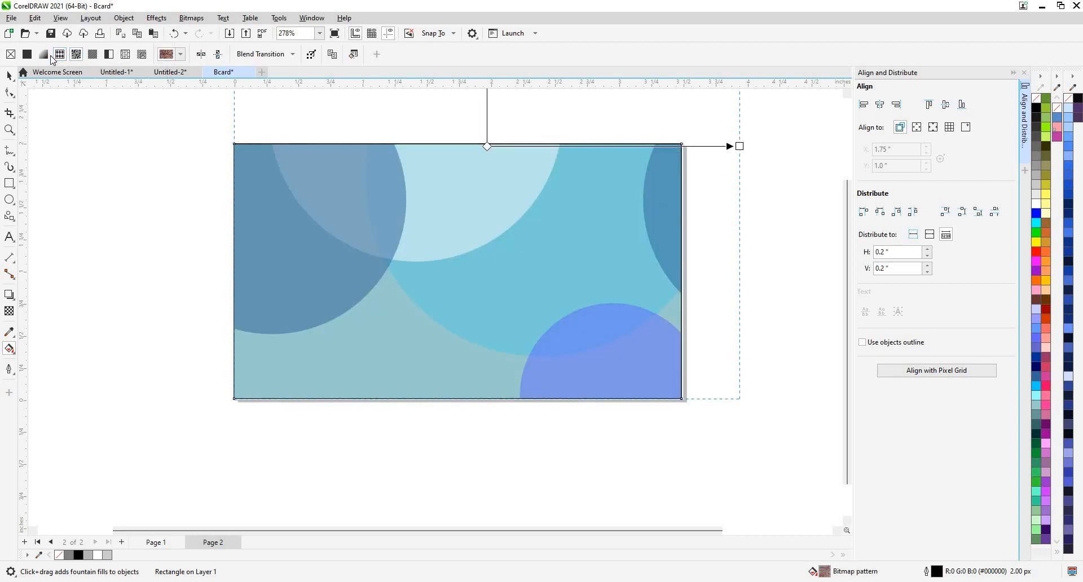
{"action": "left_click", "coordinate": [43, 55]}
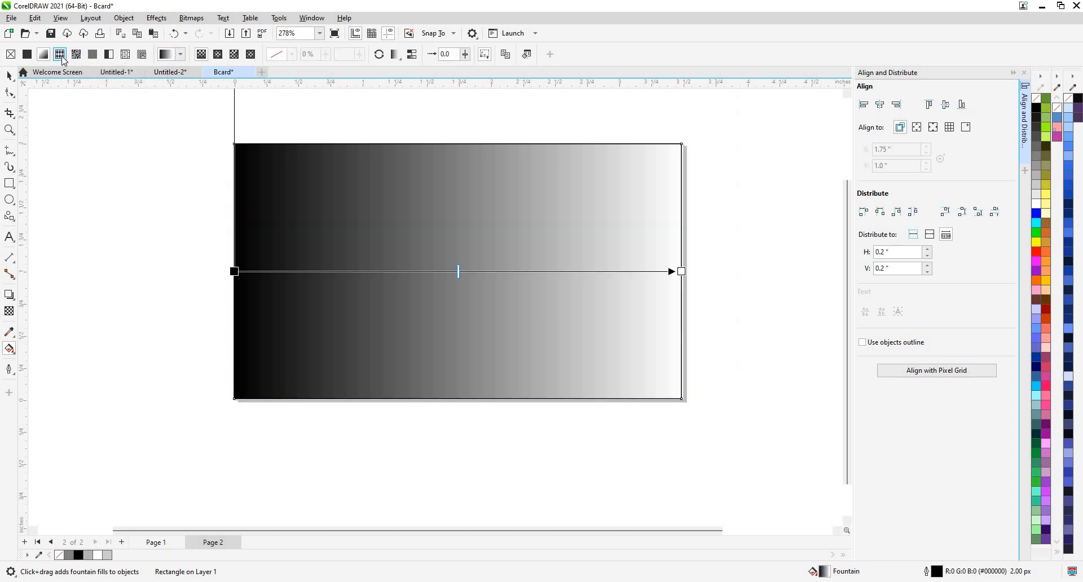
{"action": "left_click", "coordinate": [60, 55]}
{"action": "left_click", "coordinate": [181, 54]}
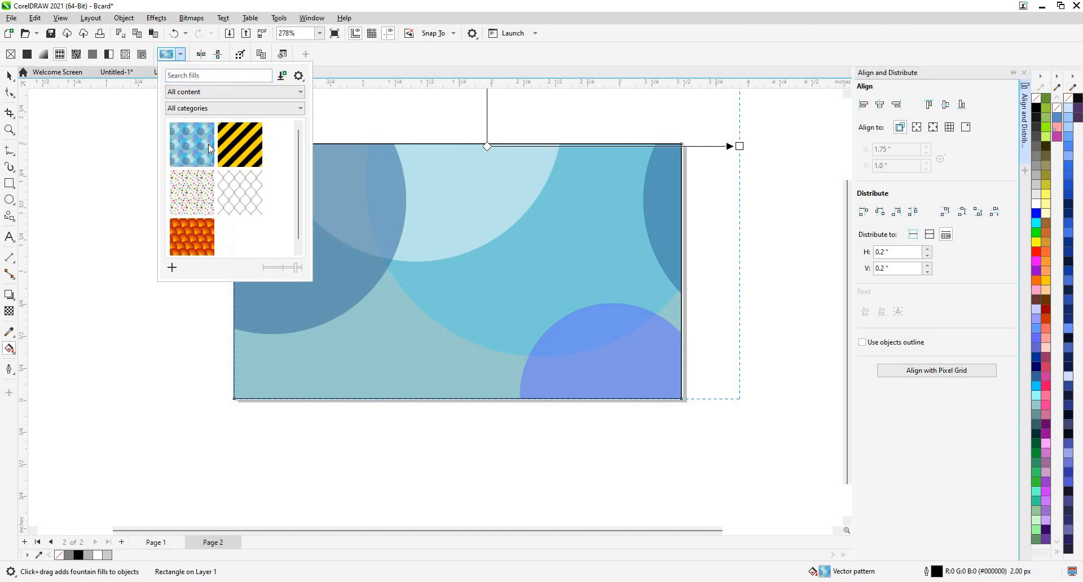
{"action": "left_click", "coordinate": [236, 194]}
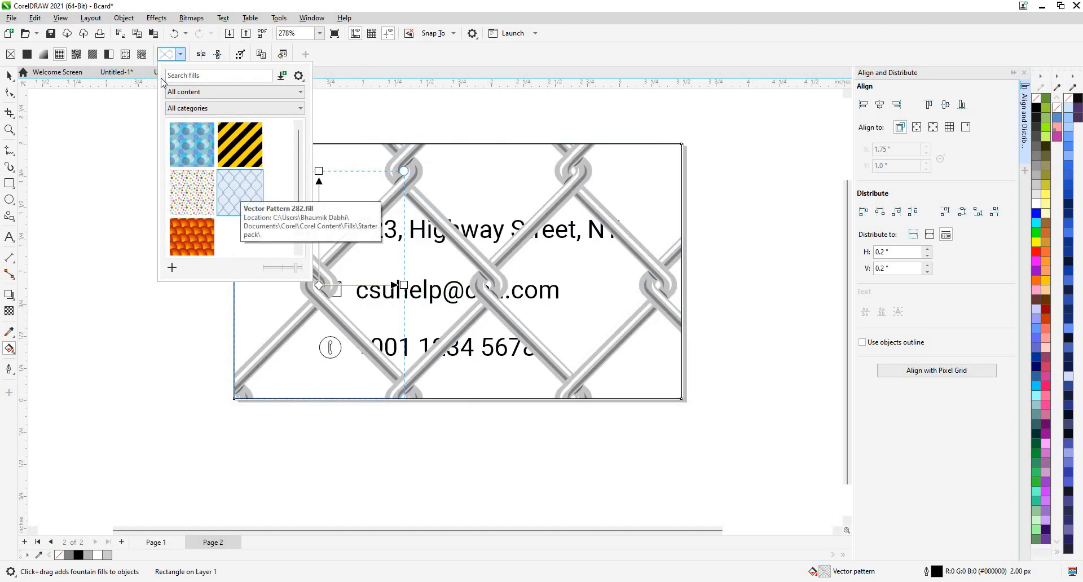
{"action": "left_click", "coordinate": [128, 53]}
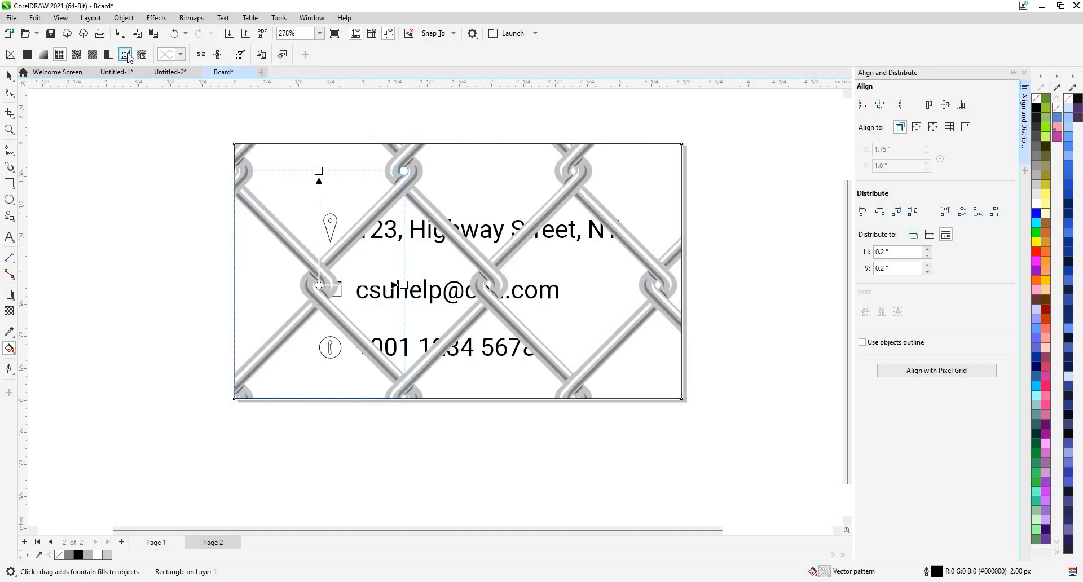
Try texture, hatch, brick and diamond-plate fills, then solid black and grey gradient, returning to coloured dots.
{"action": "left_click", "coordinate": [141, 55]}
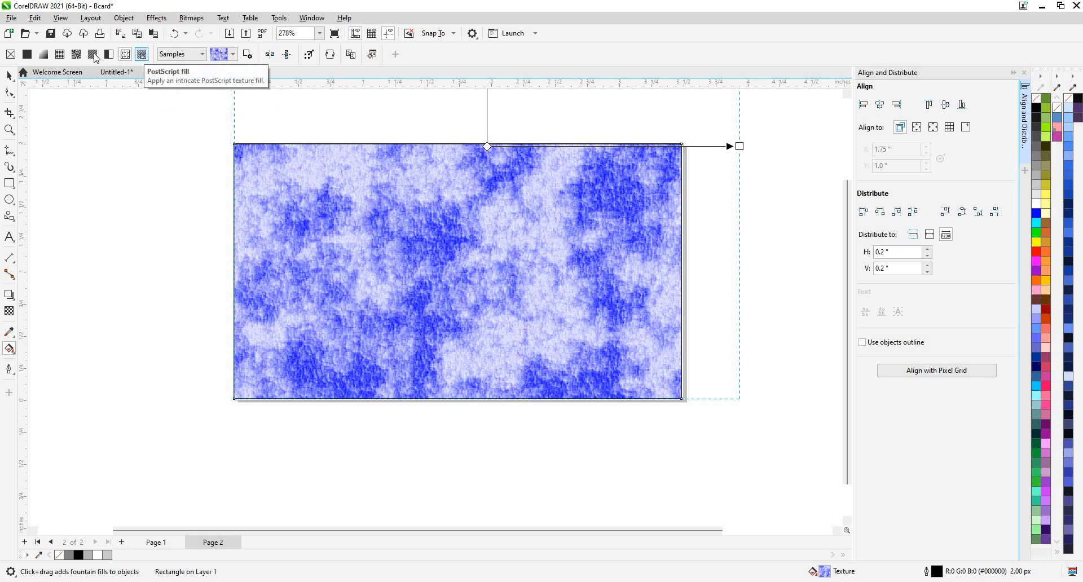
{"action": "left_click", "coordinate": [127, 55]}
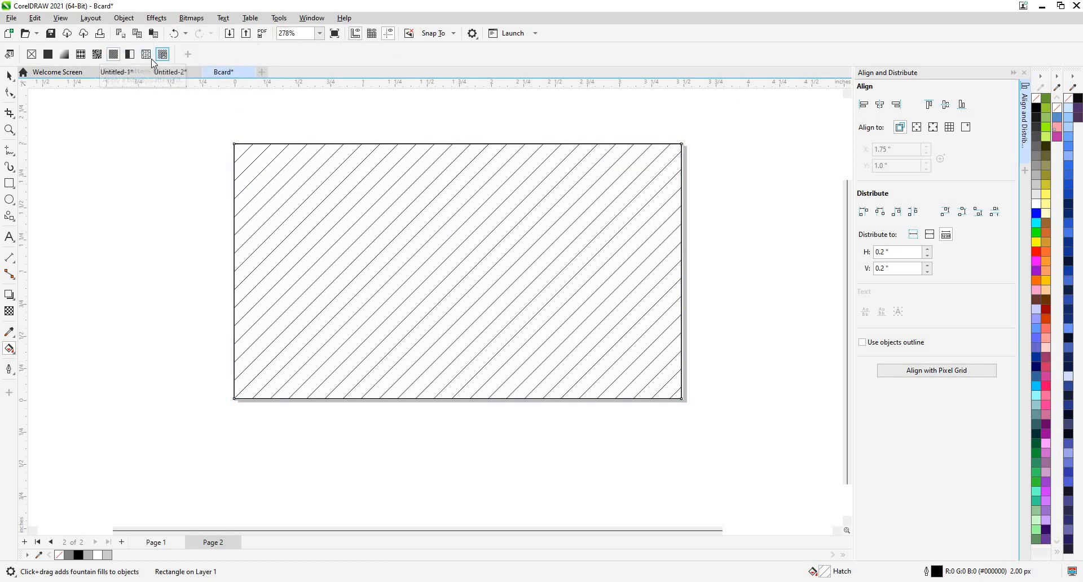
{"action": "left_click", "coordinate": [98, 56]}
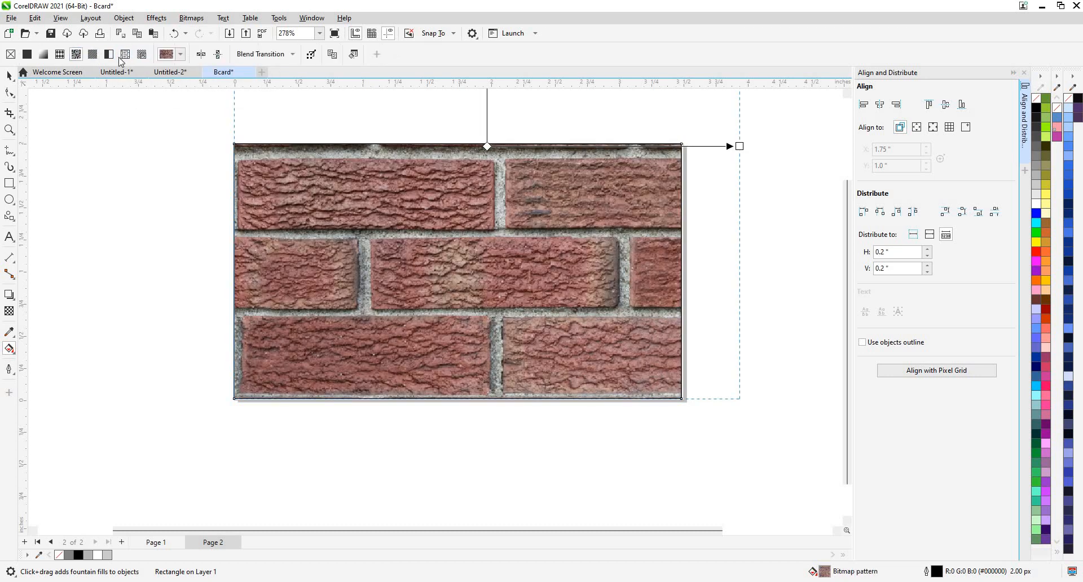
{"action": "left_click", "coordinate": [178, 57]}
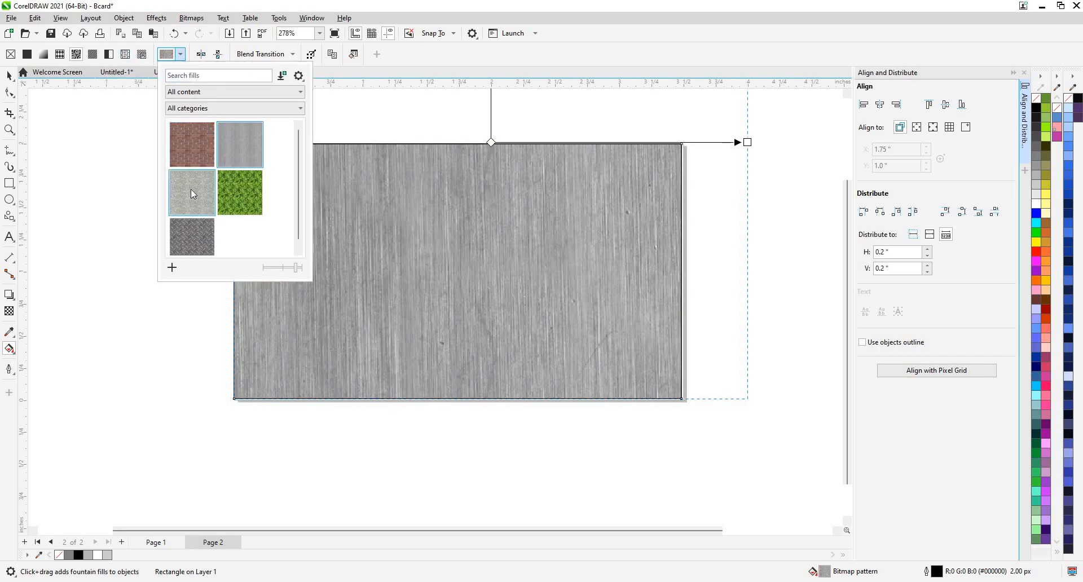
{"action": "left_click", "coordinate": [192, 228]}
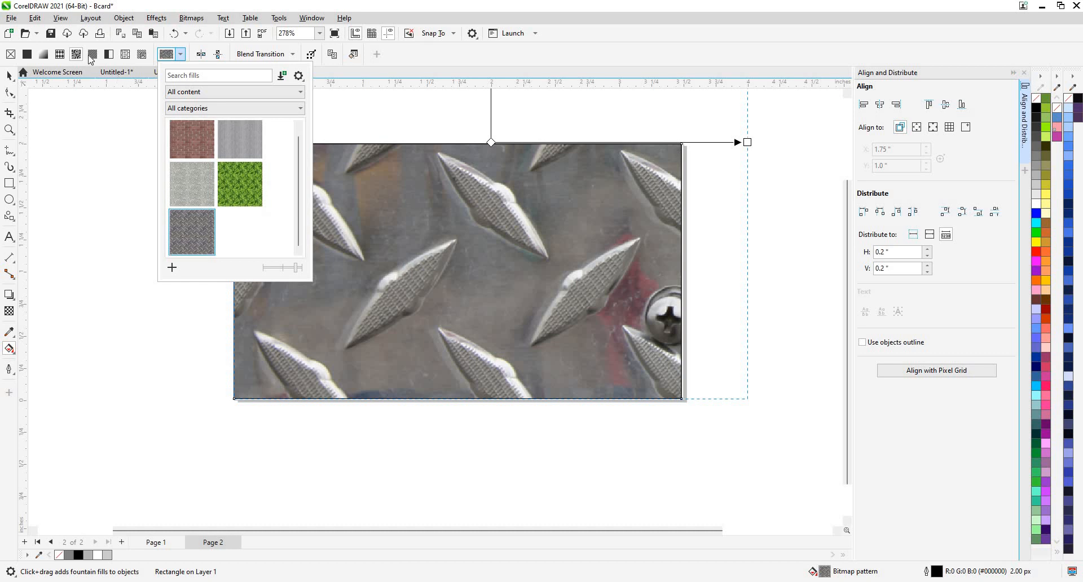
{"action": "left_click", "coordinate": [61, 55]}
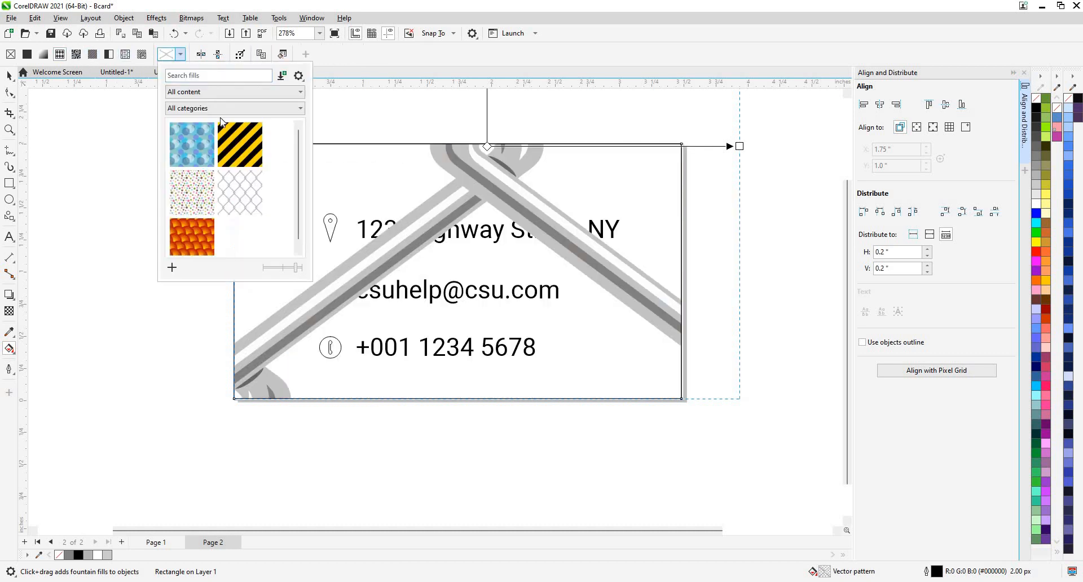
{"action": "left_click", "coordinate": [191, 231]}
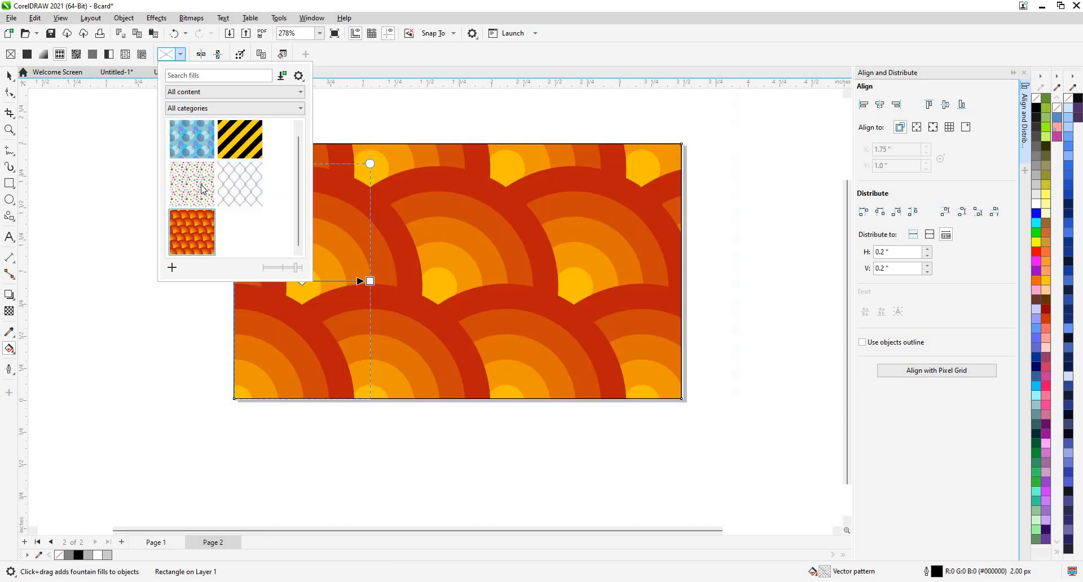
{"action": "left_click", "coordinate": [192, 184]}
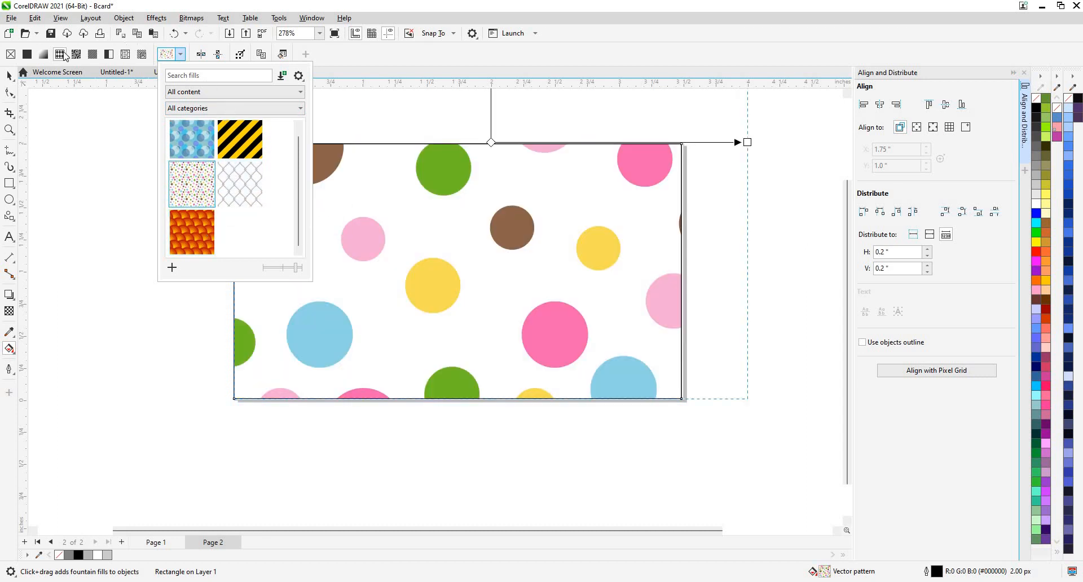
{"action": "left_click", "coordinate": [27, 54]}
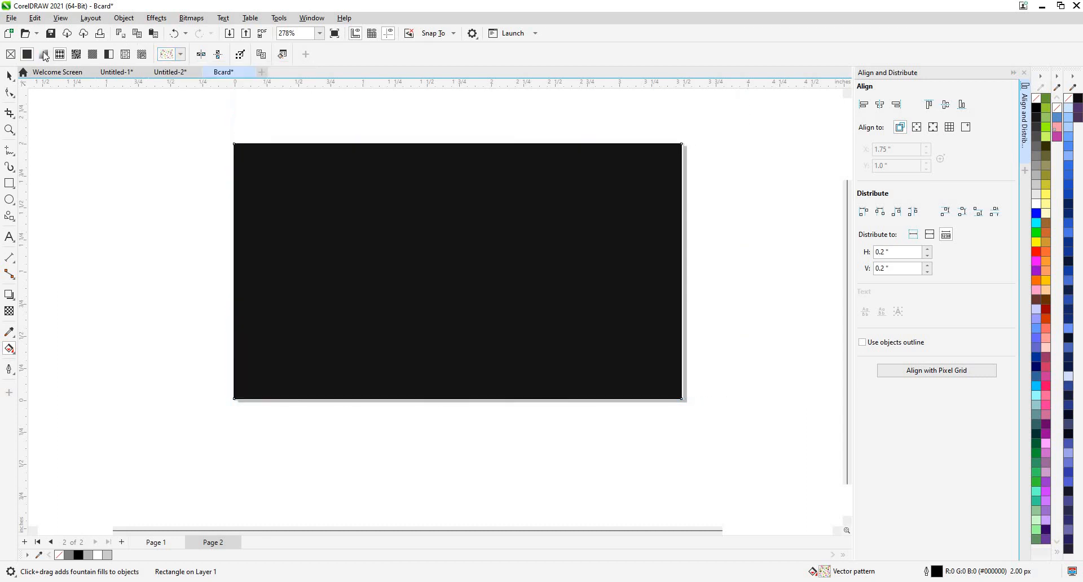
{"action": "left_click", "coordinate": [43, 54]}
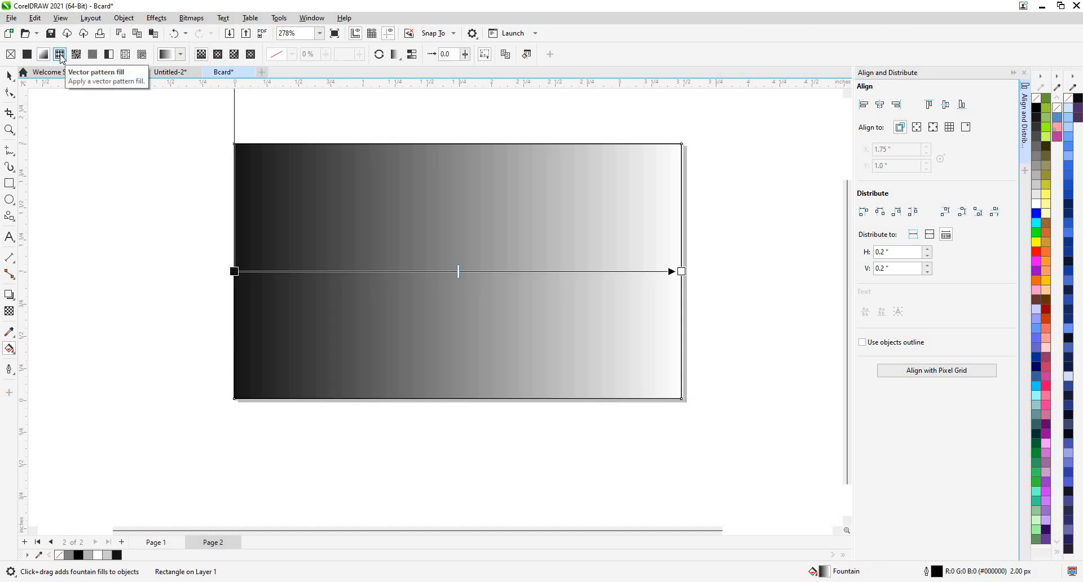
{"action": "left_click", "coordinate": [62, 57]}
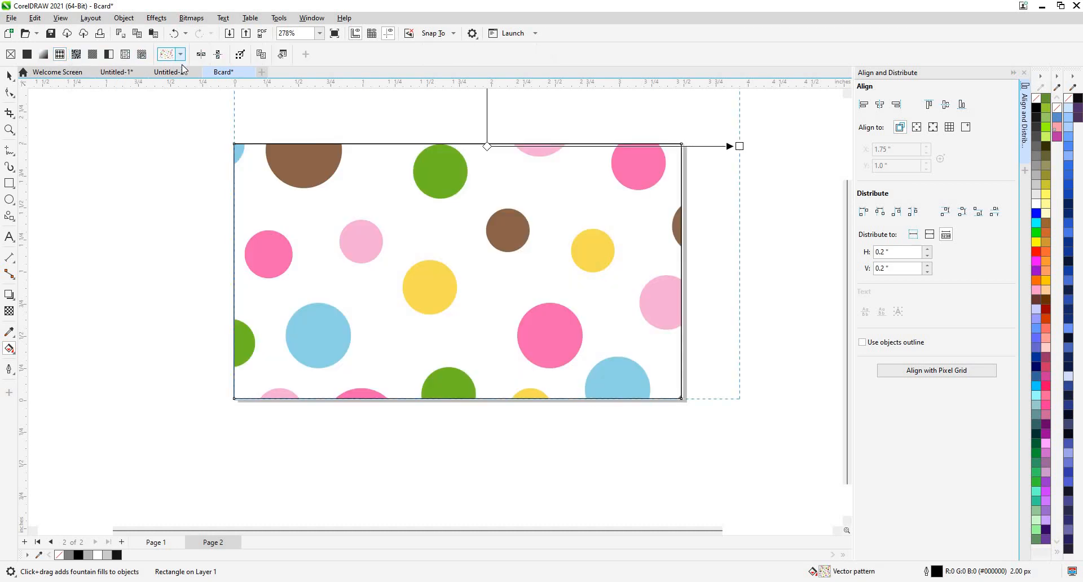
Compare striped, chain-link and orange scales patterns, settle on blue circles, and select the rectangle.
{"action": "left_click", "coordinate": [181, 55]}
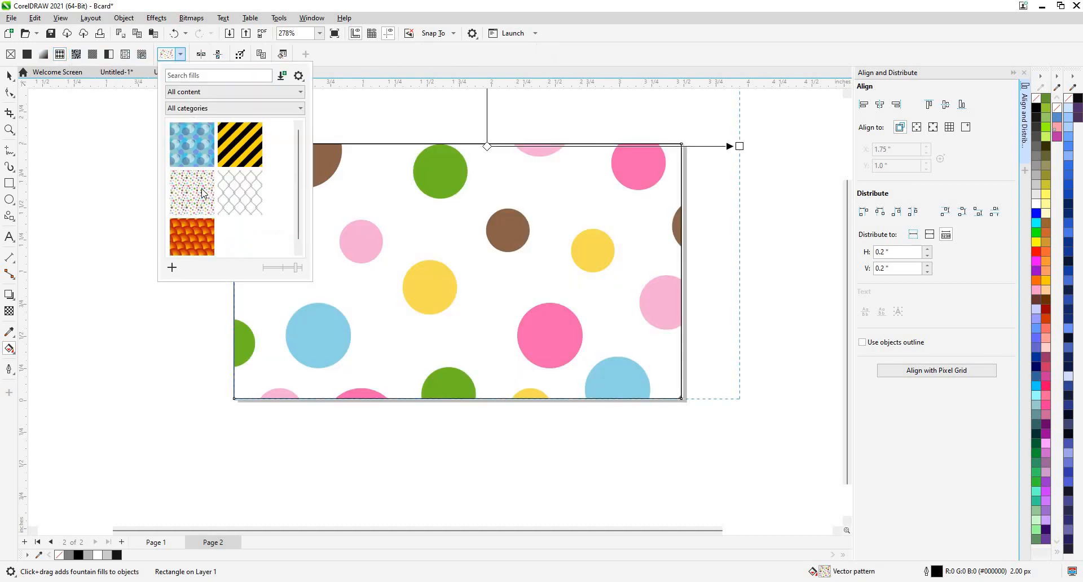
{"action": "left_click", "coordinate": [250, 148]}
{"action": "left_click", "coordinate": [205, 138]}
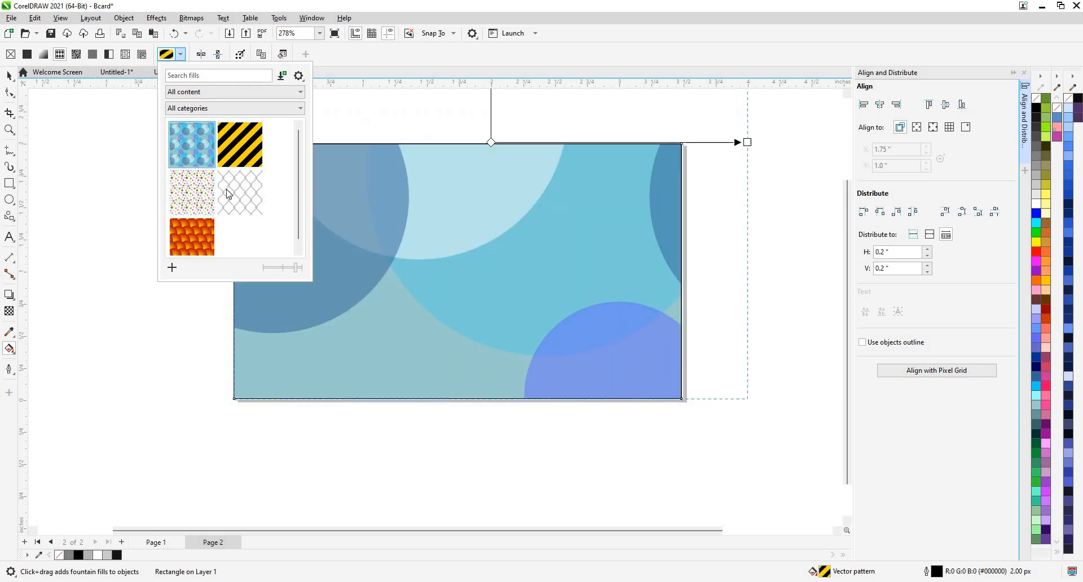
{"action": "left_click", "coordinate": [228, 194]}
{"action": "left_click", "coordinate": [195, 225]}
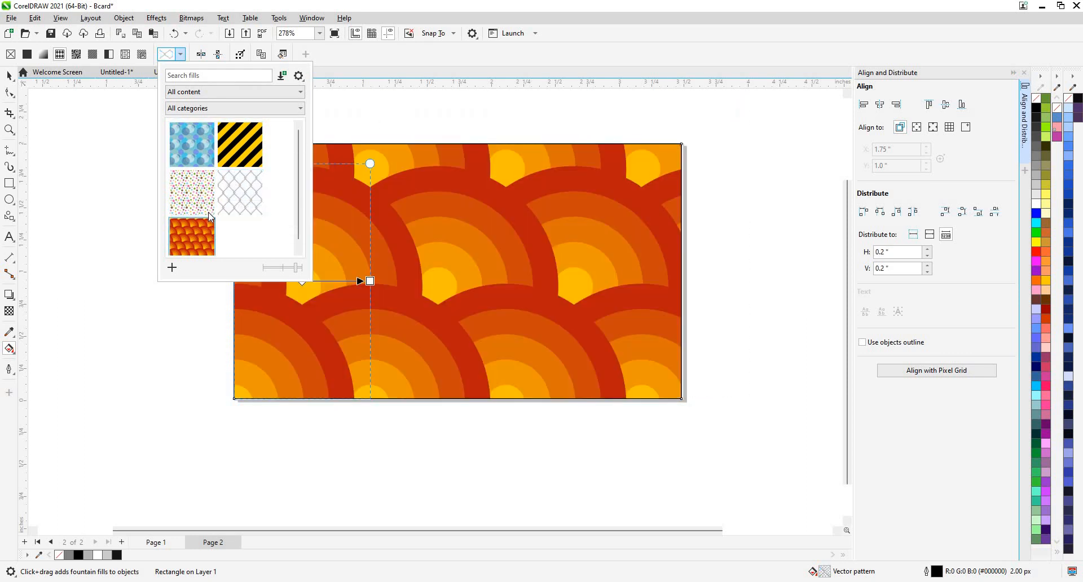
{"action": "left_click", "coordinate": [203, 148]}
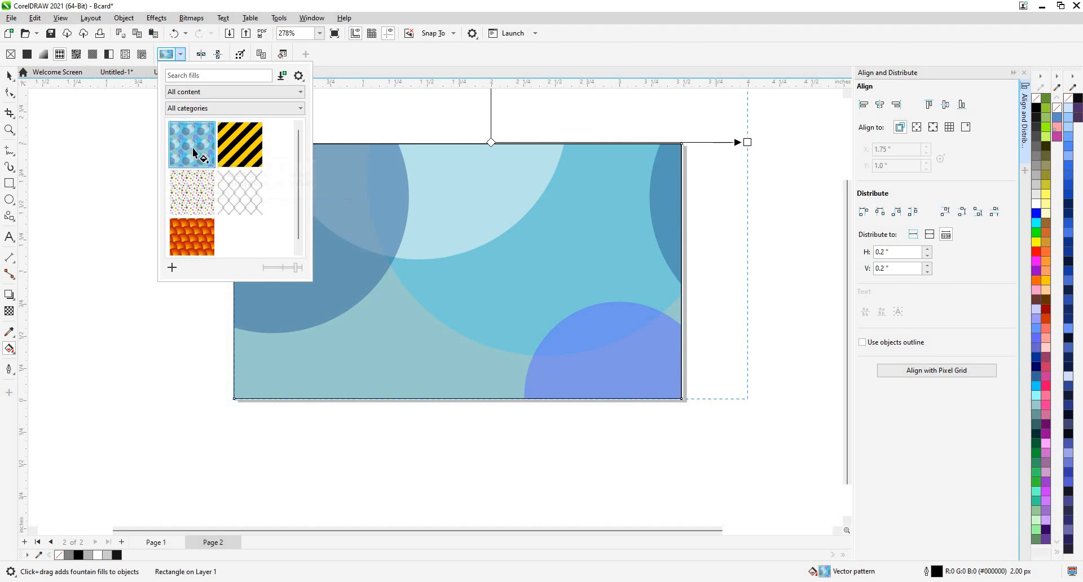
{"action": "scroll", "coordinate": [220, 170], "scroll_direction": "down", "scroll_amount": 1}
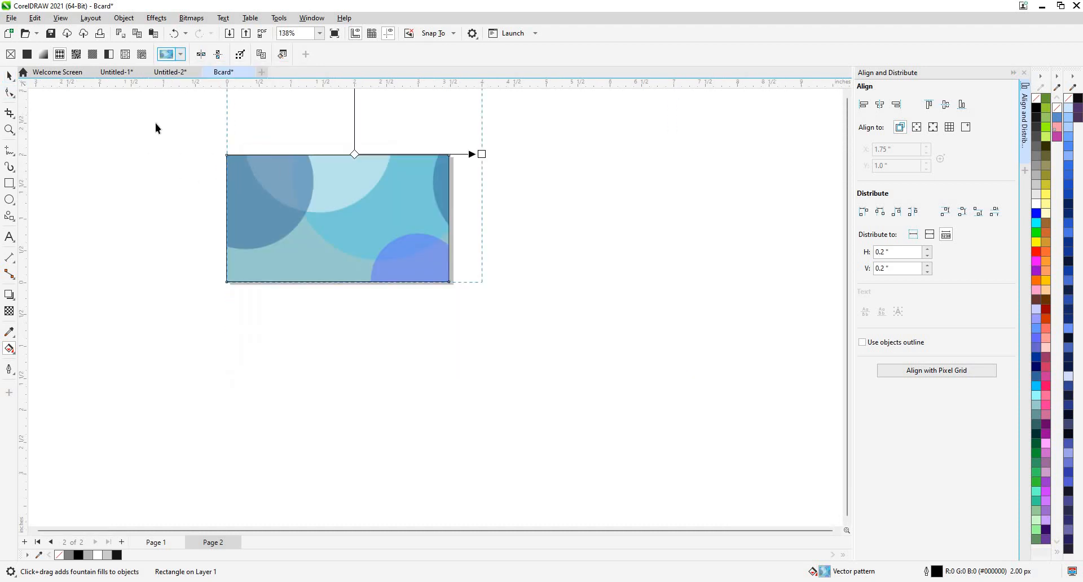
{"action": "key", "text": "space"}
{"action": "scroll", "coordinate": [398, 214], "scroll_direction": "up", "scroll_amount": 2}
{"action": "left_click", "coordinate": [442, 221]}
Send the patterned rectangle to the back behind the contact text and remove its outline.
{"action": "right_click", "coordinate": [438, 207]}
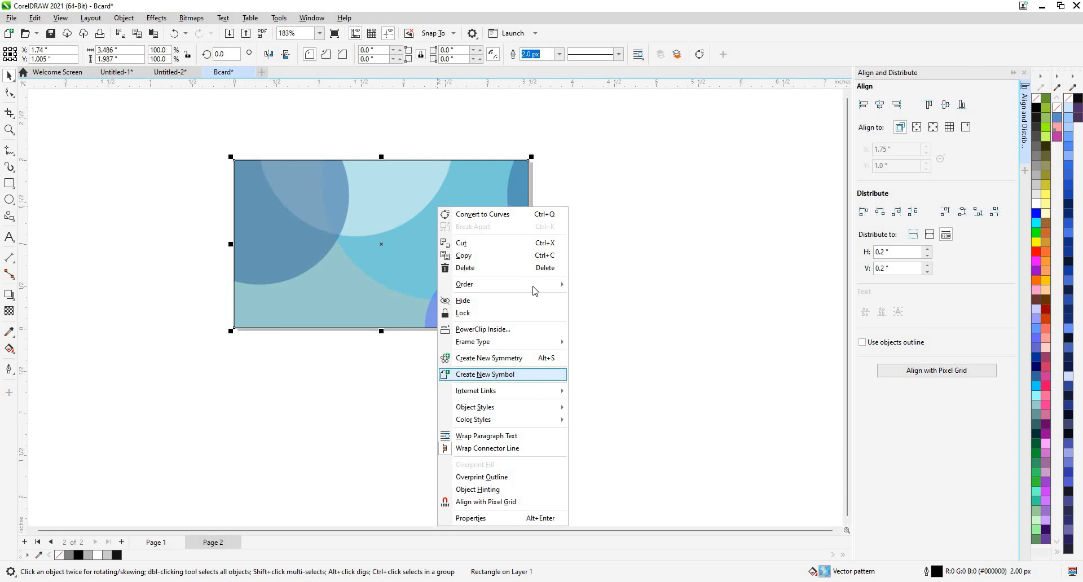
{"action": "mouse_move", "coordinate": [535, 285]}
{"action": "left_click", "coordinate": [592, 299]}
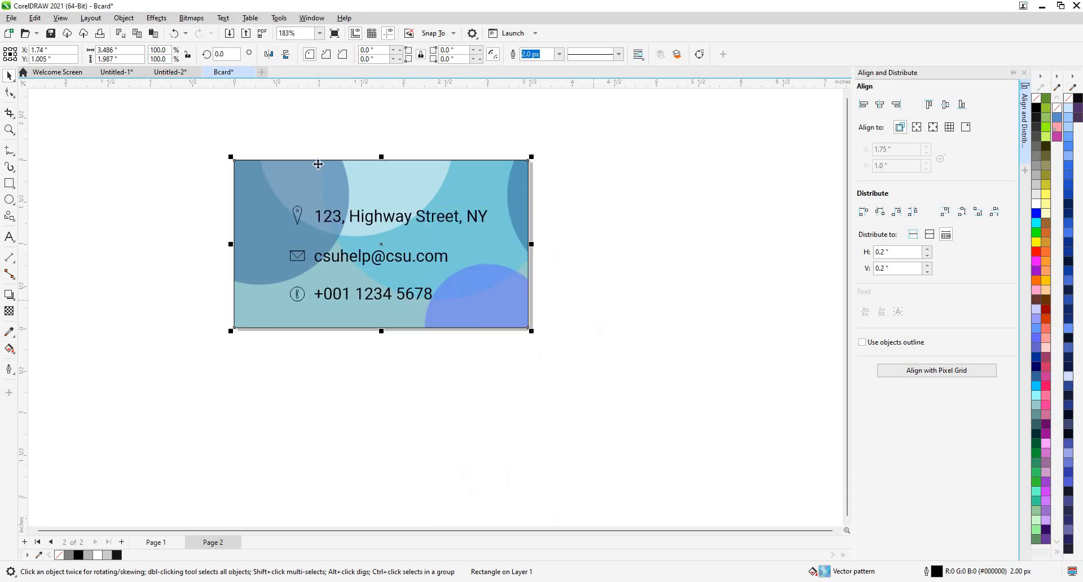
{"action": "scroll", "coordinate": [578, 252], "scroll_direction": "up", "scroll_amount": 1}
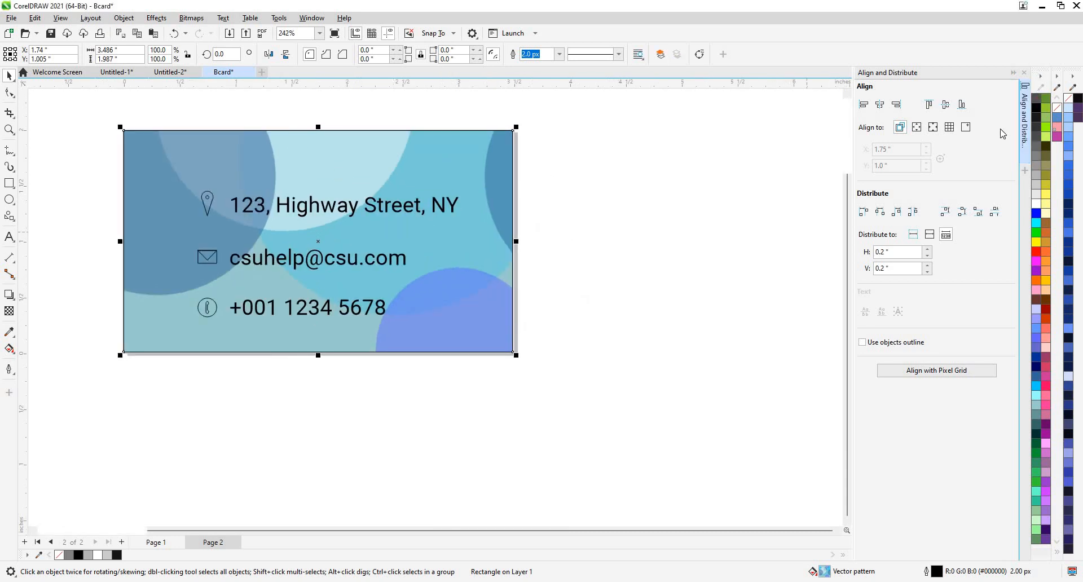
{"action": "right_click", "coordinate": [1036, 99]}
{"action": "left_click", "coordinate": [1016, 105]}
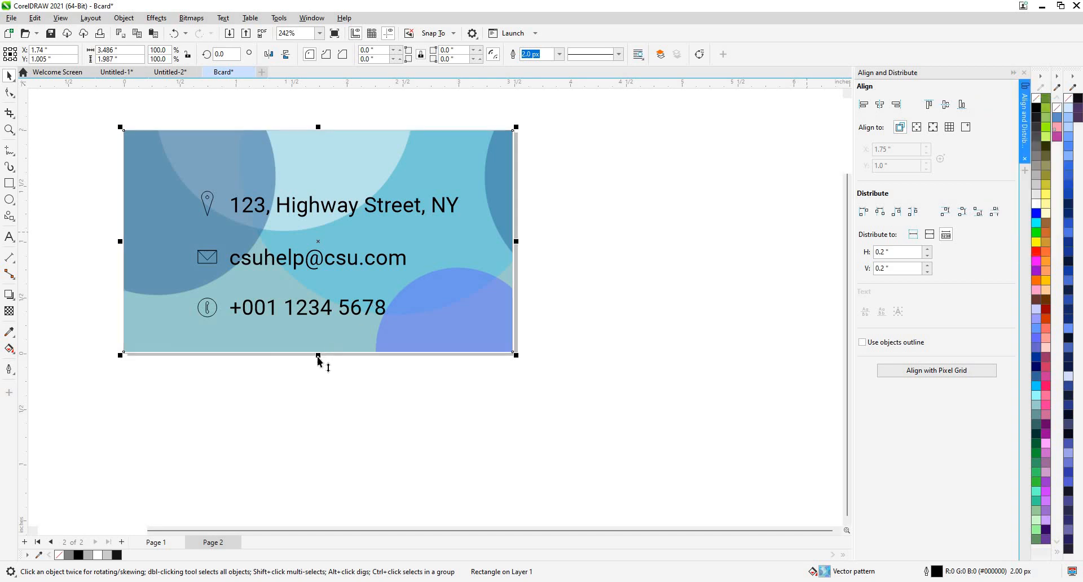
Shrink the rectangle into a thin band across the top of the page.
{"action": "left_click_drag", "start_coordinate": [318, 356], "coordinate": [344, 178]}
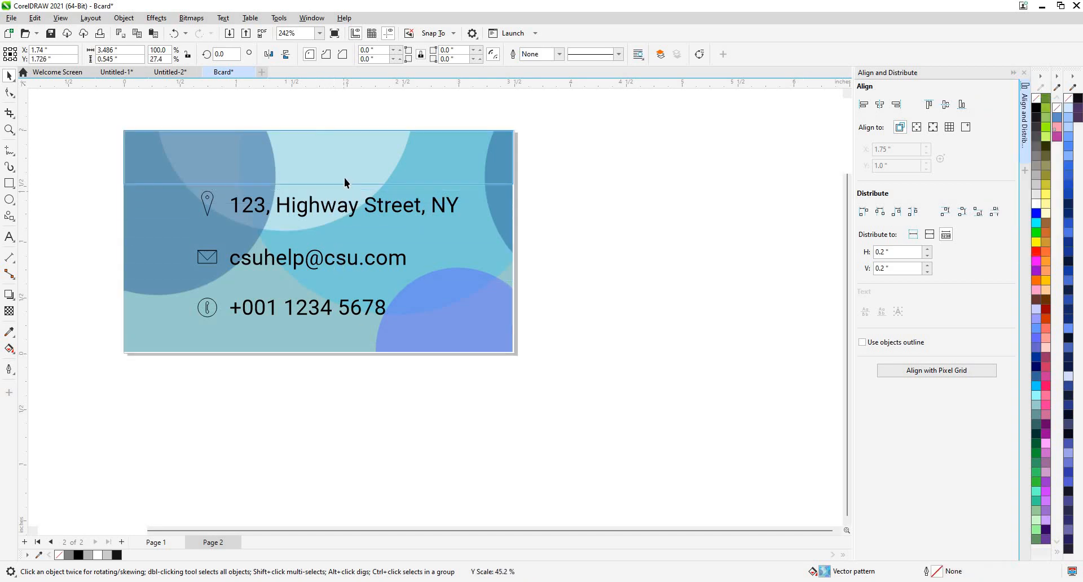
{"action": "scroll", "coordinate": [295, 138], "scroll_direction": "up", "scroll_amount": 1}
{"action": "scroll", "coordinate": [556, 170], "scroll_direction": "up", "scroll_amount": 2}
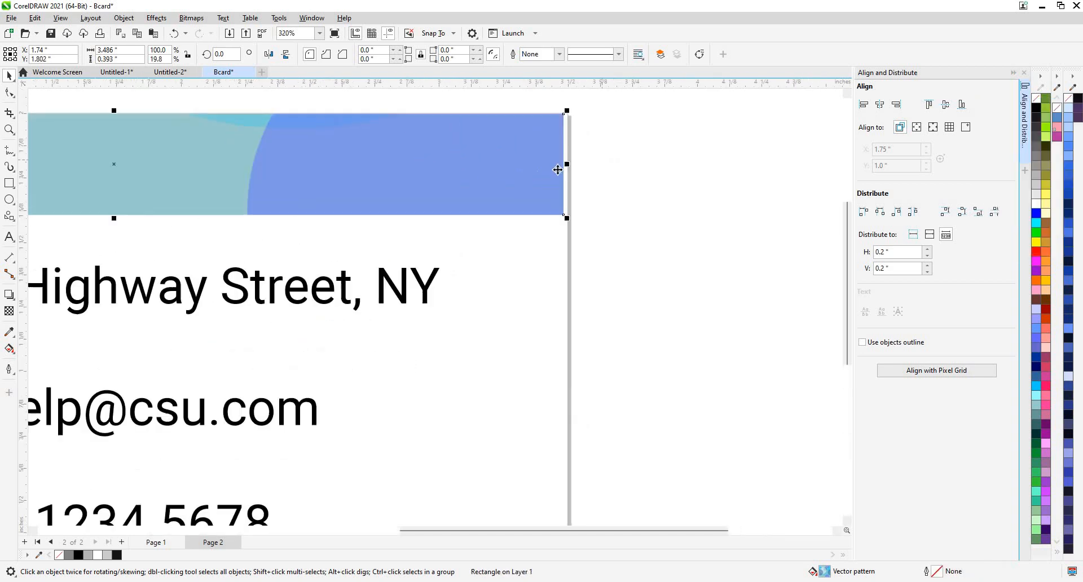
{"action": "left_click", "coordinate": [509, 171]}
{"action": "left_click", "coordinate": [537, 167]}
{"action": "left_click", "coordinate": [564, 161]}
{"action": "left_click_drag", "start_coordinate": [569, 164], "coordinate": [571, 164]}
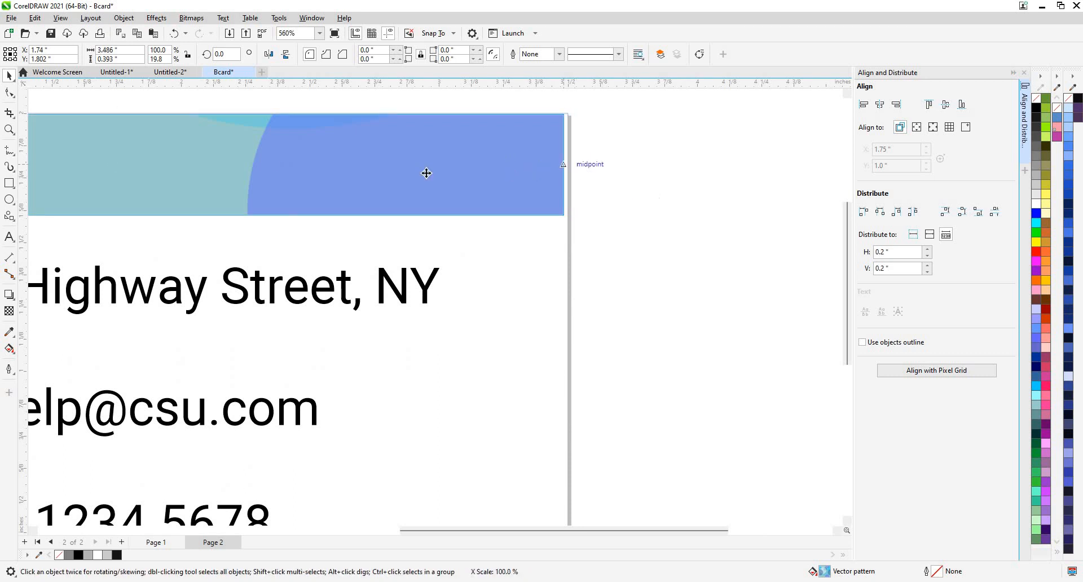
Stretch the band's right edge to the page edge and fill it solid black.
{"action": "scroll", "coordinate": [428, 171], "scroll_direction": "down", "scroll_amount": 4}
{"action": "scroll", "coordinate": [240, 235], "scroll_direction": "up", "scroll_amount": 2}
{"action": "scroll", "coordinate": [239, 235], "scroll_direction": "up", "scroll_amount": 2}
{"action": "scroll", "coordinate": [237, 231], "scroll_direction": "down", "scroll_amount": 2}
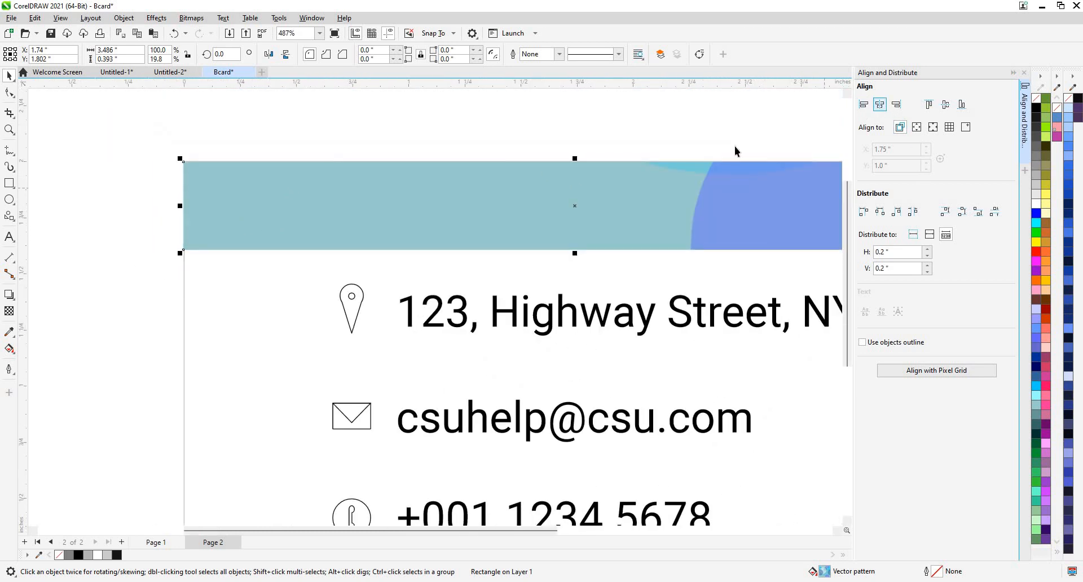
{"action": "scroll", "coordinate": [382, 235], "scroll_direction": "down", "scroll_amount": 4}
{"action": "scroll", "coordinate": [709, 224], "scroll_direction": "up", "scroll_amount": 1}
{"action": "scroll", "coordinate": [580, 256], "scroll_direction": "up", "scroll_amount": 6}
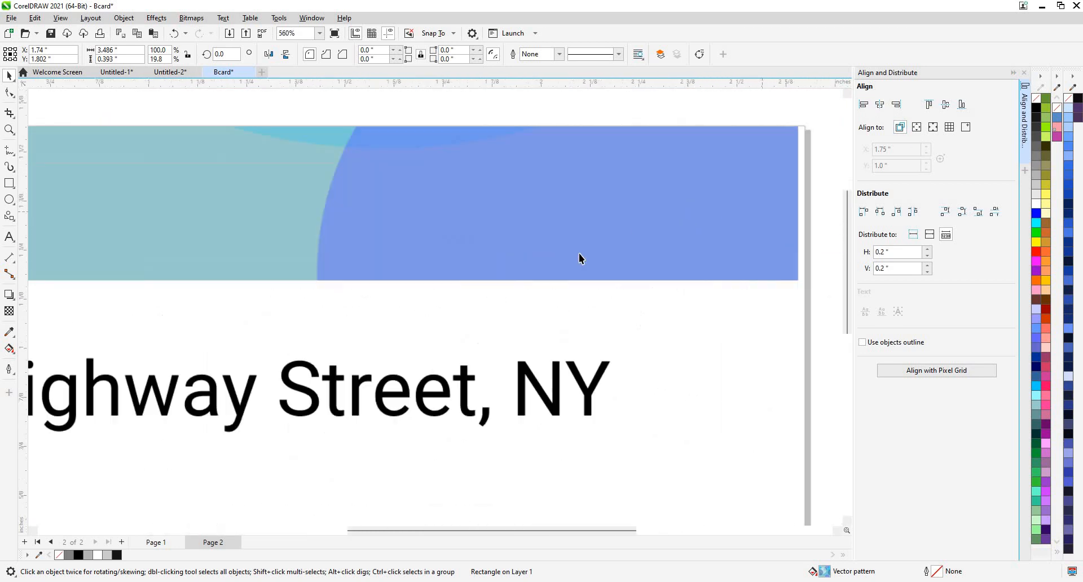
{"action": "left_click_drag", "start_coordinate": [535, 257], "coordinate": [544, 257]}
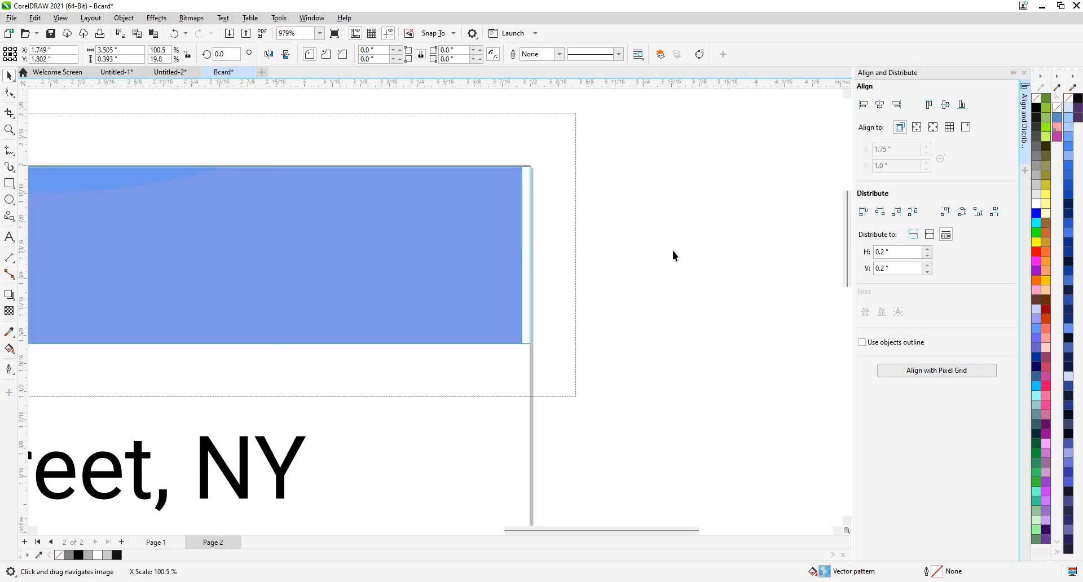
{"action": "scroll", "coordinate": [256, 259], "scroll_direction": "down", "scroll_amount": 2}
{"action": "scroll", "coordinate": [392, 280], "scroll_direction": "down", "scroll_amount": 2}
{"action": "scroll", "coordinate": [148, 285], "scroll_direction": "down", "scroll_amount": 2}
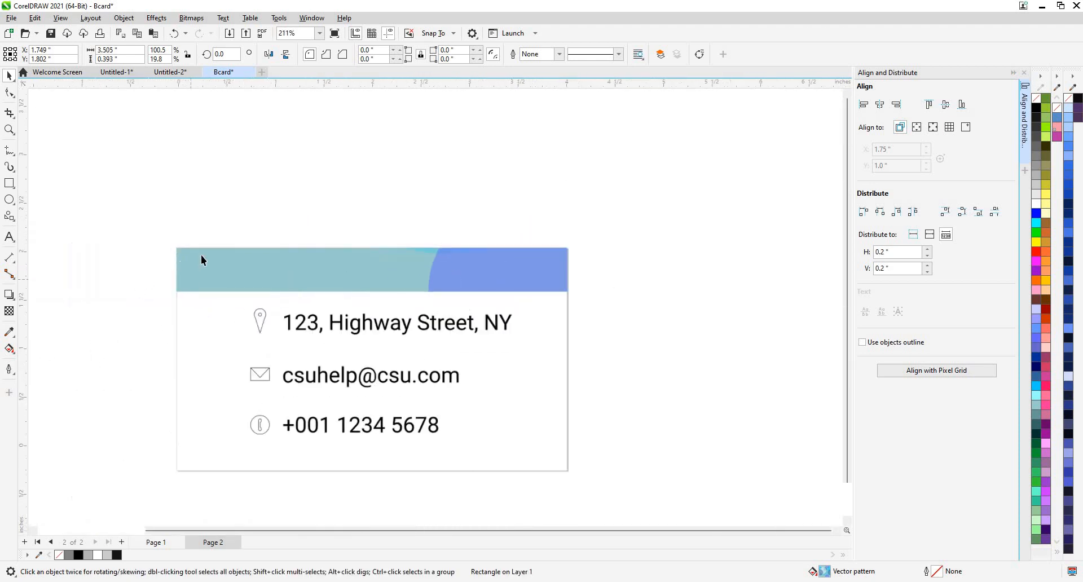
{"action": "scroll", "coordinate": [201, 255], "scroll_direction": "up", "scroll_amount": 5}
{"action": "scroll", "coordinate": [237, 232], "scroll_direction": "down", "scroll_amount": 2}
{"action": "scroll", "coordinate": [256, 228], "scroll_direction": "down", "scroll_amount": 6}
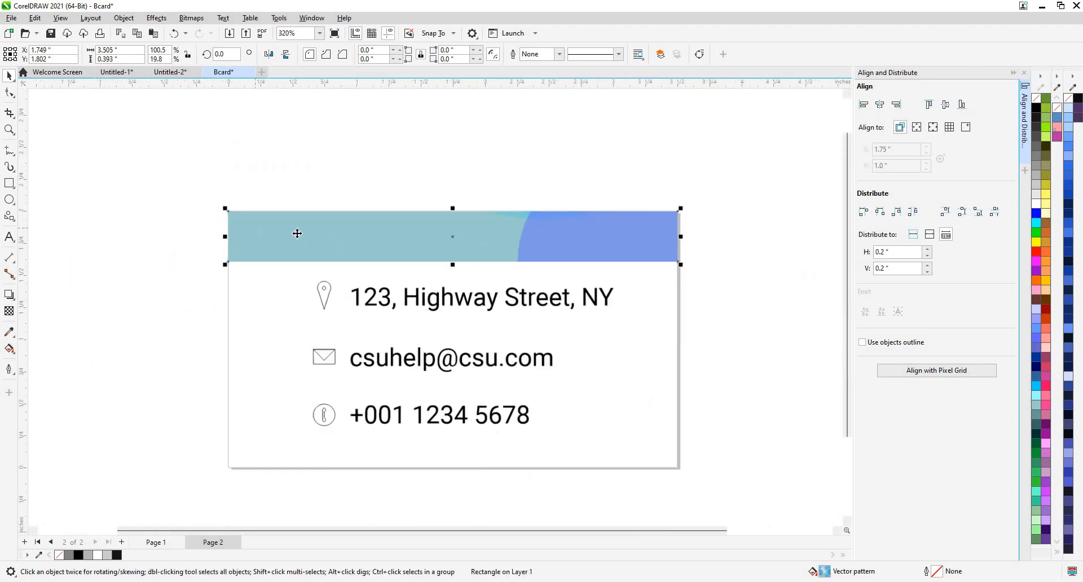
{"action": "left_click", "coordinate": [1037, 107]}
Round the black band's bottom-left corner with the Shape tool (F10), then deselect the band.
{"action": "scroll", "coordinate": [144, 233], "scroll_direction": "up", "scroll_amount": 2}
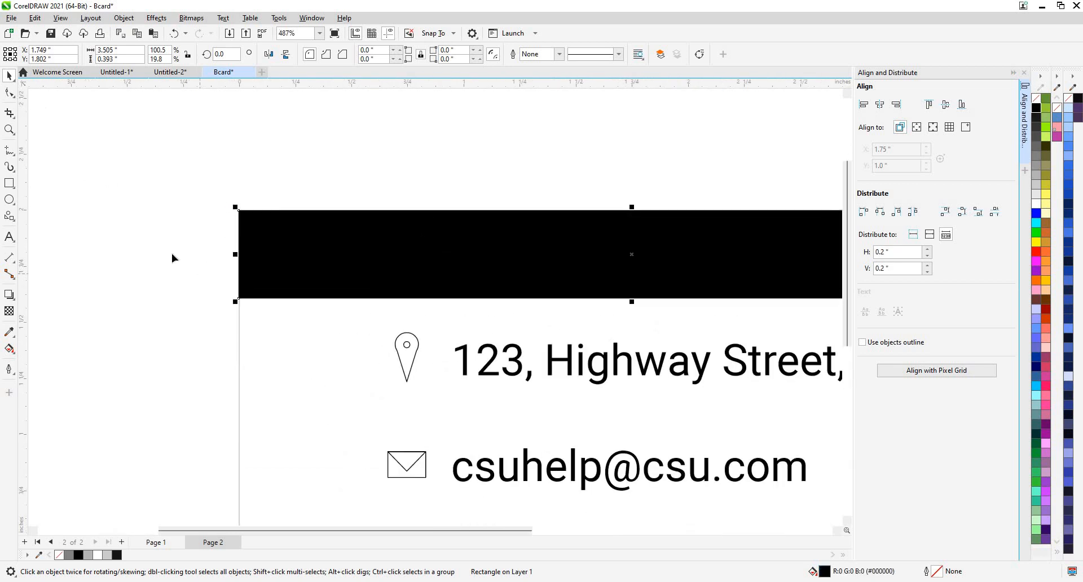
{"action": "key", "text": "F10"}
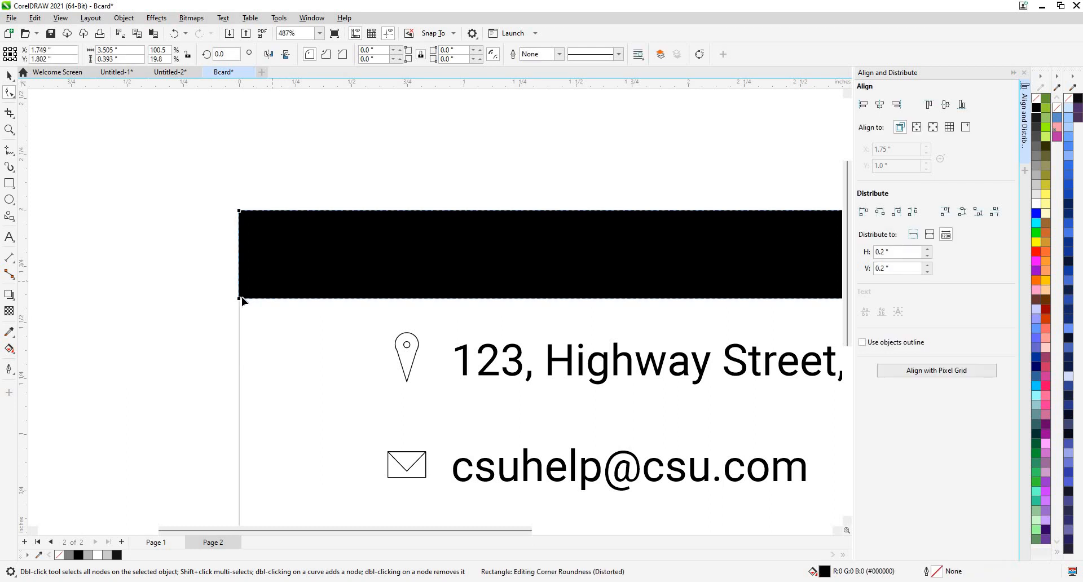
{"action": "left_click_drag", "start_coordinate": [277, 299], "coordinate": [298, 281]}
{"action": "scroll", "coordinate": [311, 260], "scroll_direction": "down", "scroll_amount": 1}
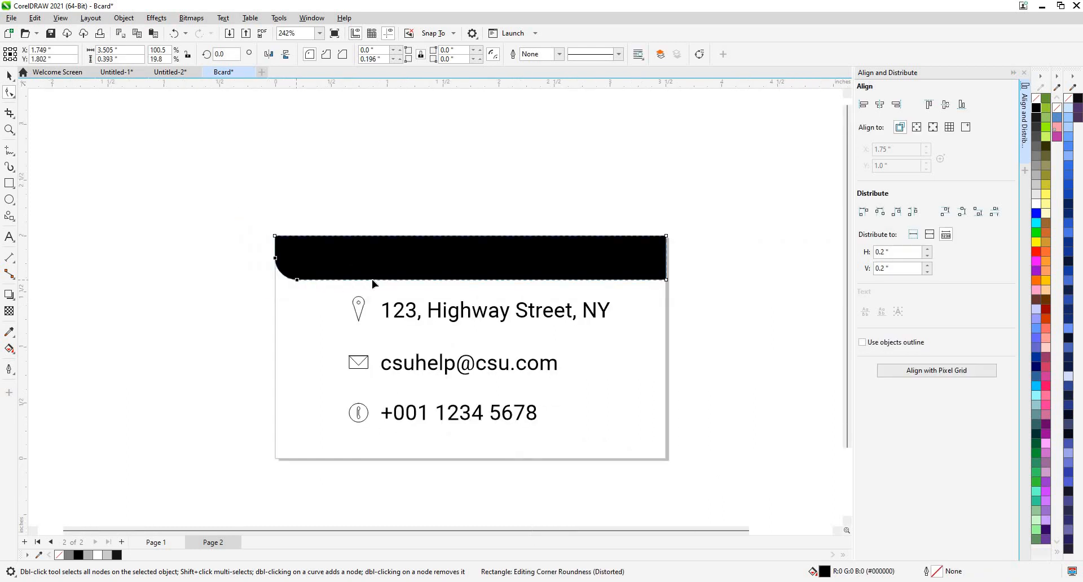
{"action": "key", "text": "ctrl+z"}
{"action": "left_click_drag", "start_coordinate": [348, 282], "coordinate": [276, 280]}
{"action": "key", "text": "ctrl+shift+z"}
{"action": "left_click", "coordinate": [9, 76]}
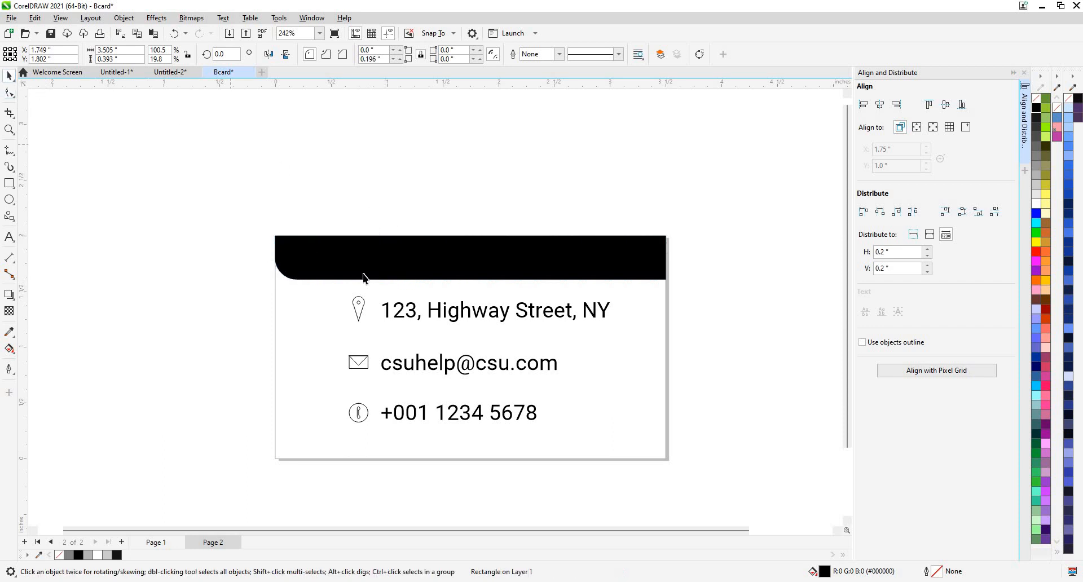
{"action": "left_click", "coordinate": [376, 211]}
{"action": "scroll", "coordinate": [376, 212], "scroll_direction": "down", "scroll_amount": 2}
View the front page (Page 1), close the Align and Distribute docker, and return to Page 2.
{"action": "left_click", "coordinate": [173, 544]}
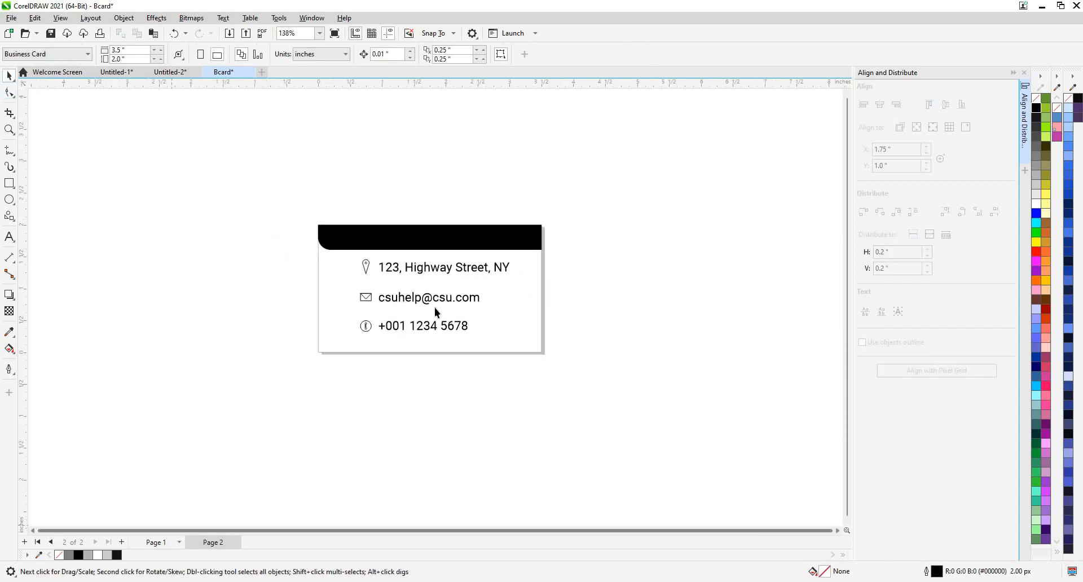
{"action": "scroll", "coordinate": [412, 286], "scroll_direction": "up", "scroll_amount": 2}
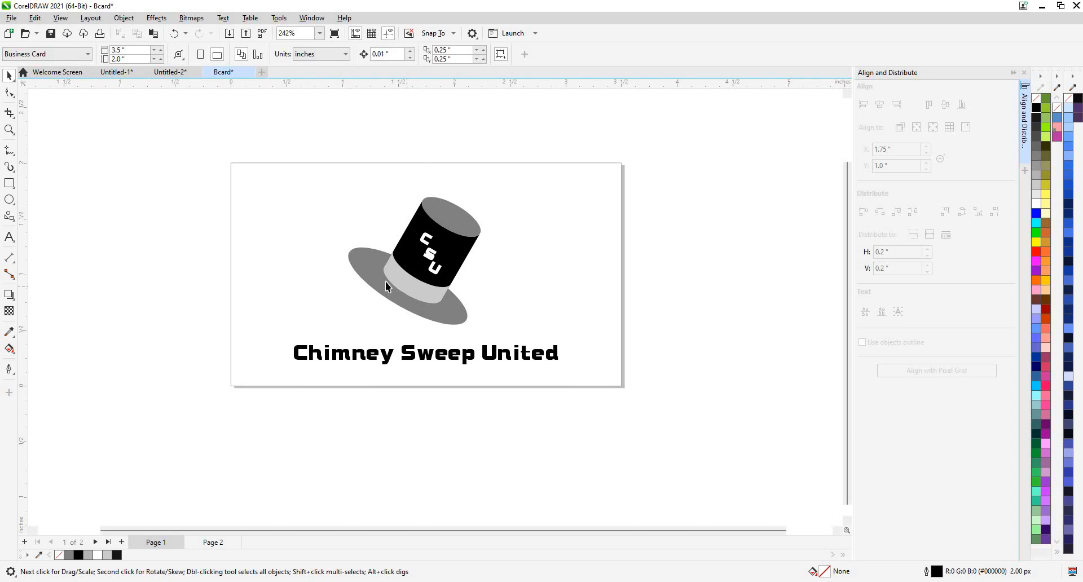
{"action": "scroll", "coordinate": [397, 260], "scroll_direction": "down", "scroll_amount": 1}
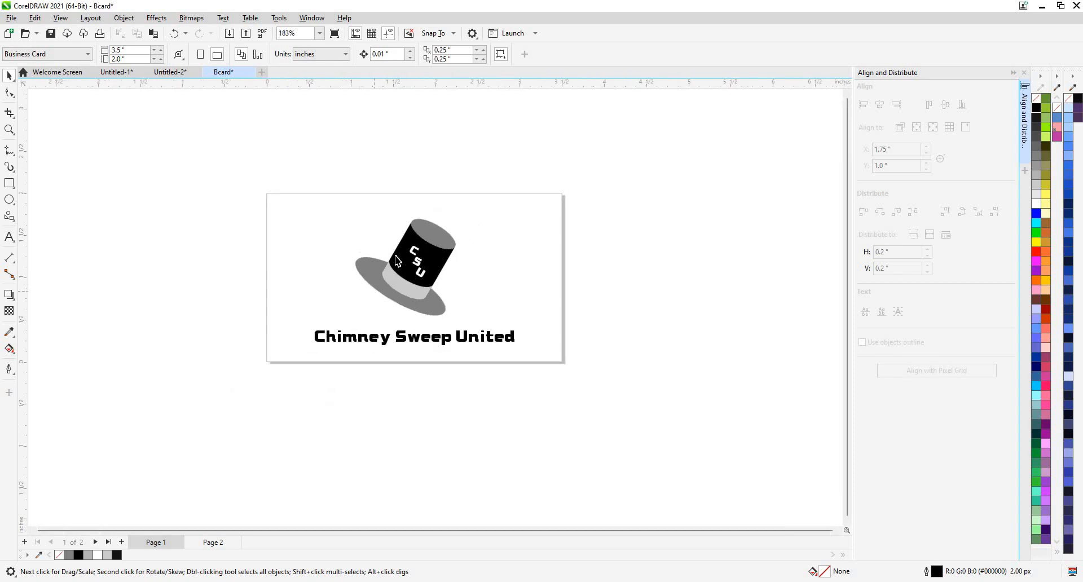
{"action": "left_click", "coordinate": [1024, 73]}
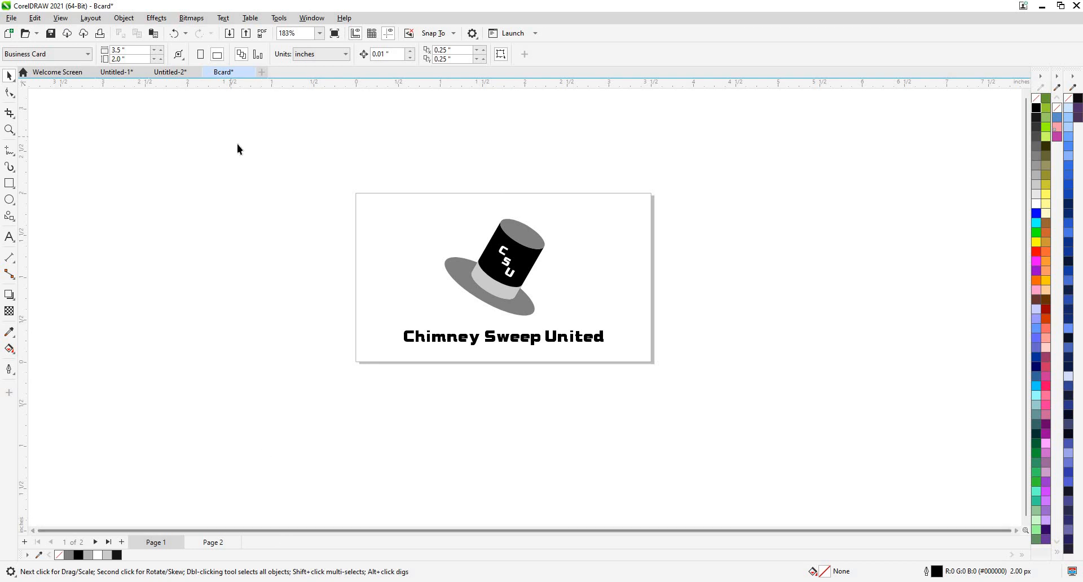
{"action": "left_click", "coordinate": [213, 543]}
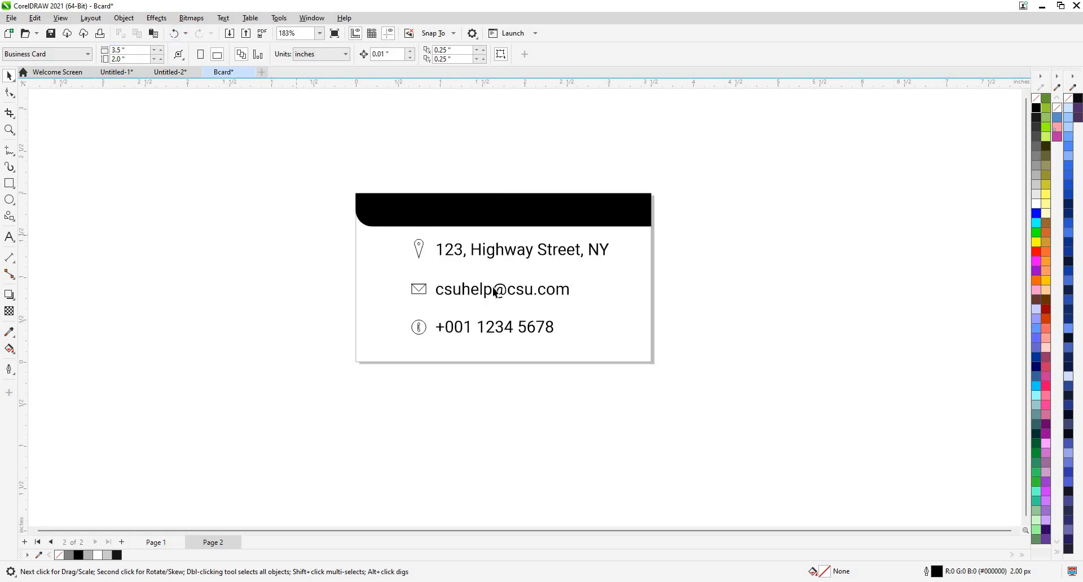
{"action": "scroll", "coordinate": [475, 303], "scroll_direction": "up", "scroll_amount": 2}
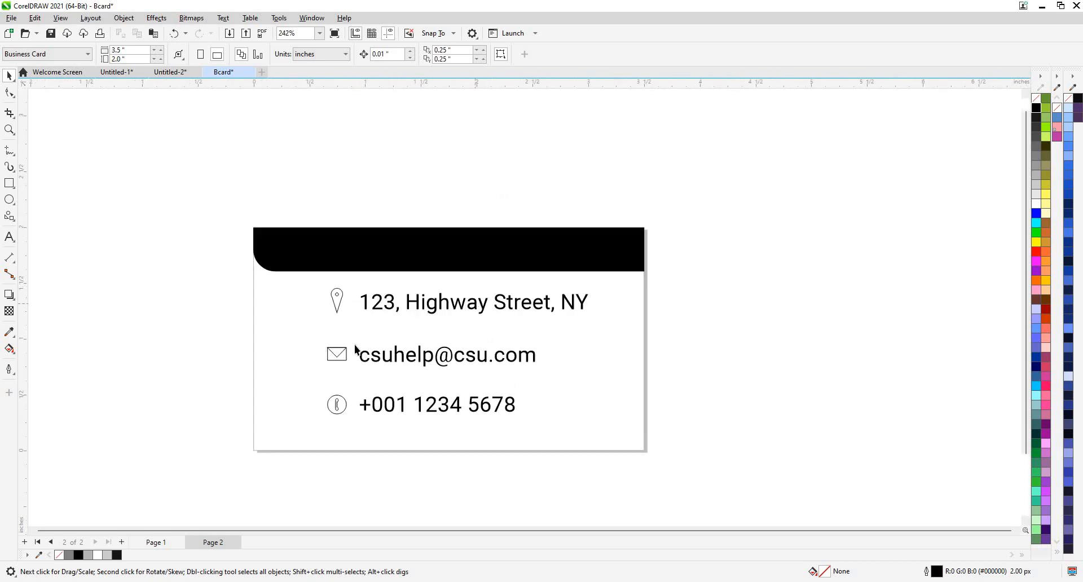